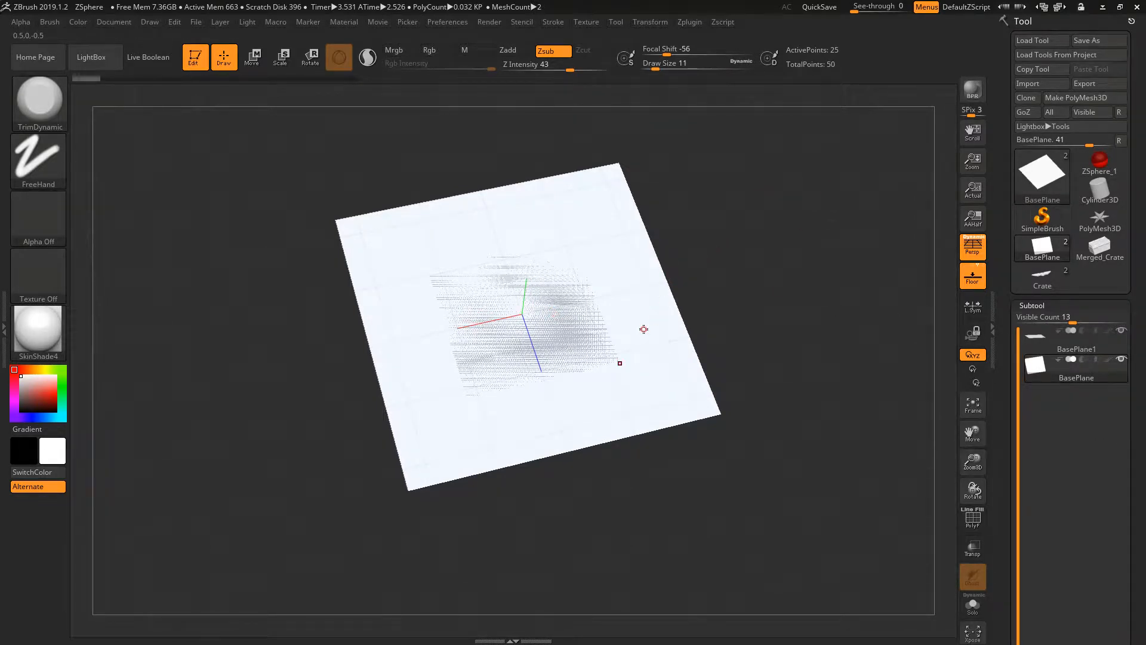
Hide the smaller BasePlane1 subtool and make BasePlane the active subtool
right_drag(701, 250, 703, 294)
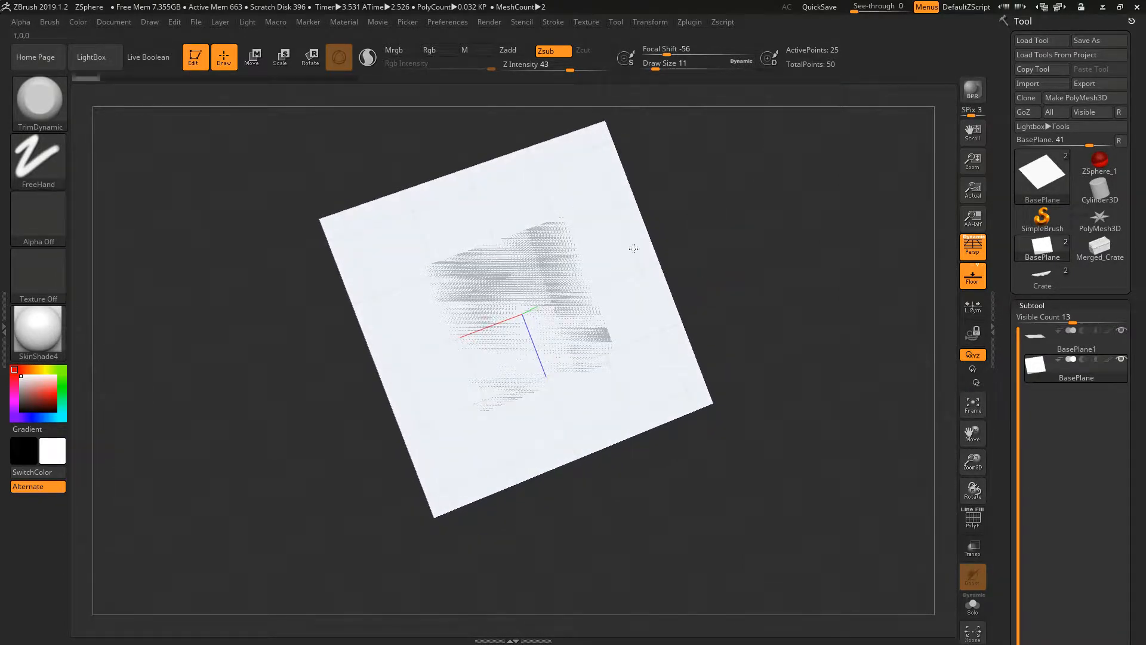
right_drag(656, 350, 501, 228)
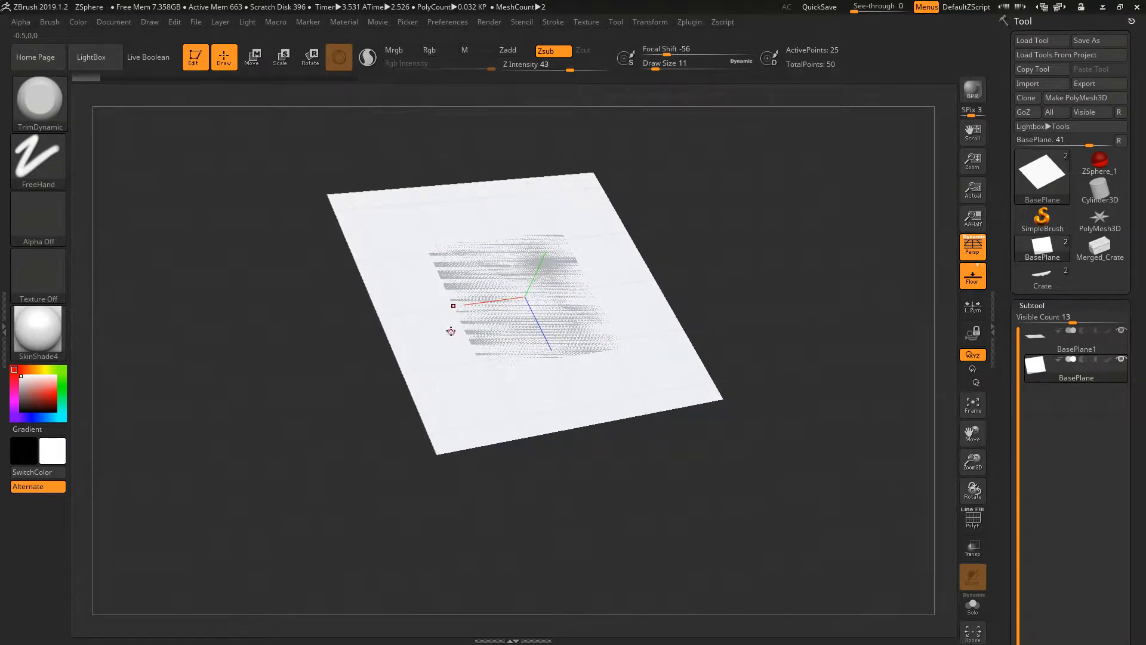
click(1034, 345)
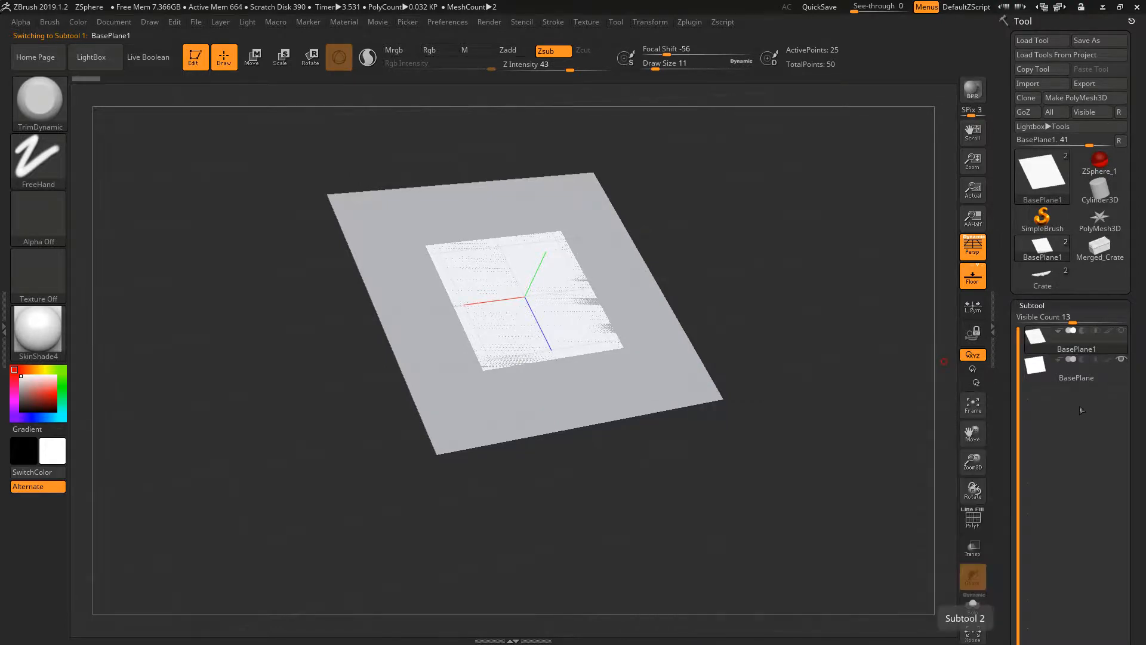
click(1101, 370)
right_drag(605, 238, 599, 253)
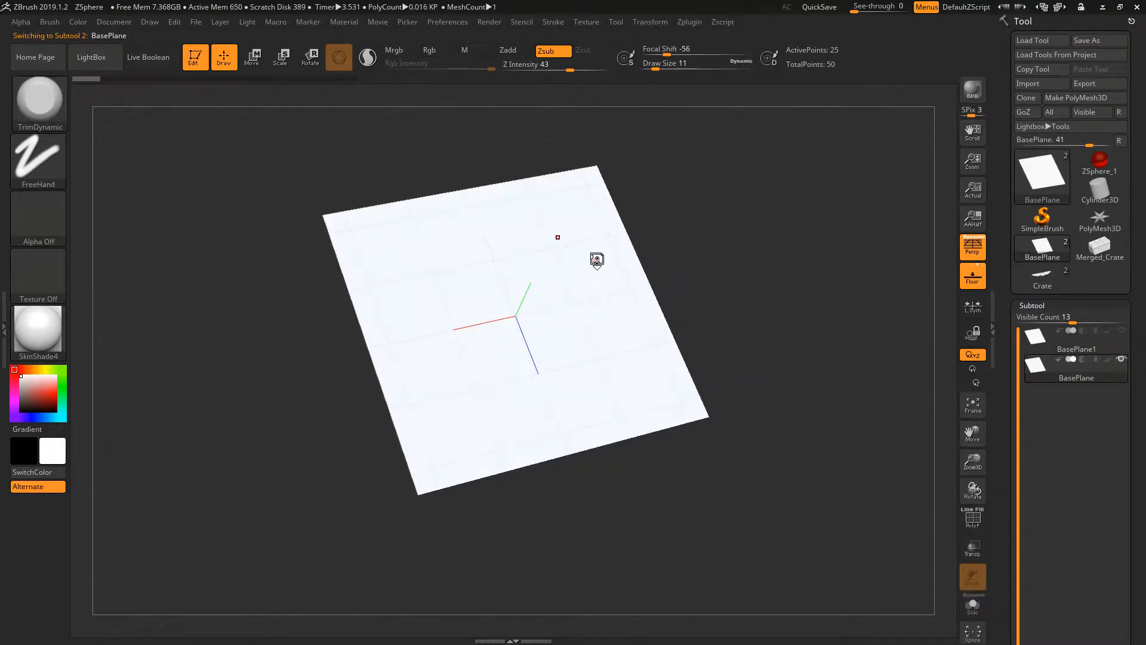
Switch to the ClayBuildup brush and set its draw size to 212
key(b)
key(Escape)
key(b)
key(c)
key(b)
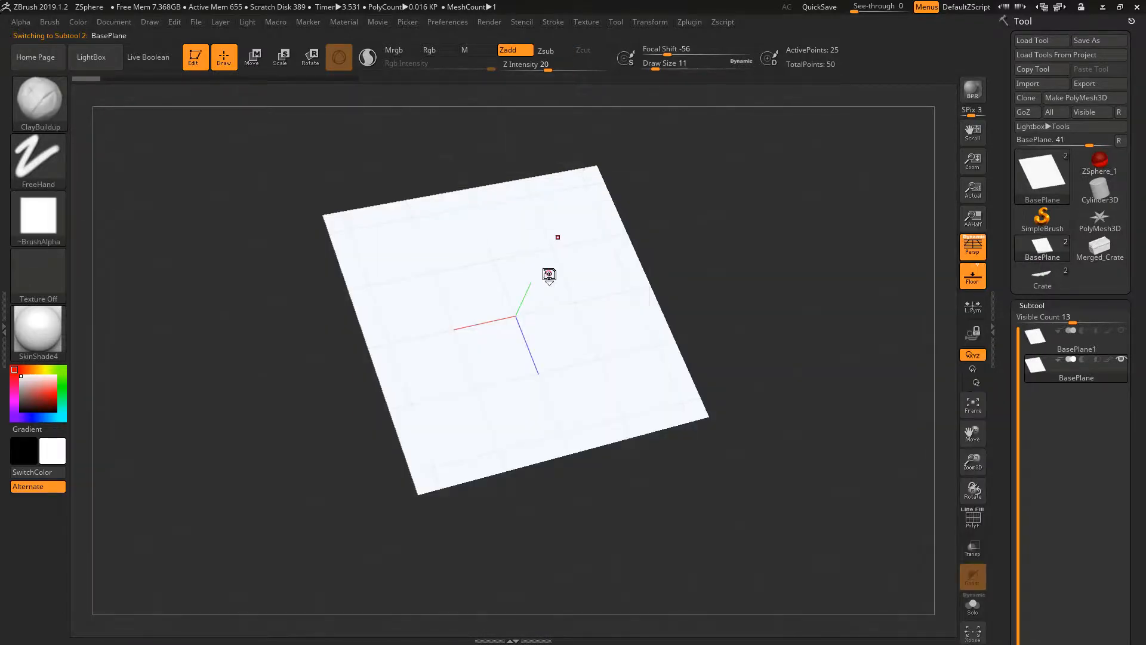
key(space)
drag(565, 267, 581, 269)
Test a ClayBuildup stroke on the low-poly plane with its polygon wireframe displayed, and undo the stroke
drag(495, 286, 489, 345)
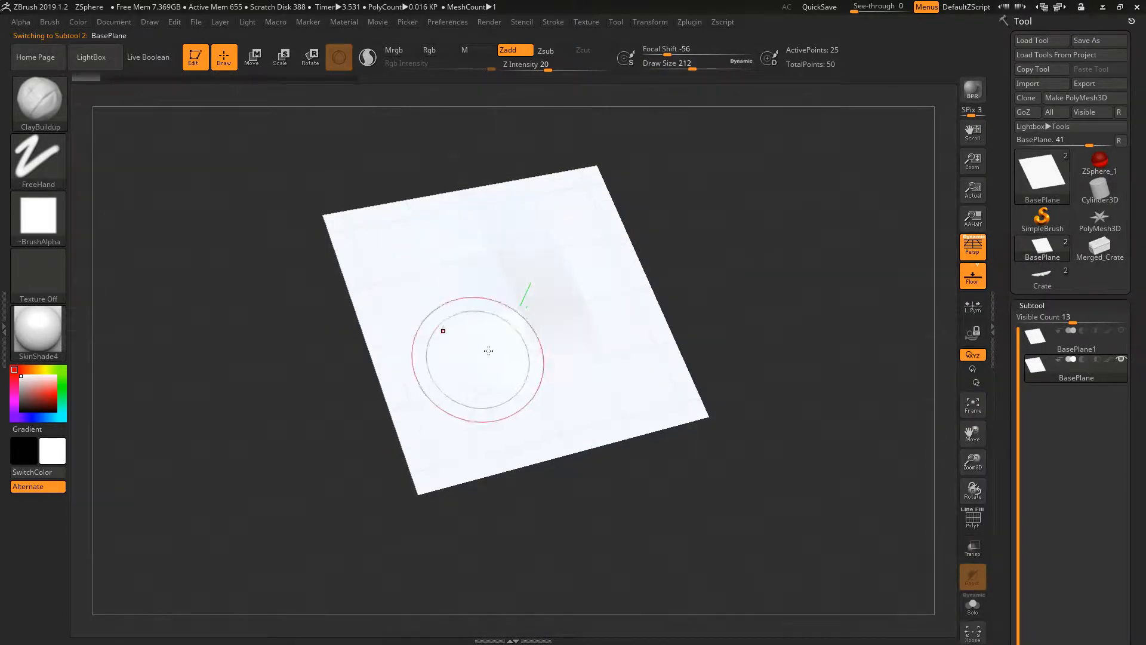
mouse_move(489, 351)
right_down()
mouse_move(486, 256)
mouse_move(486, 296)
mouse_move(546, 313)
mouse_move(537, 339)
mouse_move(554, 300)
mouse_move(482, 342)
mouse_move(501, 280)
right_up()
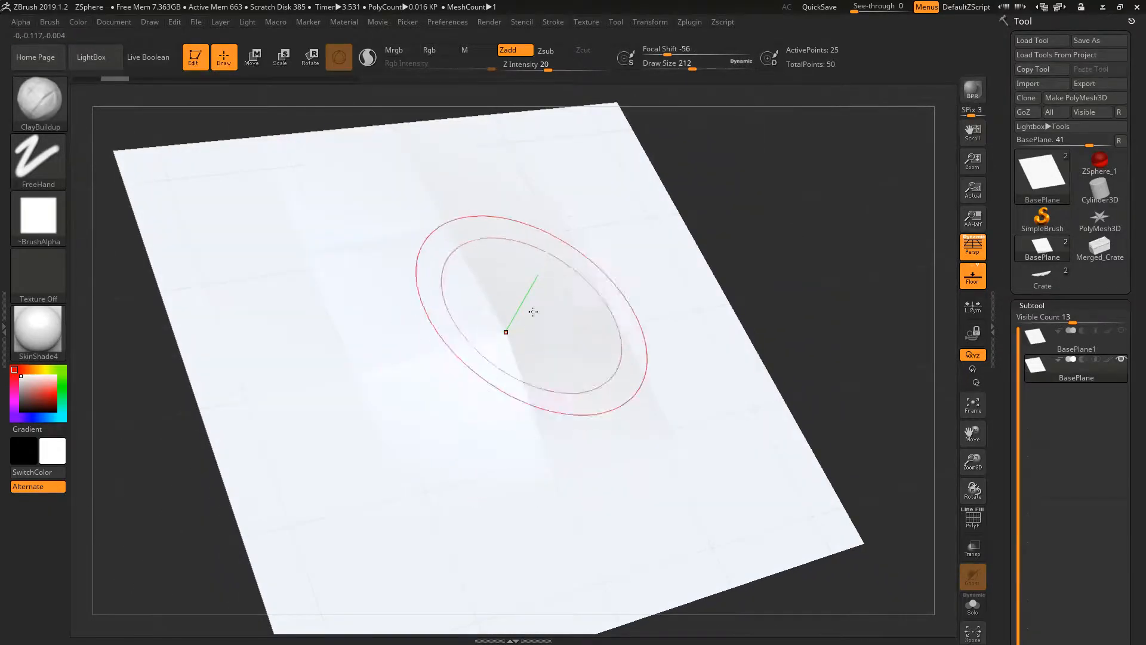
key(shift+f)
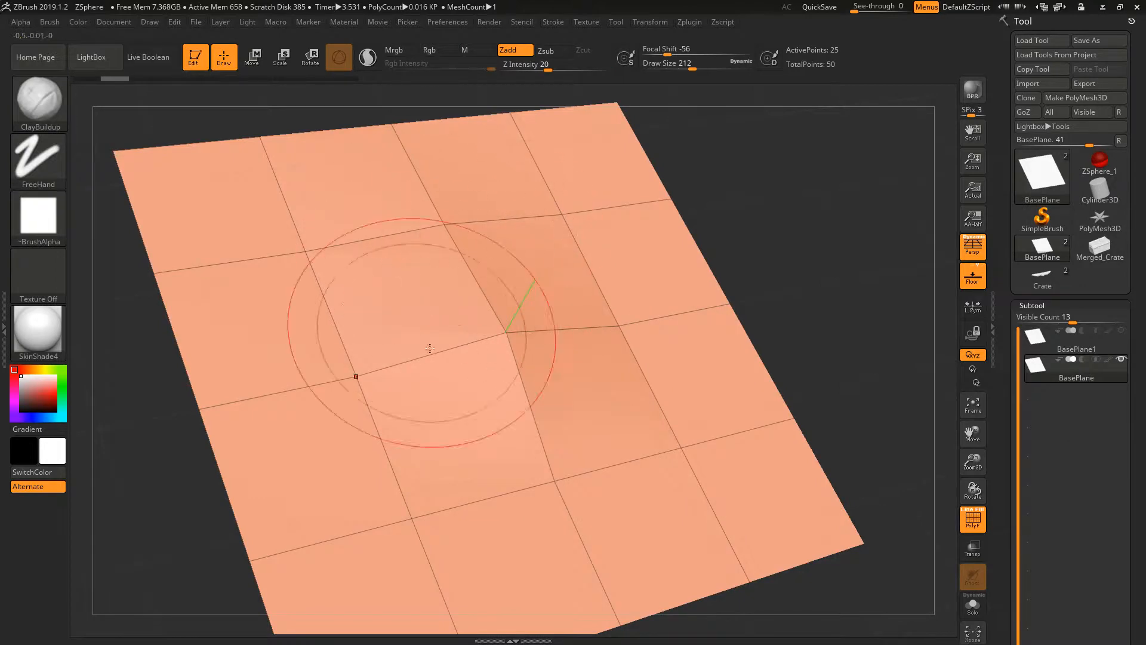
key(ctrl)
key(ctrl+z)
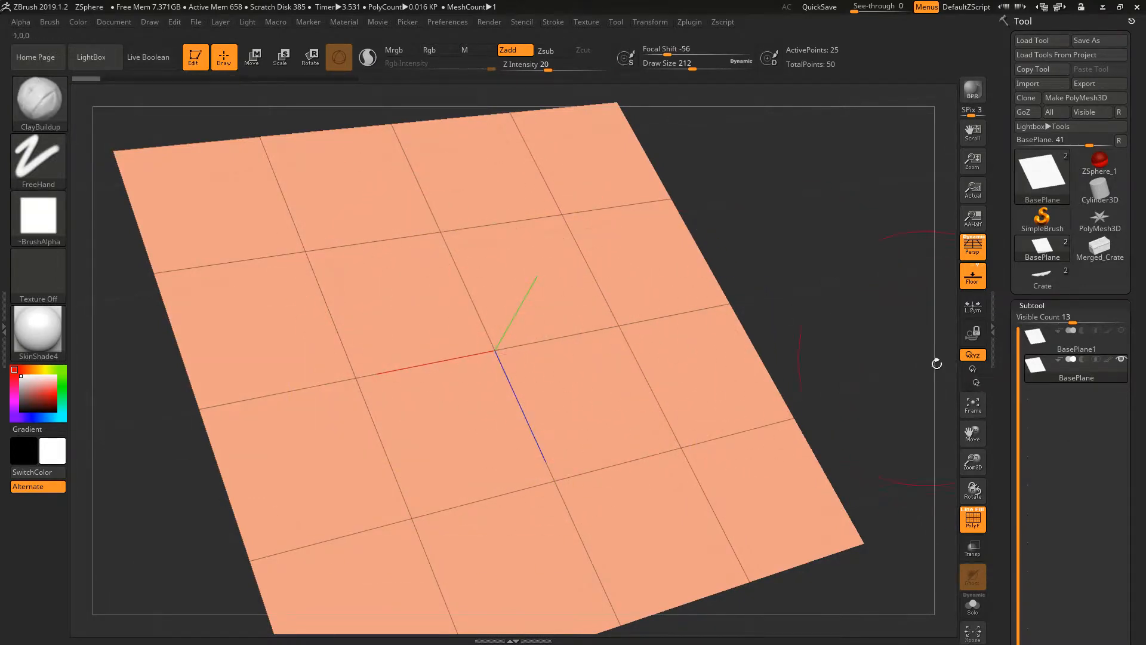
Turn on smooth subdivision (Smt) in the plane's geometry settings
scroll(1007, 388, down, 5)
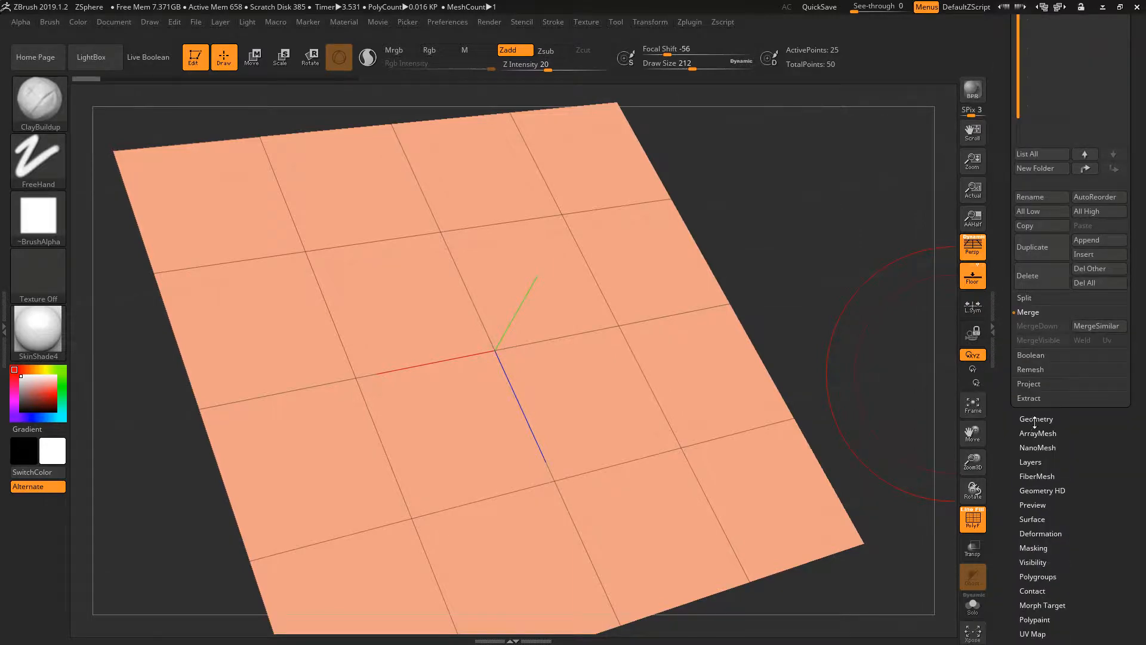
click(1034, 419)
scroll(1027, 248, up, 6)
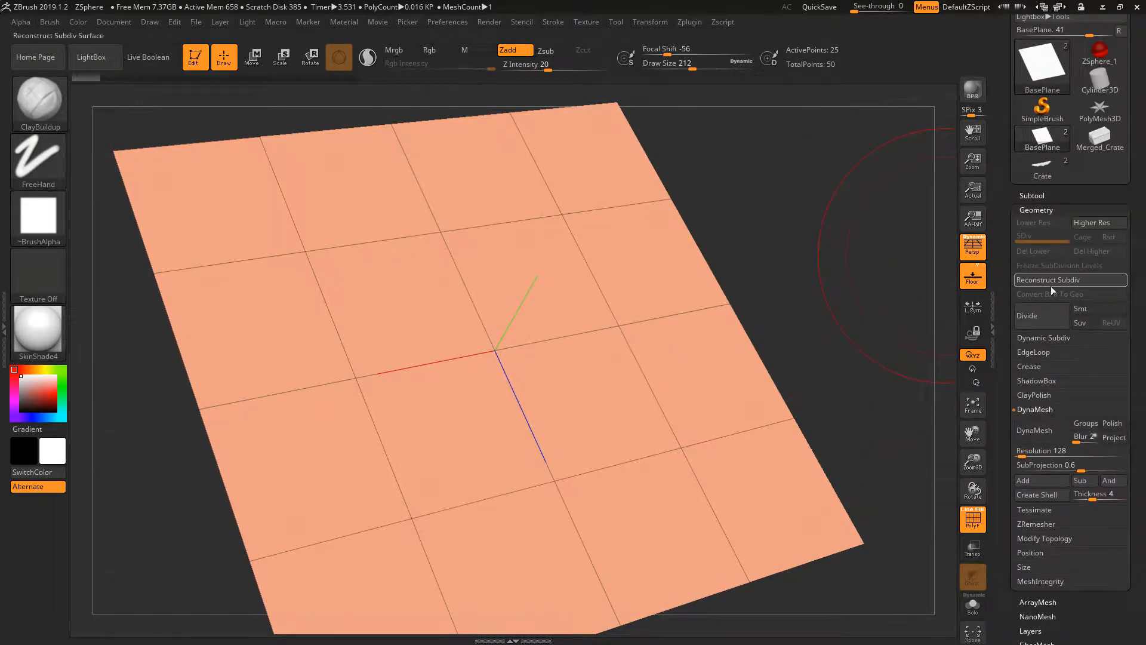
click(1084, 308)
drag(741, 185, 684, 231)
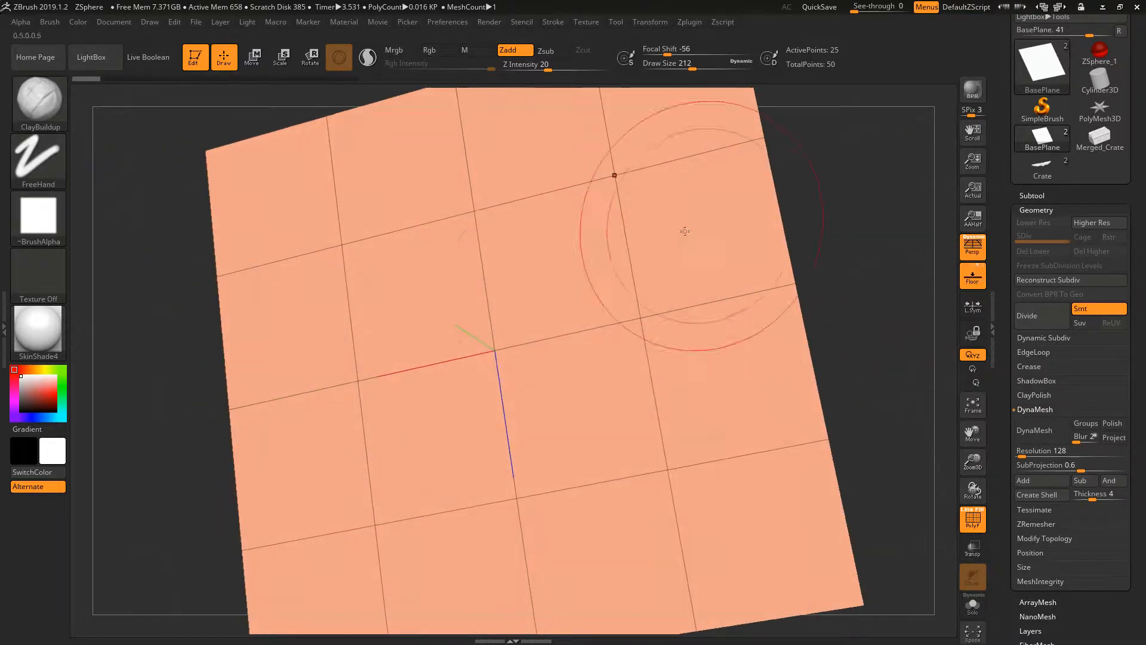
Divide the plane three times with smoothing on, up to subdivision level 4
alt+right_drag(569, 283, 586, 212)
ctrl+right_drag(578, 271, 570, 229)
mouse_move(569, 229)
right_down()
mouse_move(584, 261)
mouse_move(540, 389)
mouse_move(535, 363)
right_up()
key(ctrl+d)
key(ctrl+d)
key(ctrl+d)
key(shift+f)
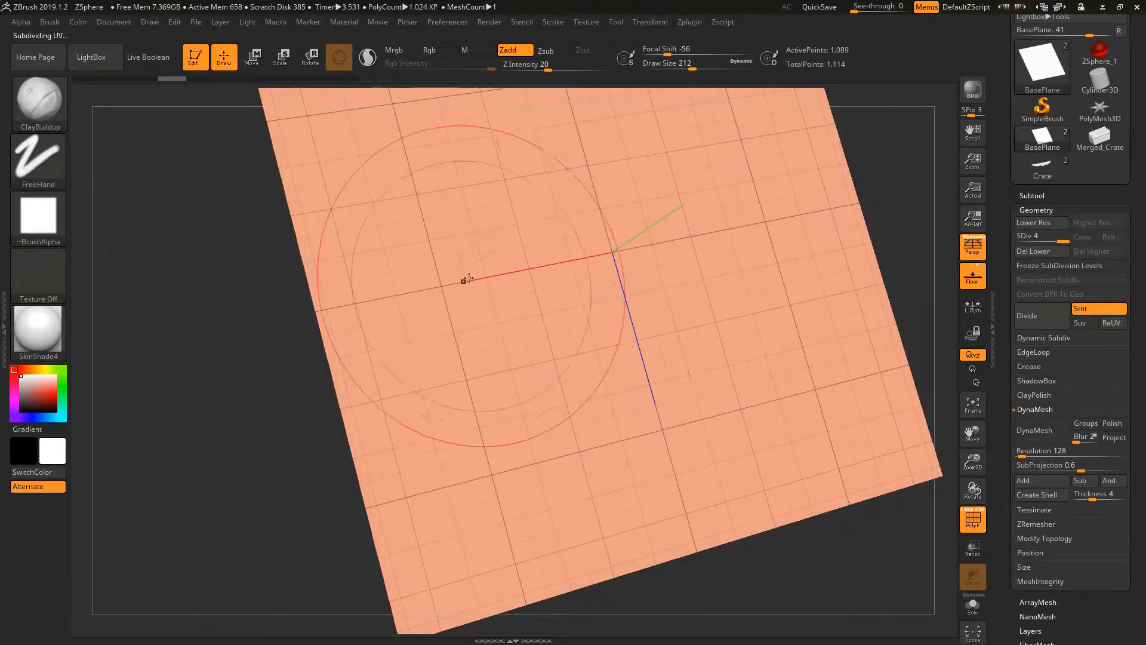
mouse_move(465, 278)
ctrl+right_down()
mouse_move(435, 376)
mouse_move(481, 422)
mouse_move(461, 360)
ctrl+right_up()
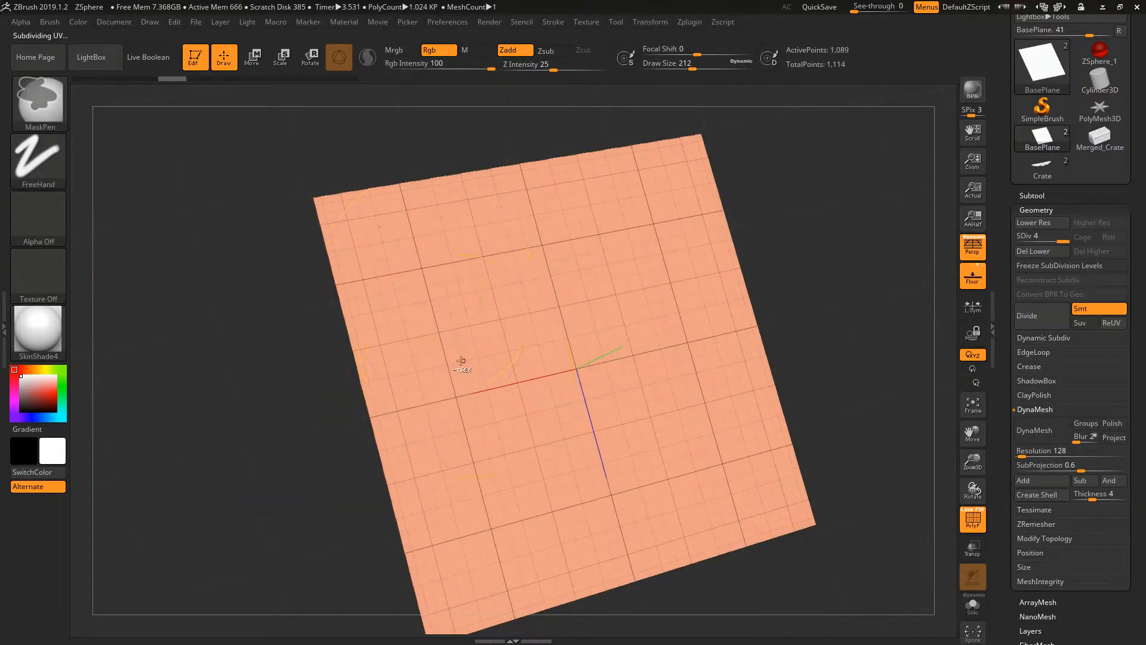
Undo the smoothed subdivisions of the plane and turn off Smt
key(shift+d)
key(shift+d)
key(shift+d)
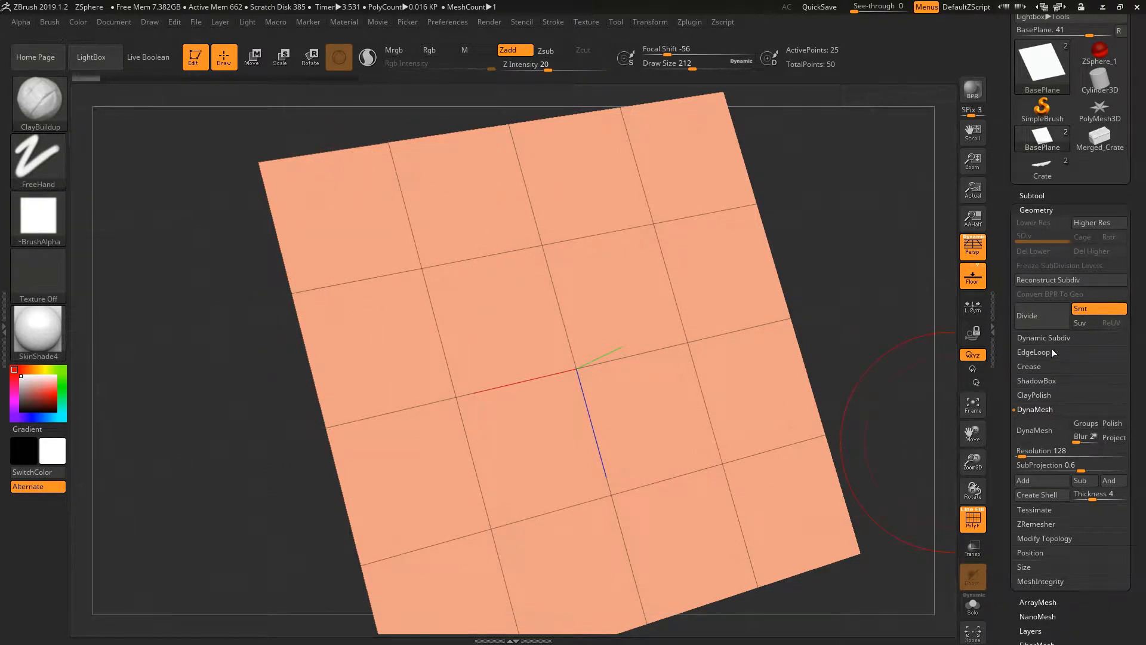
click(1086, 311)
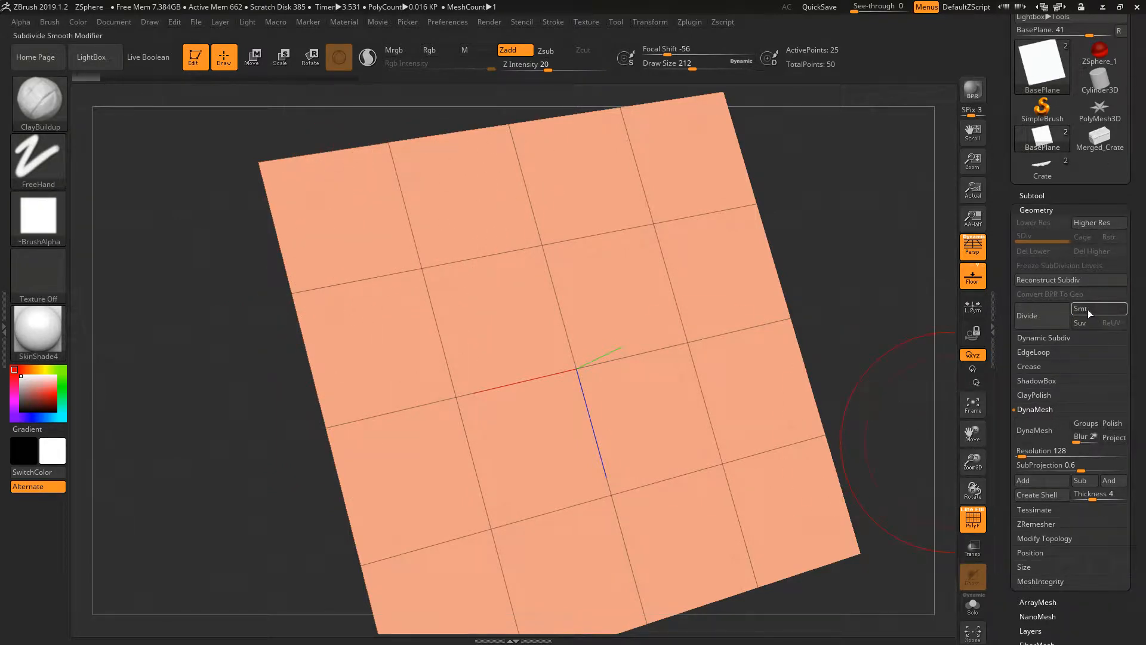
mouse_move(709, 364)
ctrl+right_down()
mouse_move(711, 326)
mouse_move(644, 265)
ctrl+right_up()
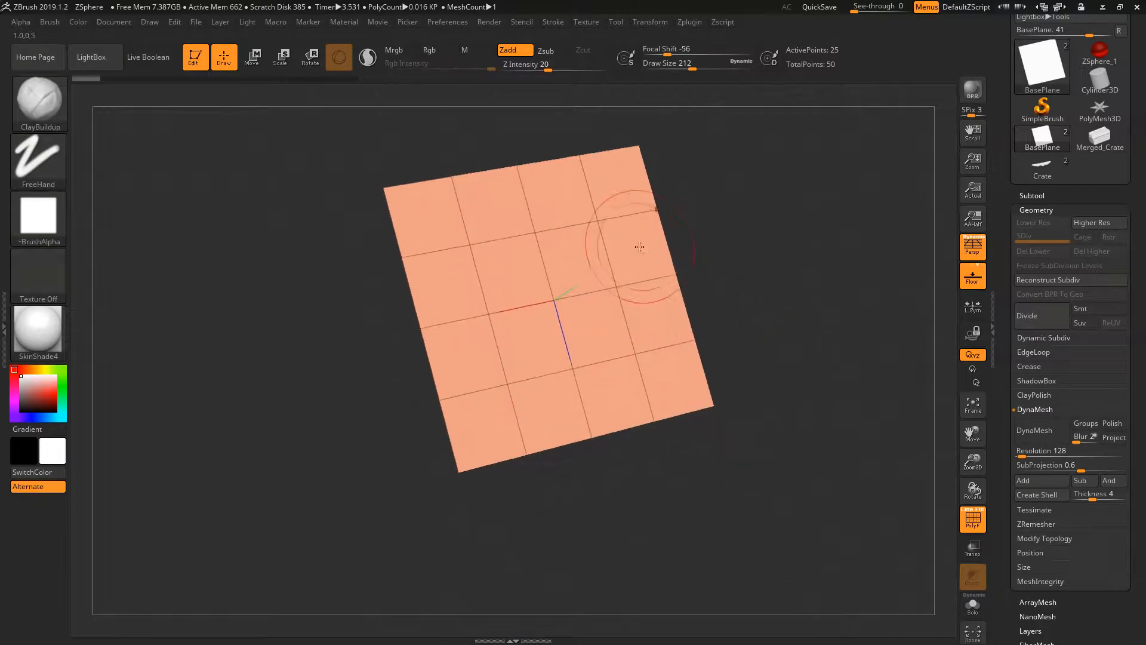
drag(596, 243, 484, 230)
key(ctrl+z)
Divide the plane without smoothing up to subdivision level 5 and hide its polygon wireframe
mouse_move(476, 195)
ctrl+right_down()
mouse_move(521, 273)
mouse_move(521, 249)
mouse_move(537, 242)
ctrl+right_up()
key(ctrl+d)
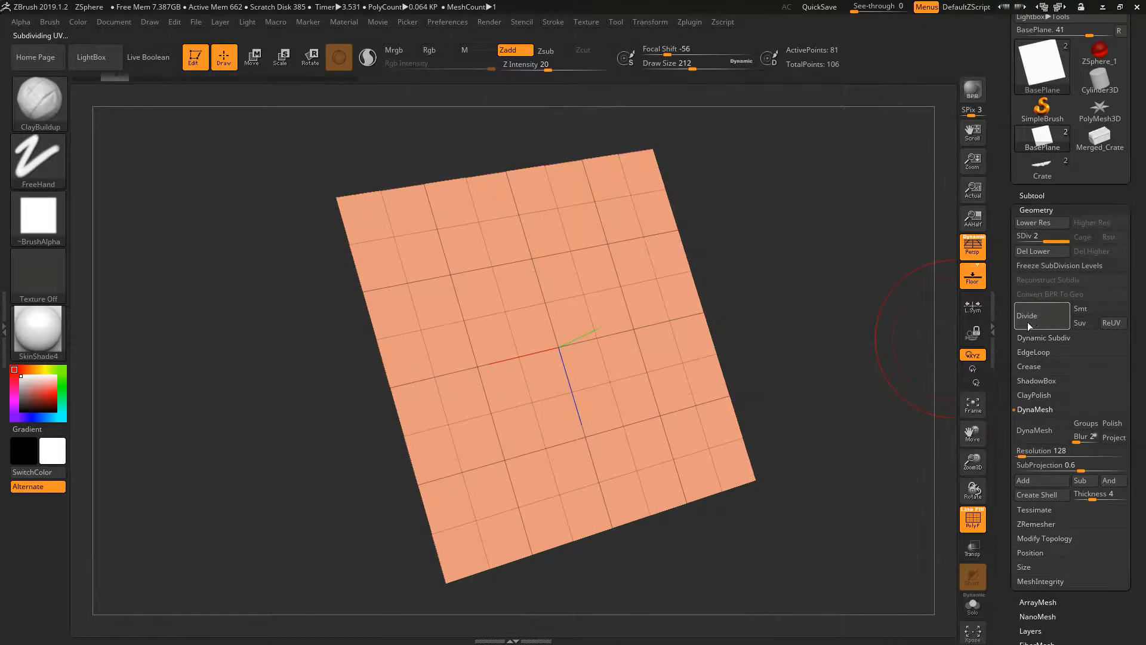
key(ctrl+d)
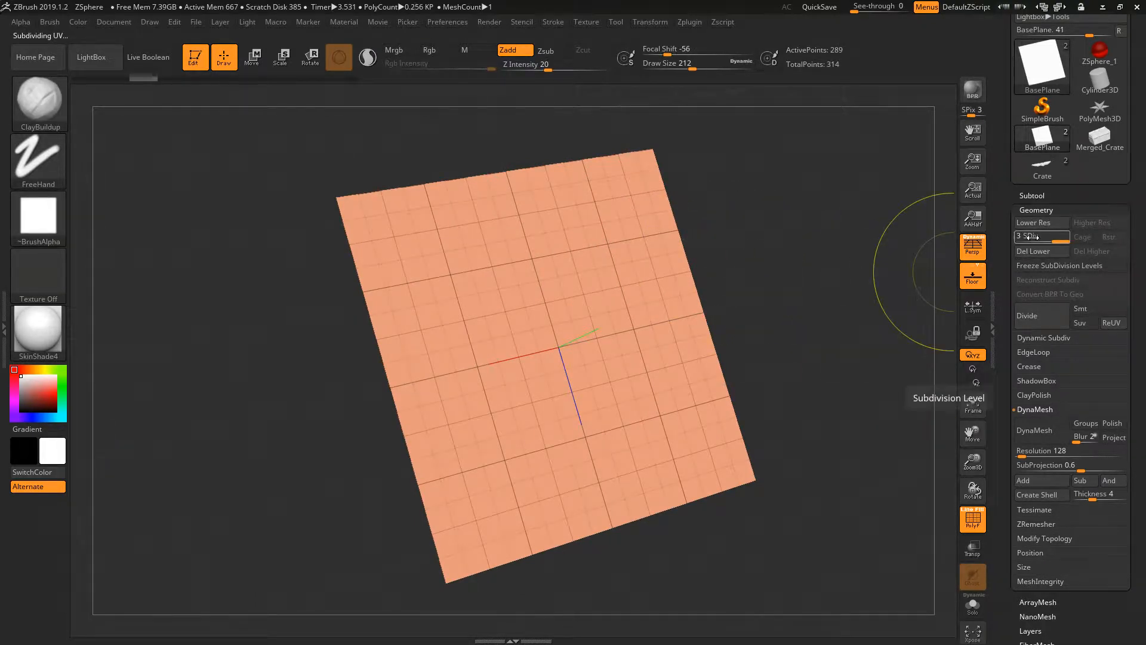
key(ctrl+d)
key(ctrl+d)
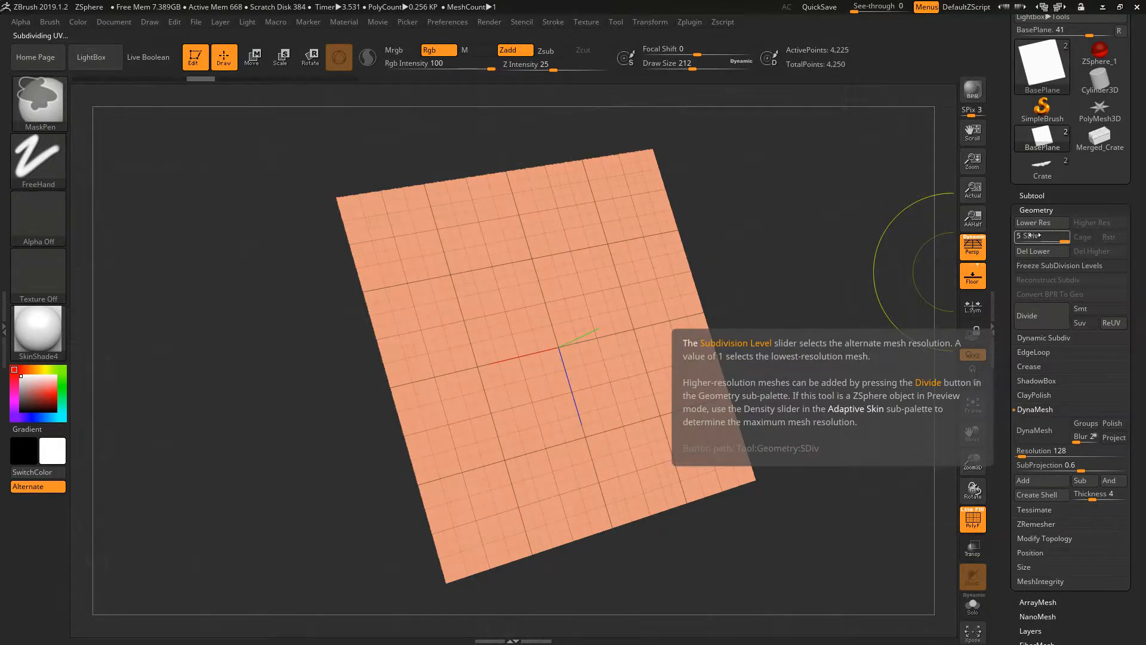
drag(700, 251, 660, 248)
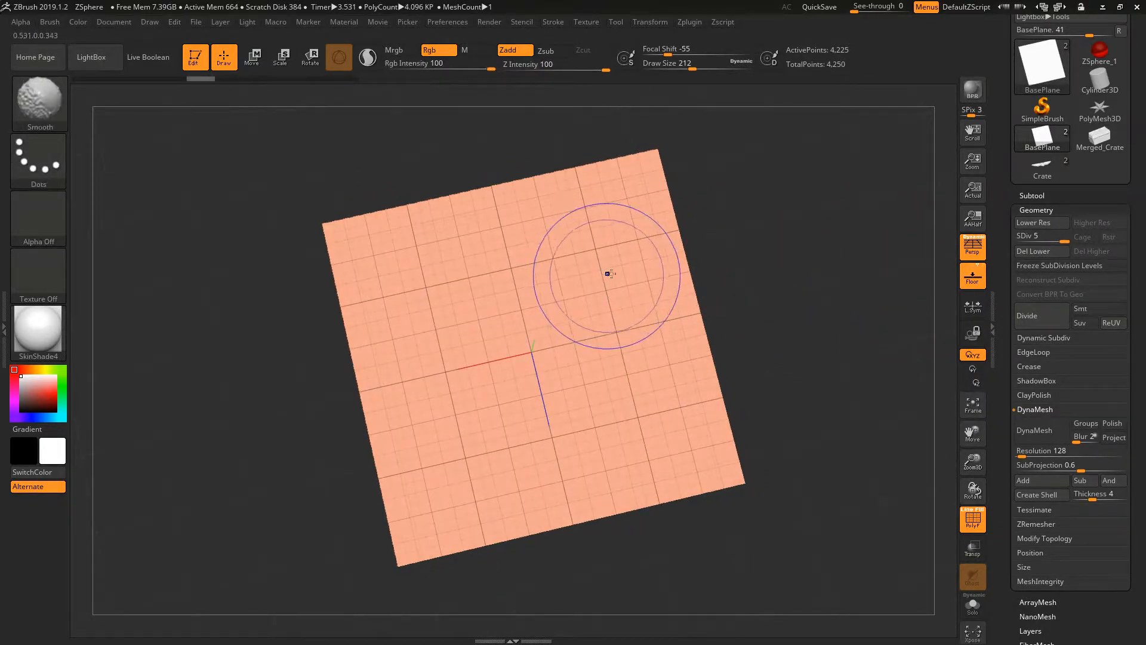
key(shift+f)
Test broad ClayBuildup strokes across the middle of the level 5 plane and undo them
mouse_move(548, 288)
mouse_down()
mouse_move(532, 354)
mouse_move(478, 412)
mouse_up()
mouse_move(504, 364)
right_down()
mouse_move(524, 327)
mouse_move(553, 334)
right_up()
mouse_move(566, 287)
mouse_down()
mouse_move(488, 349)
mouse_move(525, 433)
mouse_up()
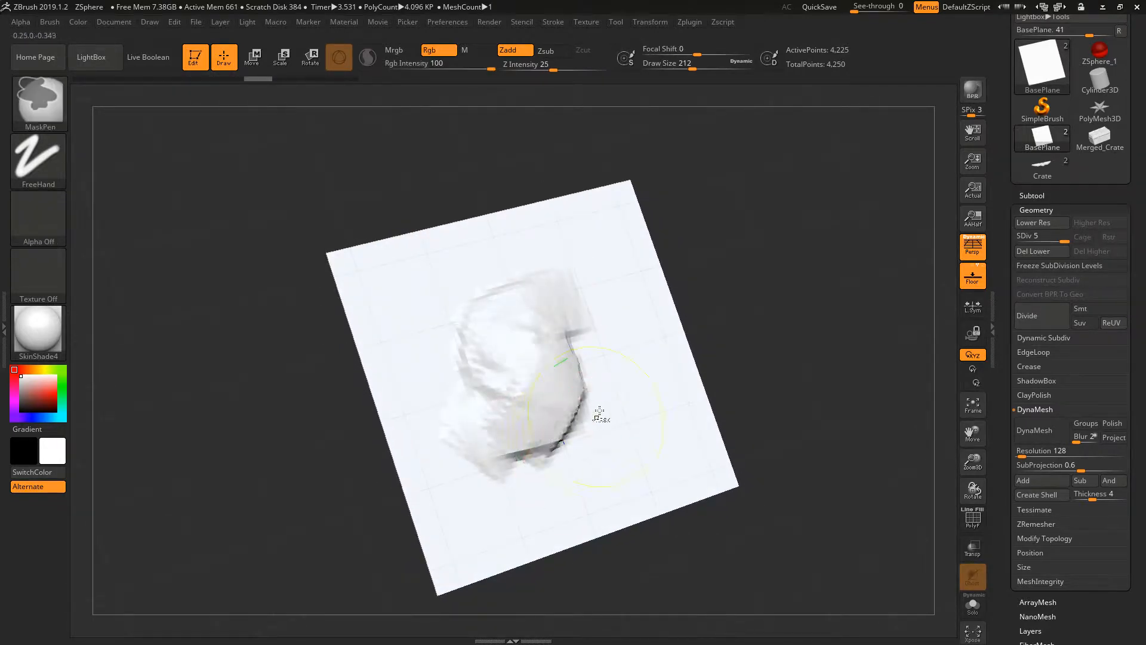
key(ctrl+z)
drag(604, 301, 558, 433)
key(ctrl+z)
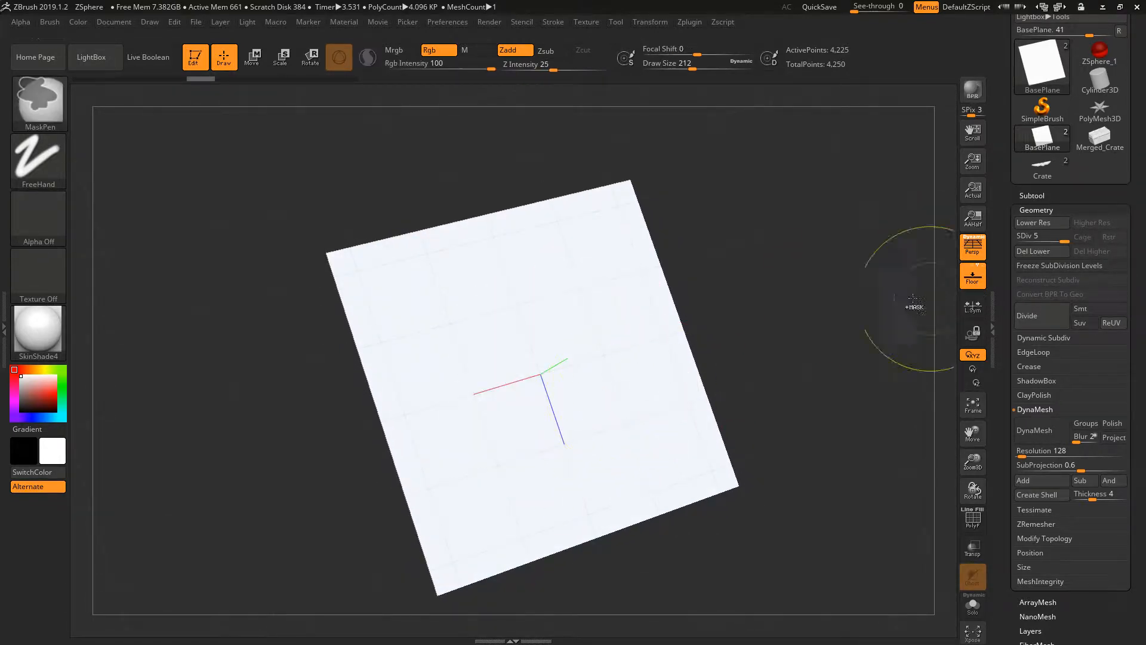
Raise the plane to subdivision level 6 and undo a broad clay test stroke across its middle
mouse_move(572, 310)
mouse_down()
mouse_move(548, 297)
mouse_move(543, 481)
mouse_up()
mouse_move(501, 414)
right_down()
mouse_move(481, 338)
mouse_move(553, 343)
mouse_move(604, 311)
right_up()
key(ctrl+z)
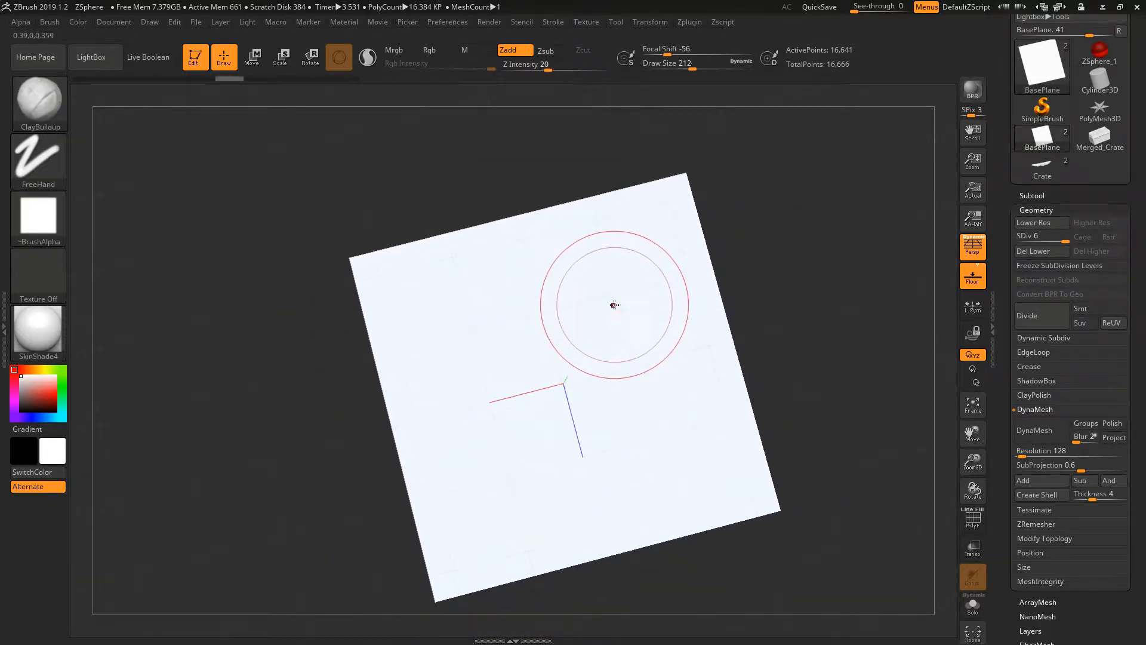
Set the draw size to 74 and paint several thin straight and curved clay strokes across the plane
key(space)
mouse_move(614, 305)
mouse_down()
mouse_move(595, 308)
mouse_move(462, 486)
mouse_move(632, 441)
mouse_move(704, 404)
mouse_up()
drag(596, 382, 697, 311)
drag(637, 263, 401, 288)
mouse_move(435, 365)
mouse_down()
mouse_move(448, 411)
mouse_move(696, 466)
mouse_move(753, 412)
mouse_up()
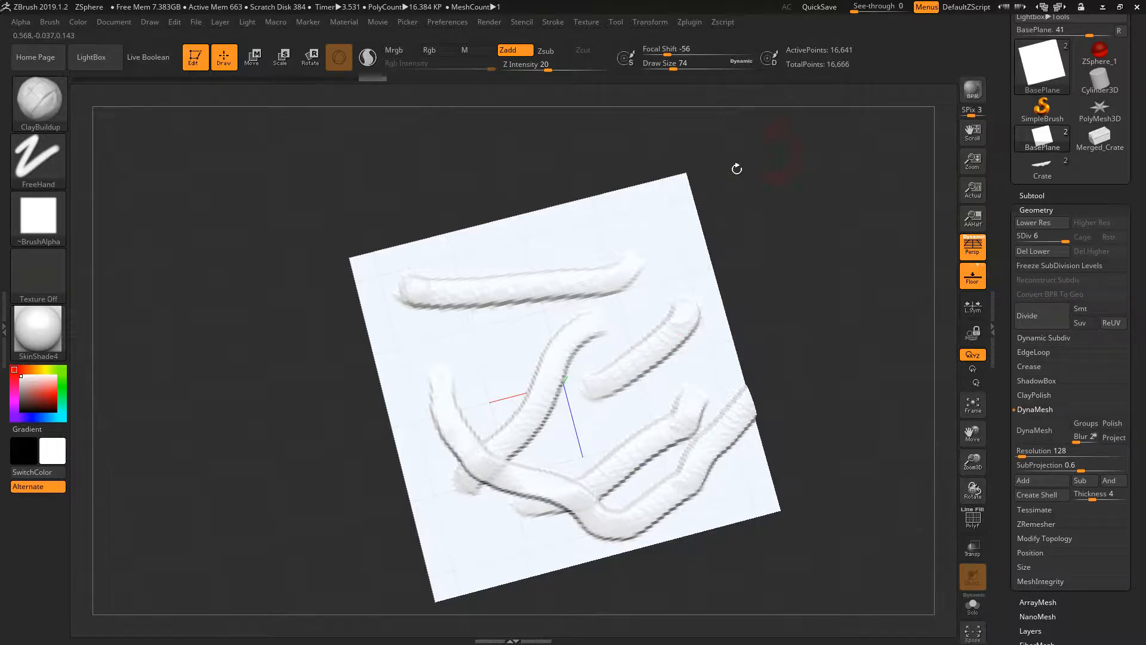
Undo all the thin clay strokes on the plane
key(ctrl+z)
key(ctrl+z)
key(ctrl+z)
key(ctrl+z)
key(ctrl+z)
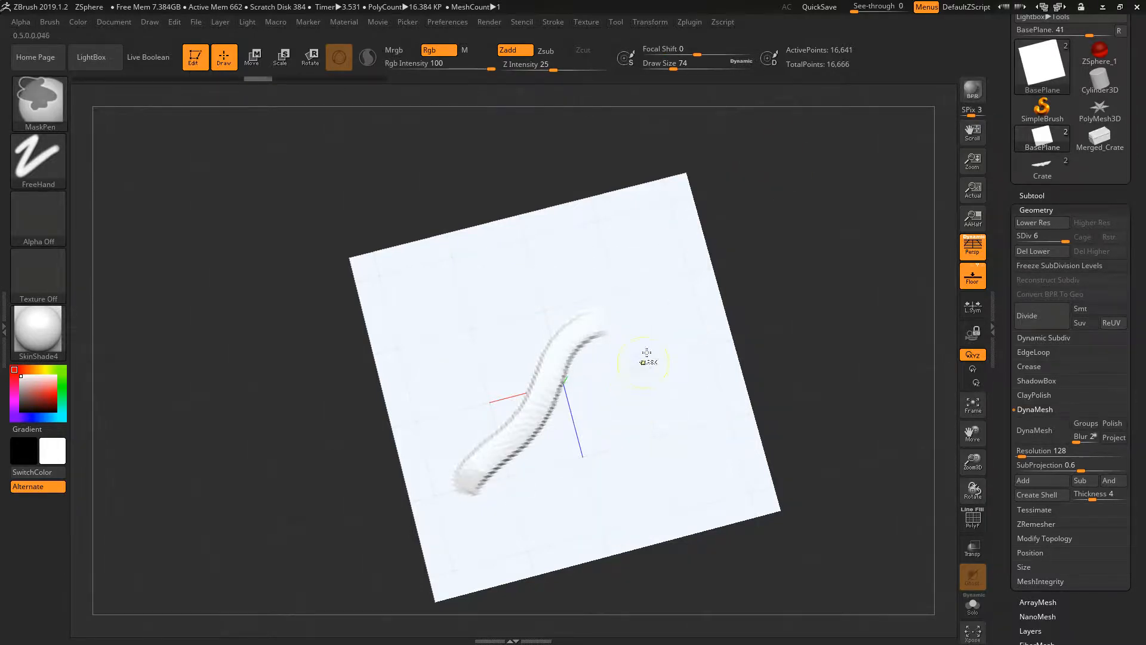
key(ctrl+z)
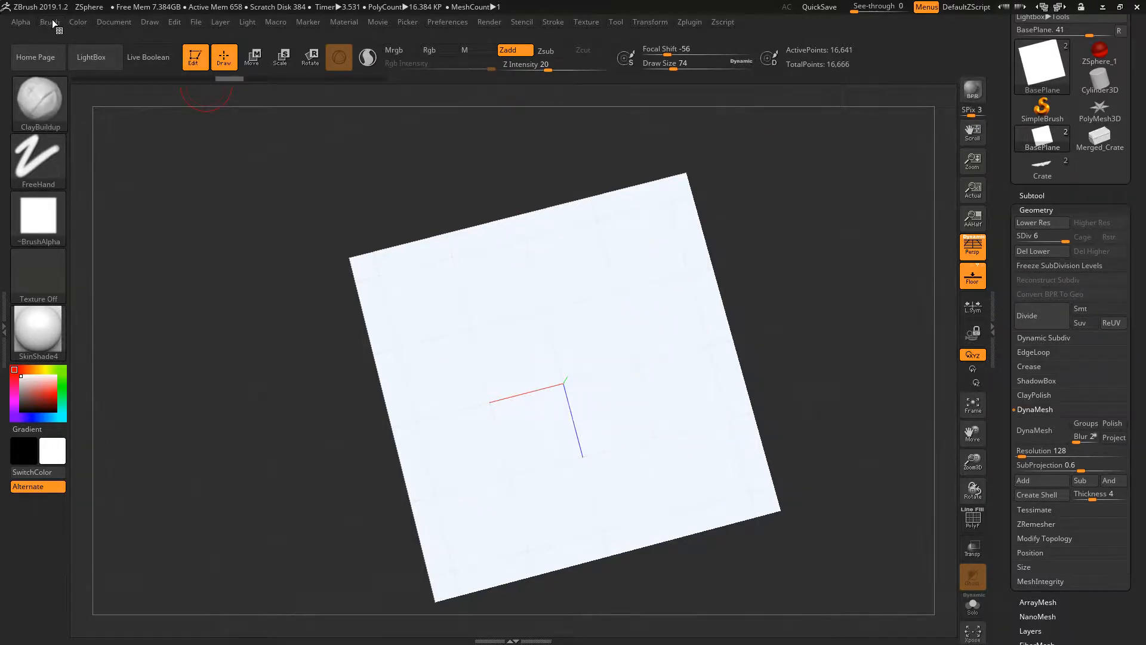
Raise WrapMode above 0 in the ClayBuildup brush's curve settings
click(52, 22)
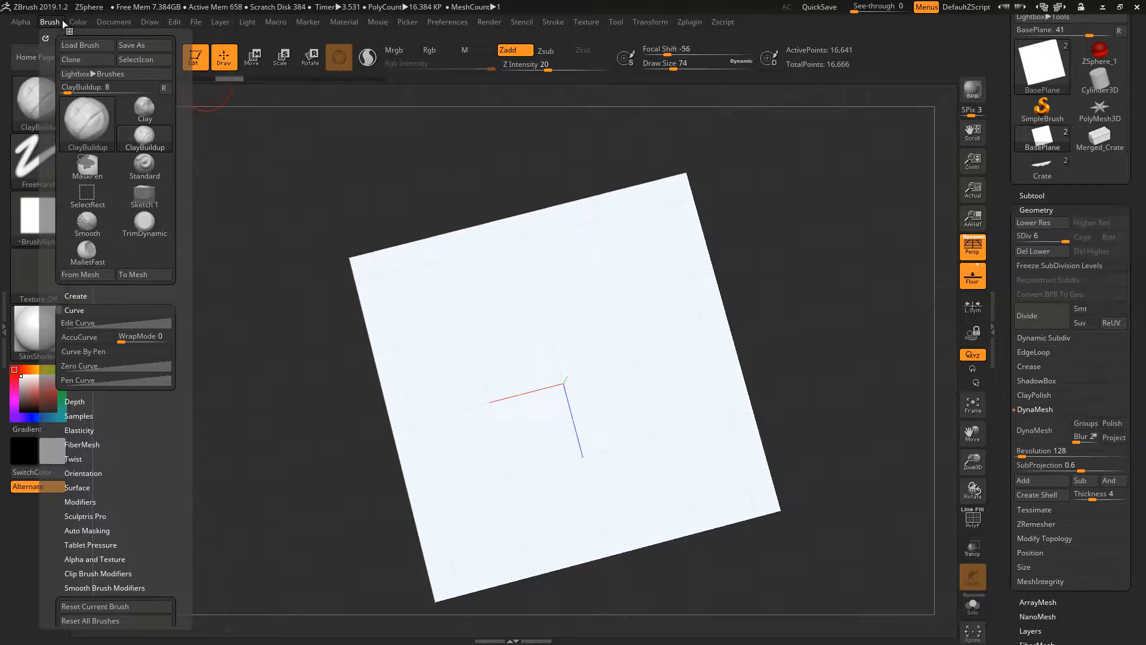
click(69, 308)
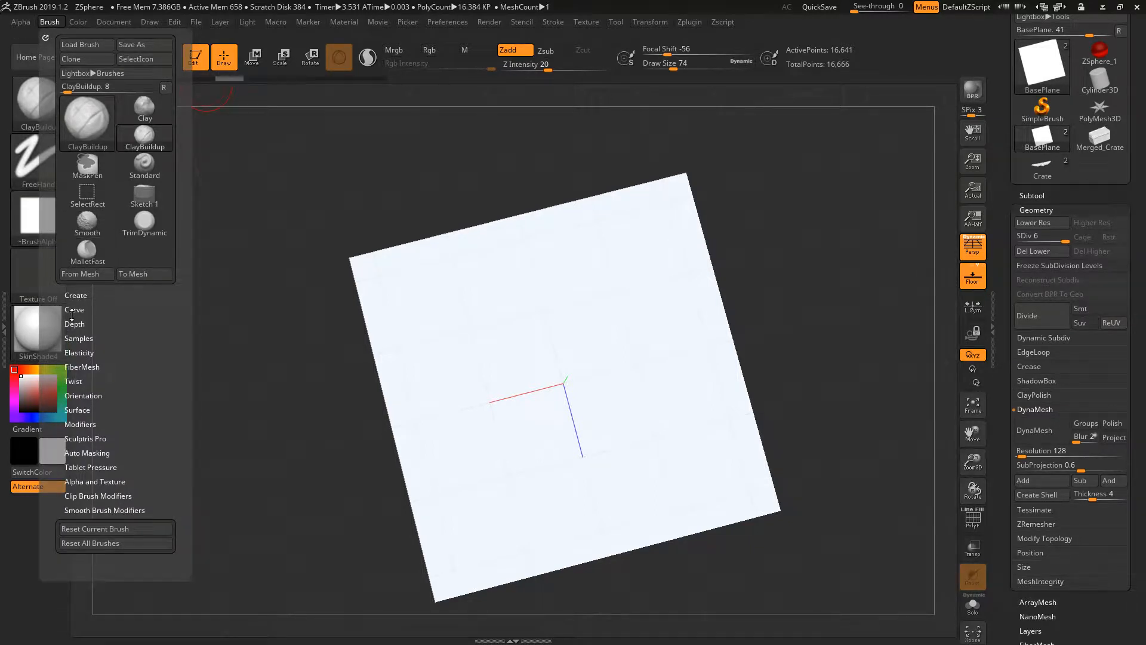
click(73, 310)
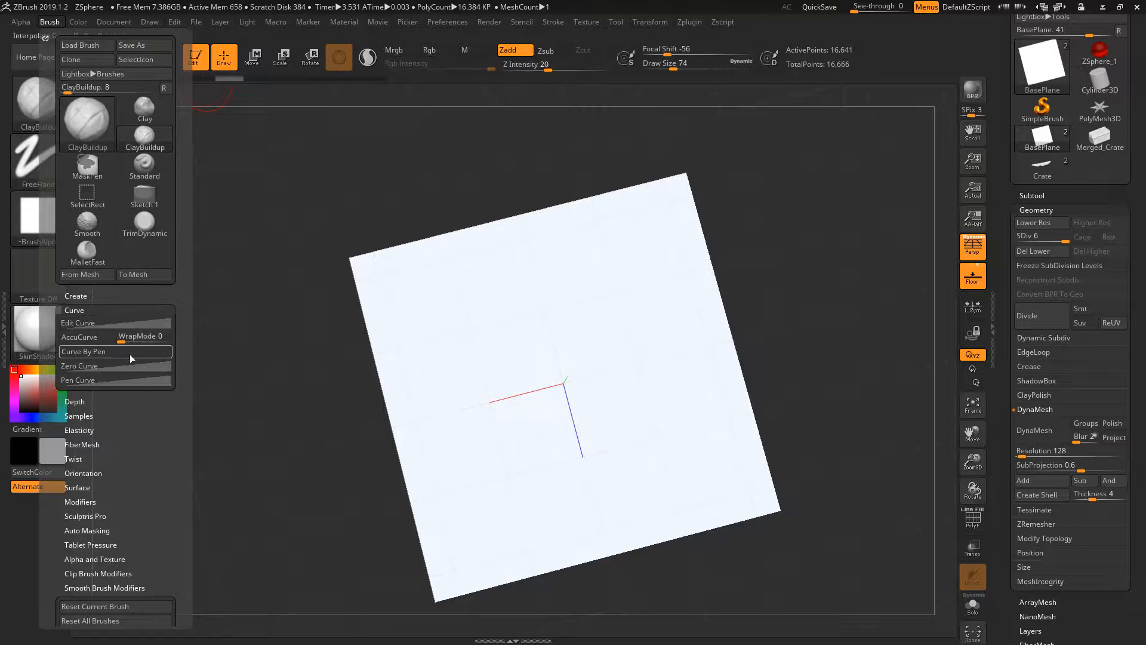
drag(122, 340, 127, 341)
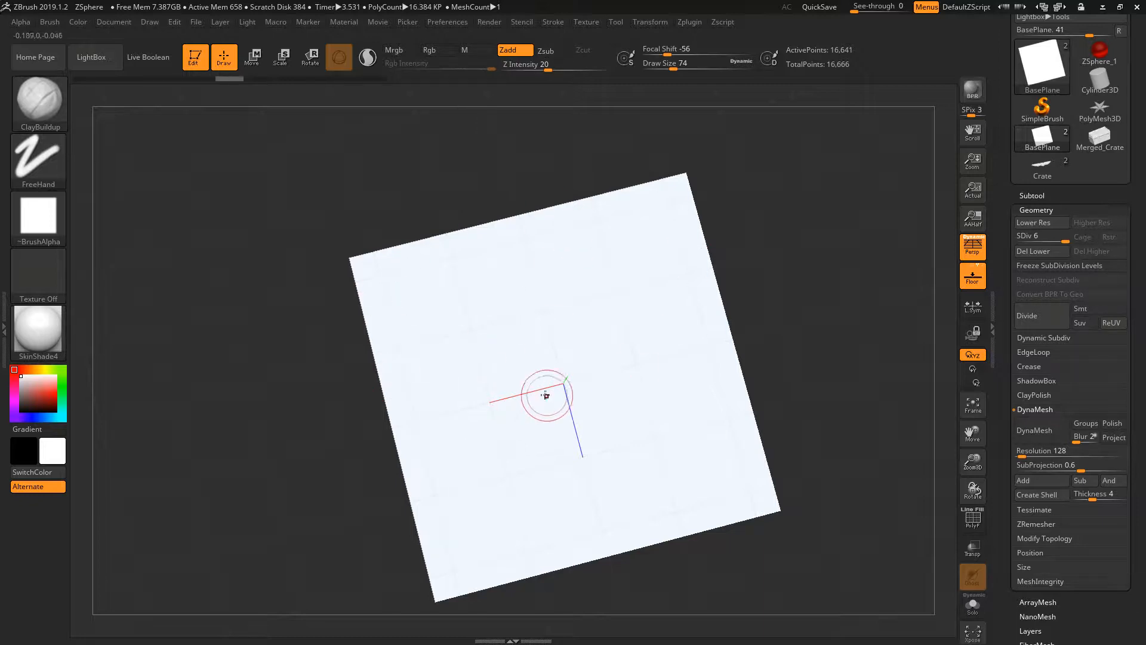
Paint several diagonal clay strokes across the plane and past its edges so they wrap onto the opposite side
drag(434, 454, 570, 355)
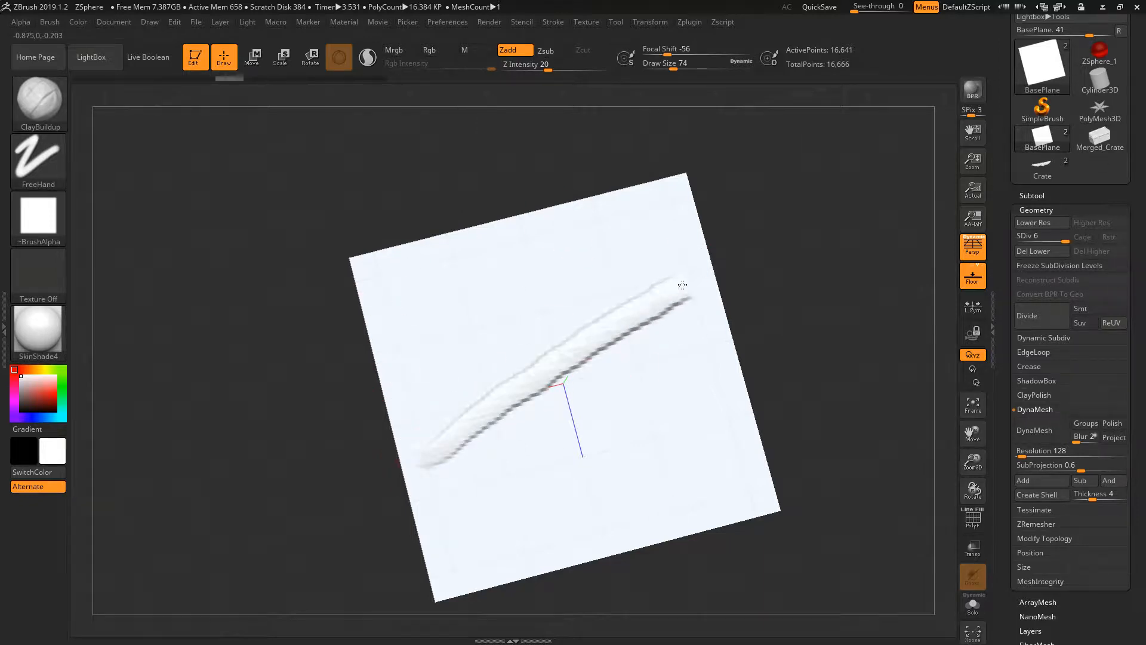
drag(822, 204, 917, 126)
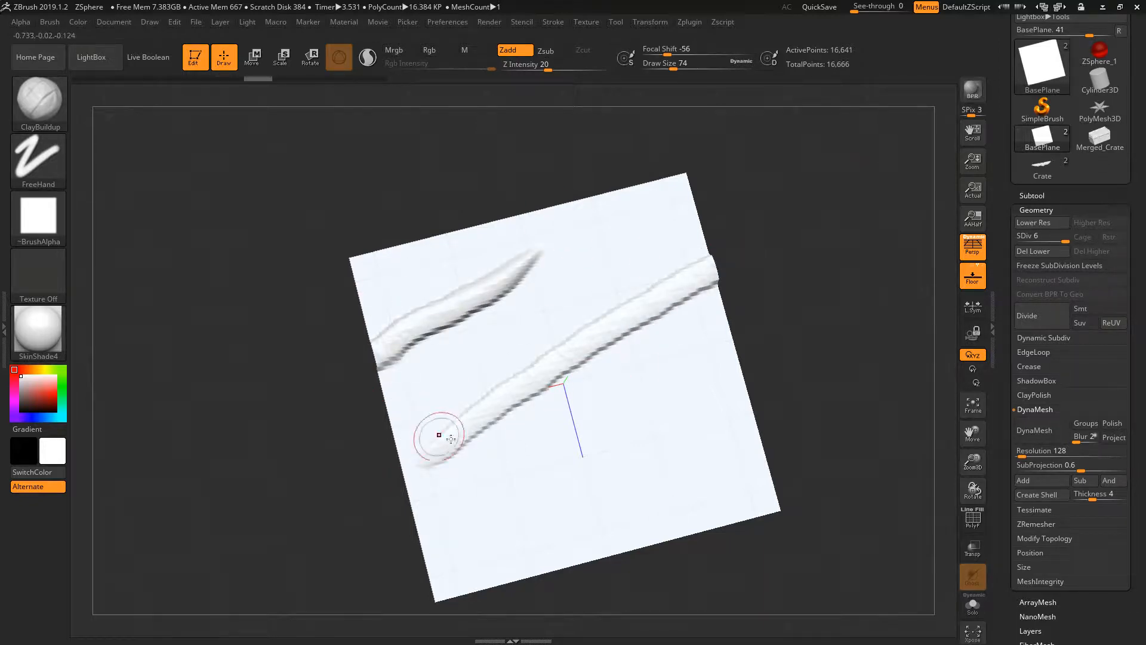
drag(407, 543, 610, 435)
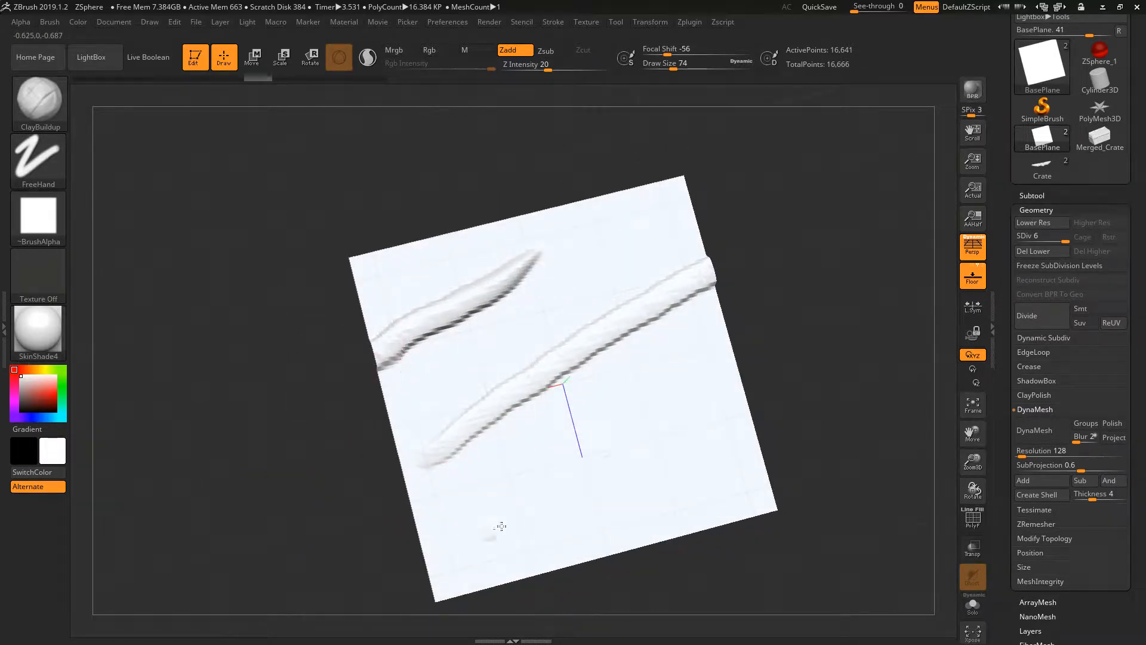
drag(501, 525, 749, 391)
drag(407, 477, 505, 429)
drag(481, 469, 860, 287)
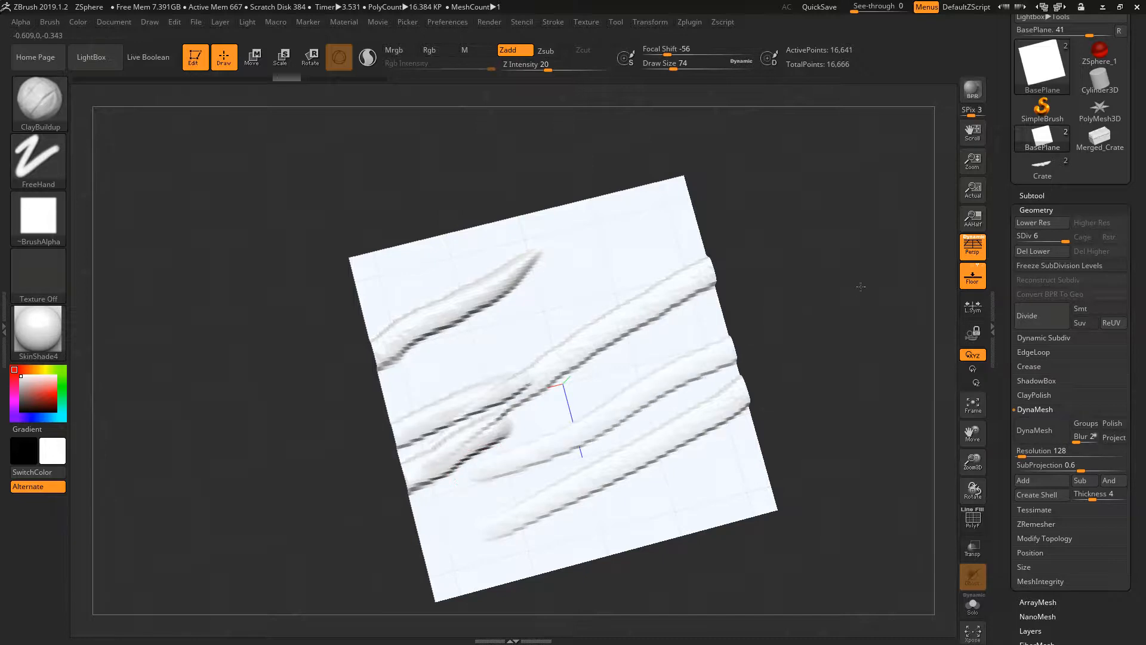
Paint four more crossing clay strokes on the plane, running past its upper and side edges so they wrap around
drag(546, 323, 852, 217)
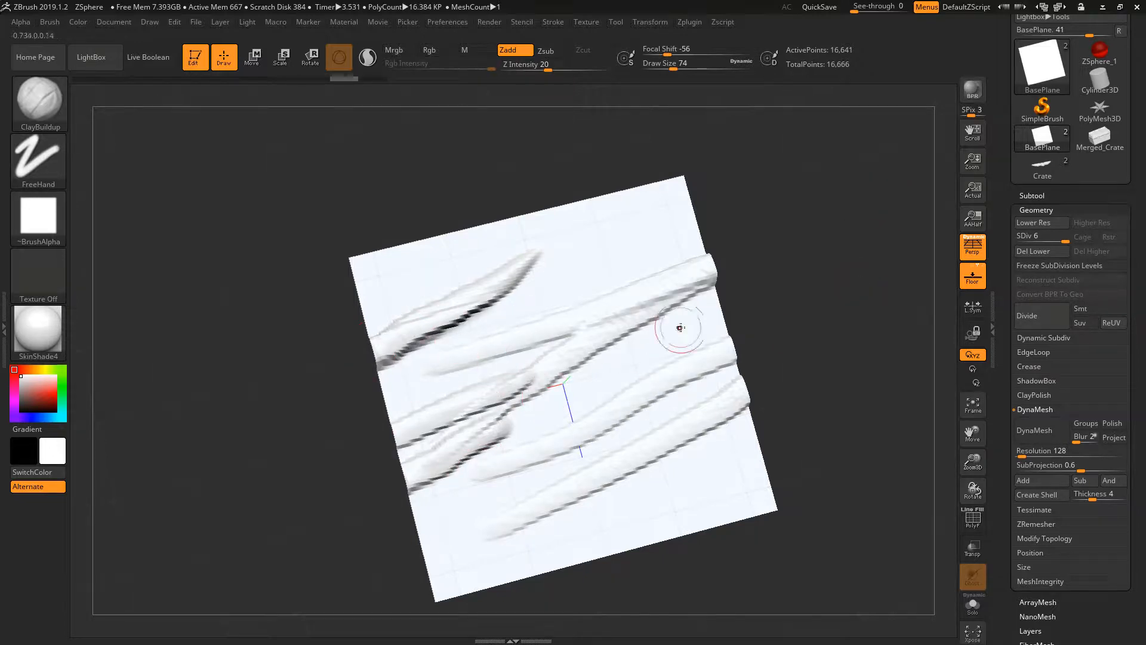
drag(448, 405, 891, 241)
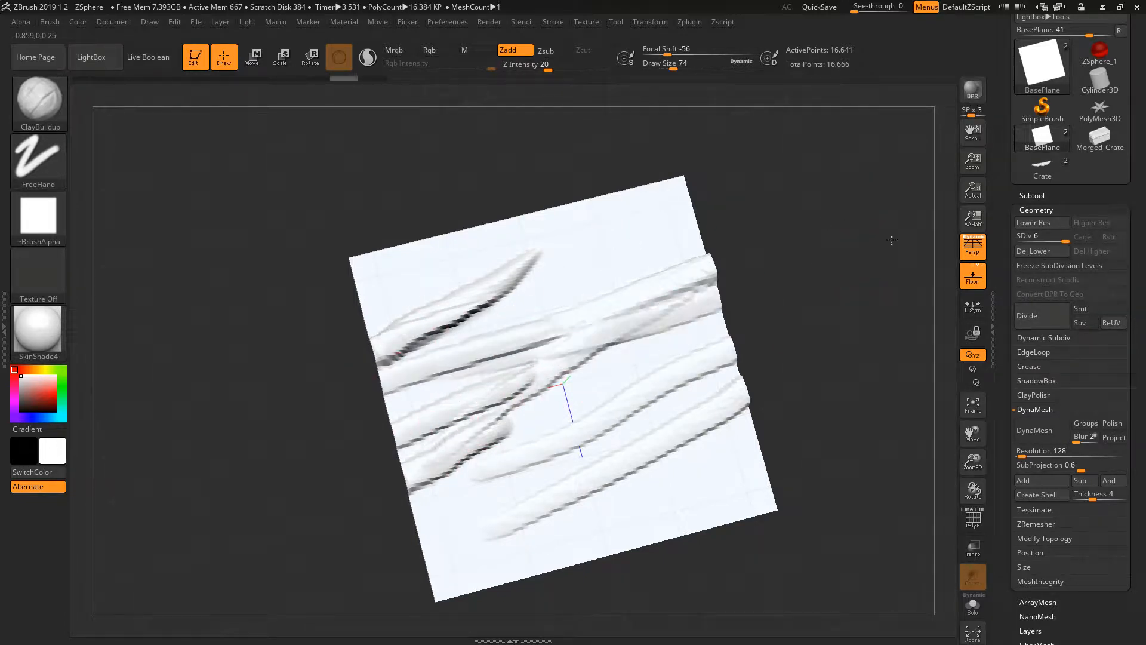
drag(531, 425, 605, 71)
drag(644, 418, 266, 127)
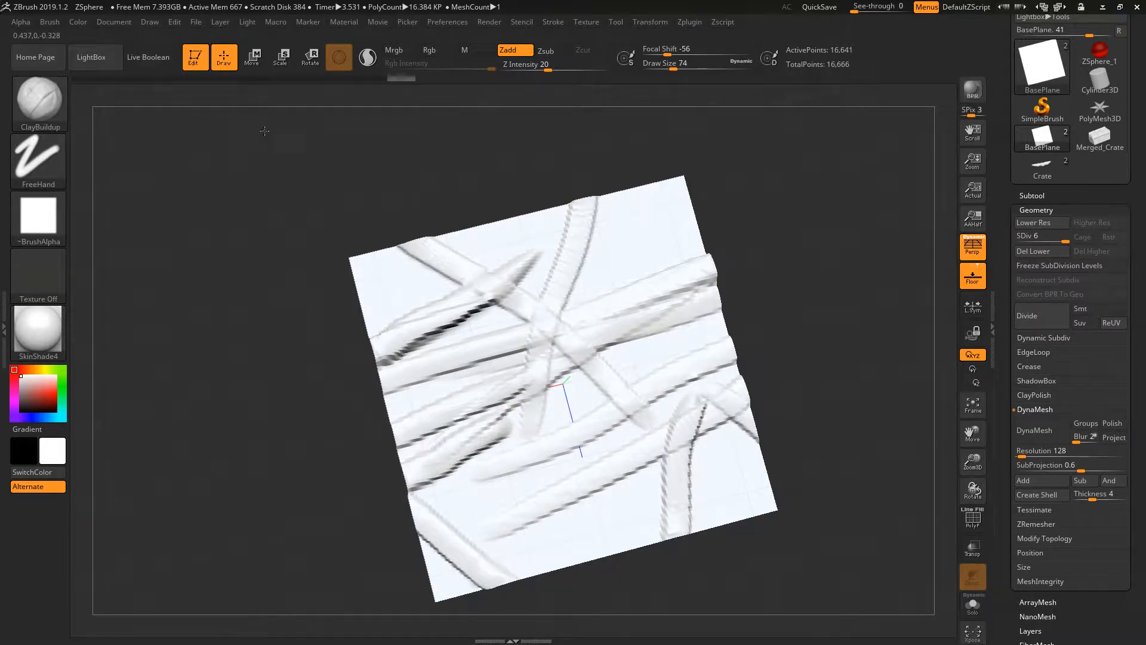
Undo all the wrapped clay strokes to return the plane to a flat surface
key(ctrl+z)
key(ctrl+z)
key(ctrl+z)
key(ctrl+z)
key(ctrl+z)
key(ctrl+z)
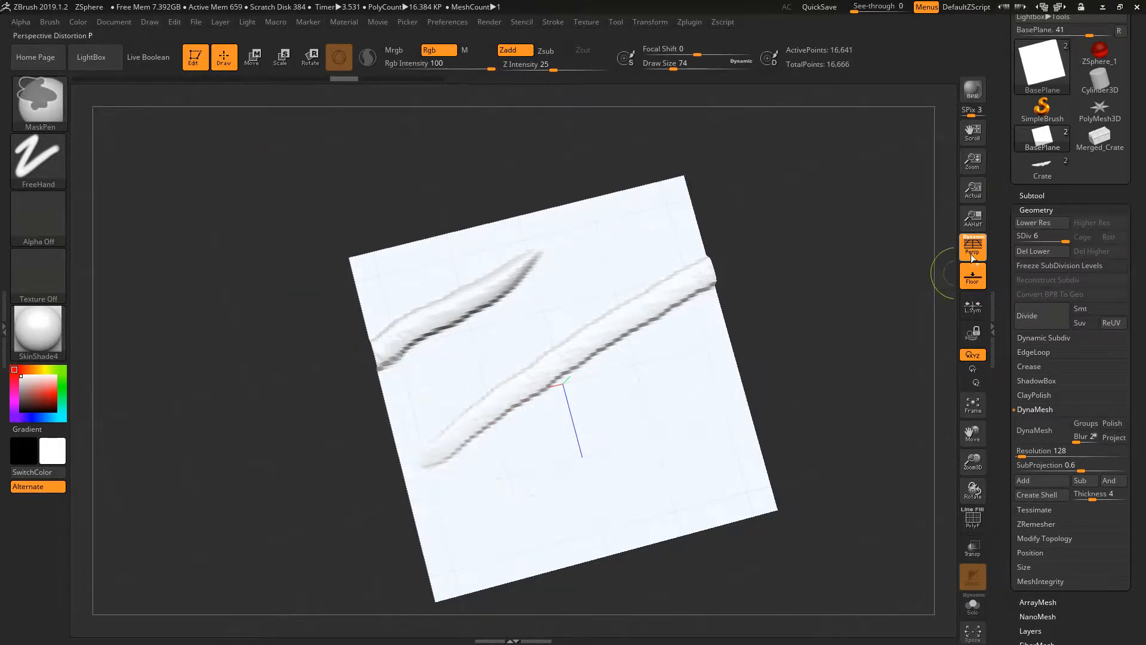
Expand the subtool list and raise WrapMode above 1 in the ClayBuildup brush's curve settings
click(1031, 196)
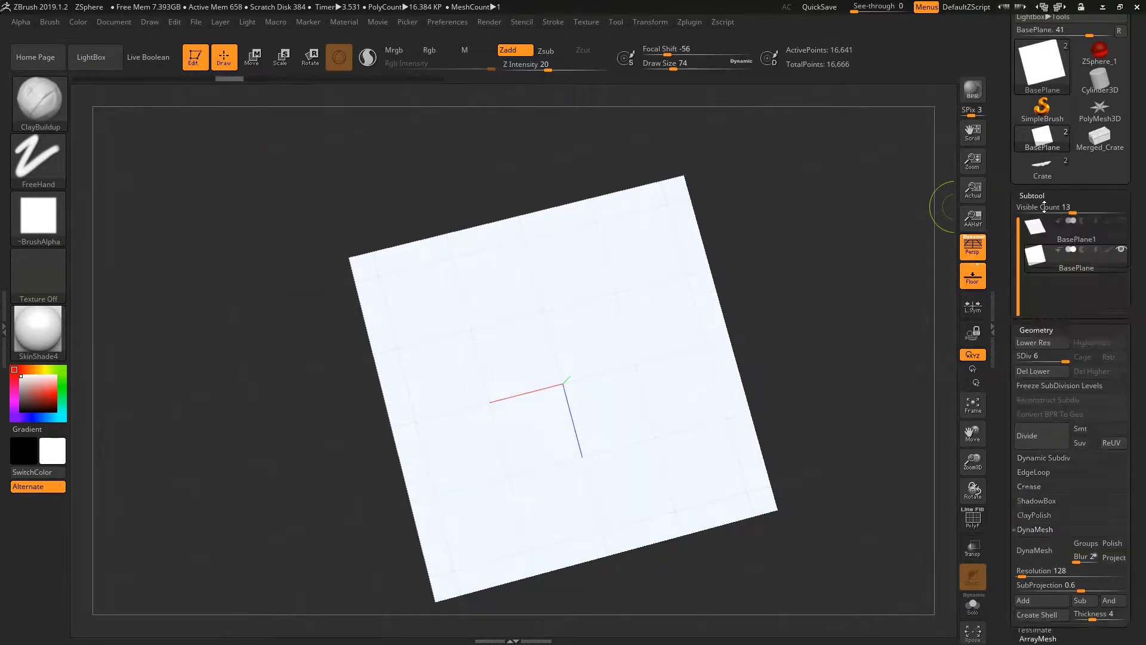
click(1122, 221)
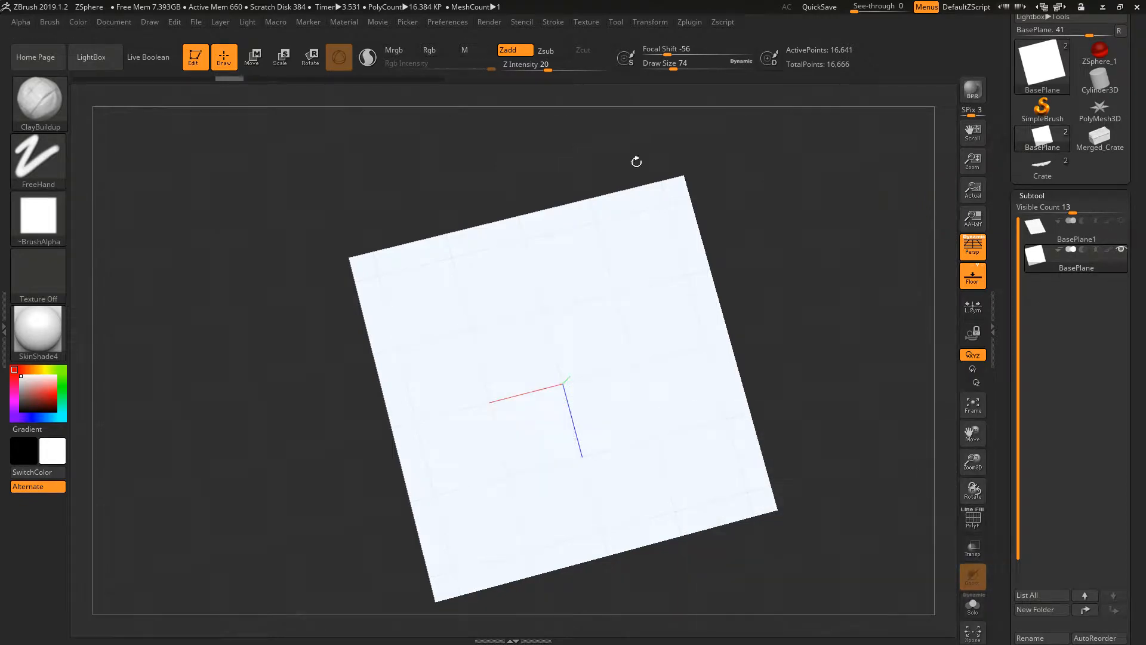
click(49, 24)
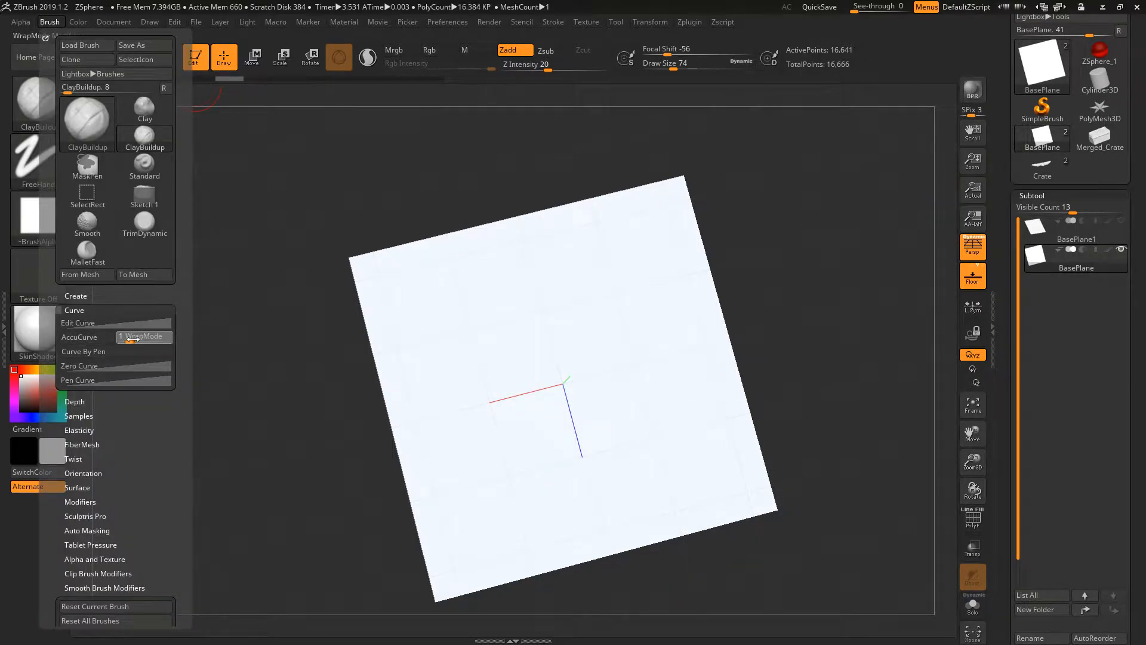
Cover the plane with overlapping curved and diagonal clay strokes that repeat across the surface
mouse_move(546, 382)
mouse_down()
mouse_move(591, 322)
mouse_move(562, 274)
mouse_move(513, 371)
mouse_move(459, 268)
mouse_move(557, 248)
mouse_move(607, 341)
mouse_move(537, 301)
mouse_move(570, 370)
mouse_up()
drag(507, 272, 462, 286)
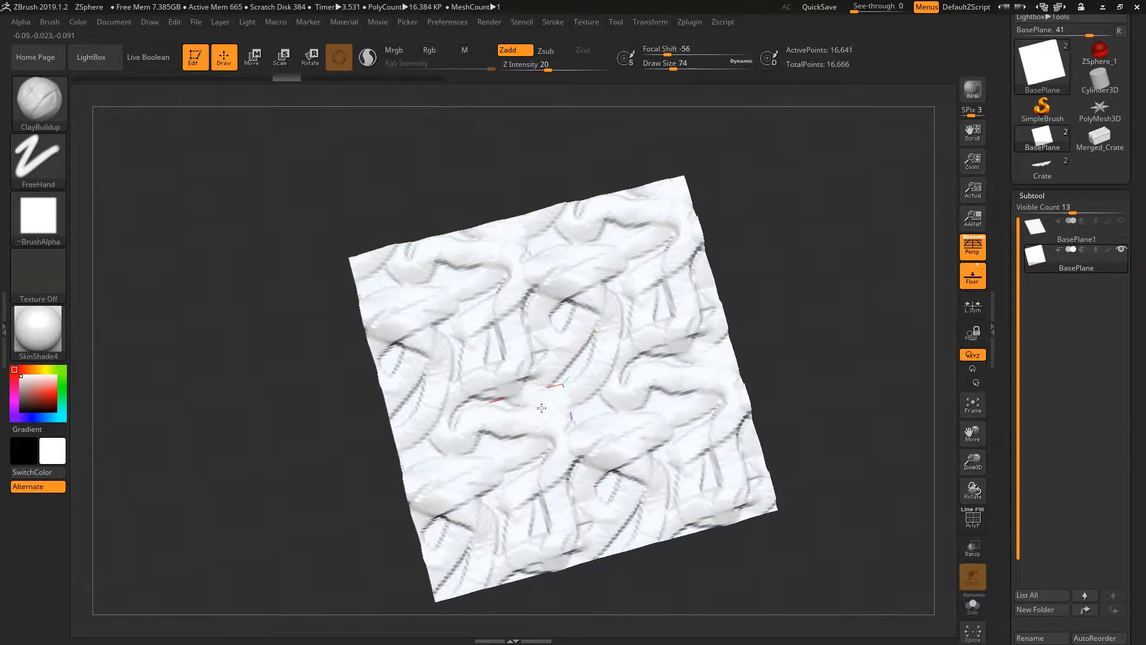
drag(531, 379, 504, 387)
mouse_move(595, 334)
mouse_down()
mouse_move(498, 394)
mouse_move(504, 486)
mouse_up()
mouse_move(445, 412)
mouse_down()
mouse_move(564, 495)
mouse_move(538, 528)
mouse_up()
mouse_move(576, 425)
mouse_down()
mouse_move(395, 382)
mouse_move(699, 541)
mouse_up()
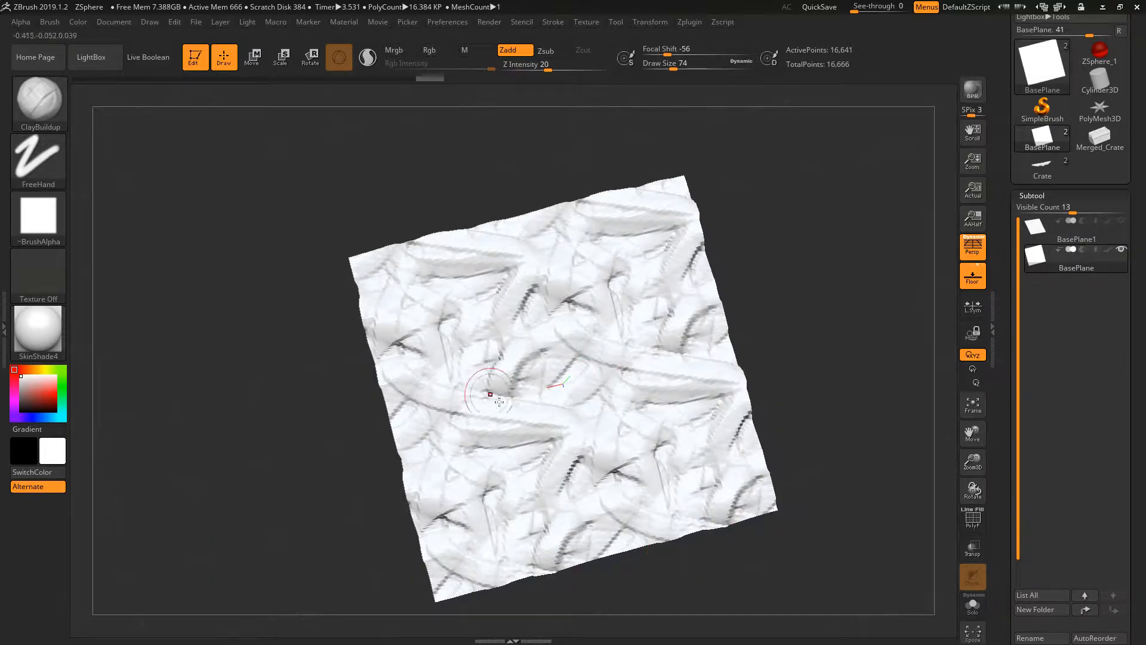
Examine the repeating strokes from different angles and switch to the BasePlane1 subtool for comparison
mouse_move(491, 394)
right_down()
mouse_move(460, 358)
mouse_move(480, 309)
mouse_move(405, 241)
mouse_move(647, 350)
mouse_move(632, 386)
mouse_move(583, 299)
mouse_move(594, 311)
mouse_move(657, 208)
right_up()
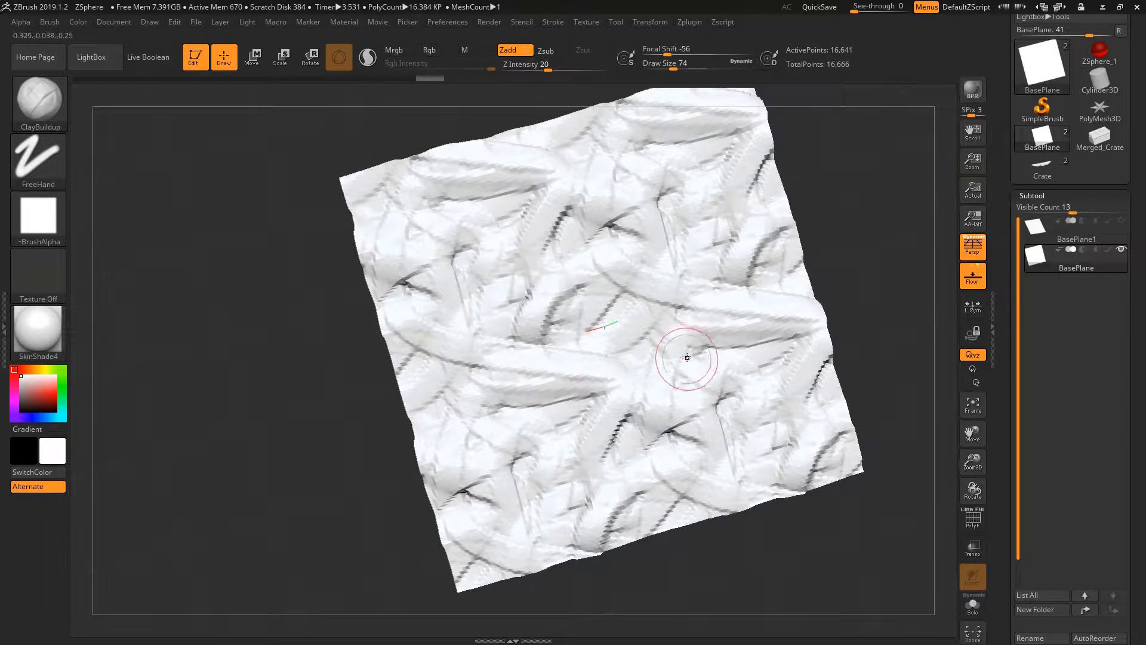
right_drag(695, 301, 722, 265)
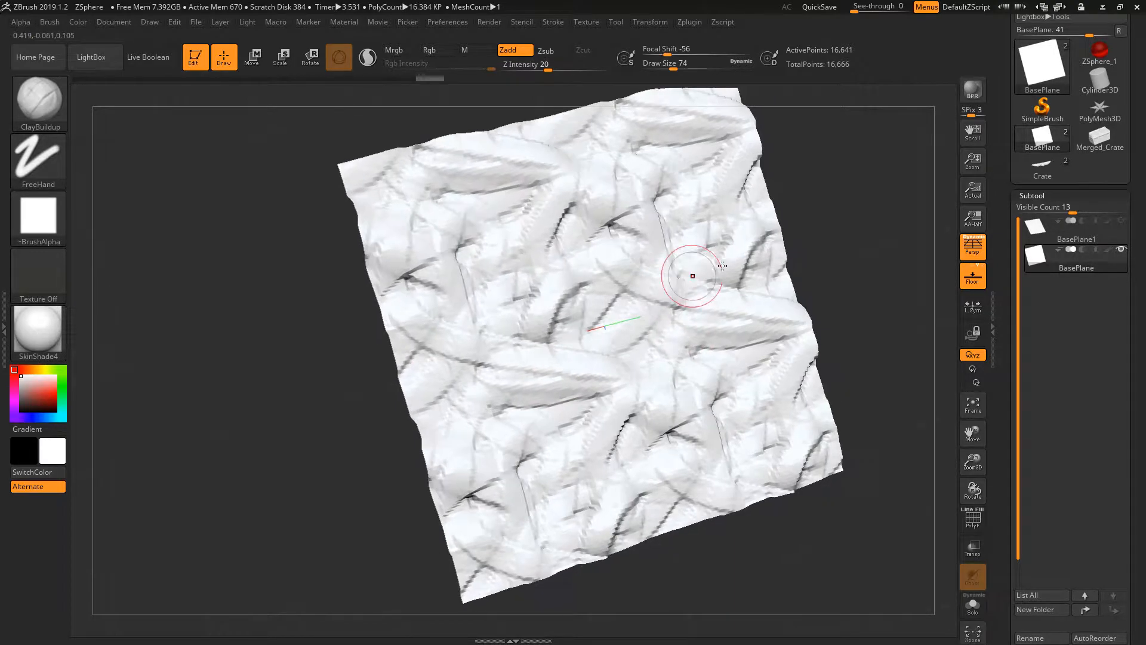
click(1034, 228)
mouse_move(783, 295)
right_down()
mouse_move(561, 311)
mouse_move(651, 310)
mouse_move(752, 275)
mouse_move(764, 258)
right_up()
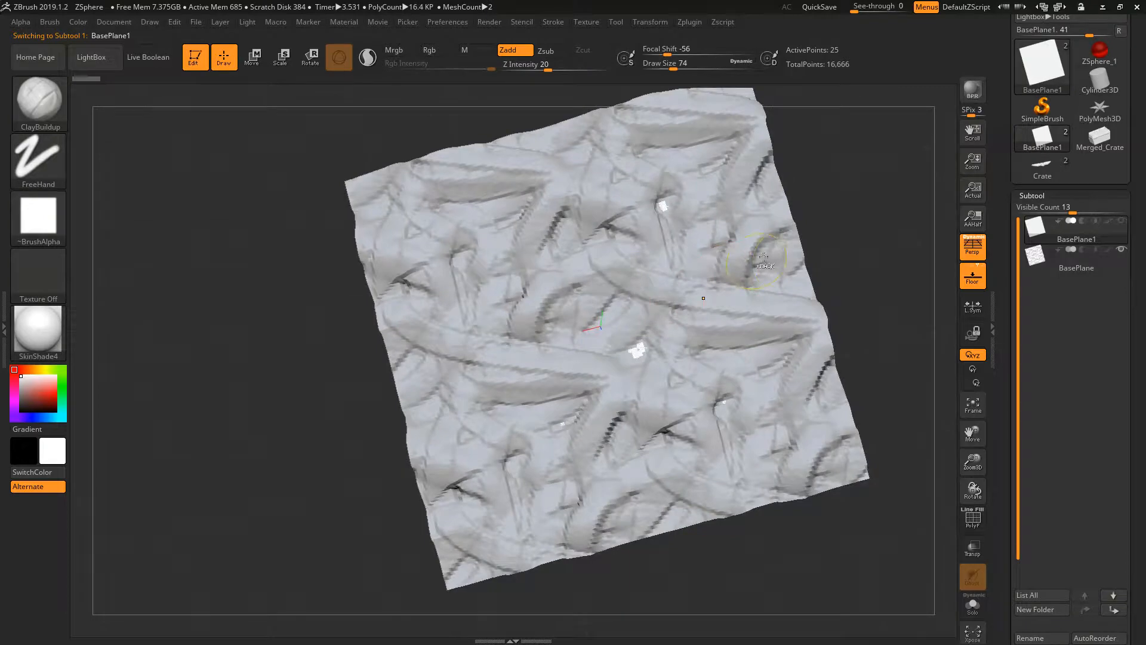
Switch back to the BasePlane subtool and undo all its clay strokes, including a short test stroke
click(1036, 257)
key(ctrl+z)
key(ctrl+z)
key(ctrl+z)
key(ctrl+z)
key(ctrl+z)
key(ctrl+z)
key(ctrl+z)
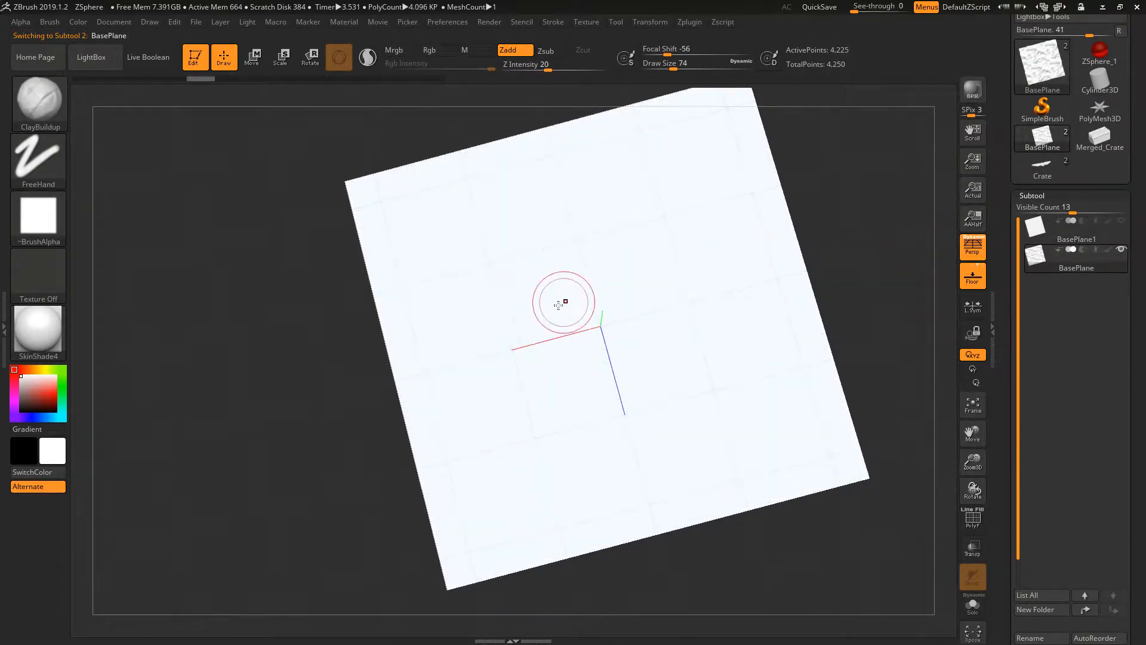
drag(561, 304, 630, 253)
key(ctrl+z)
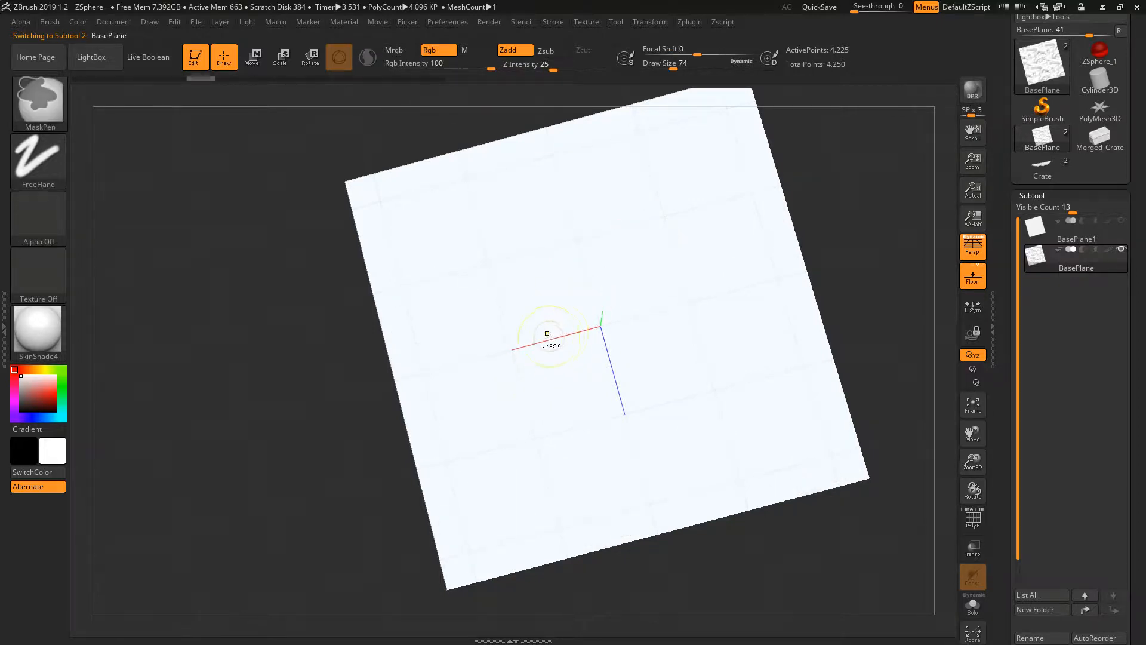
Subdivide the plane once and set the ClayBuildup brush's draw size to 80 and focal shift to -29
key(ctrl+d)
key(space)
drag(567, 321, 564, 320)
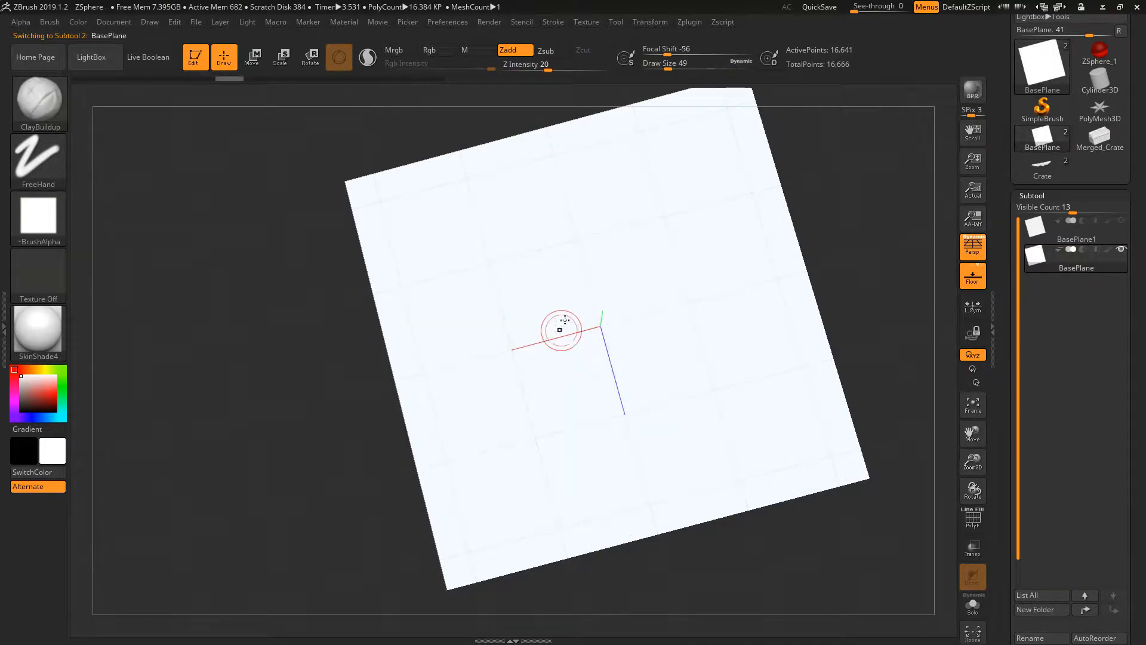
ctrl+right_drag(542, 312, 530, 264)
key(space)
click(517, 289)
Paint long parallel clay strokes across the plane, building up a layered, repeating striped surface
mouse_move(514, 275)
mouse_down()
mouse_move(568, 256)
mouse_move(656, 258)
mouse_up()
drag(457, 381, 720, 315)
drag(456, 417, 569, 387)
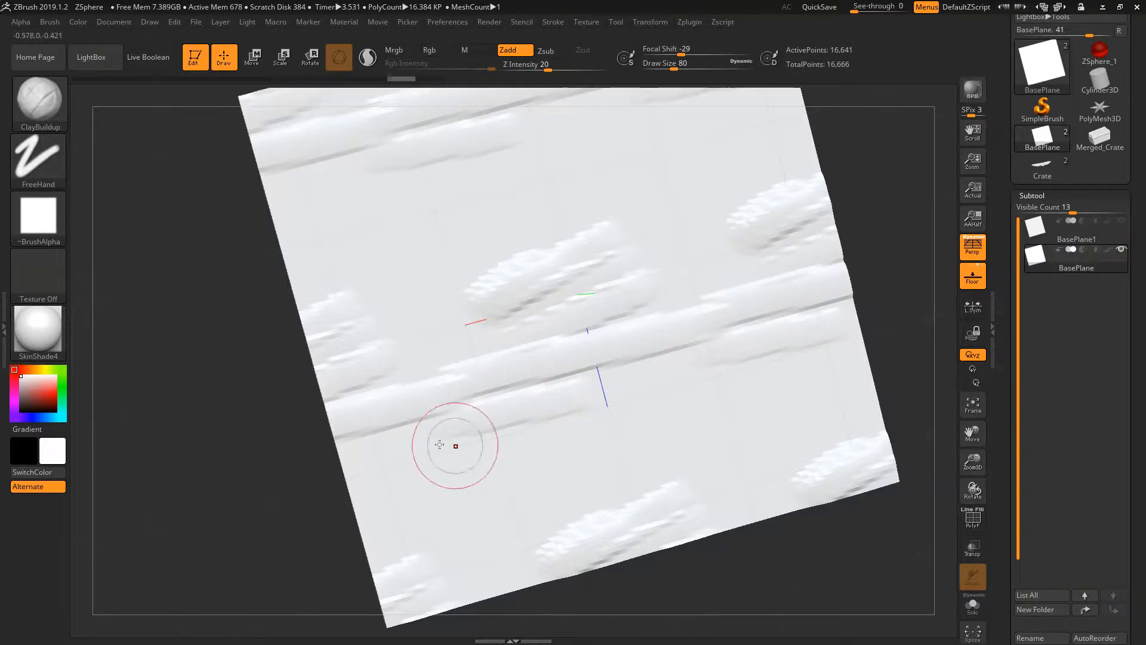
drag(425, 355, 639, 299)
drag(366, 318, 645, 220)
drag(362, 250, 693, 151)
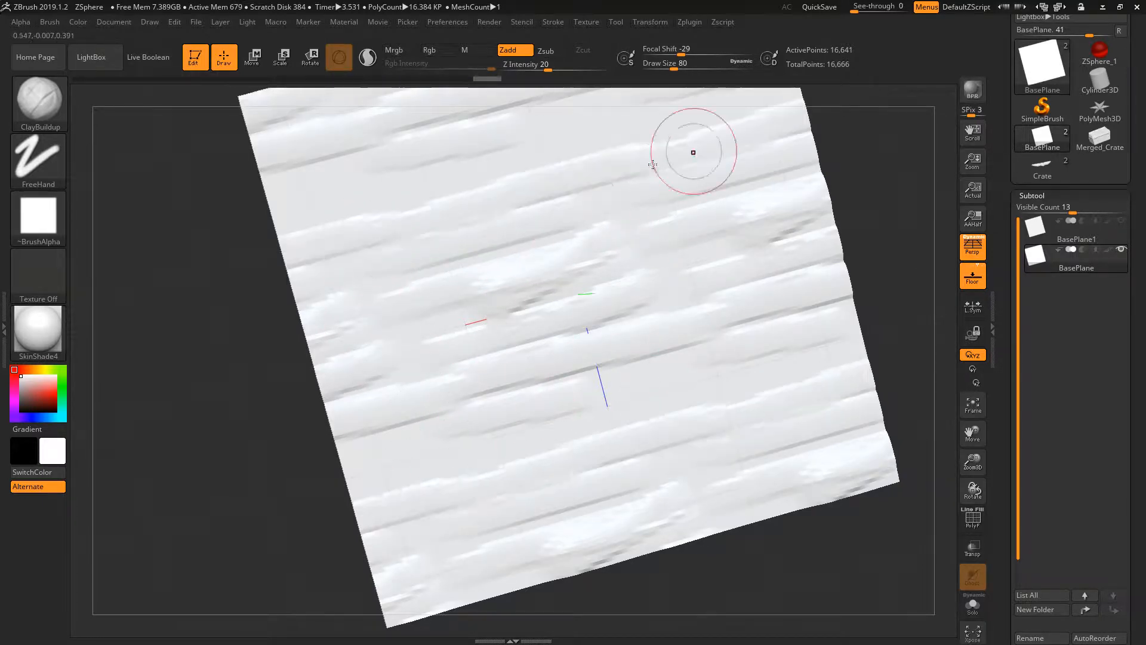
drag(328, 217, 658, 123)
Add short diagonal strokes and rounded clay bumps over the stripes in the middle of the plane
drag(518, 389, 616, 331)
mouse_move(536, 354)
mouse_down()
mouse_move(537, 376)
mouse_move(573, 323)
mouse_move(563, 345)
mouse_move(629, 285)
mouse_up()
right_drag(629, 285, 504, 370)
mouse_move(504, 370)
mouse_down()
mouse_move(492, 352)
mouse_move(505, 364)
mouse_up()
mouse_move(561, 301)
mouse_down()
mouse_move(583, 287)
mouse_move(653, 316)
mouse_move(635, 303)
mouse_up()
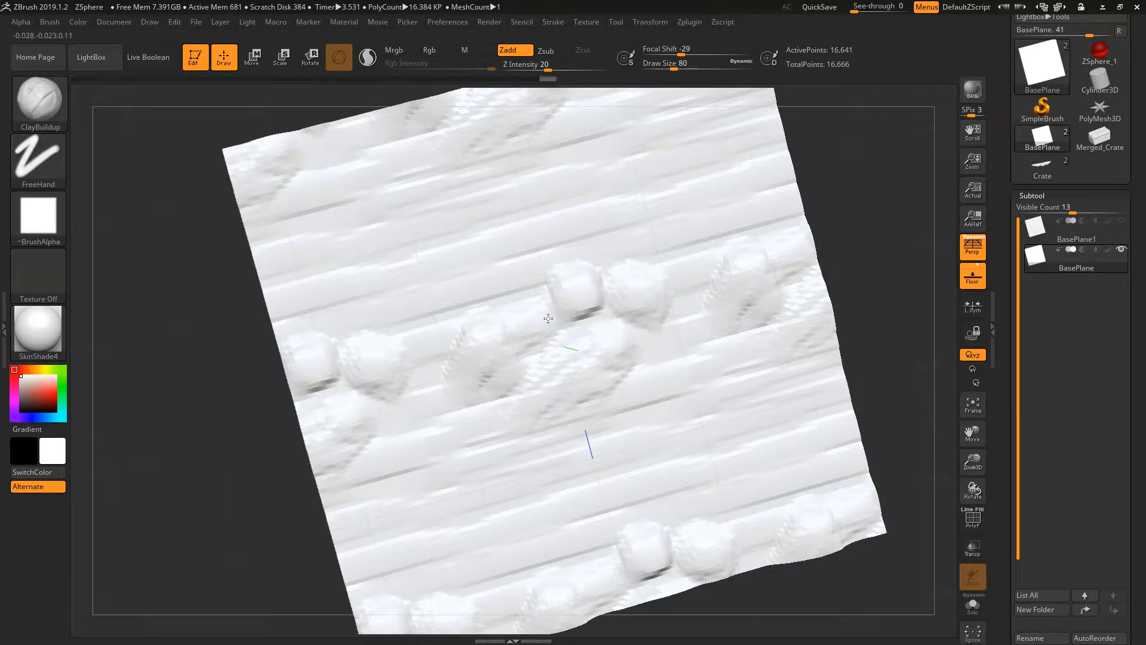
drag(661, 353, 622, 407)
drag(491, 426, 497, 419)
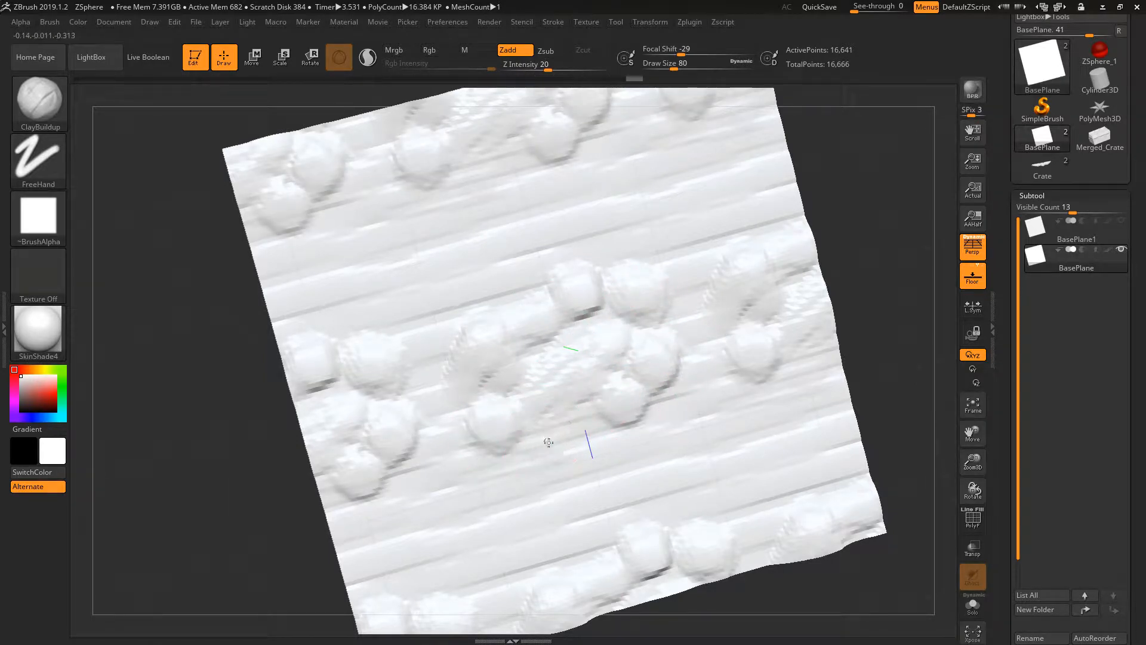
drag(596, 427, 599, 431)
drag(518, 493, 450, 466)
drag(438, 407, 444, 393)
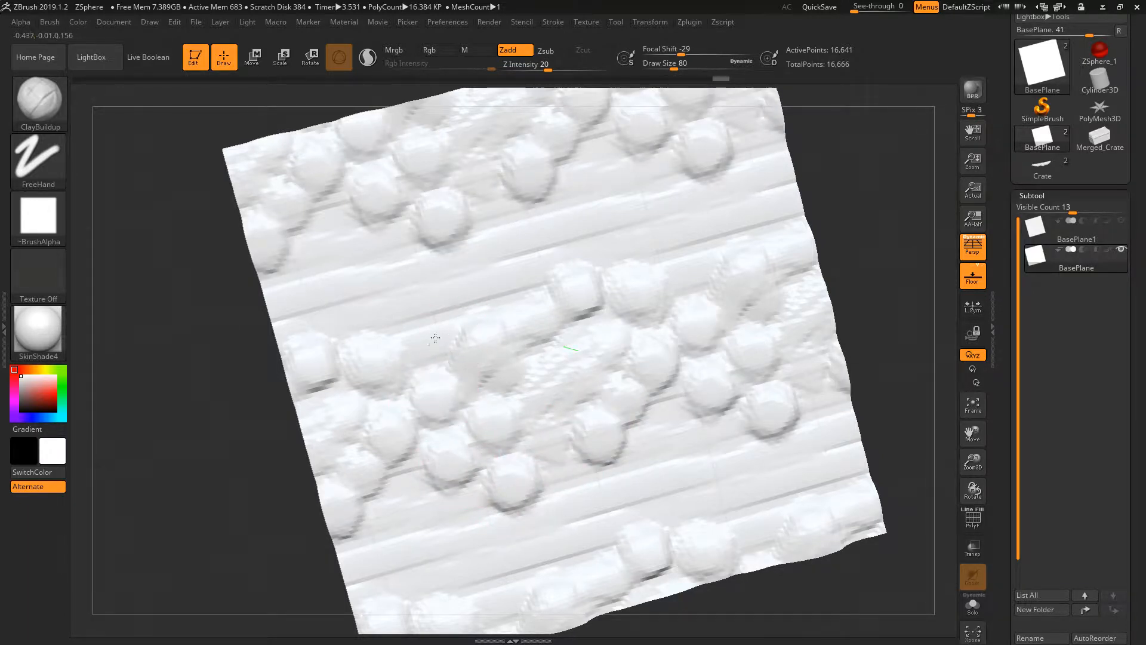
Fill the remaining striped areas toward the plane's upper half with more rounded clay bumps
drag(474, 299, 468, 295)
drag(388, 285, 389, 293)
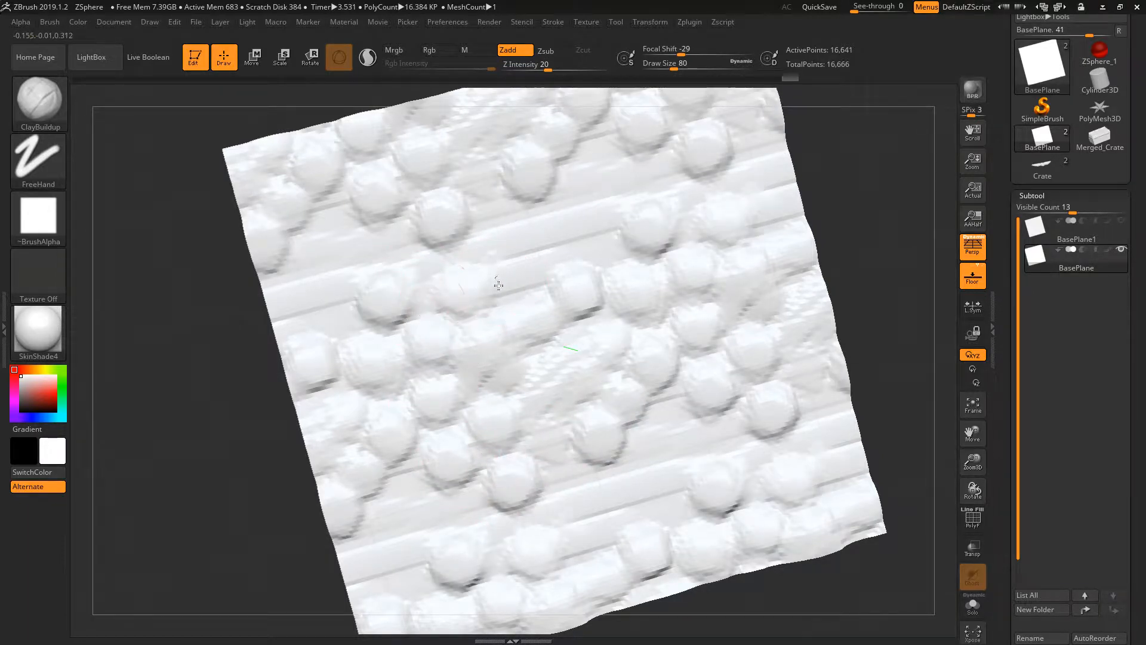
drag(503, 227, 505, 231)
drag(589, 187, 587, 181)
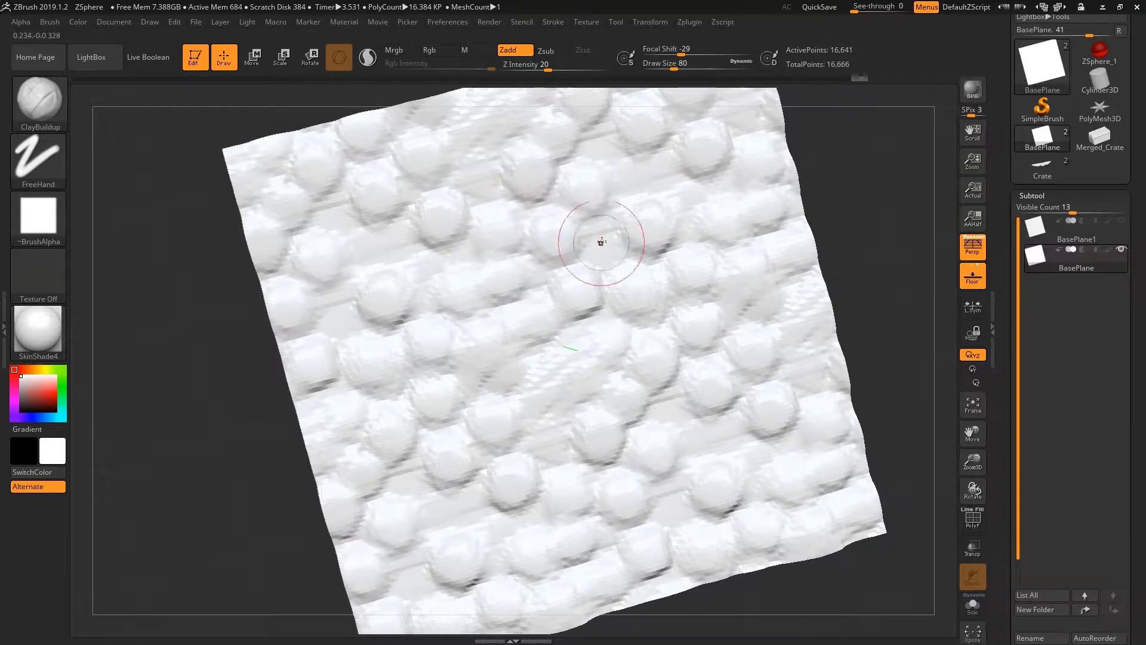
drag(601, 242, 601, 239)
drag(637, 177, 647, 174)
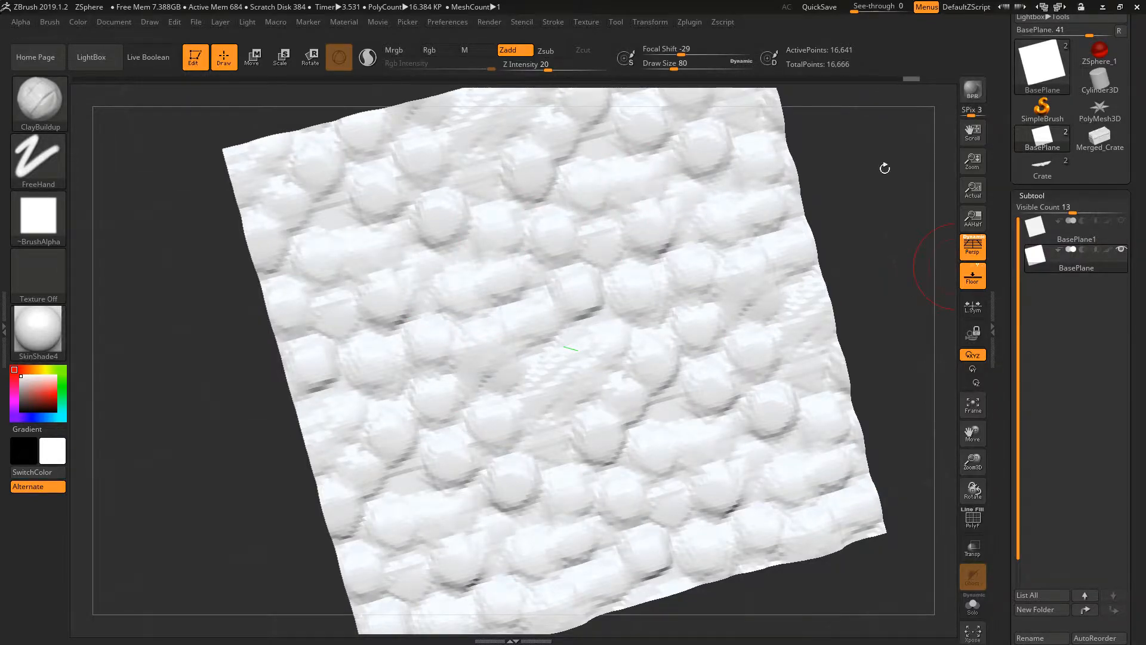
Open the geometry settings and examine the bumpy surface up close with its wireframe shown and hidden
mouse_move(577, 326)
right_down()
mouse_move(630, 224)
mouse_move(567, 287)
mouse_move(586, 365)
mouse_move(568, 263)
mouse_move(565, 413)
right_up()
scroll(1045, 307, down, 5)
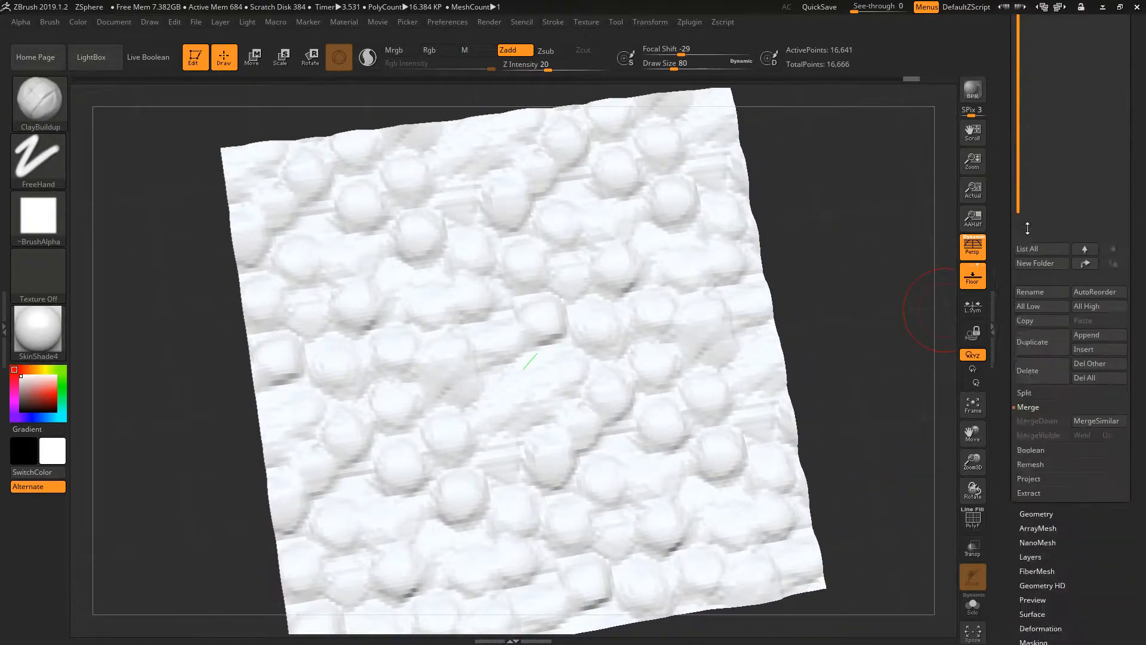
click(1036, 348)
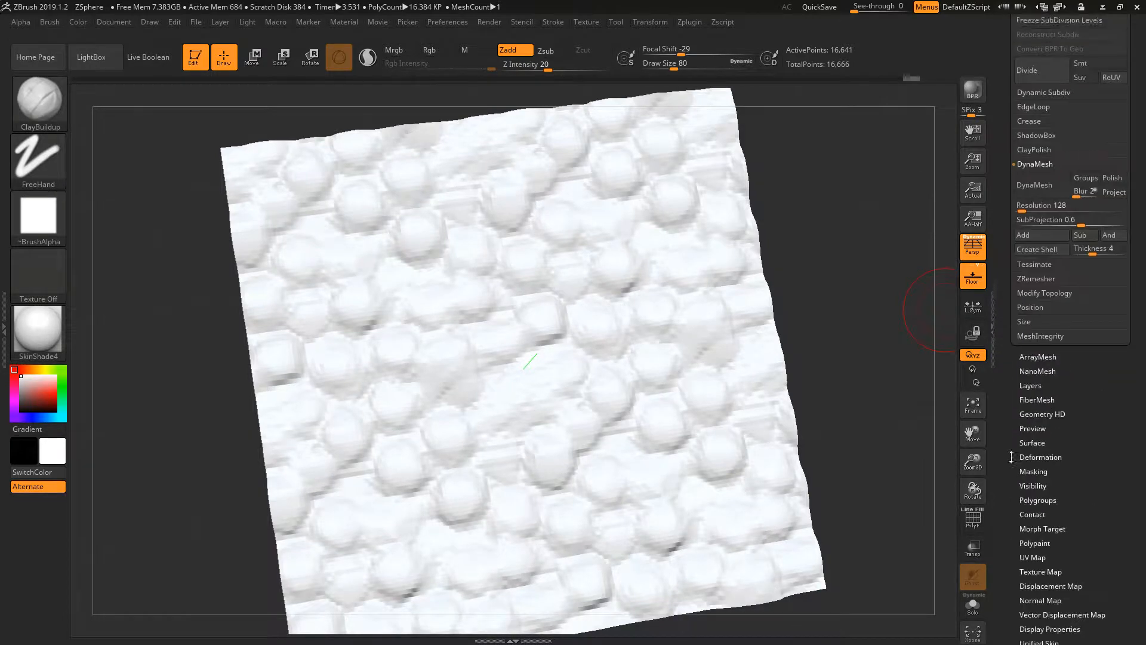
right_drag(640, 218, 635, 318)
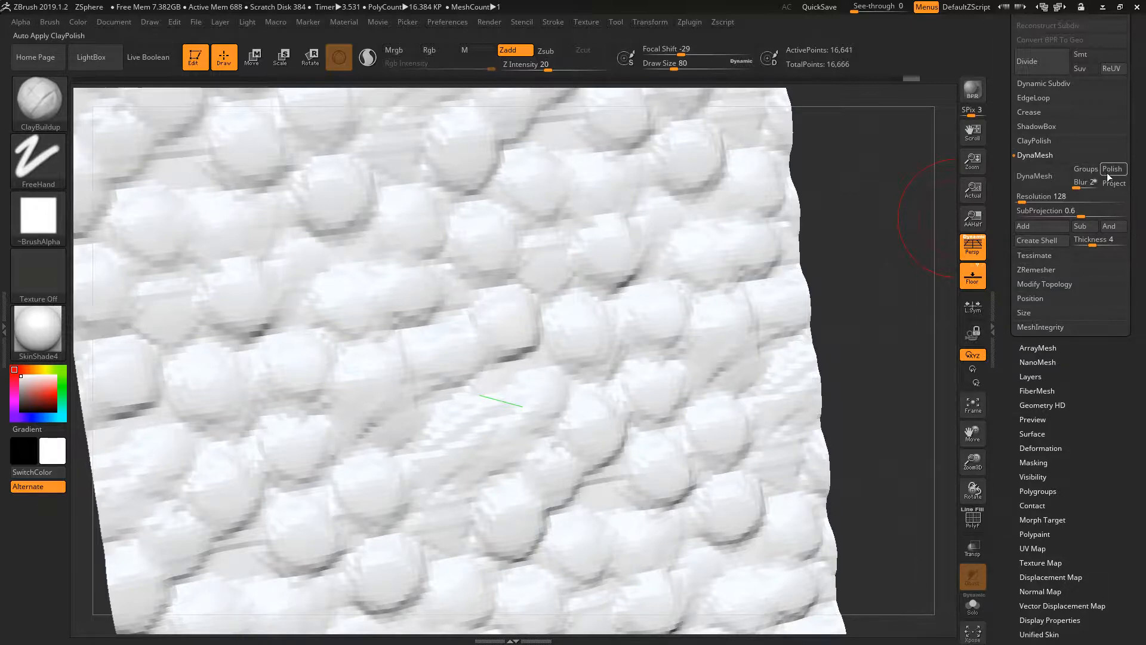
key(shift+f)
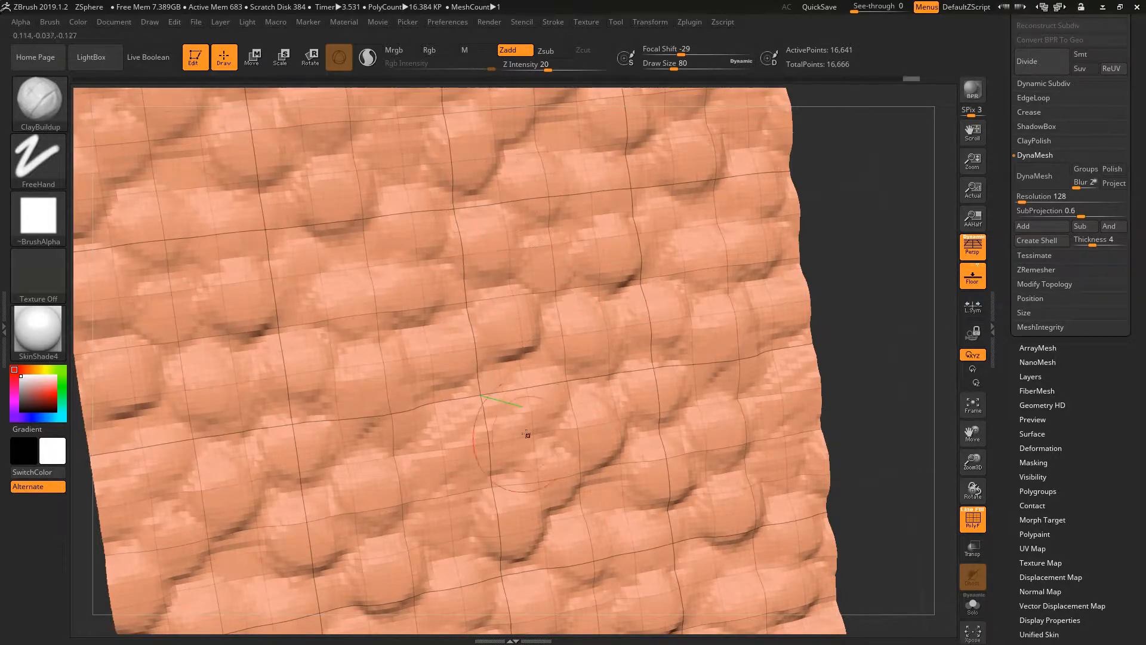
key(shift+f)
mouse_move(621, 370)
ctrl+right_down()
mouse_move(691, 328)
mouse_move(621, 384)
ctrl+right_up()
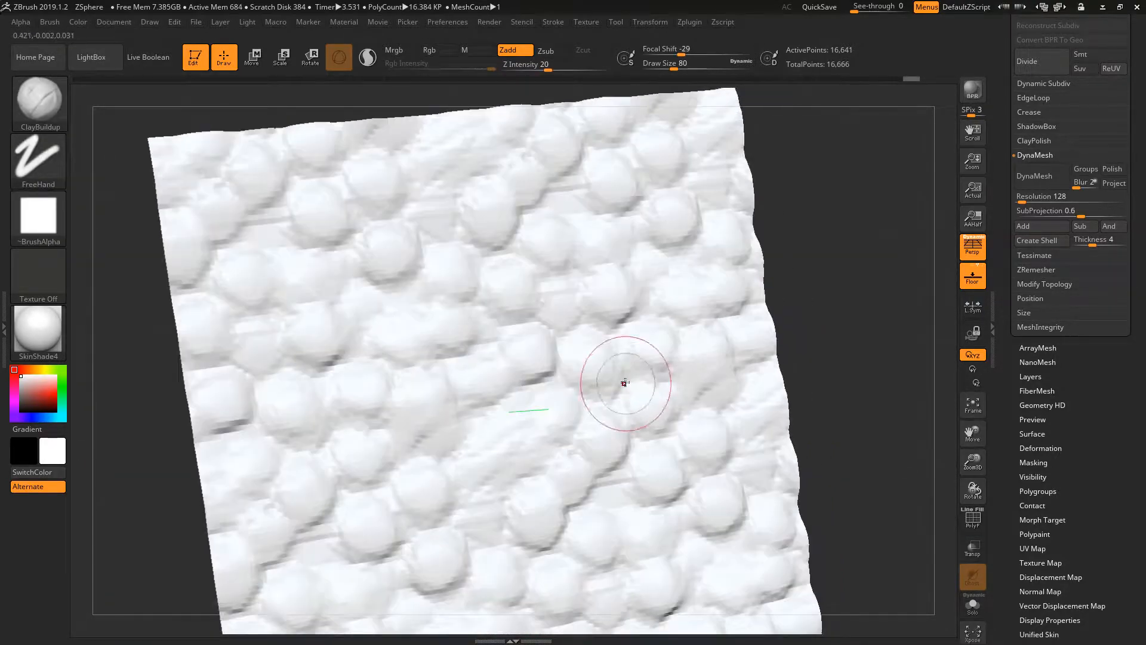
Enable Polish in the DynaMesh settings and apply ClayPolish to the plane with Max 25
click(1113, 169)
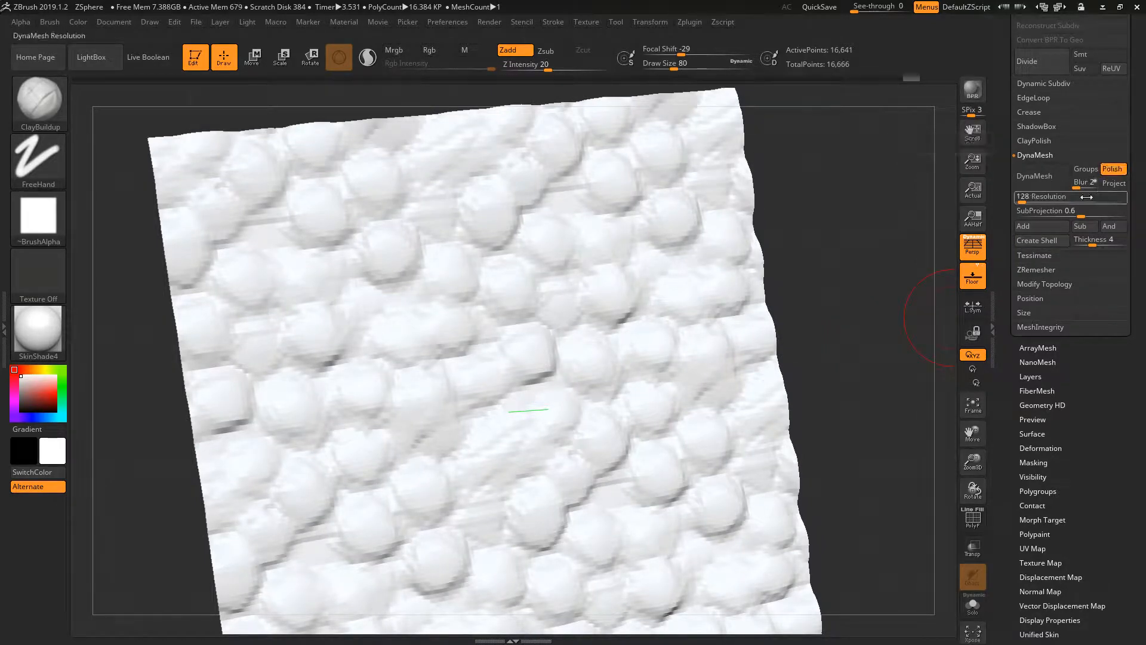
click(1039, 141)
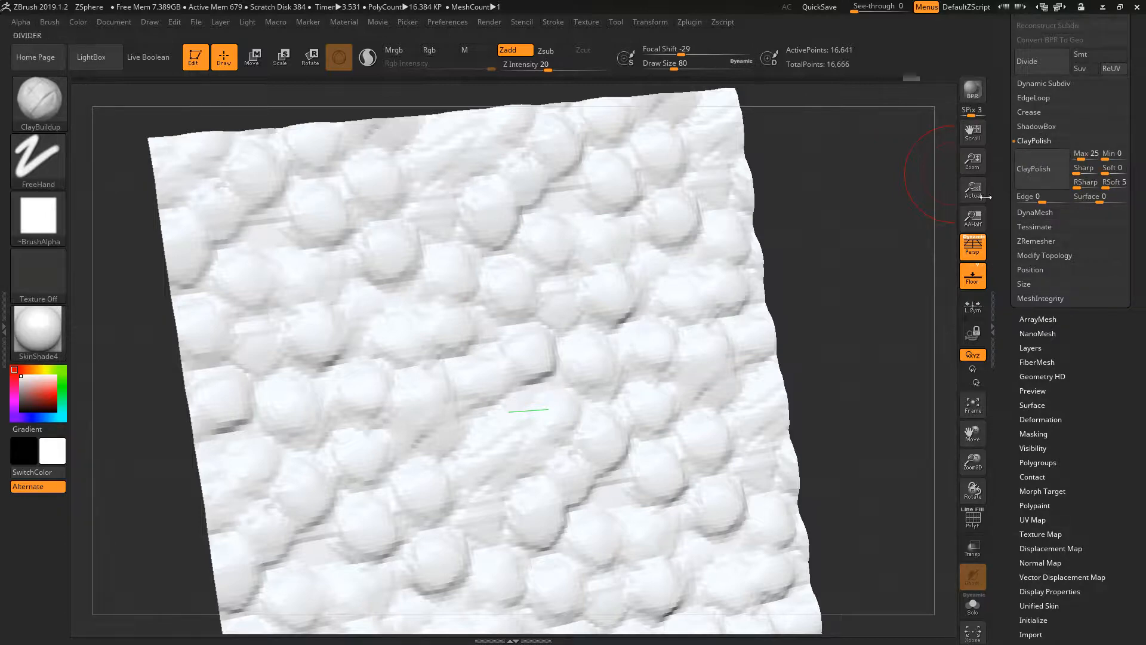
mouse_move(565, 276)
ctrl+right_down()
mouse_move(586, 312)
mouse_move(576, 308)
mouse_move(572, 352)
ctrl+right_up()
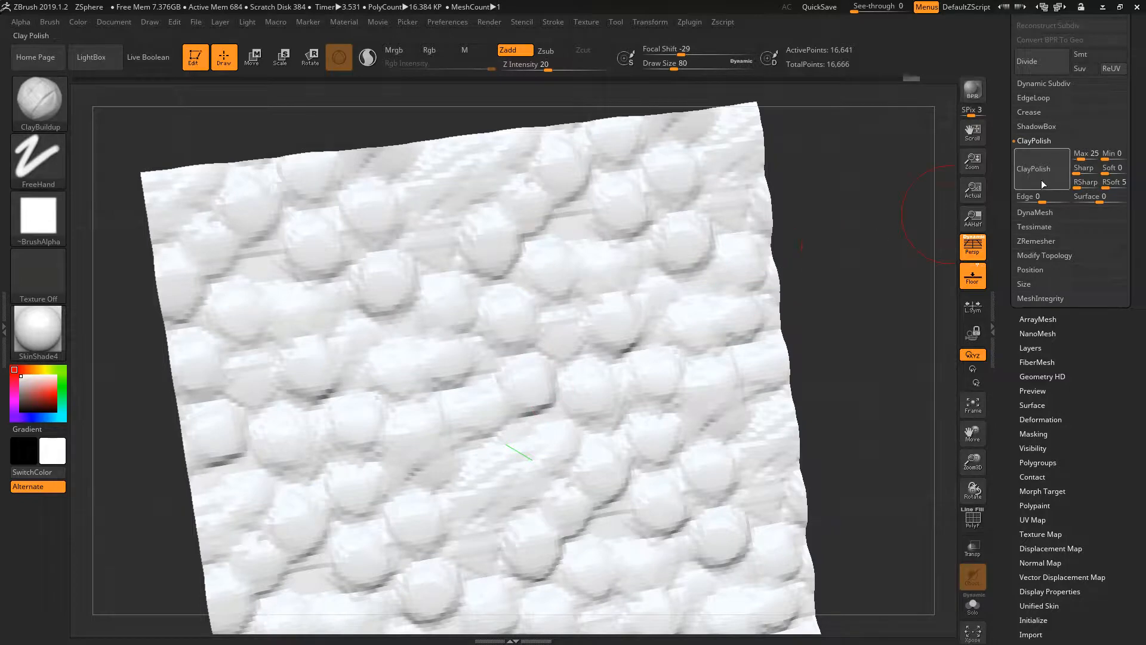
mouse_move(559, 394)
ctrl+right_down()
mouse_move(555, 441)
mouse_move(550, 375)
mouse_move(583, 328)
mouse_move(468, 272)
mouse_move(865, 299)
mouse_move(651, 292)
mouse_move(767, 304)
mouse_move(830, 263)
ctrl+right_up()
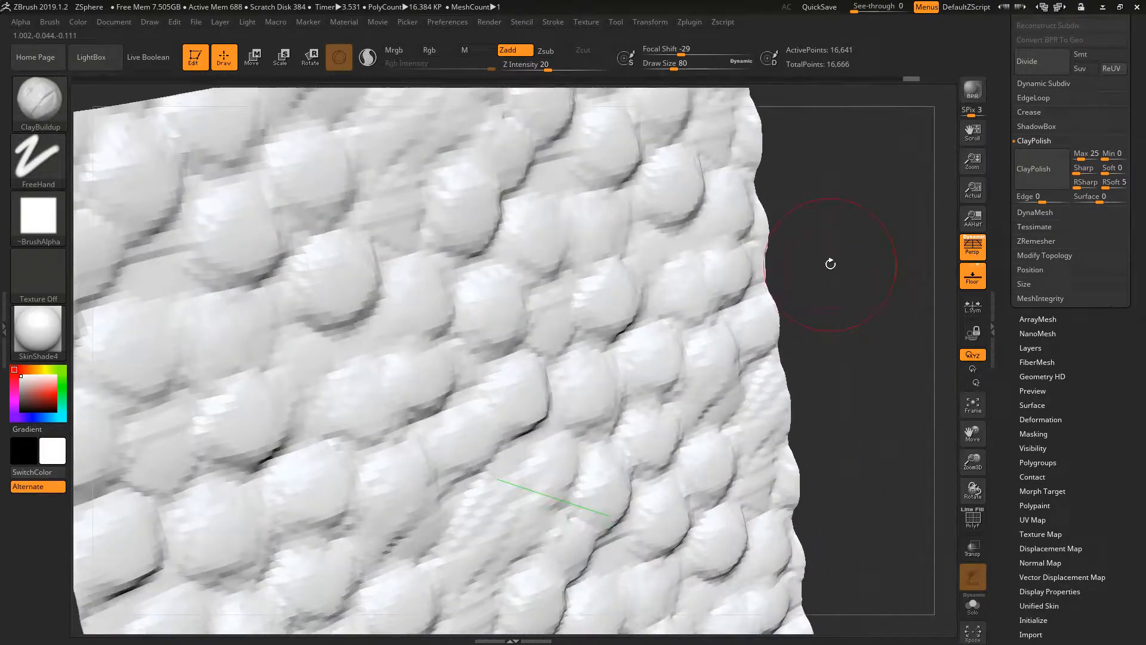
click(1045, 175)
Apply ClayPolish again with a higher Sharp setting and clear the mask from the plane
ctrl+right_drag(454, 335, 521, 338)
ctrl+right_drag(598, 348, 547, 314)
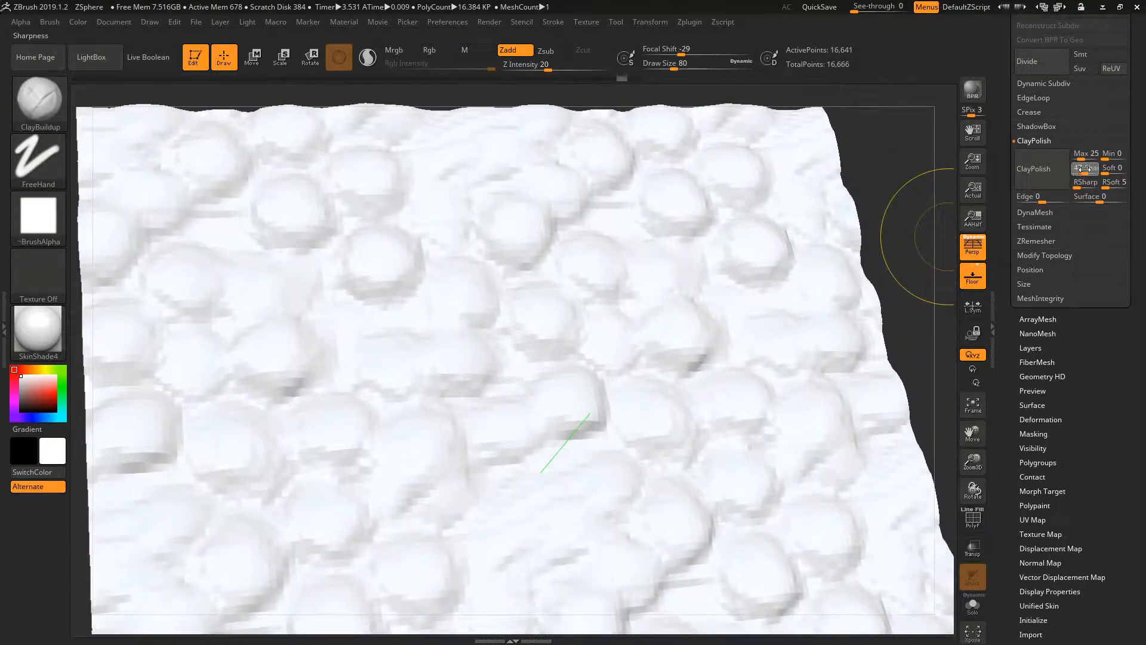
drag(1084, 168, 1080, 170)
click(1039, 169)
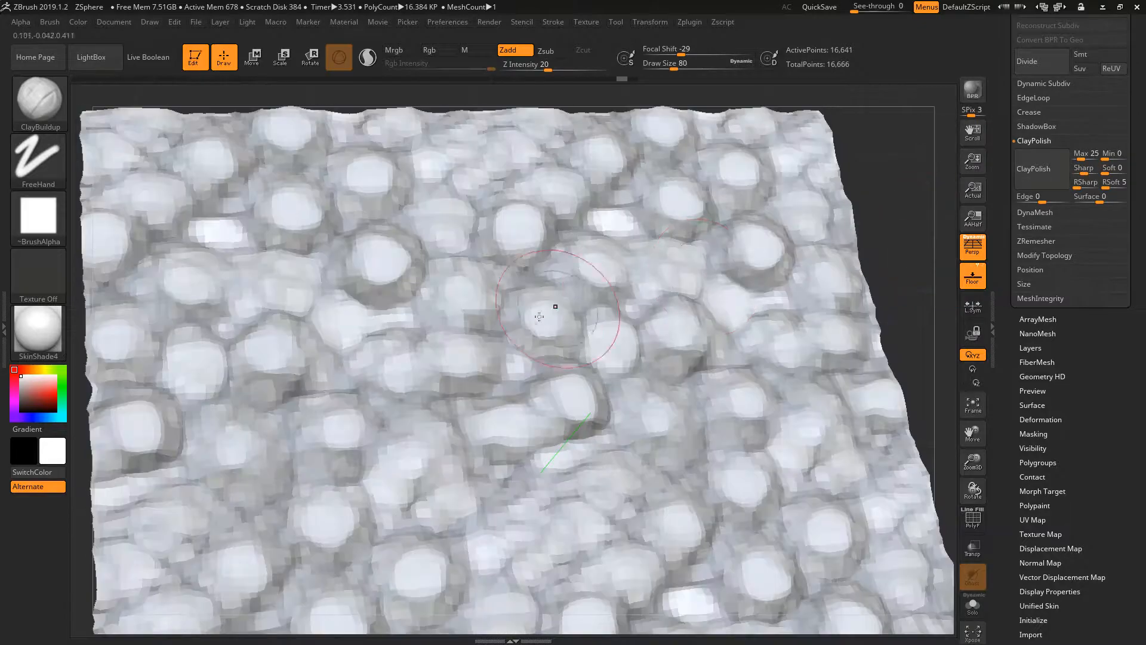
right_drag(555, 307, 531, 334)
ctrl+drag(887, 263, 854, 243)
right_drag(657, 277, 556, 443)
mouse_move(555, 443)
right_down()
mouse_move(525, 370)
mouse_move(549, 322)
mouse_move(544, 348)
mouse_move(529, 310)
mouse_move(478, 277)
mouse_move(509, 317)
mouse_move(503, 366)
mouse_move(547, 282)
mouse_move(523, 315)
mouse_move(559, 312)
mouse_move(558, 328)
mouse_move(561, 288)
mouse_move(549, 300)
right_up()
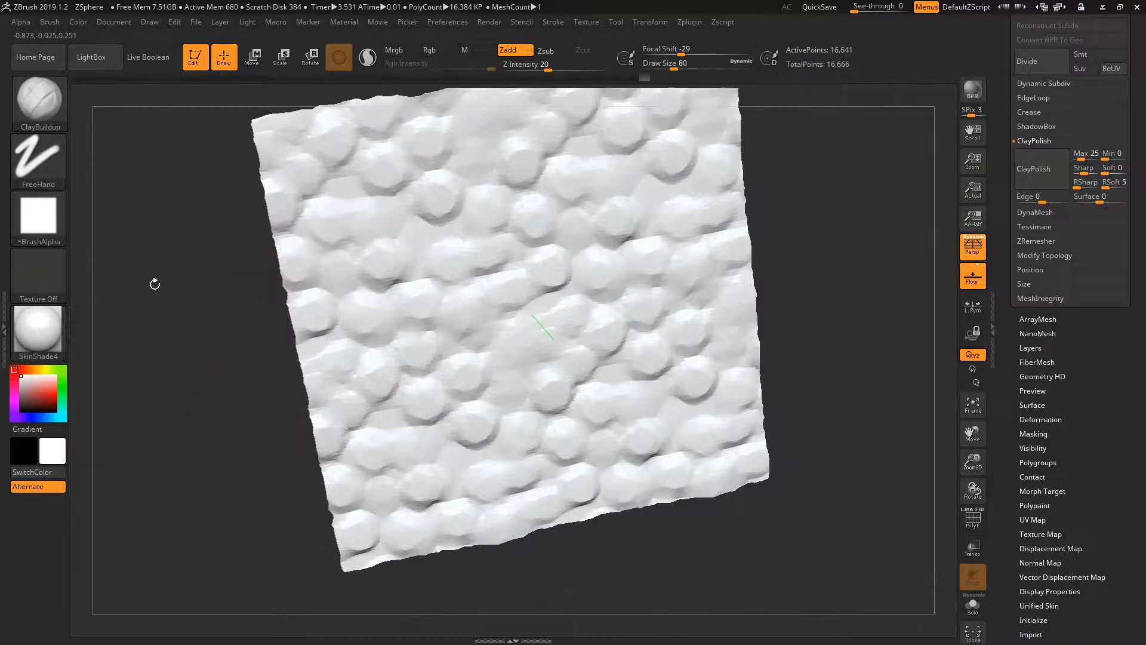
Examine the polished bumpy plane from slightly different angles and open the DynaMesh settings
mouse_move(223, 427)
mouse_down()
mouse_move(524, 271)
mouse_move(884, 198)
mouse_up()
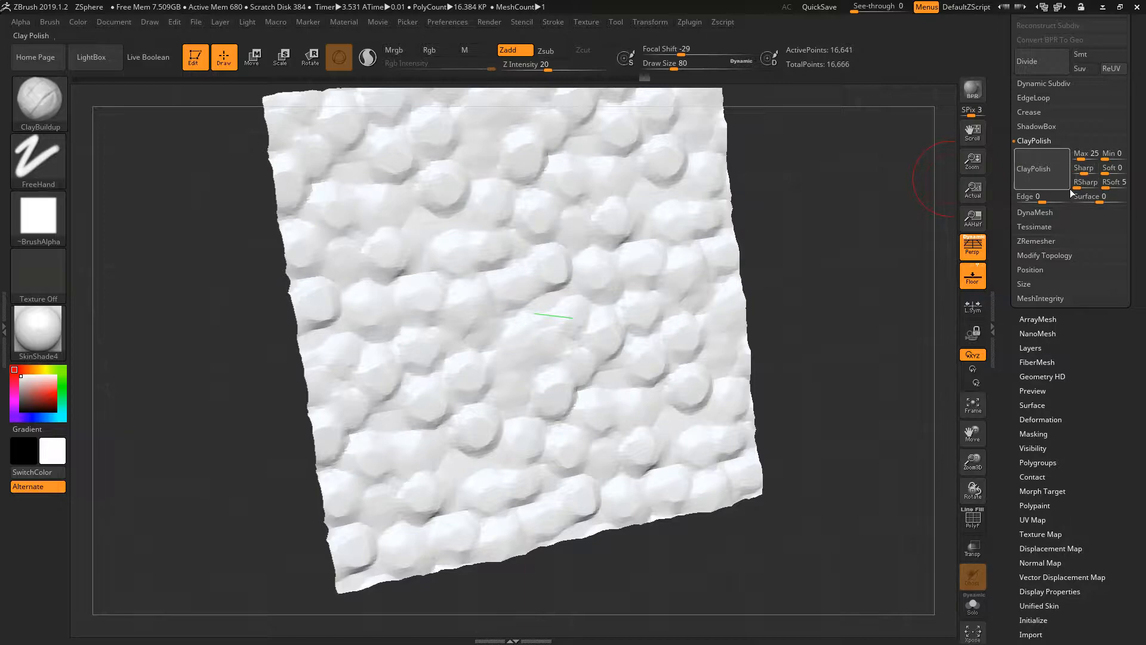
click(1035, 215)
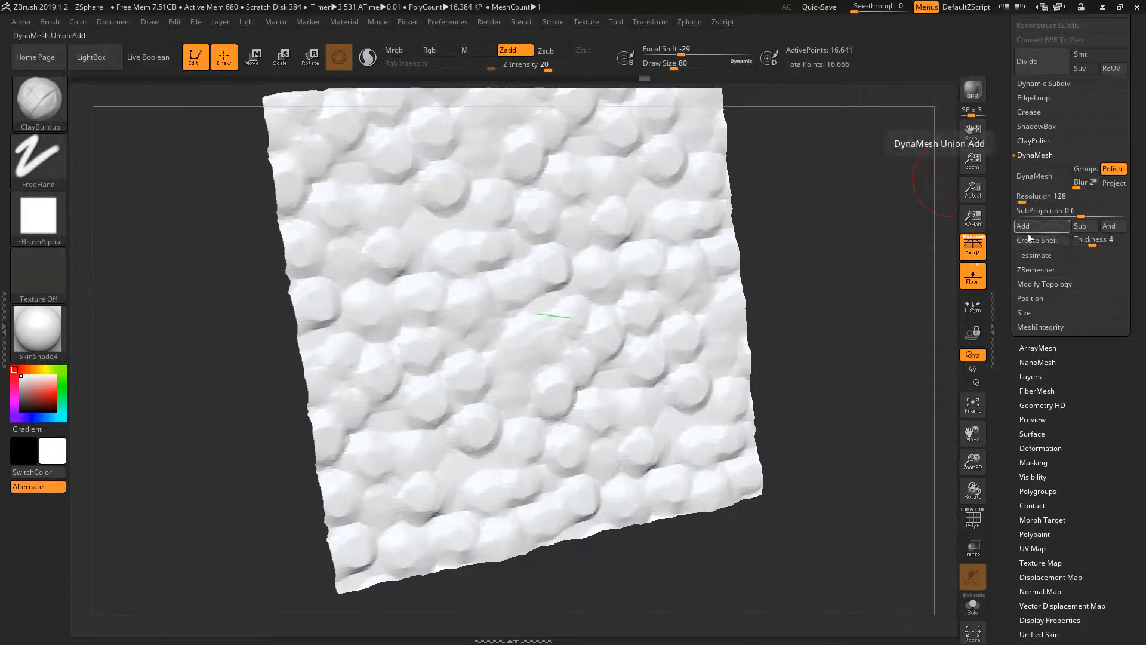
right_drag(502, 260, 563, 251)
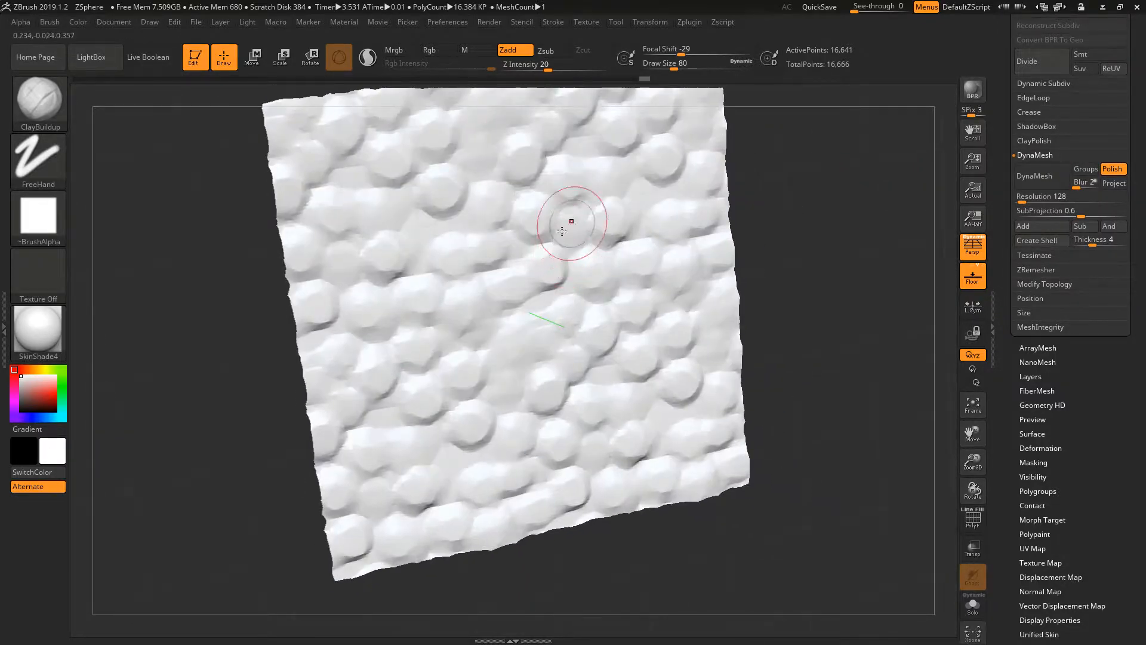
Switch to Google Chrome and run a Google image search for "asaro head"
key(alt+Tab)
key(alt+Tab)
key(alt+Tab)
key(alt+Tab)
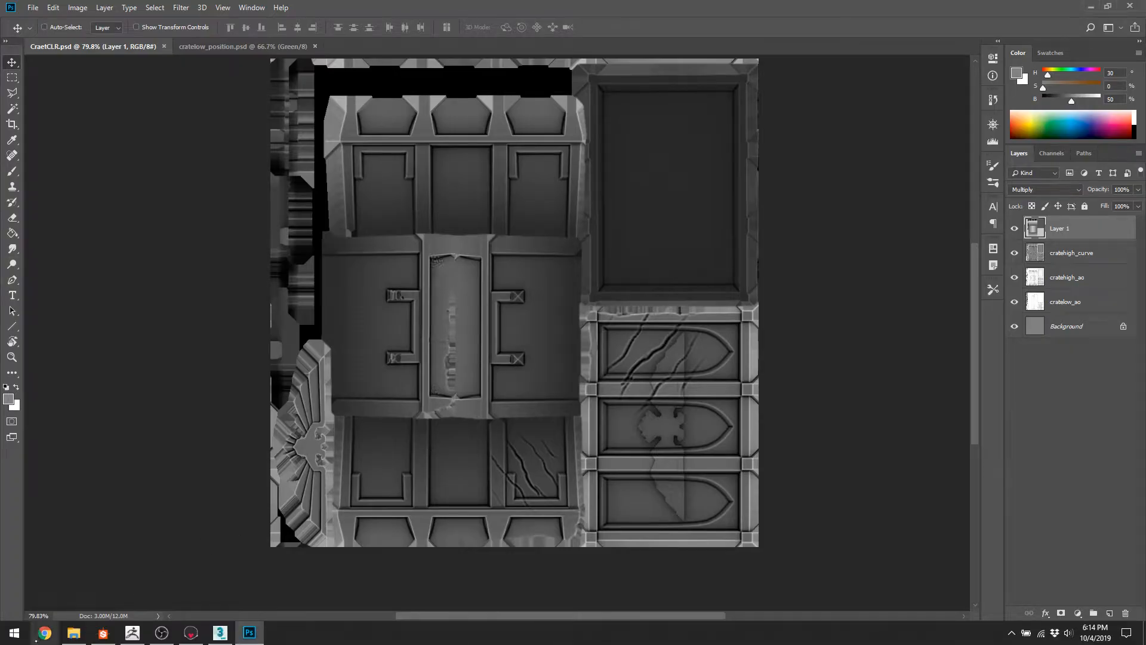
click(43, 633)
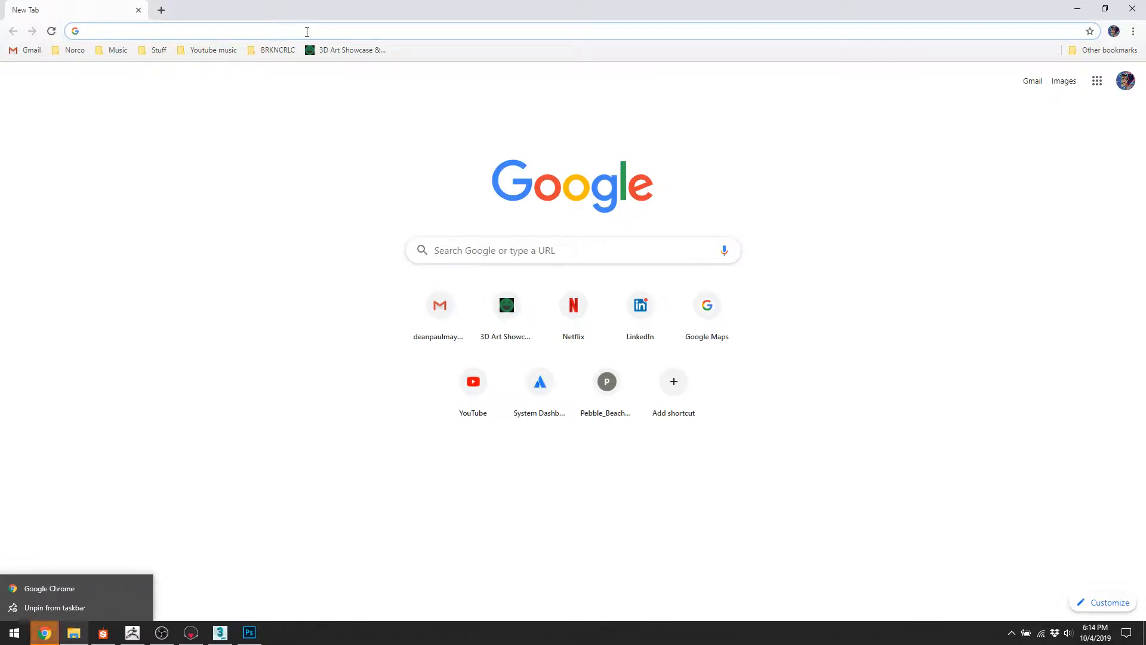
text(as)
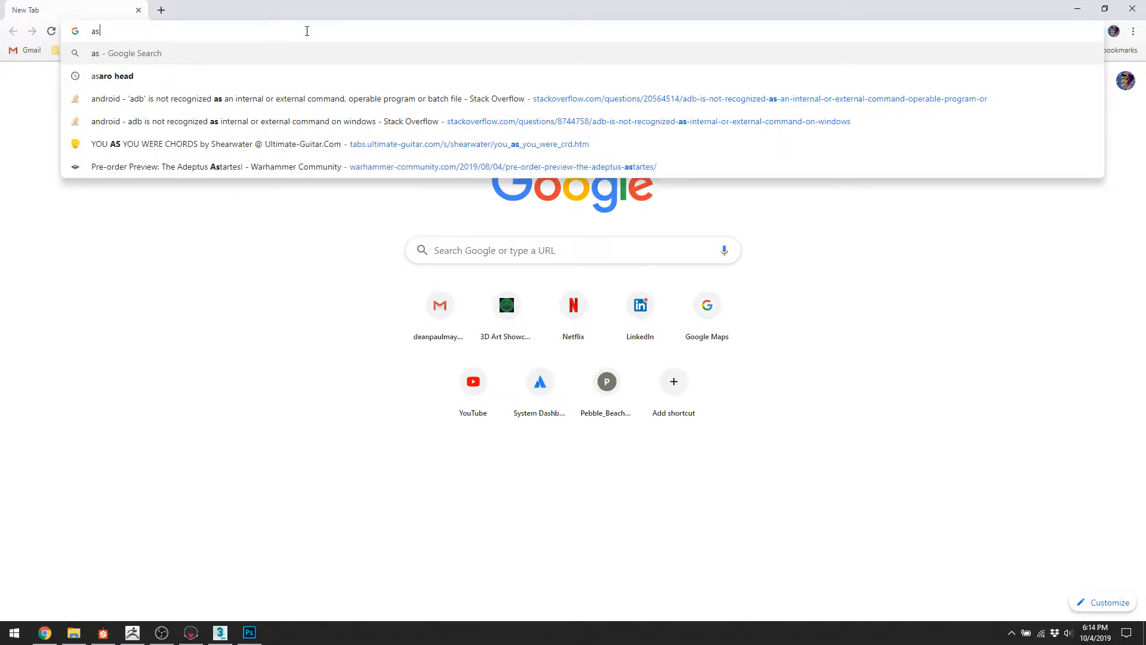
text(ar)
key(Down)
key(Return)
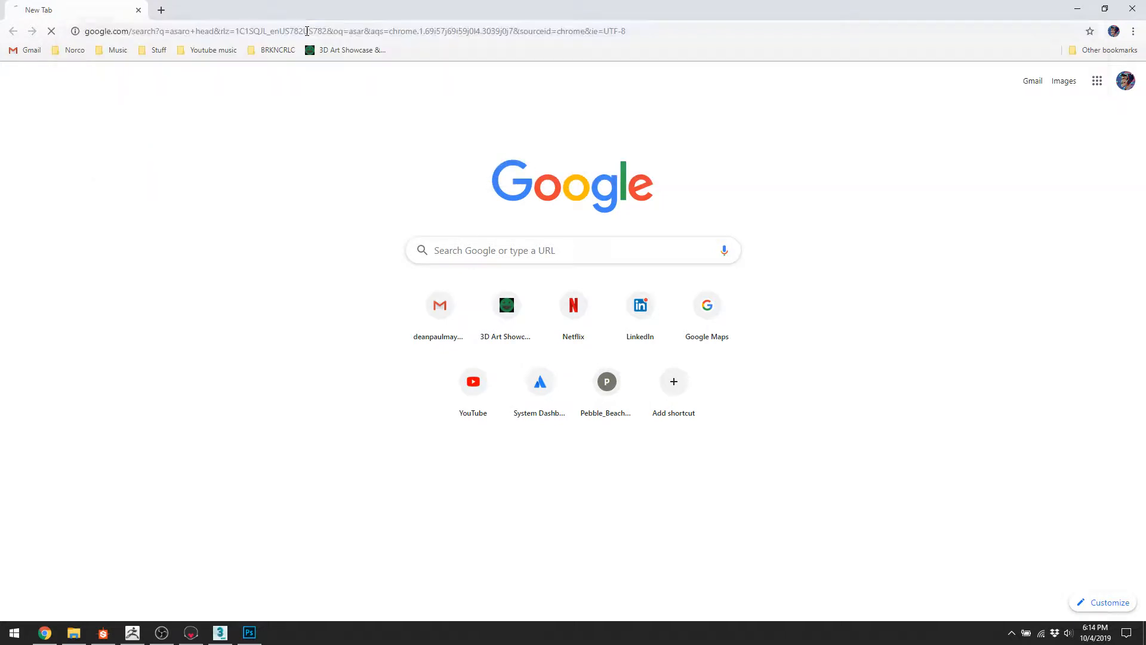
click(220, 103)
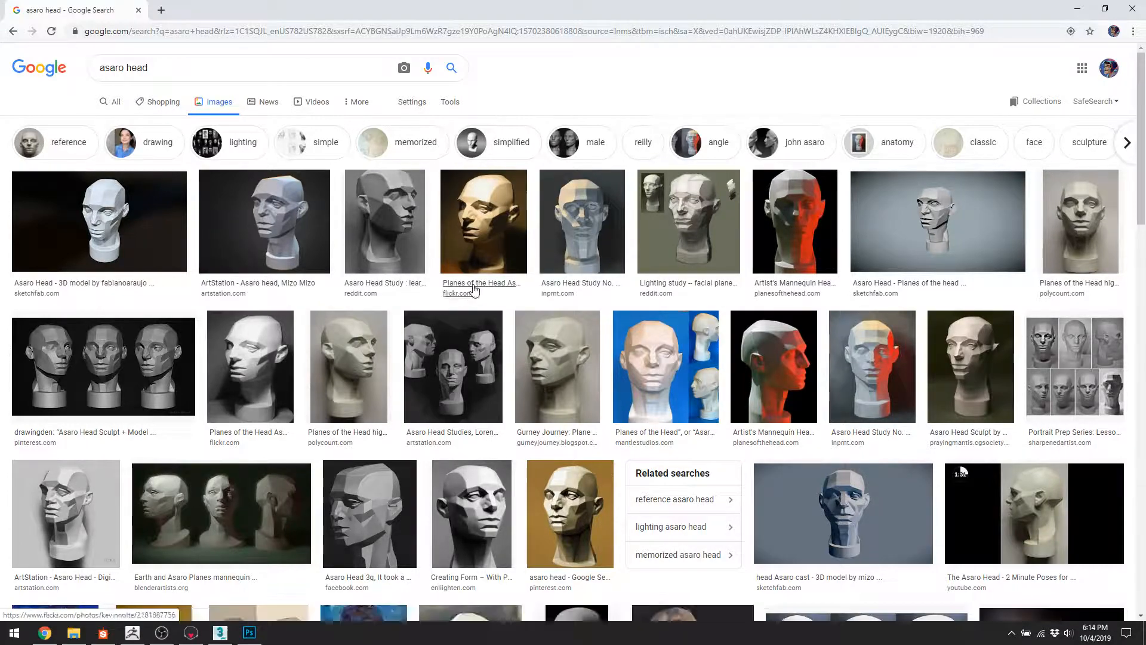
Preview the flickr, INPRNT and Mantle Studios Asaro head images and study how the planes of the face are simplified
click(471, 256)
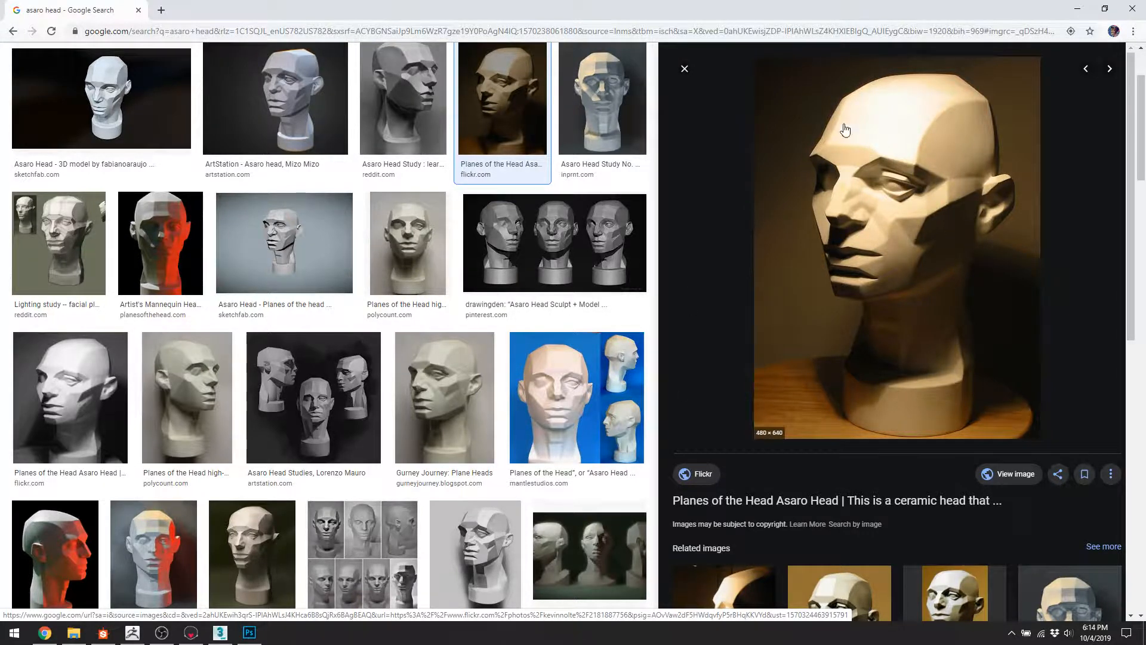
click(566, 97)
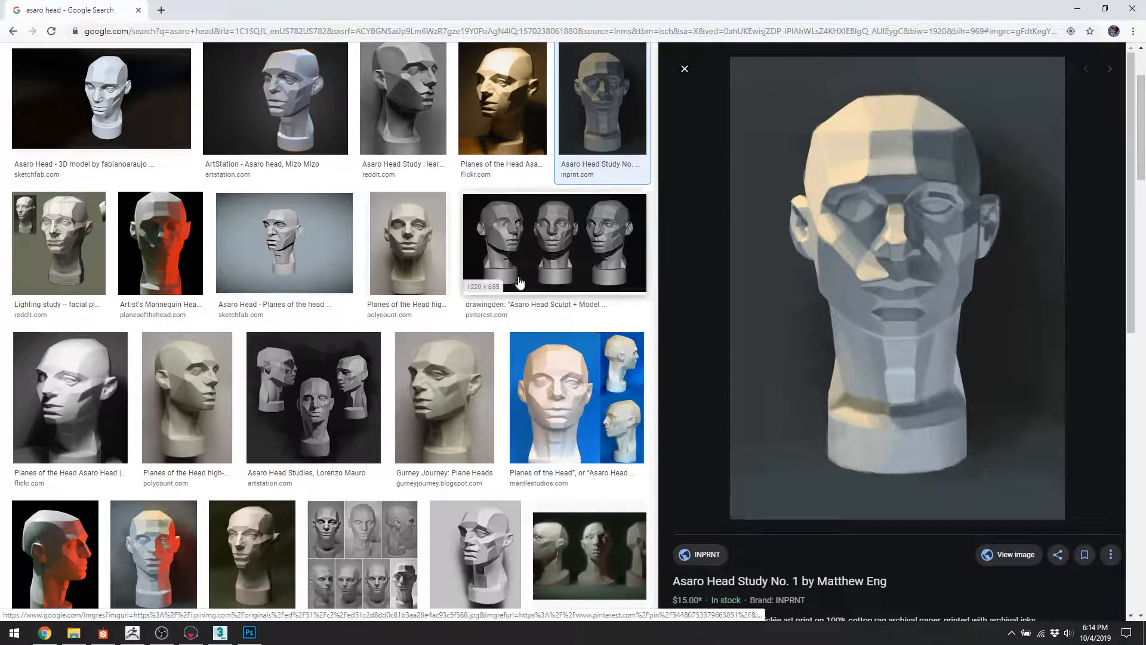
click(535, 357)
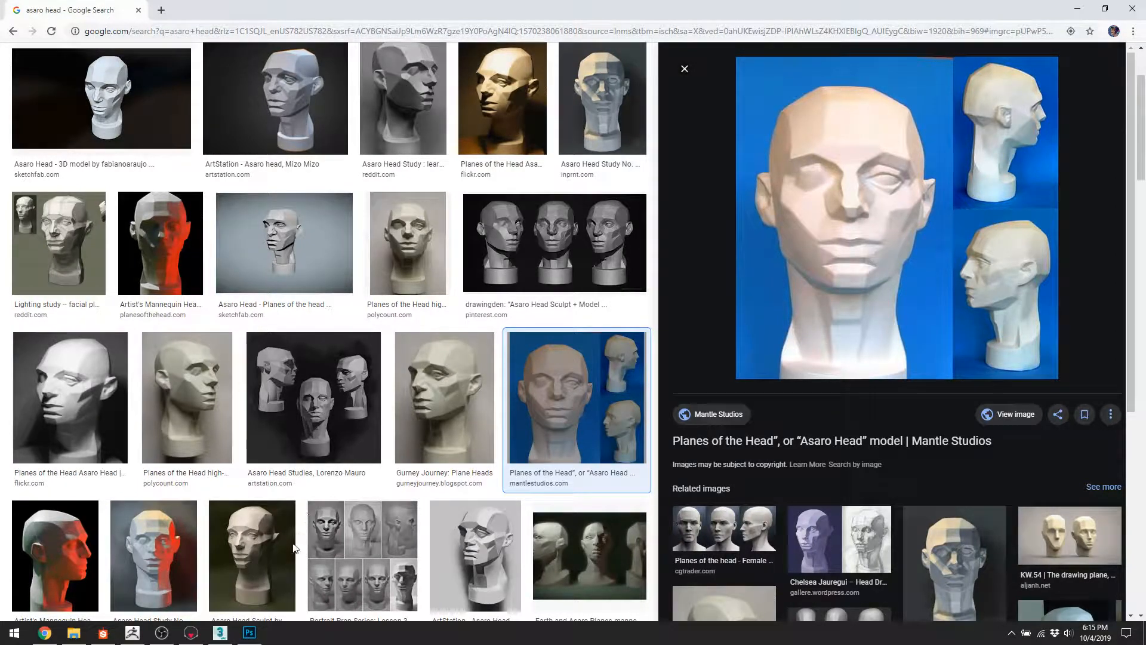
Switch back to ZBrush and set the ClayBuildup brush's Draw Size to 104
click(163, 634)
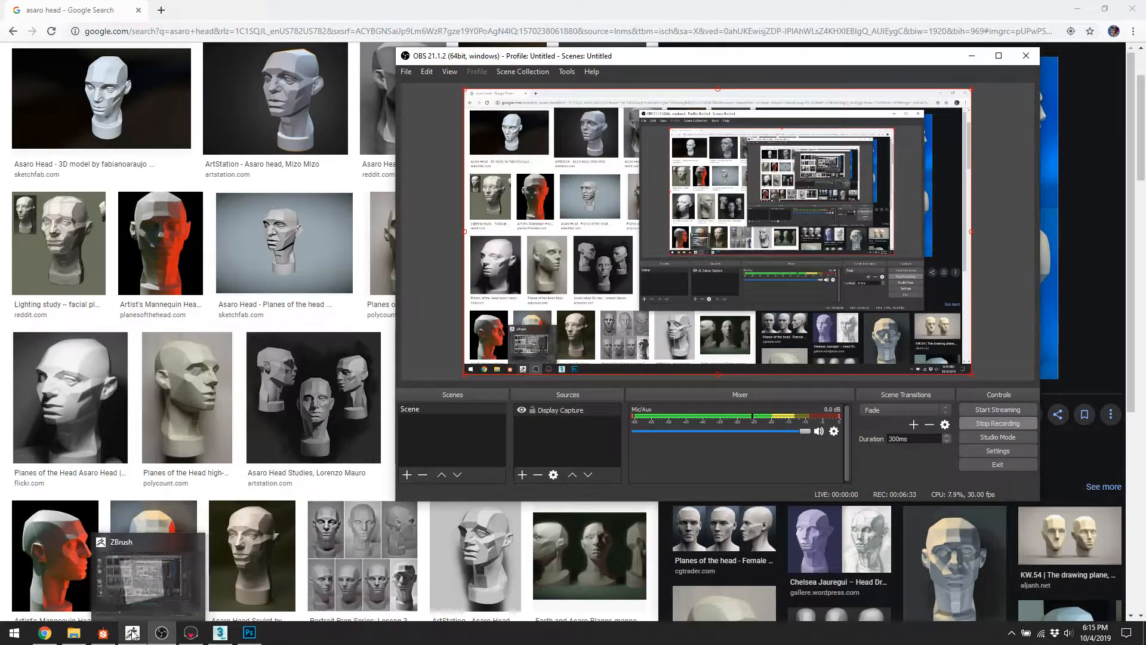
click(132, 634)
mouse_move(518, 259)
right_down()
mouse_move(531, 313)
mouse_move(545, 312)
right_up()
key(space)
drag(547, 311, 556, 312)
ctrl+right_drag(560, 322, 548, 303)
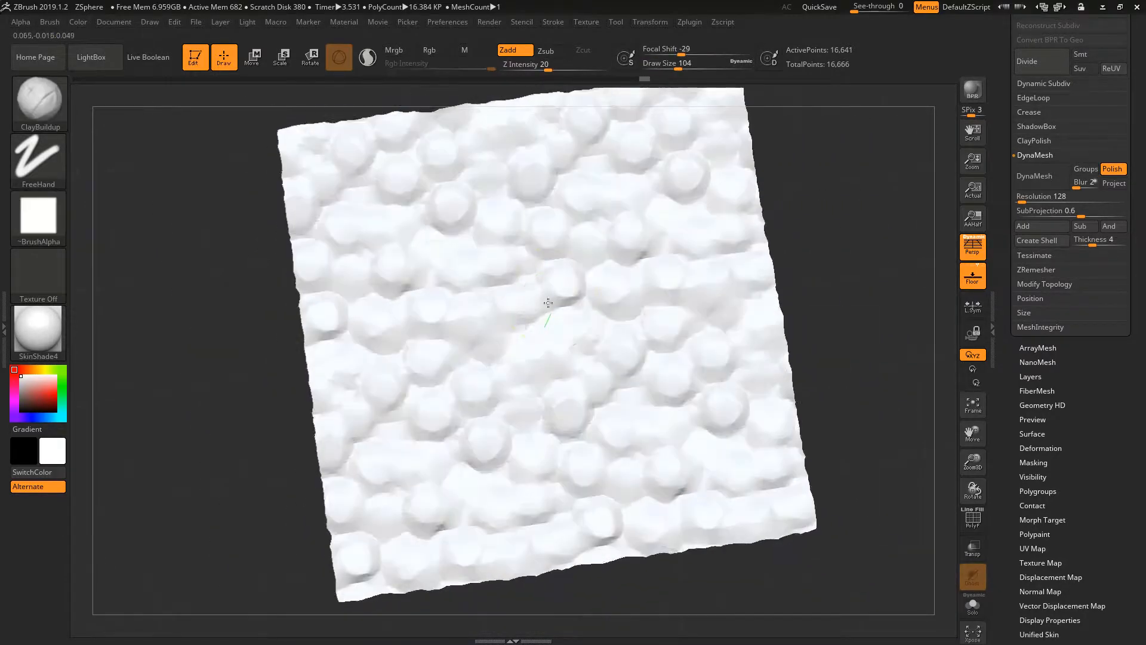
Undo and redo the ClayPolish to compare the rough and polished versions of the surface
key(shift)
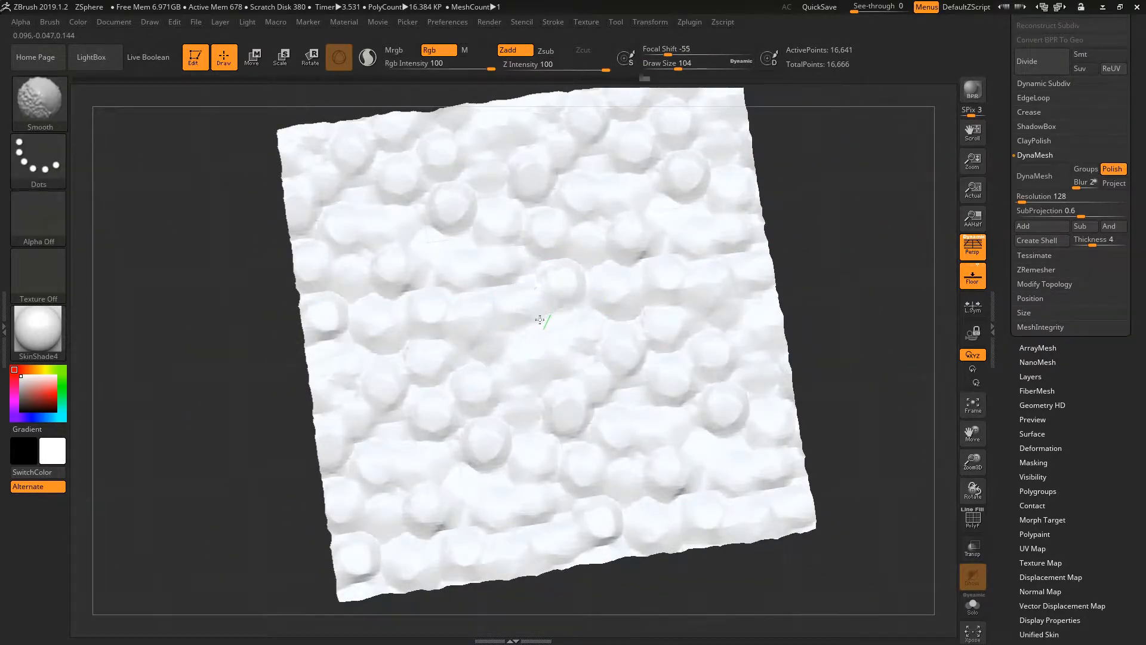
key(ctrl)
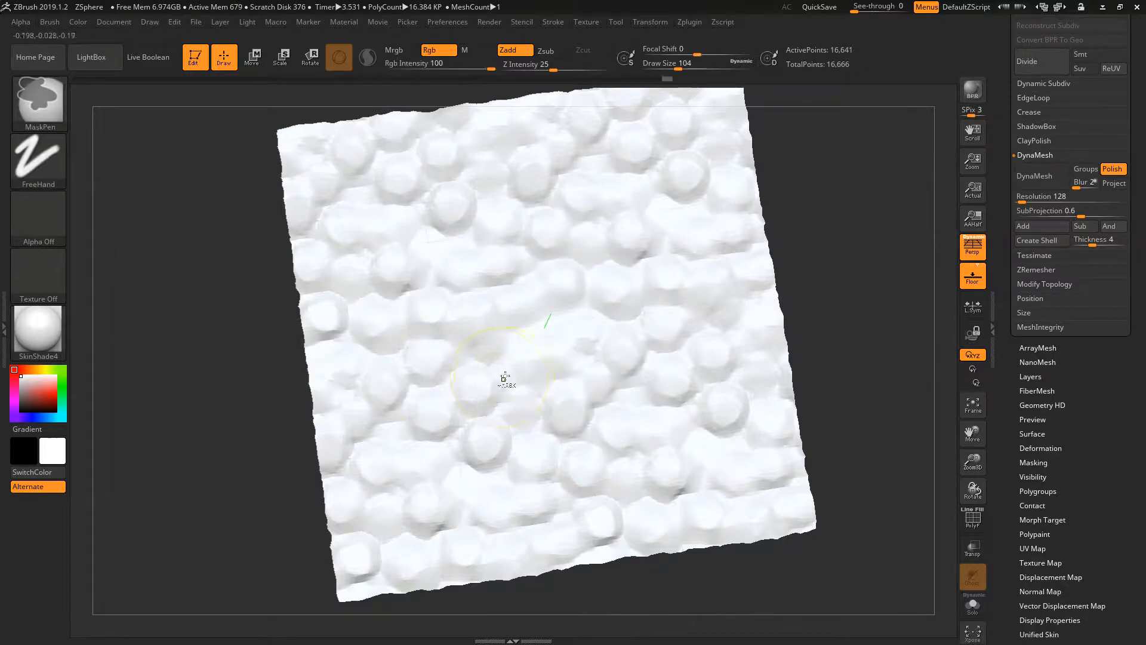
key(ctrl+z)
key(ctrl+z)
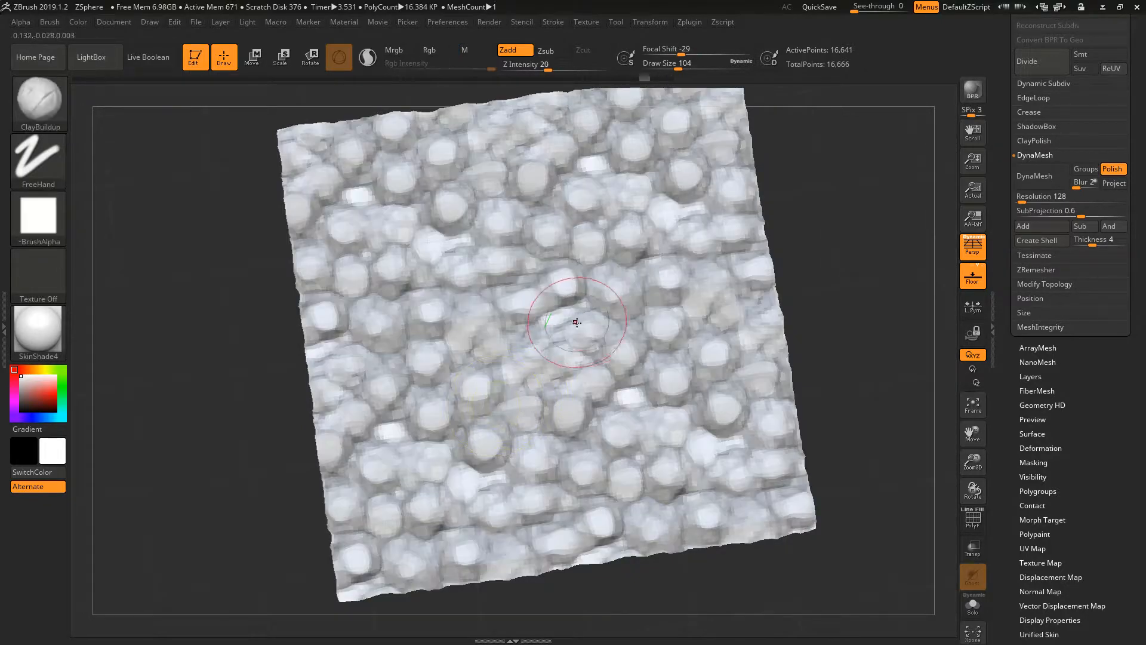
key(ctrl+shift+z)
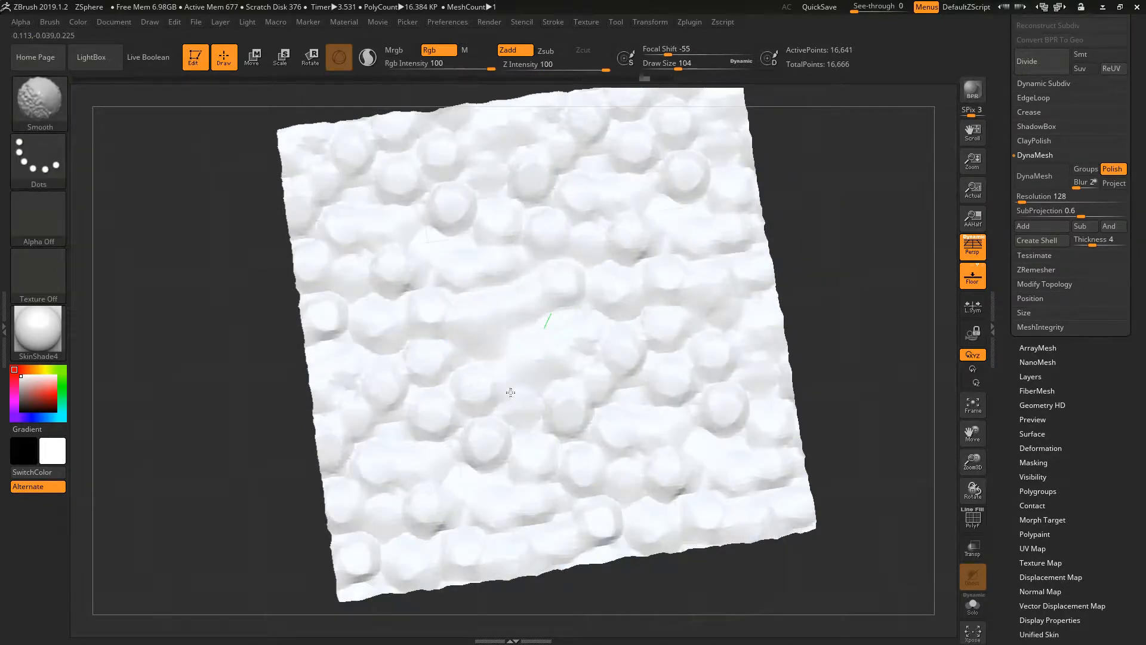
Try smoothing the bumps around the plane's centre and lower left, and undo the smoothing while keeping the ClayPolish
shift+drag(424, 386, 504, 275)
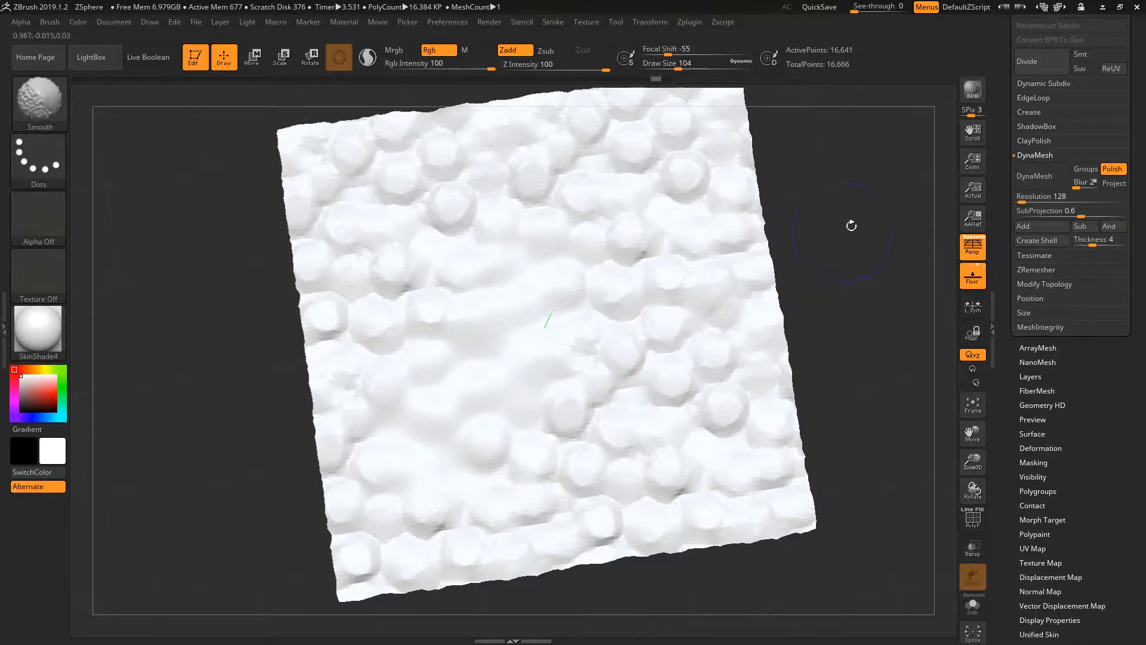
key(ctrl)
key(ctrl+z)
key(ctrl+z)
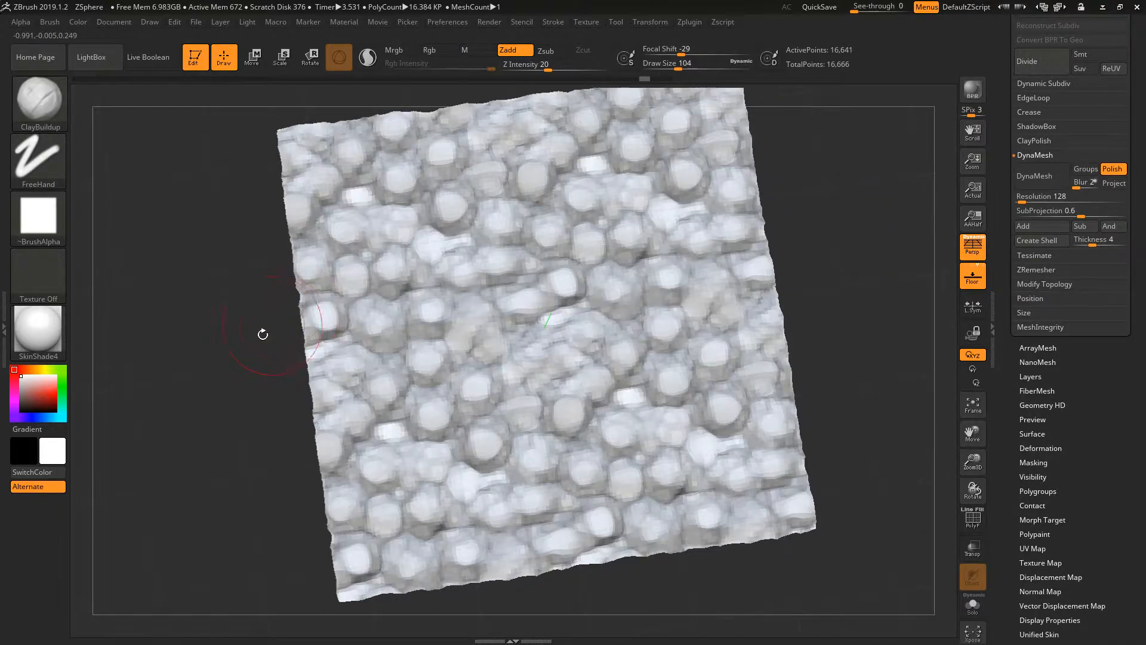
key(ctrl+shift+z)
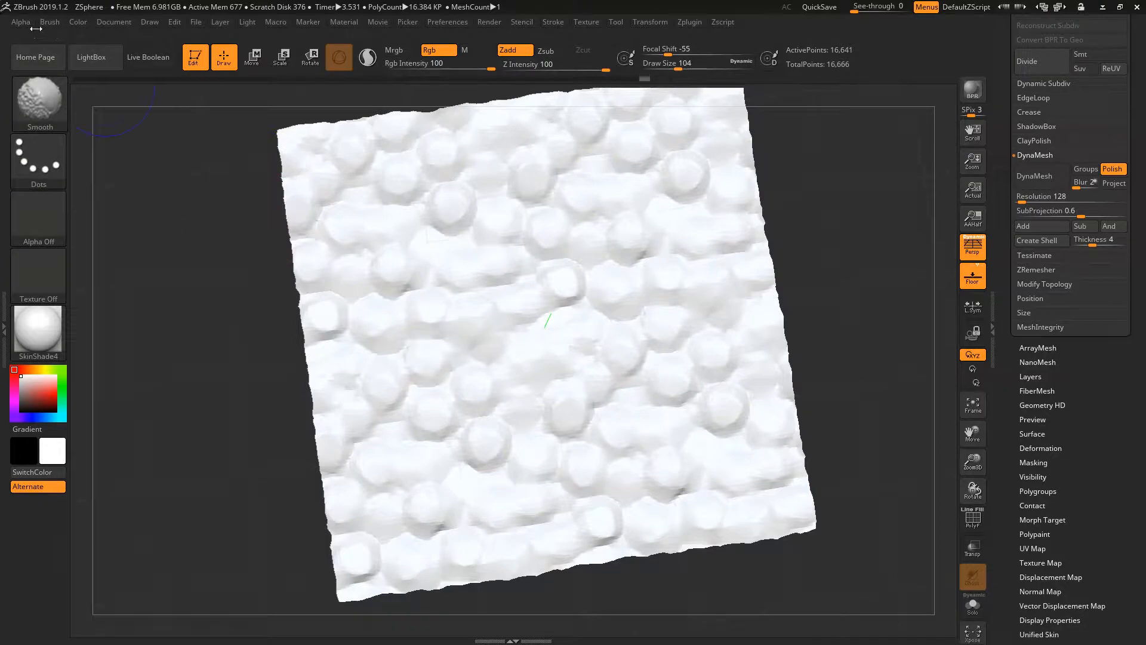
Soften the bumps across the entire plane with the Smooth brush at Z Intensity 100
click(33, 25)
click(49, 22)
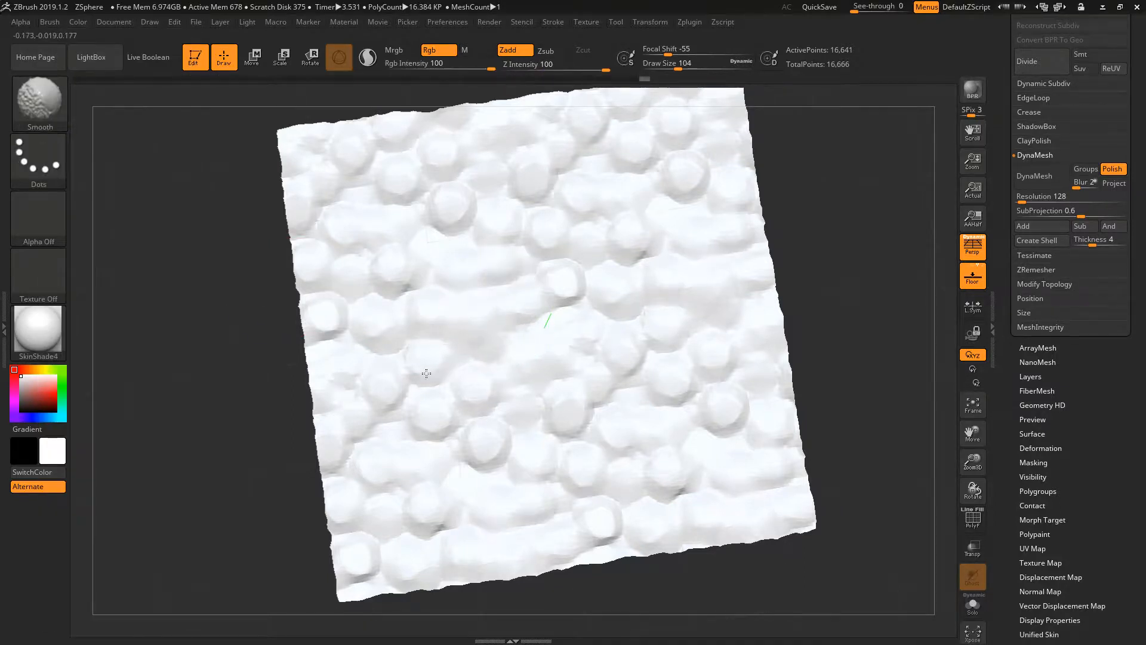
mouse_move(402, 199)
shift+mouse_down()
mouse_move(373, 262)
mouse_move(583, 343)
mouse_move(662, 286)
shift+mouse_up()
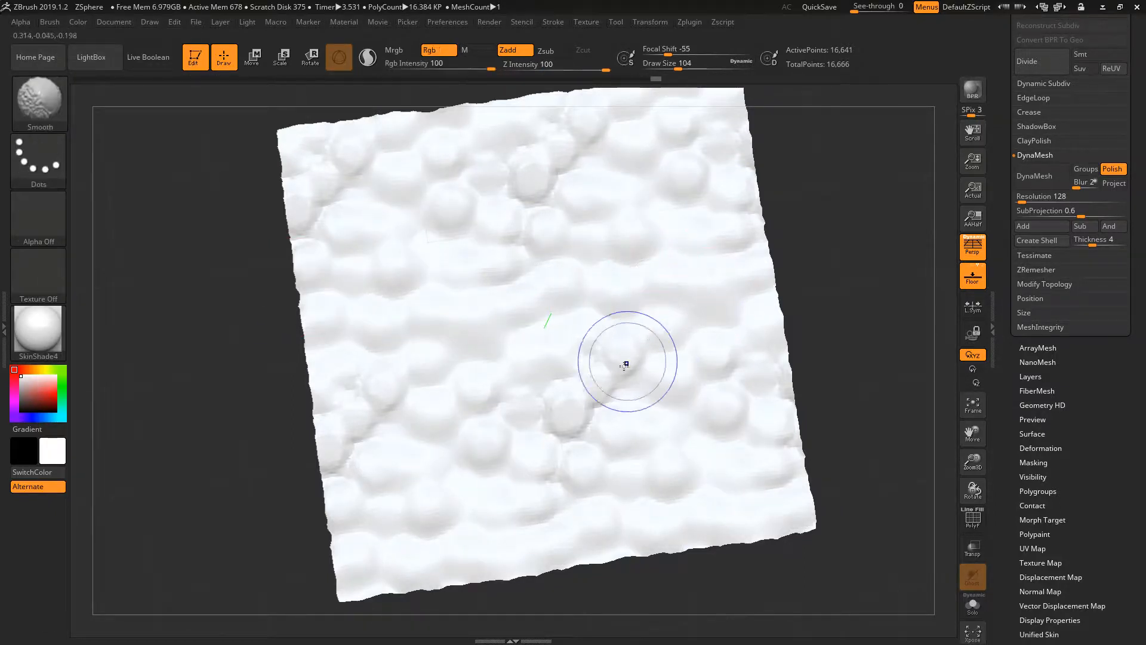
shift+drag(627, 363, 575, 339)
drag(497, 310, 584, 307)
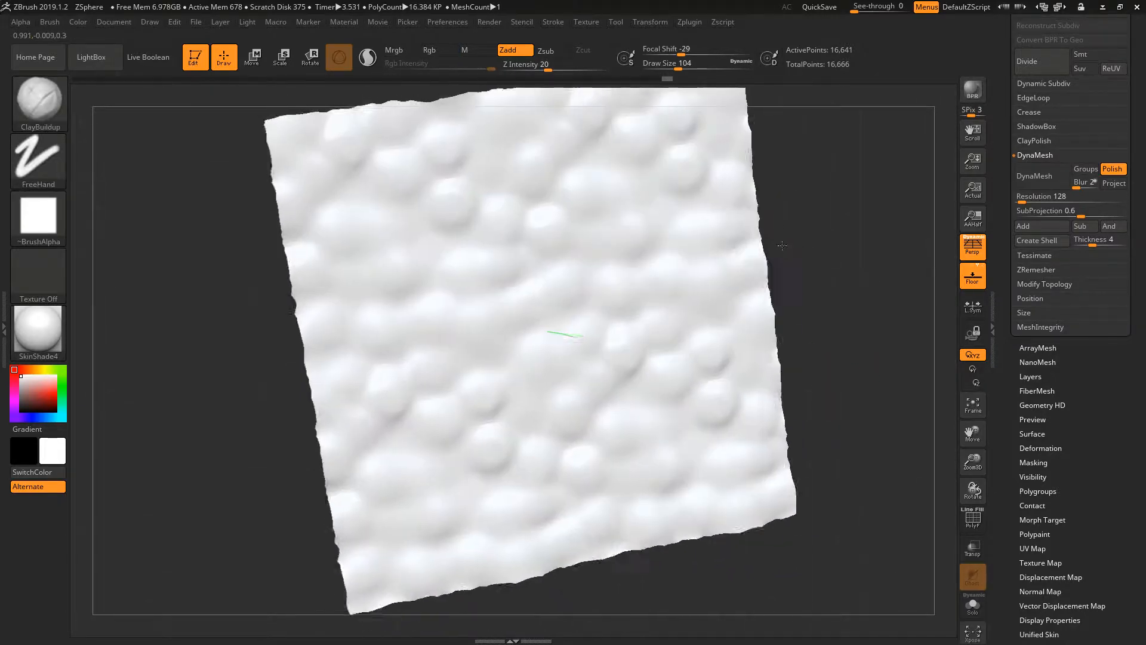
mouse_move(782, 245)
mouse_down()
mouse_move(614, 307)
mouse_move(594, 350)
mouse_move(573, 332)
mouse_up()
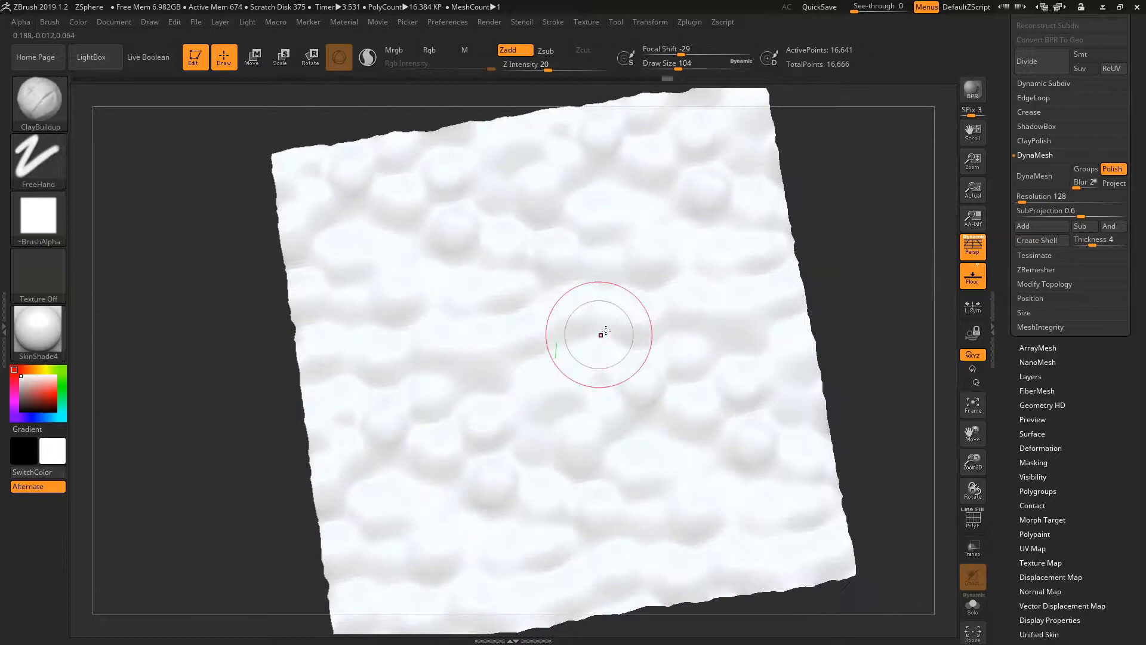
Try DynaMesh on the plane at resolution 128 with Polish on, declining to freeze subdivision levels; inspect the mesh and undo the conversion
click(1029, 180)
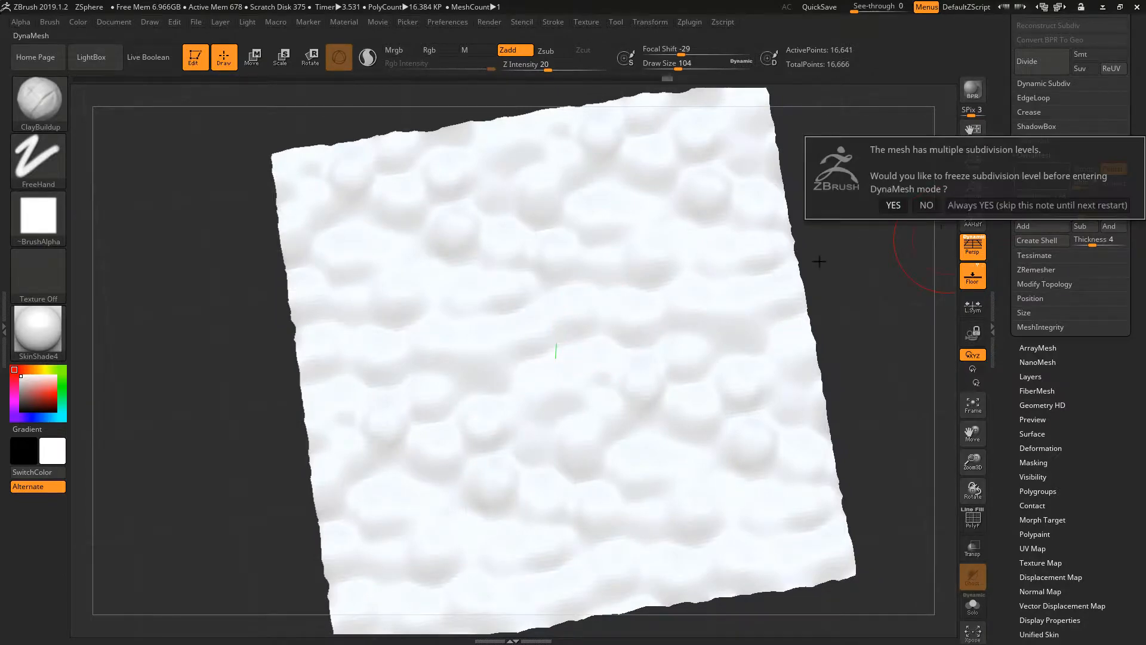
click(926, 205)
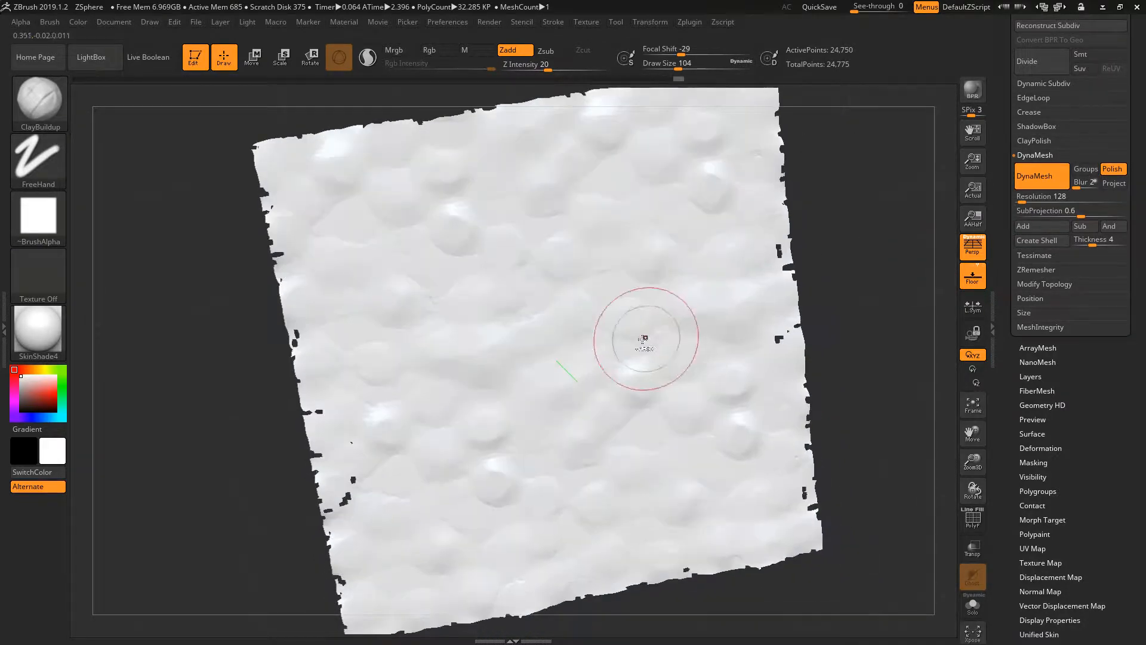
mouse_move(643, 338)
mouse_down()
mouse_move(614, 366)
mouse_move(630, 409)
mouse_up()
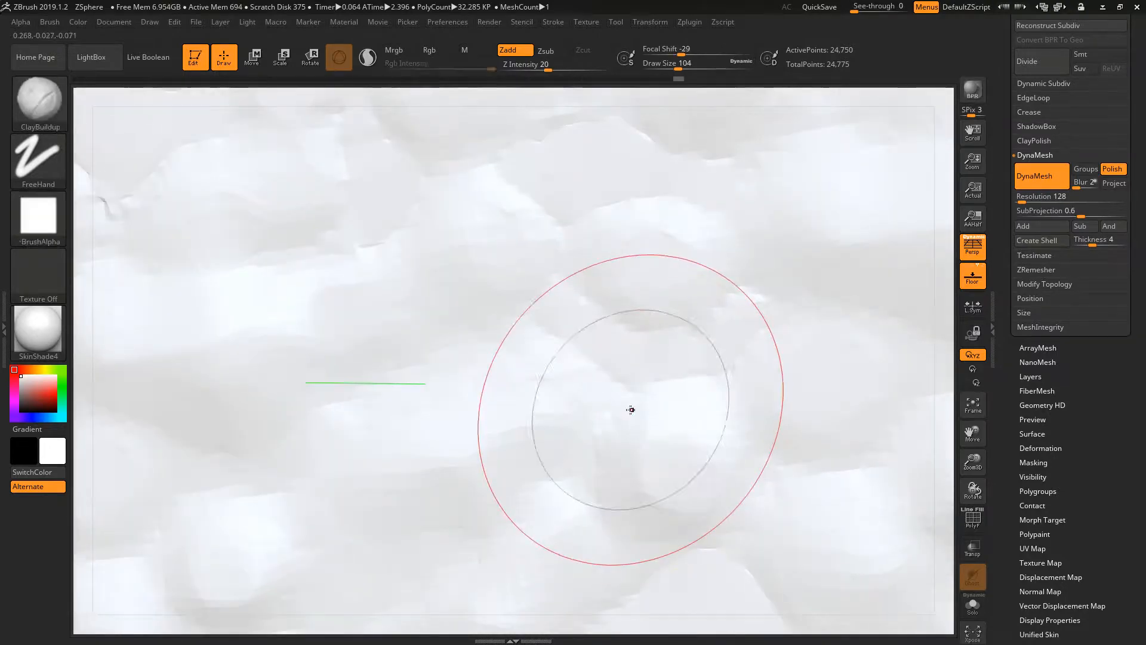
key(shift+f)
key(shift+f)
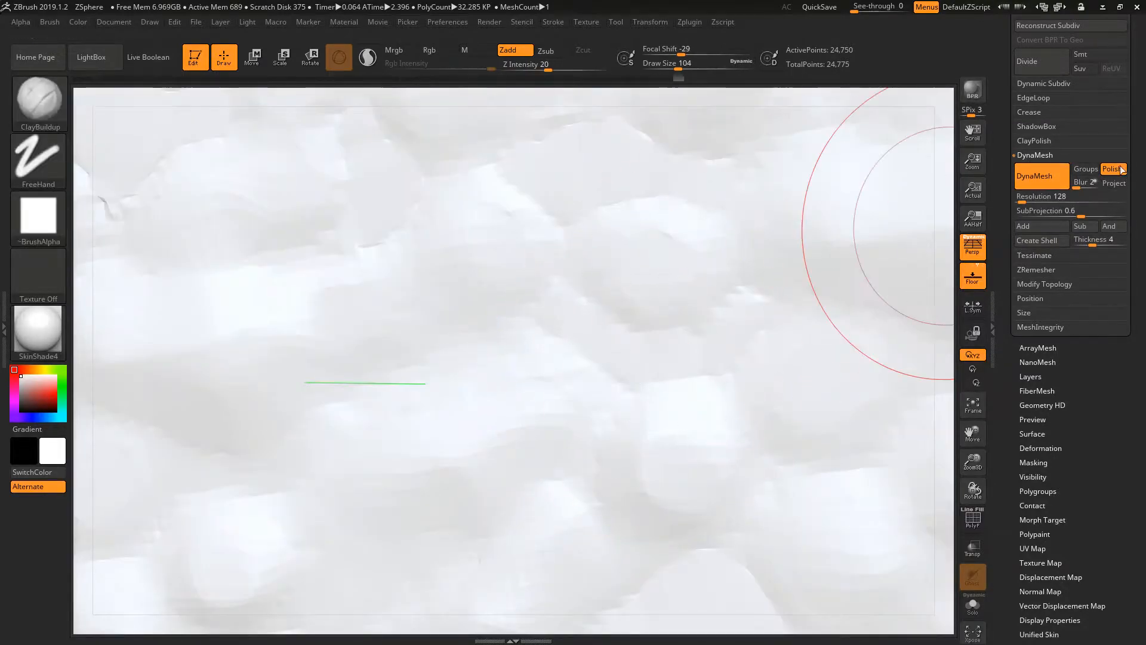
key(f)
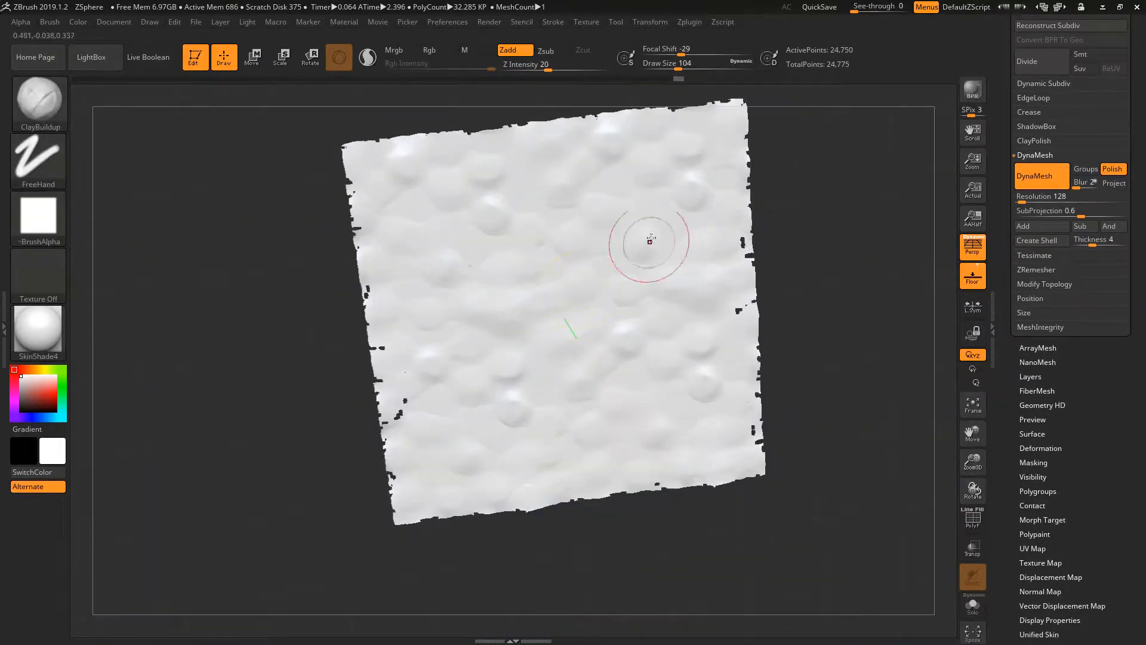
mouse_move(650, 240)
right_down()
mouse_move(609, 180)
mouse_move(547, 253)
mouse_move(565, 287)
mouse_move(579, 225)
mouse_move(627, 218)
mouse_move(698, 294)
mouse_move(657, 311)
right_up()
key(ctrl)
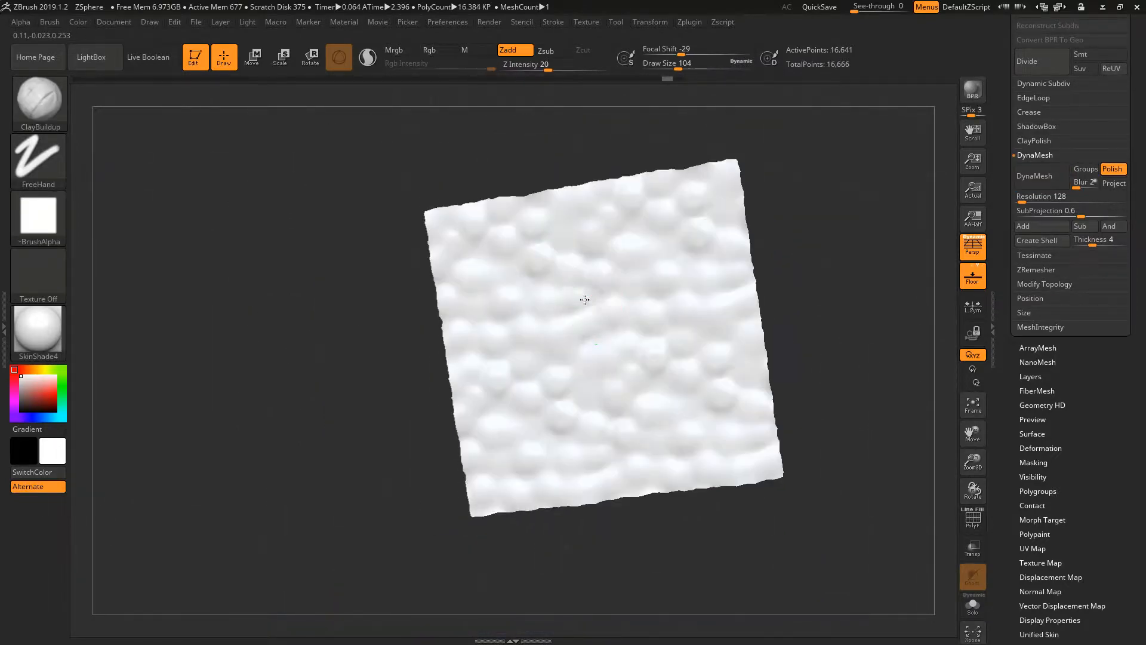
Open the ClayPolish settings and bring the plane's subdivision-level settings into view
right_drag(657, 334, 679, 244)
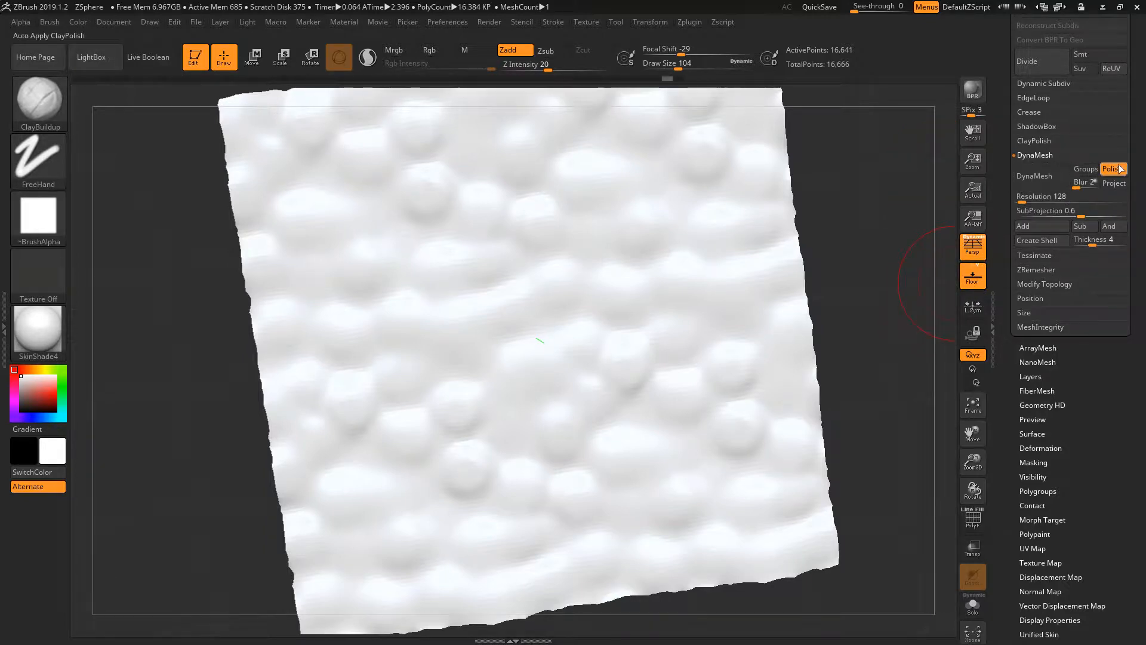
click(1033, 140)
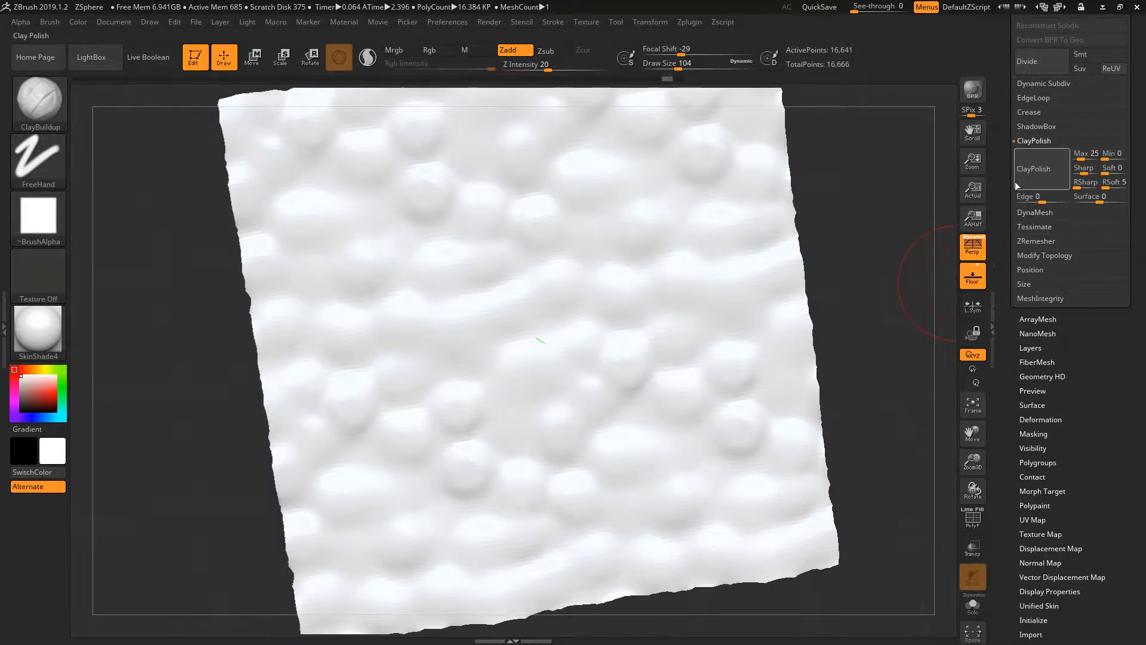
drag(1010, 111, 1013, 227)
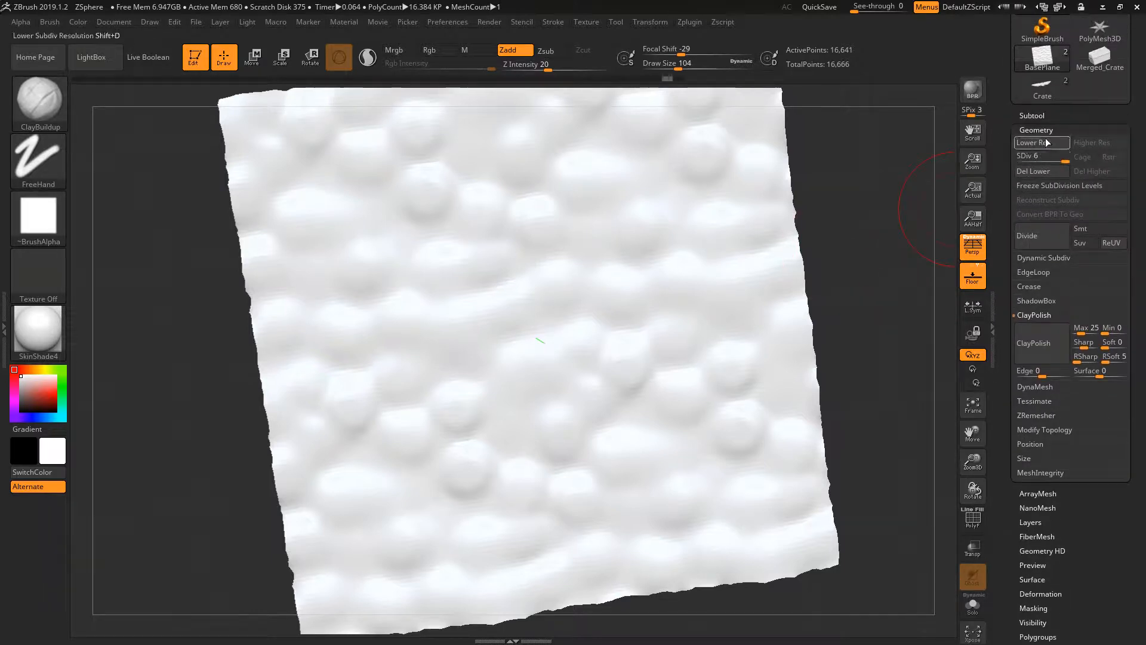
click(1041, 130)
click(1040, 130)
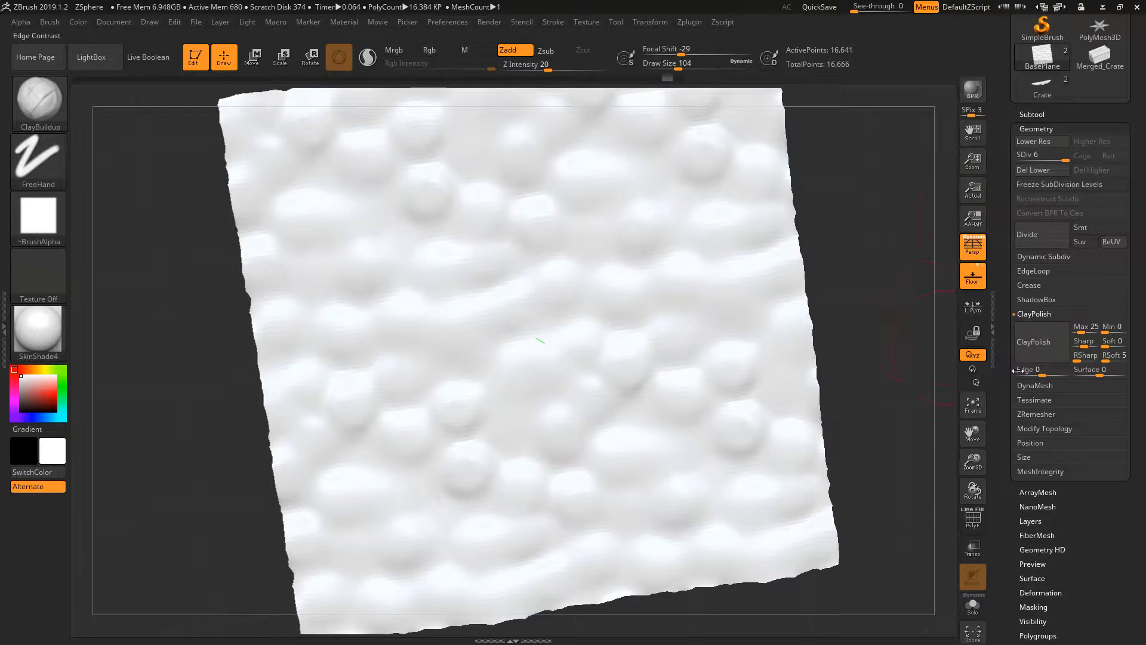
key(ctrl)
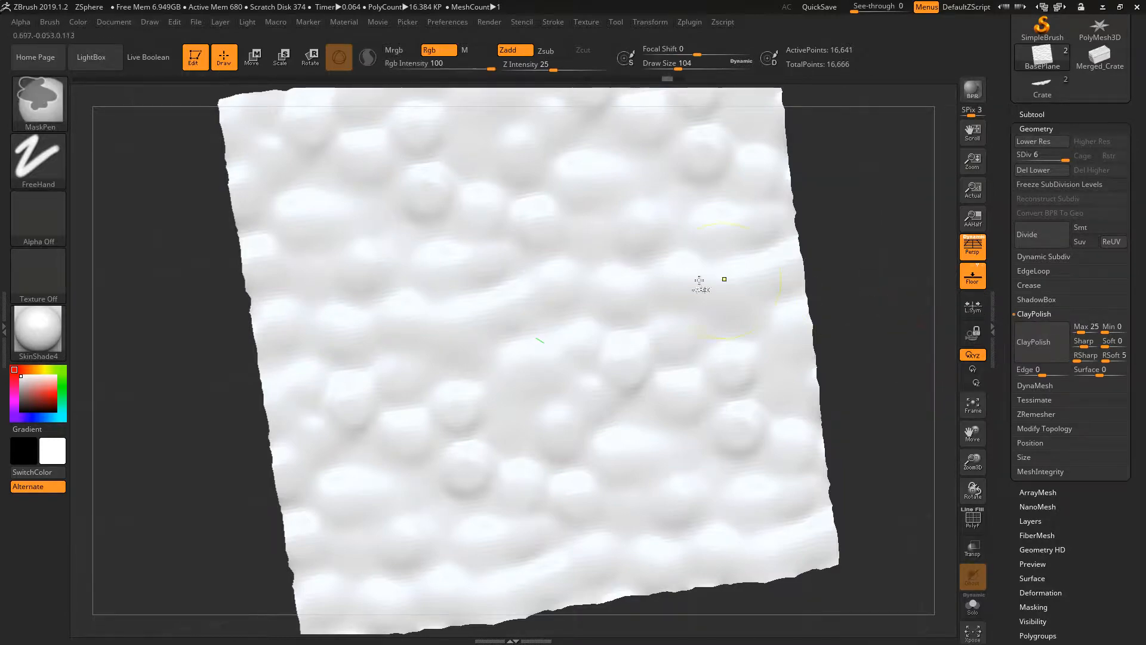
Subdivide the plane to level 7 with the polyframe shown, and apply ClayPolish with Max 25 to the denser mesh
key(shift+f)
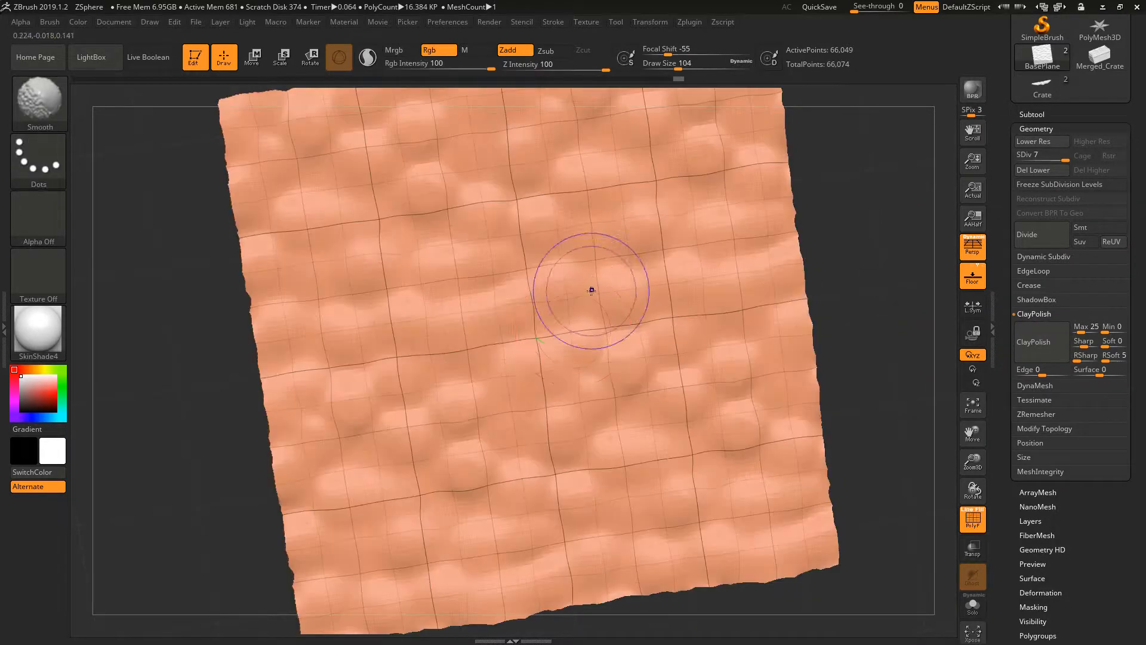
ctrl+right_drag(591, 289, 591, 322)
key(f)
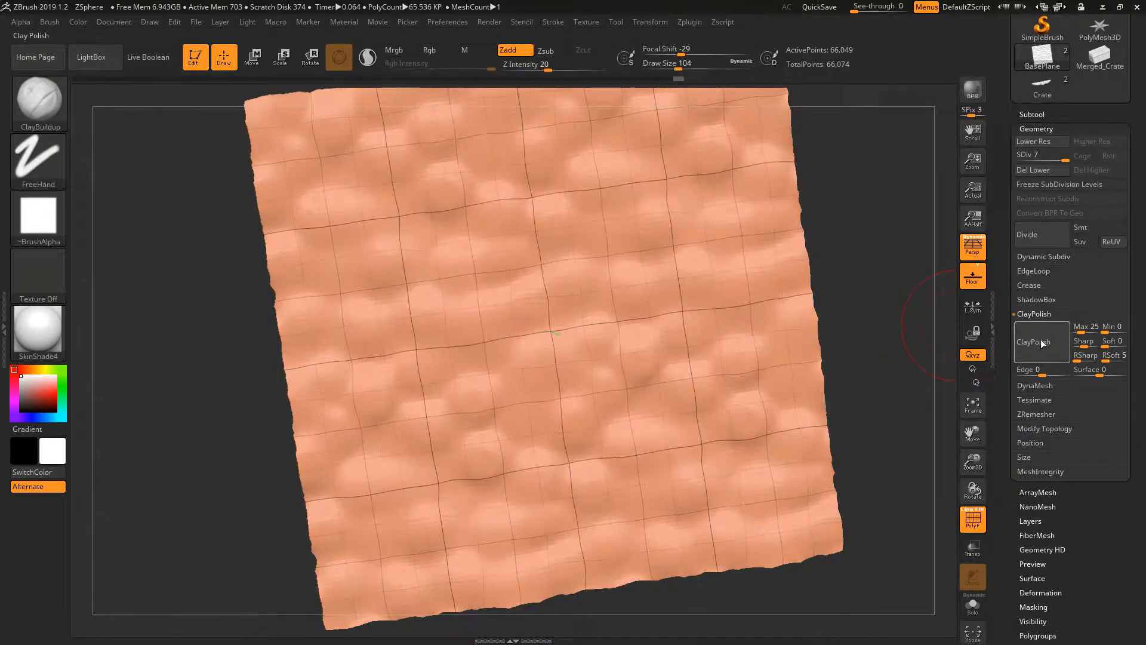
click(1042, 343)
key(ctrl)
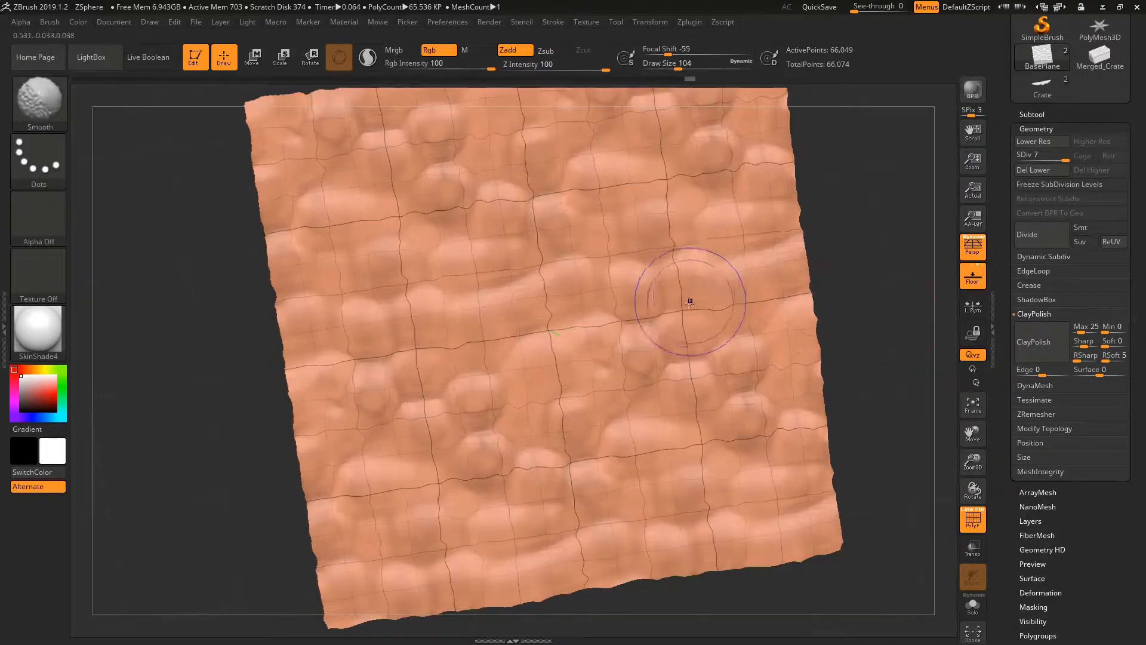
key(shift+f)
Build up raised mounds around the plane's centre with ClayBuildup at Draw Sizes 65 and 104, and apply ClayPolish
mouse_move(819, 265)
mouse_down()
mouse_move(734, 256)
mouse_move(532, 274)
mouse_move(563, 308)
mouse_move(540, 318)
mouse_move(588, 302)
mouse_move(550, 340)
mouse_move(621, 358)
mouse_move(555, 394)
mouse_move(346, 415)
mouse_up()
key(space)
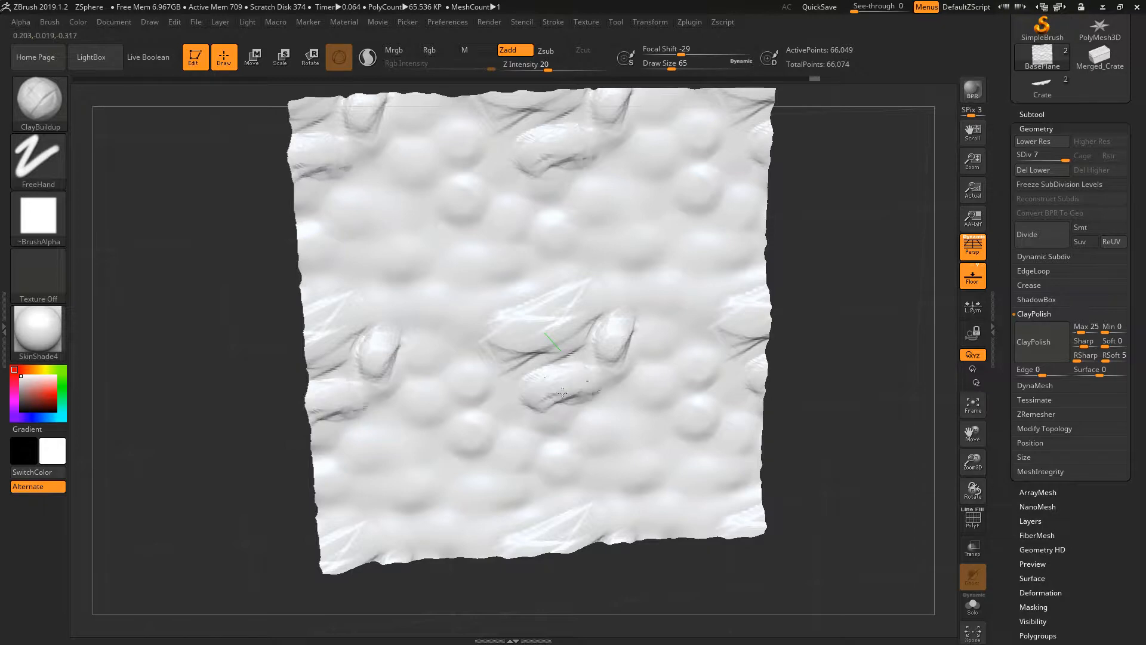
key(space)
drag(537, 358, 607, 377)
mouse_move(624, 251)
mouse_down()
mouse_move(603, 302)
mouse_move(561, 313)
mouse_up()
drag(576, 236, 490, 292)
drag(435, 119, 454, 143)
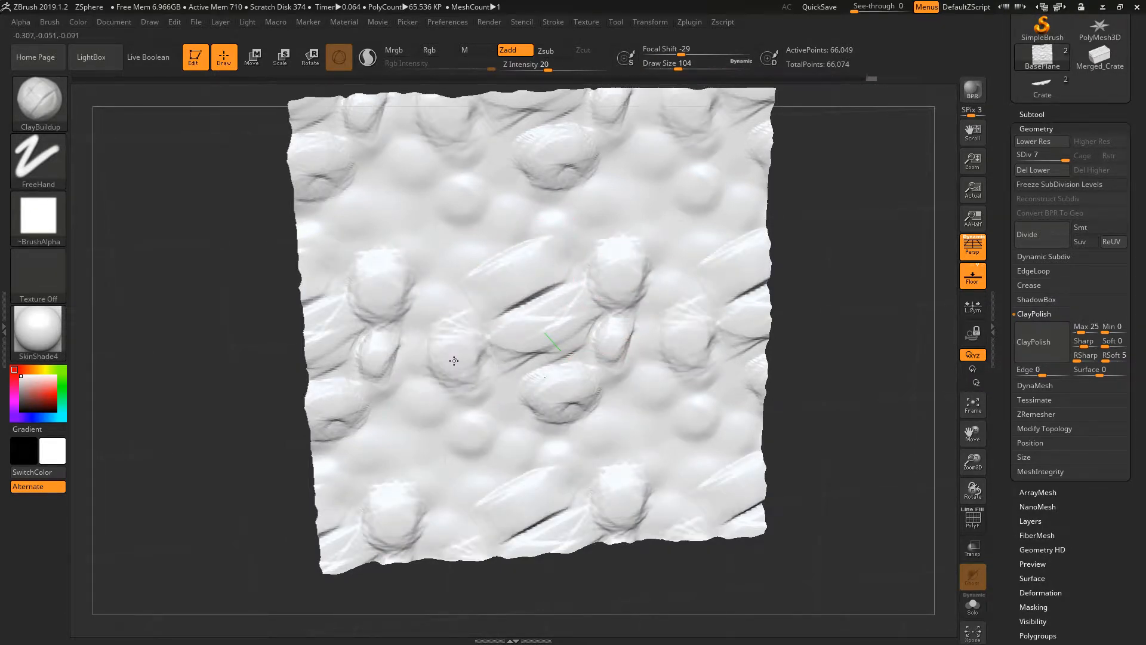
mouse_move(477, 311)
mouse_down()
mouse_move(435, 327)
mouse_move(418, 396)
mouse_move(472, 420)
mouse_move(525, 387)
mouse_move(555, 334)
mouse_move(457, 305)
mouse_up()
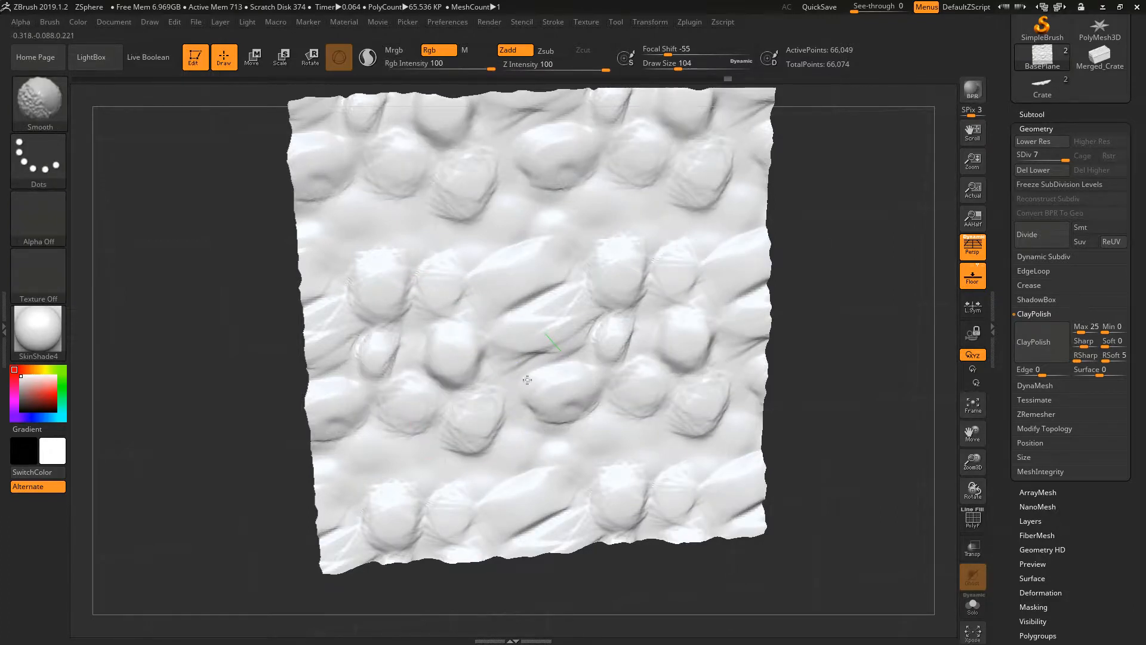
click(1033, 341)
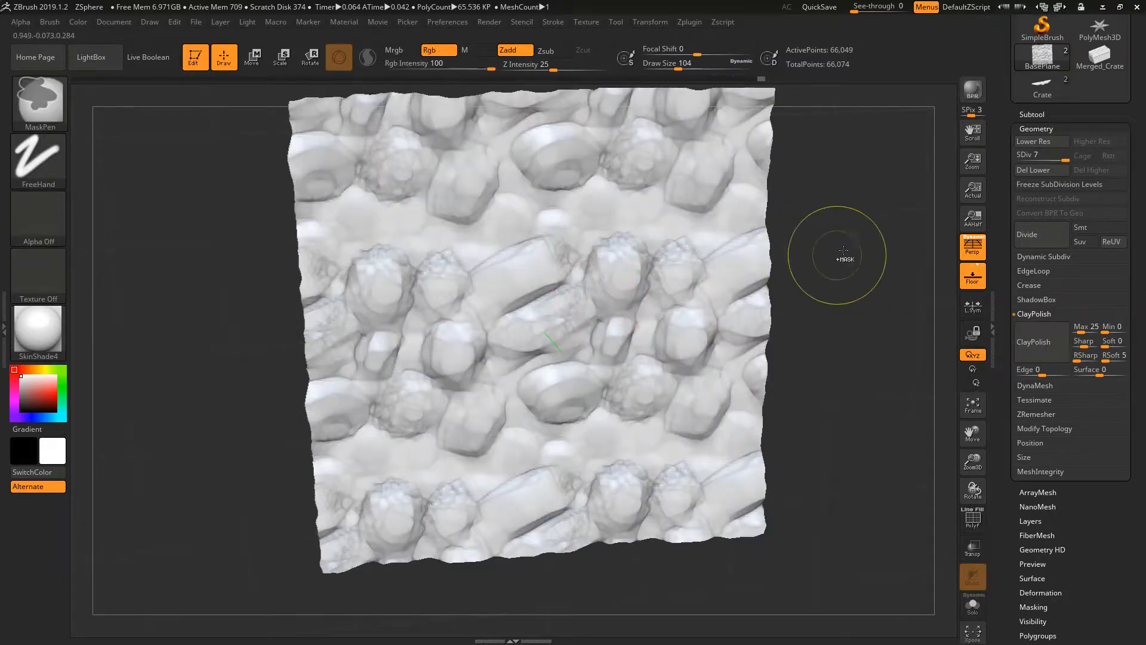
Build up a row of larger rounded mounds across the plane just above its centre with ClayBuildup
mouse_move(613, 209)
right_down()
mouse_move(604, 194)
mouse_move(601, 206)
right_up()
drag(506, 210, 477, 232)
drag(555, 212, 634, 219)
Add small lumps in the gaps between the mounds with ClayBuildup at Focal Shift -59 and Draw Sizes 39 and 33
key(space)
mouse_move(661, 257)
mouse_down()
mouse_move(645, 256)
mouse_move(657, 236)
mouse_up()
mouse_move(575, 276)
mouse_down()
mouse_move(567, 287)
mouse_move(572, 279)
mouse_up()
key(space)
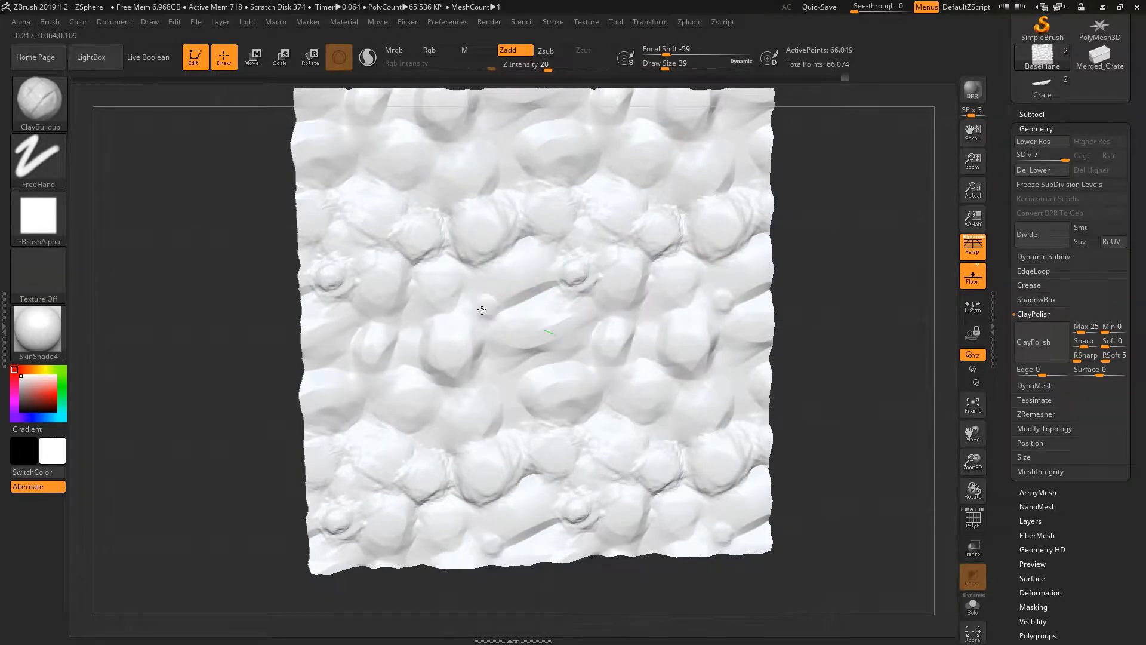
key(space)
mouse_move(485, 306)
mouse_down()
mouse_move(502, 305)
mouse_move(412, 311)
mouse_up()
key(space)
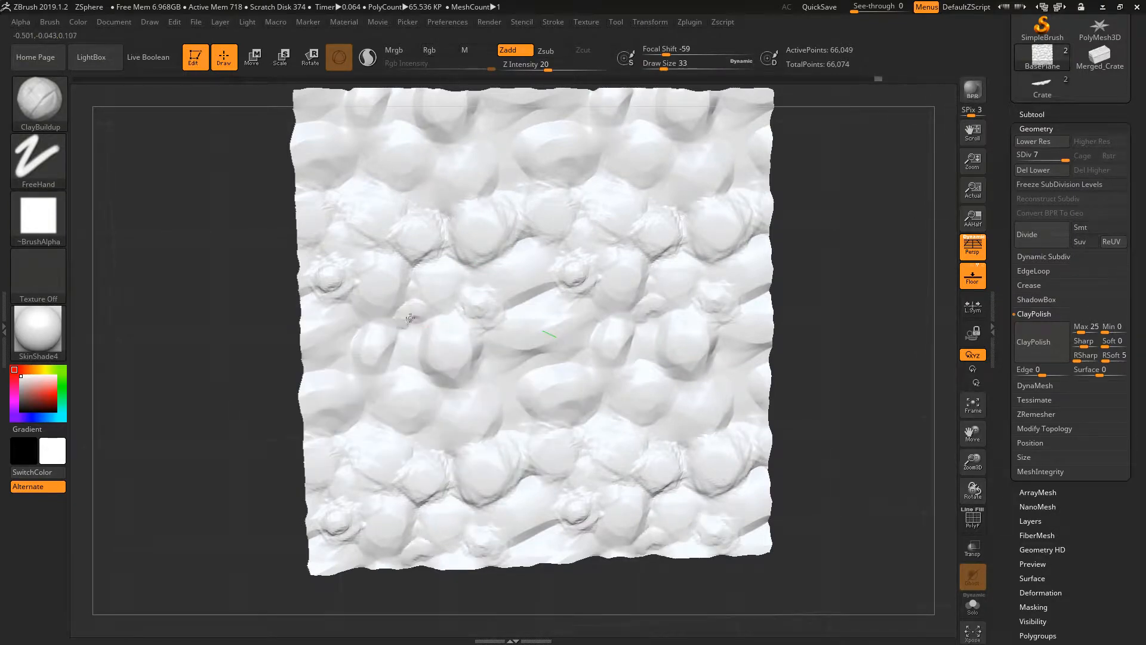
Smooth the small lumps and rough clusters above the plane's centre with the Smooth brush at Draw Size 33
mouse_move(458, 352)
right_down()
mouse_move(496, 376)
mouse_move(502, 269)
mouse_move(566, 402)
right_up()
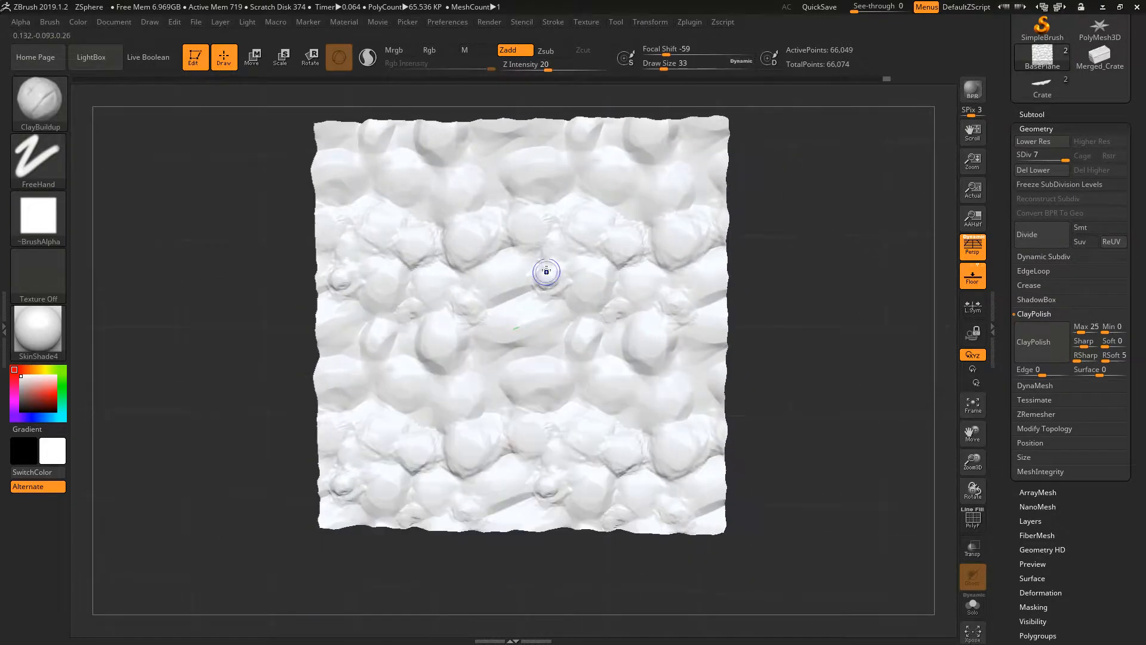
shift+drag(545, 273, 546, 285)
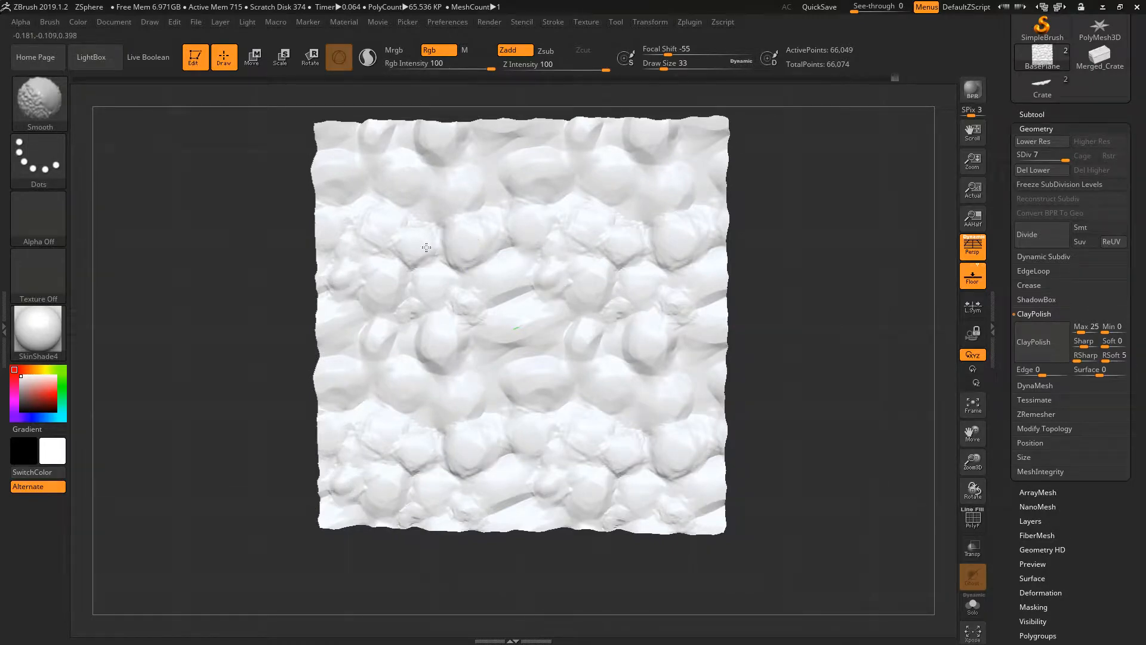
mouse_move(614, 251)
right_down()
mouse_move(644, 200)
mouse_move(515, 321)
mouse_move(578, 224)
mouse_move(619, 235)
right_up()
right_drag(617, 327, 572, 327)
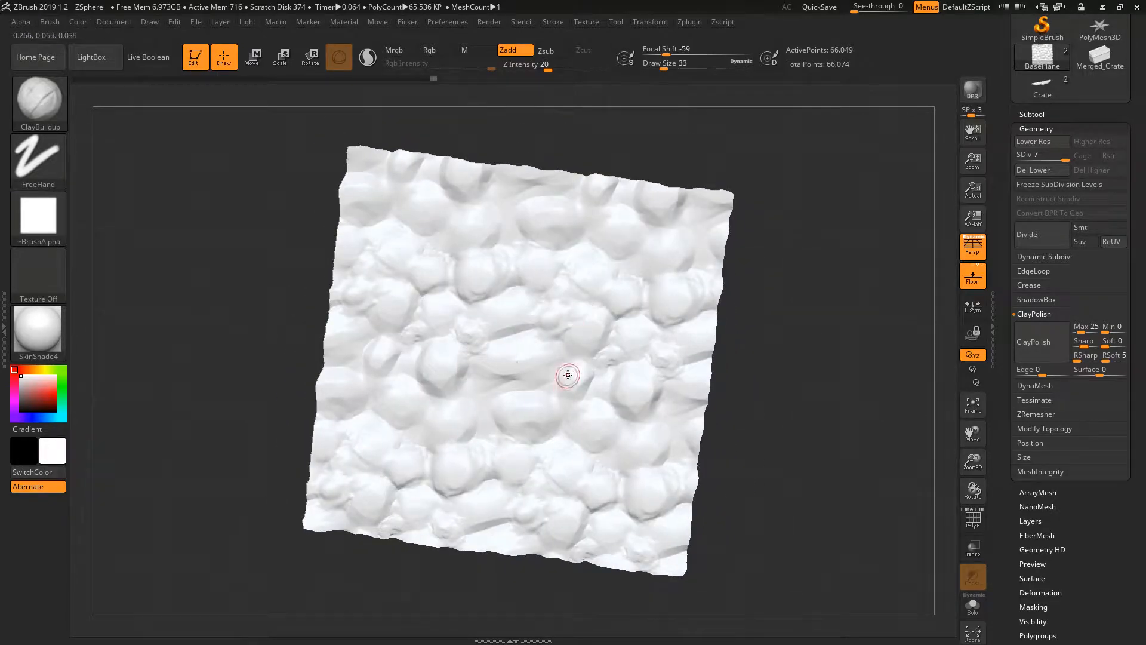
Try building one large mound near the plane's centre with ClayBuildup at Draw Size 132, and undo it
right_click(562, 387)
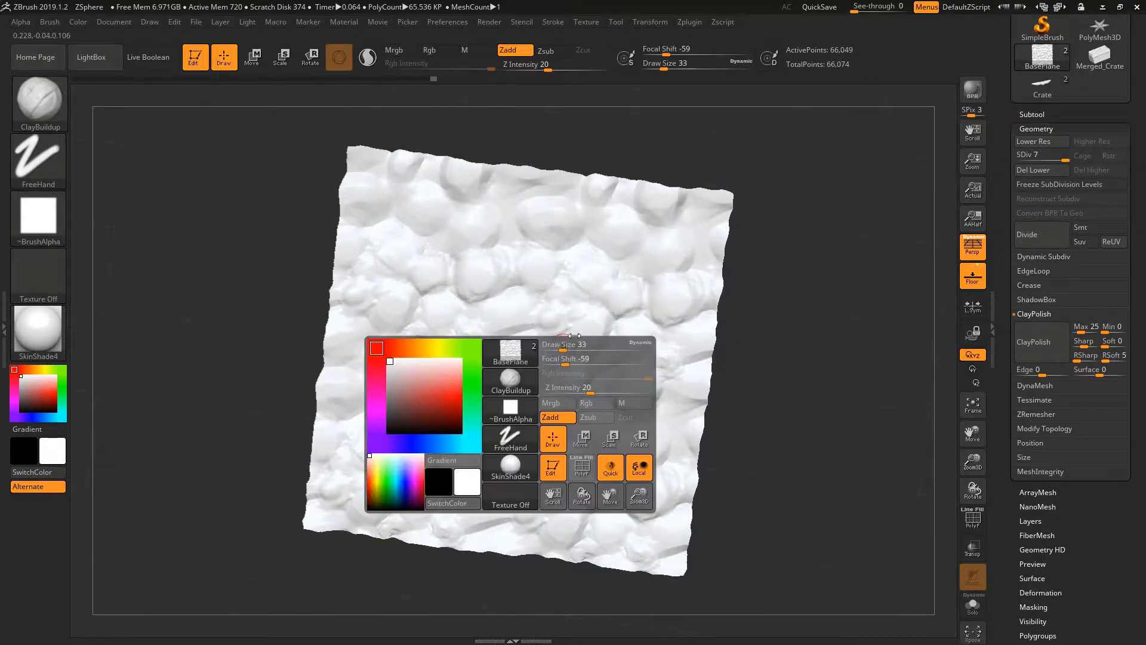
mouse_move(564, 347)
mouse_down()
mouse_move(584, 347)
mouse_move(546, 332)
mouse_move(561, 327)
mouse_up()
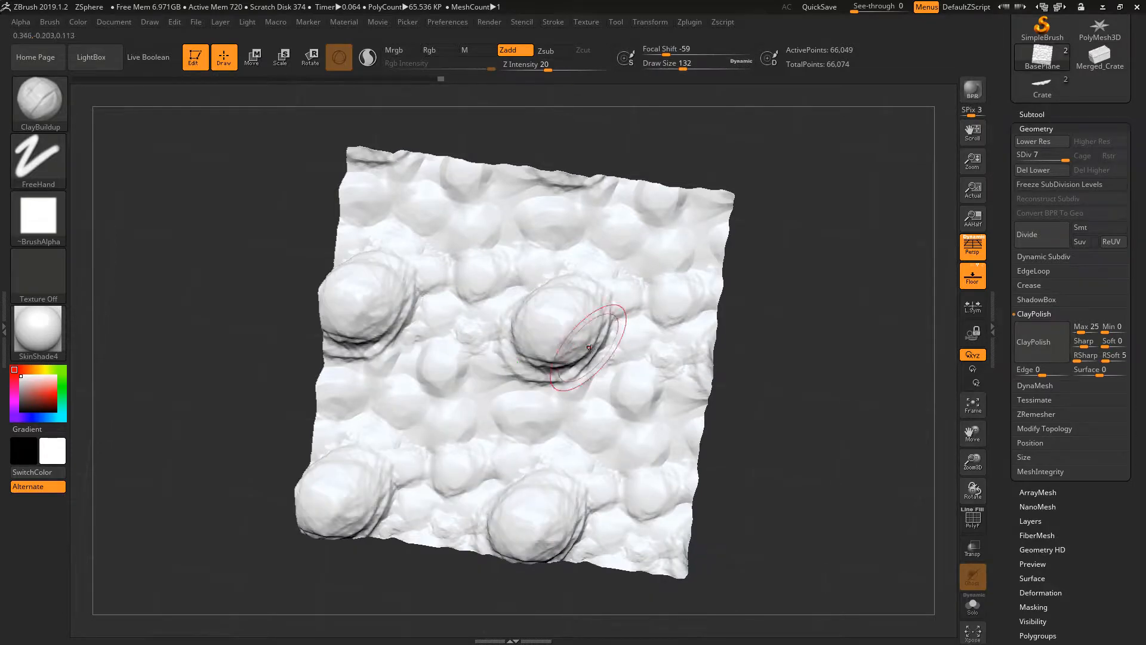
mouse_move(595, 346)
right_down()
mouse_move(580, 322)
mouse_move(473, 379)
right_up()
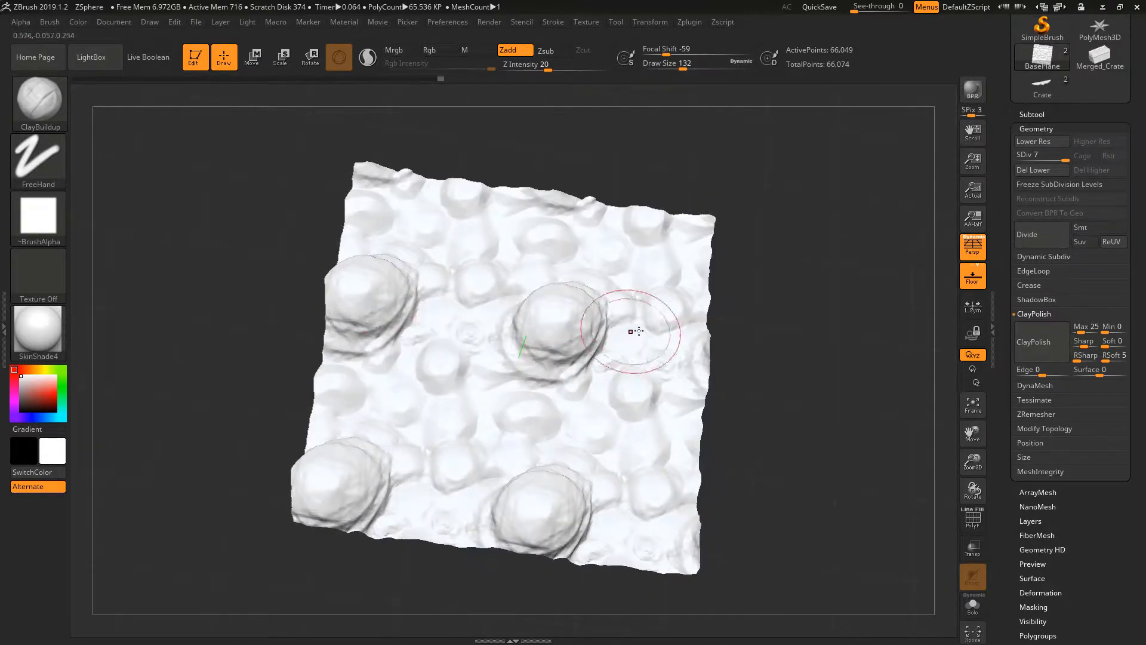
right_drag(472, 306, 430, 328)
mouse_move(409, 366)
right_down()
mouse_move(450, 414)
mouse_move(513, 385)
right_up()
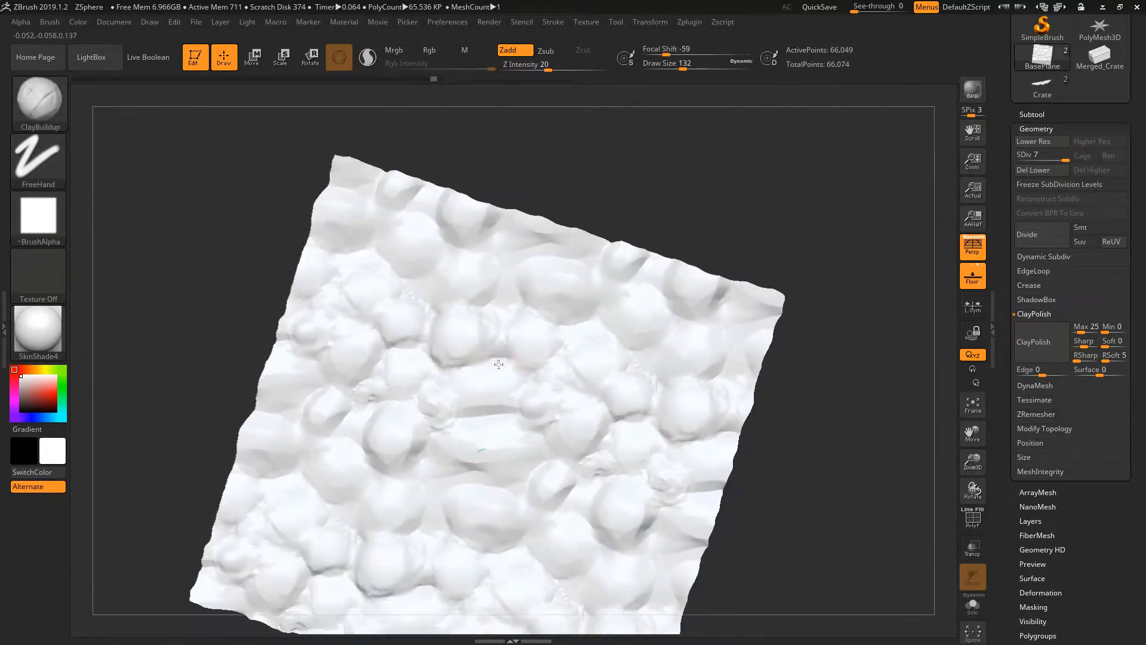
Select the hPolish brush and set its Draw Size to 74 for flattening the mounds
alt+right_drag(498, 364, 534, 268)
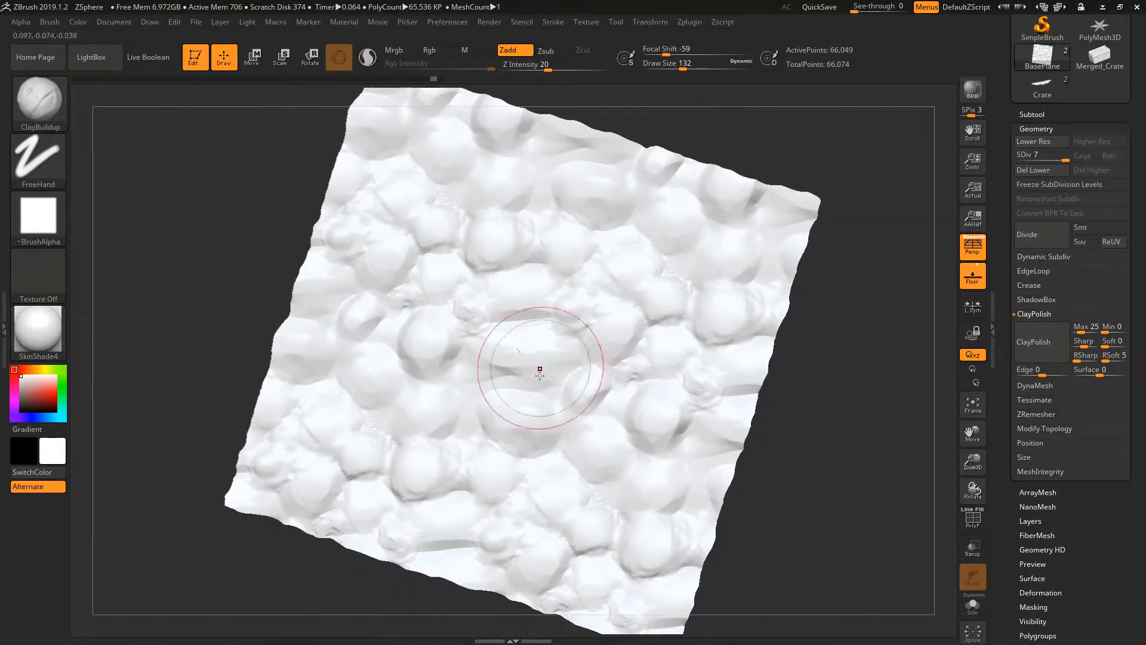
key(space)
drag(568, 326, 558, 327)
key(b)
key(h)
key(p)
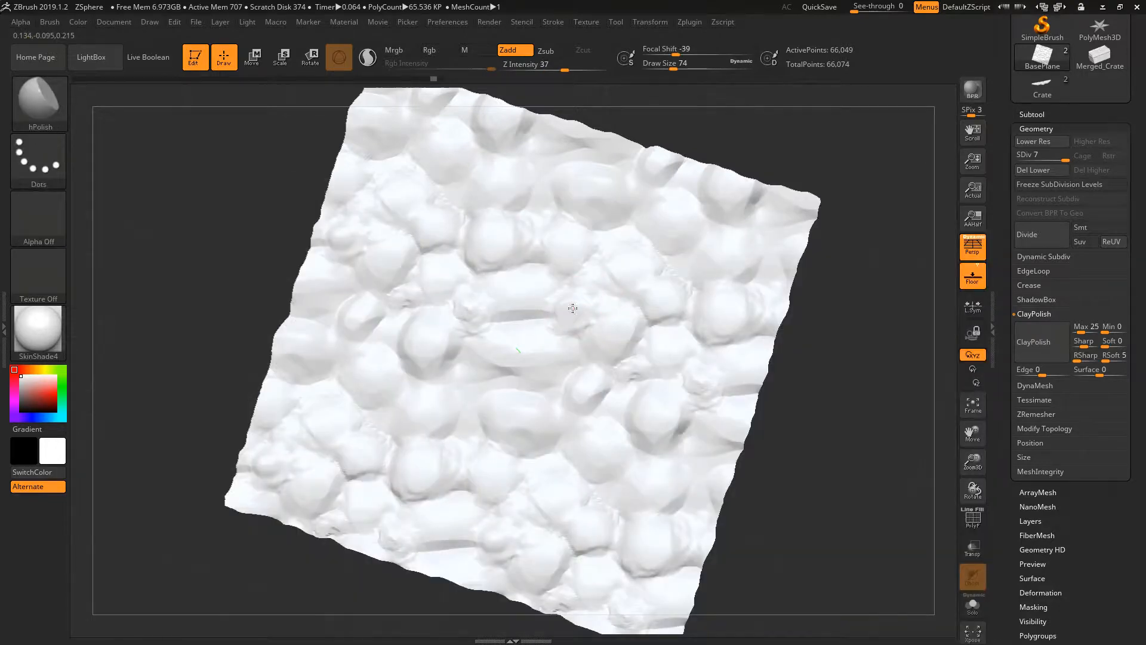
Undo the hPolish test stroke that flattened a mound near the plane's centre
key(ctrl)
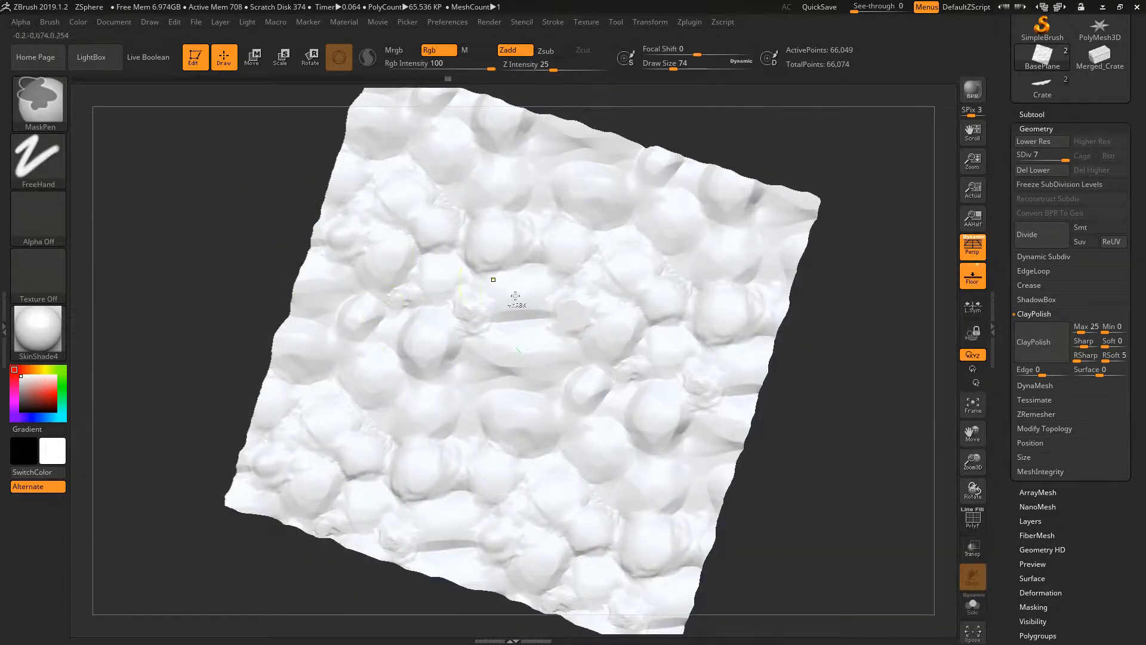
key(ctrl+z)
right_drag(435, 311, 481, 300)
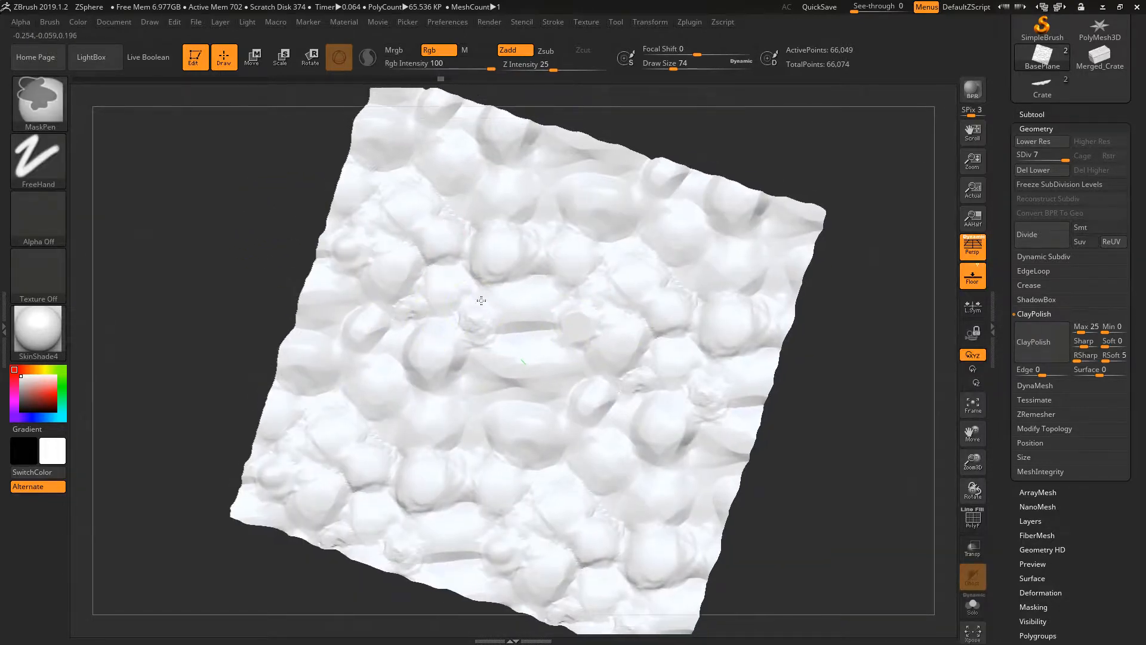
key(ctrl)
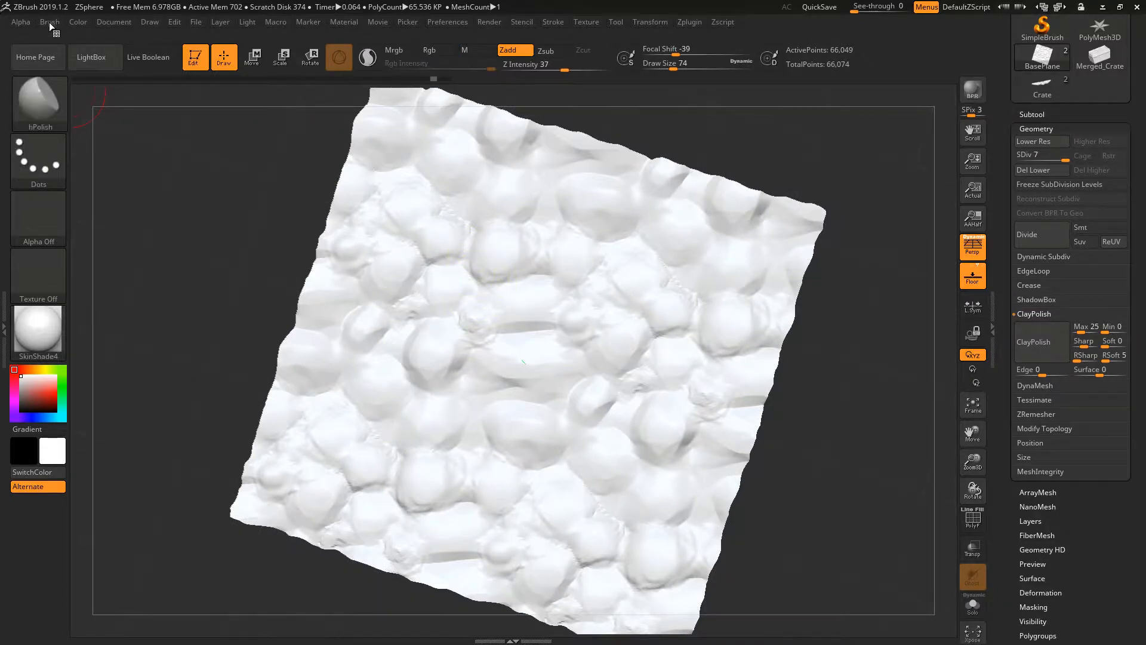
Make the hPolish brush wrap across the tile and flatten the tops of the mounds around the plane's centre
click(50, 21)
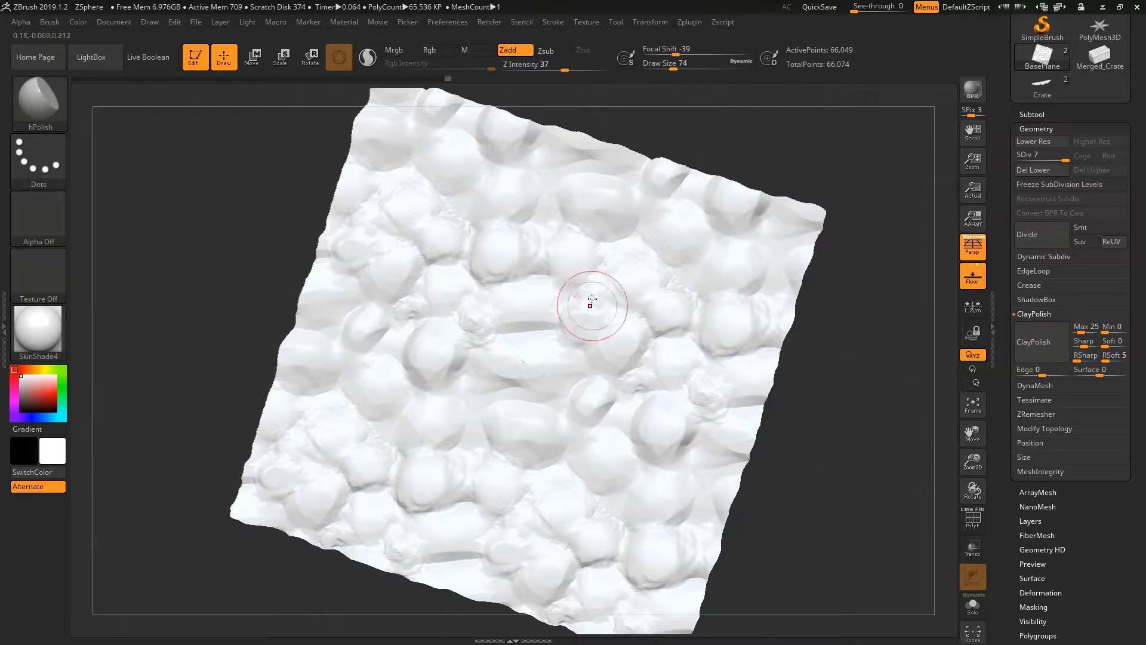
mouse_move(408, 361)
mouse_down()
mouse_move(446, 353)
mouse_move(441, 369)
mouse_up()
drag(517, 374, 532, 359)
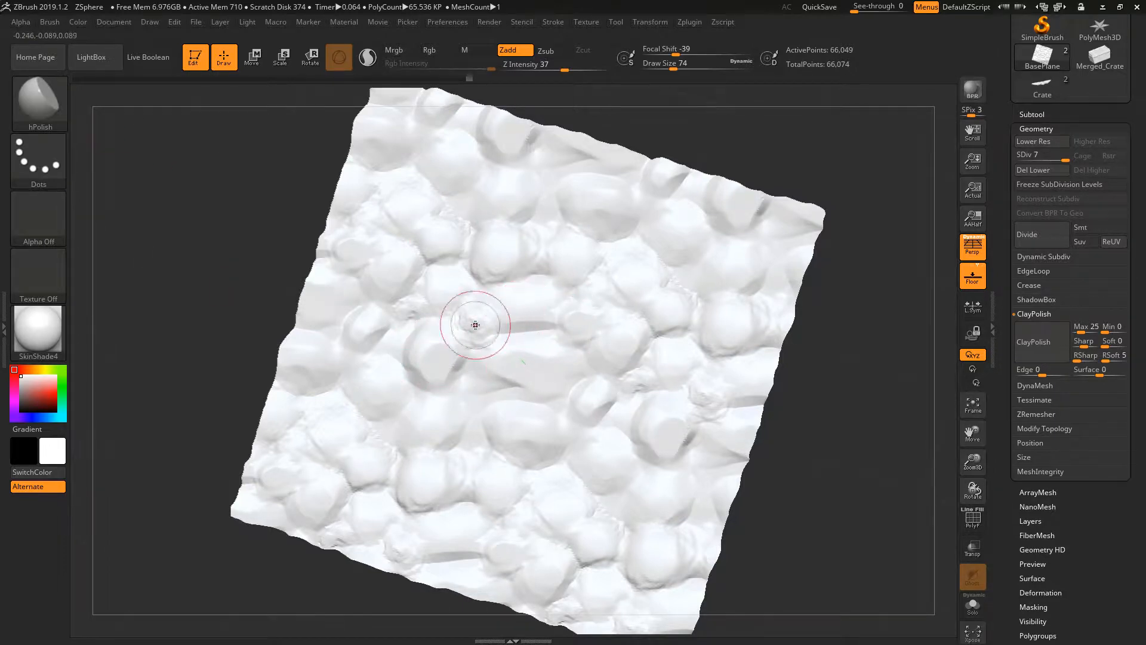
drag(500, 256, 502, 267)
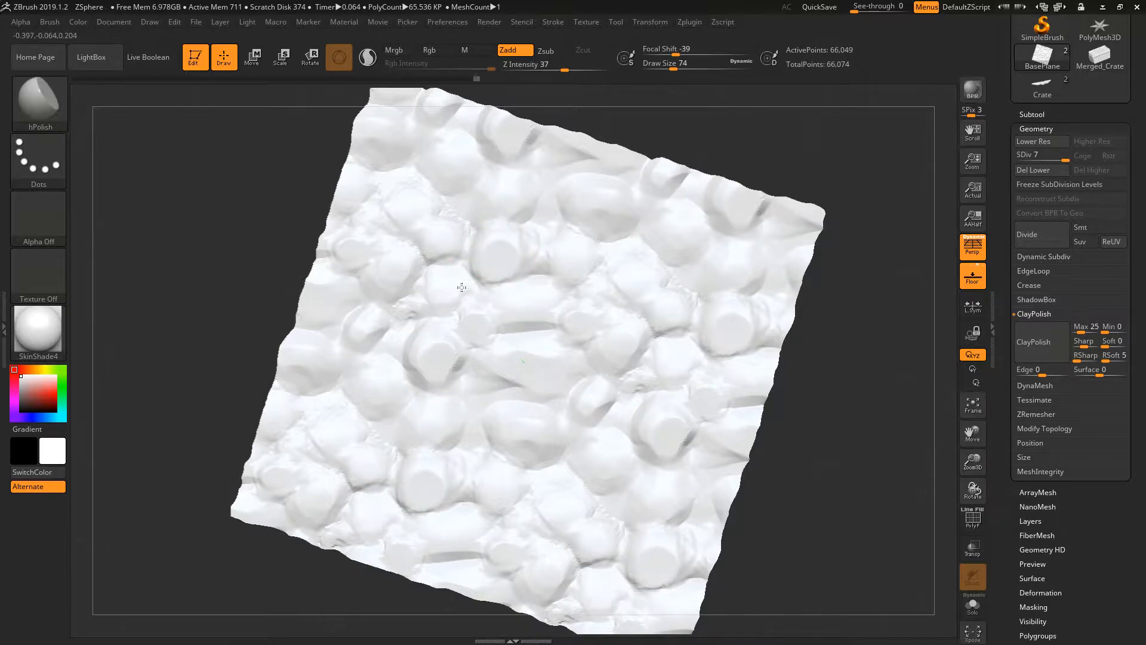
Switch to the Polish brush and return to the hPolish brush
click(50, 110)
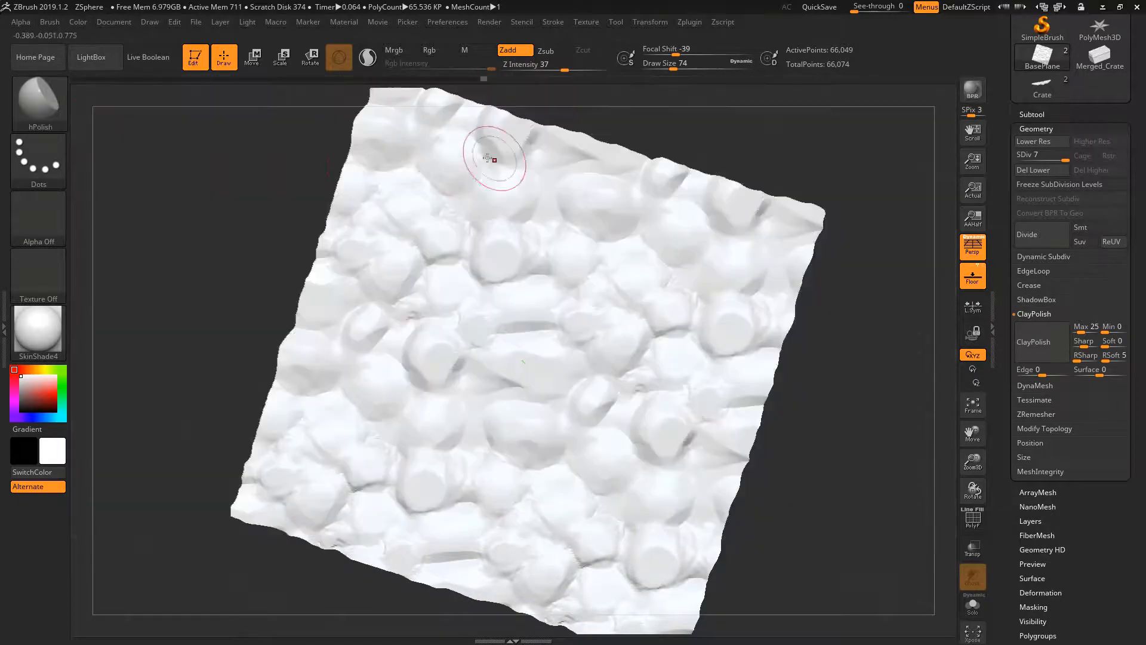
click(54, 109)
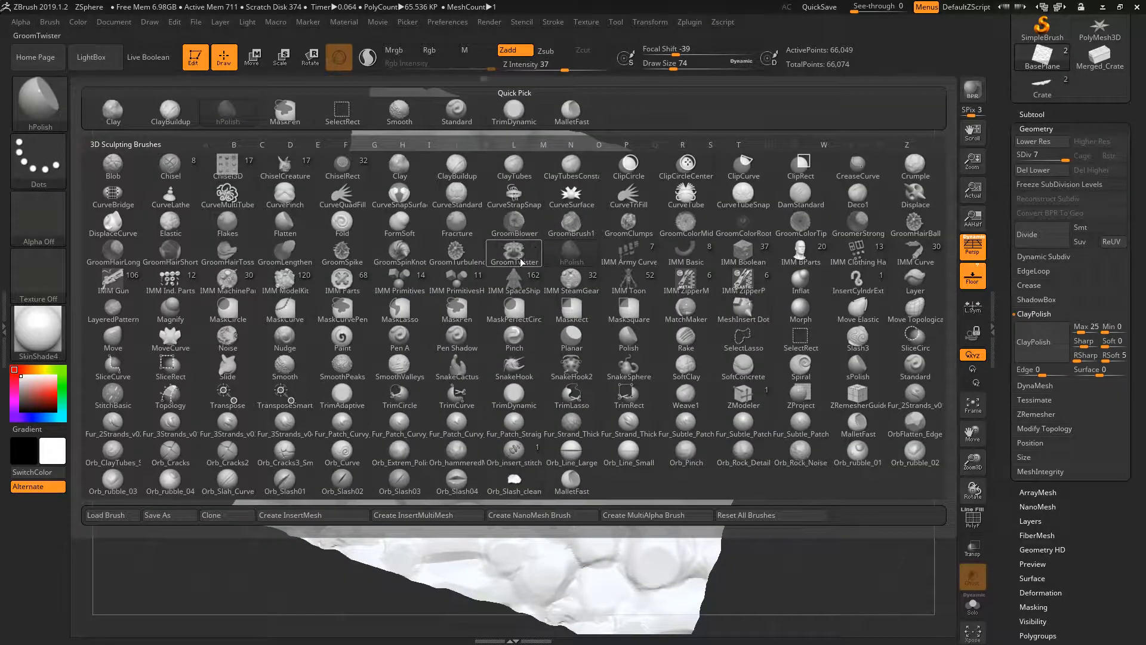
key(p)
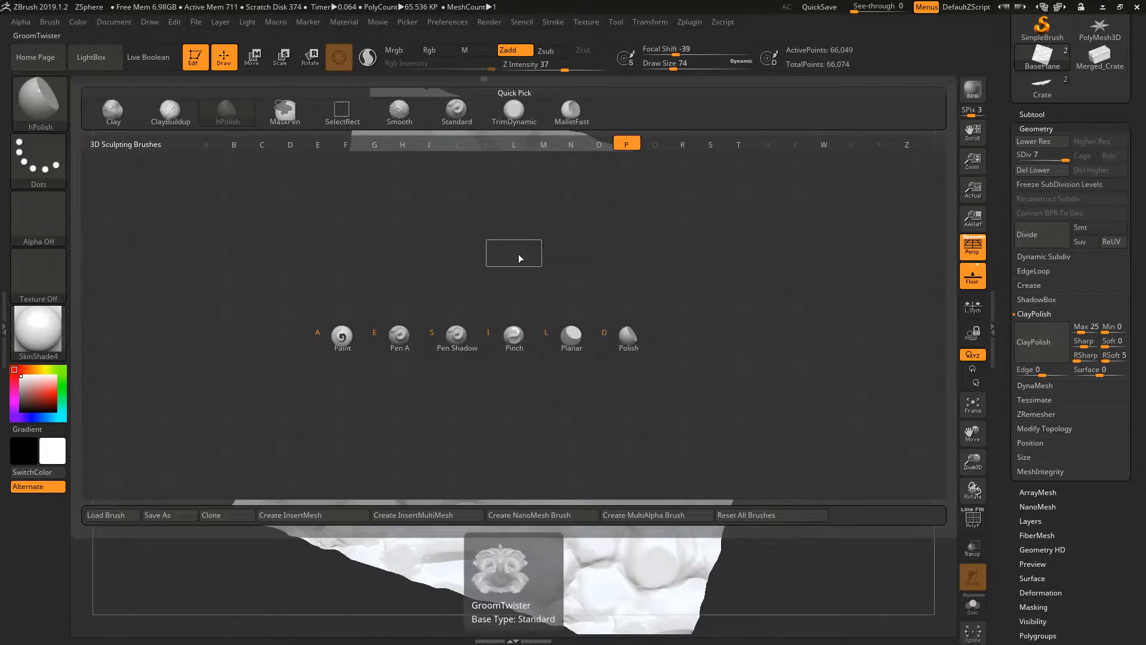
click(622, 343)
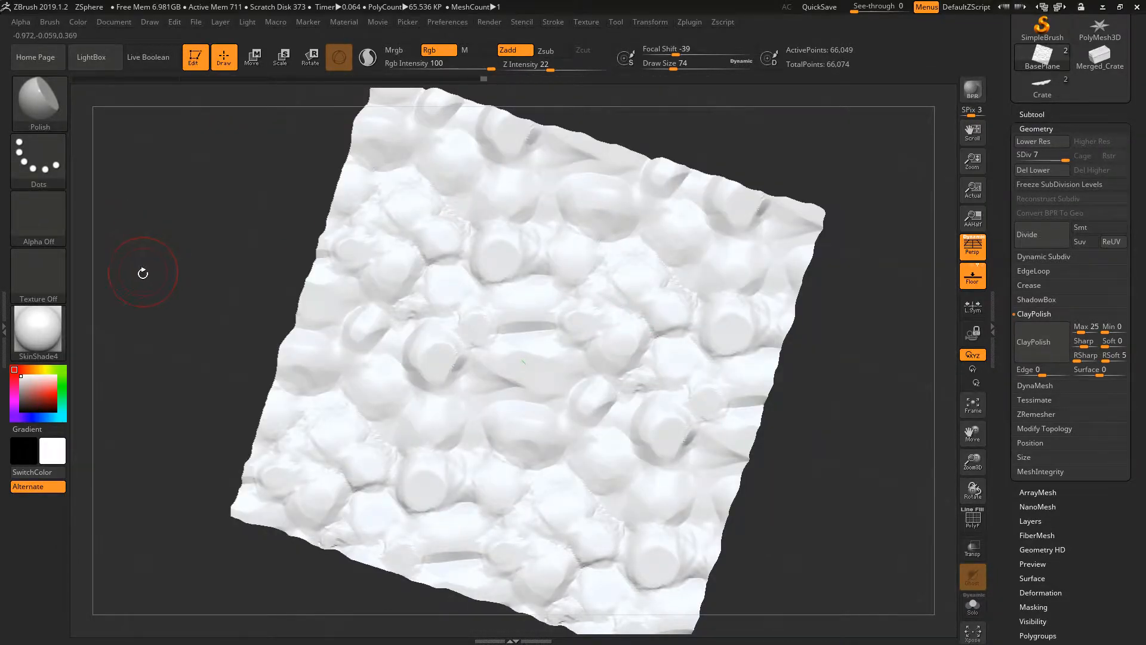
key(b)
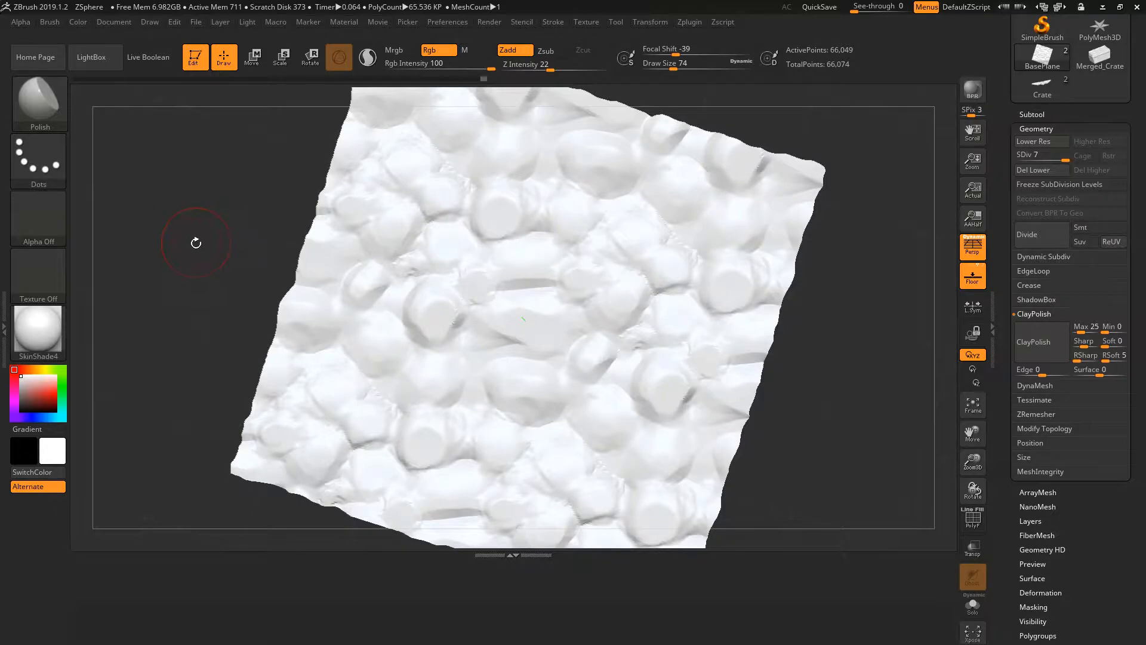
key(b)
key(h)
key(p)
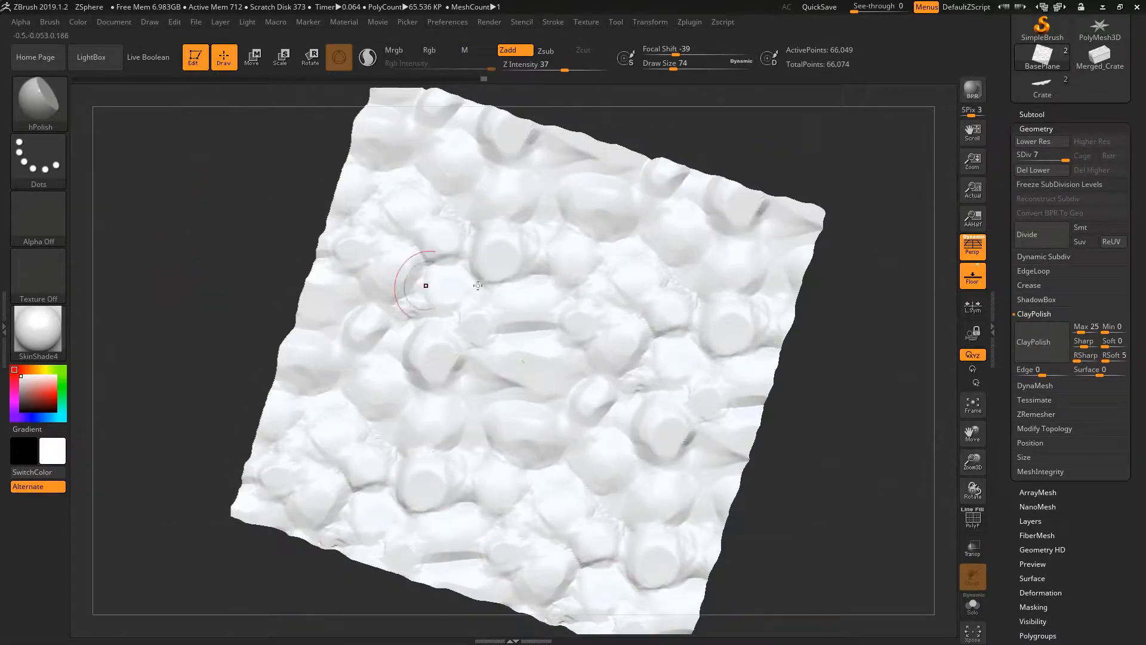
Flatten more mound tops across the plane with hPolish at Z Intensity 37, and check the tiling pattern from a distance
drag(509, 264, 522, 244)
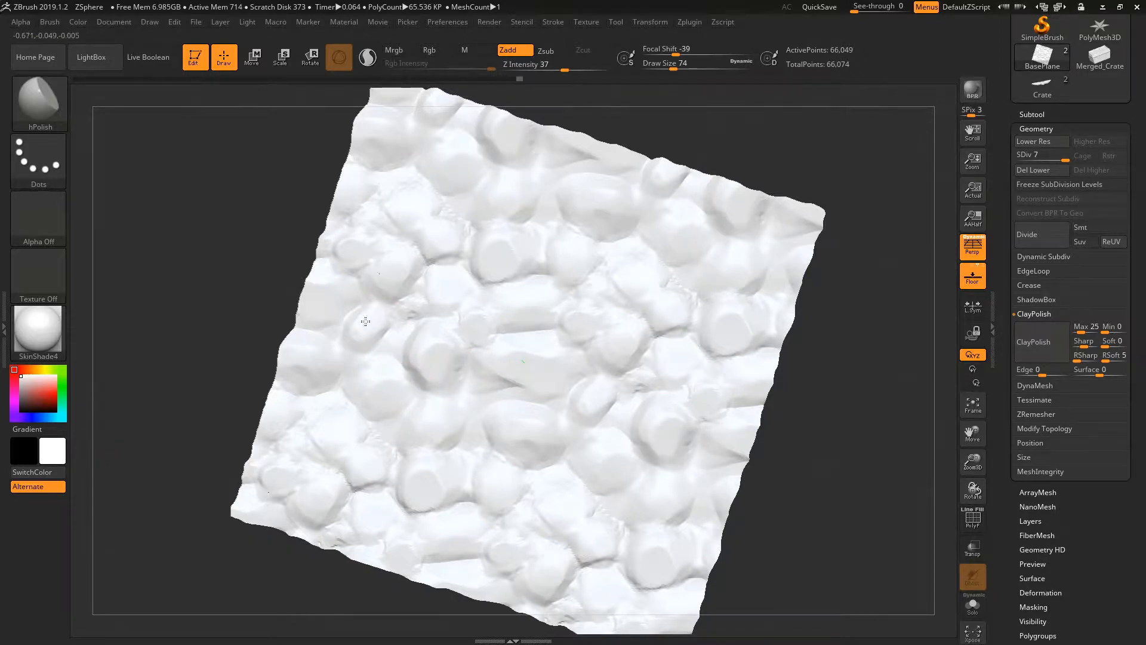
right_drag(571, 373, 587, 397)
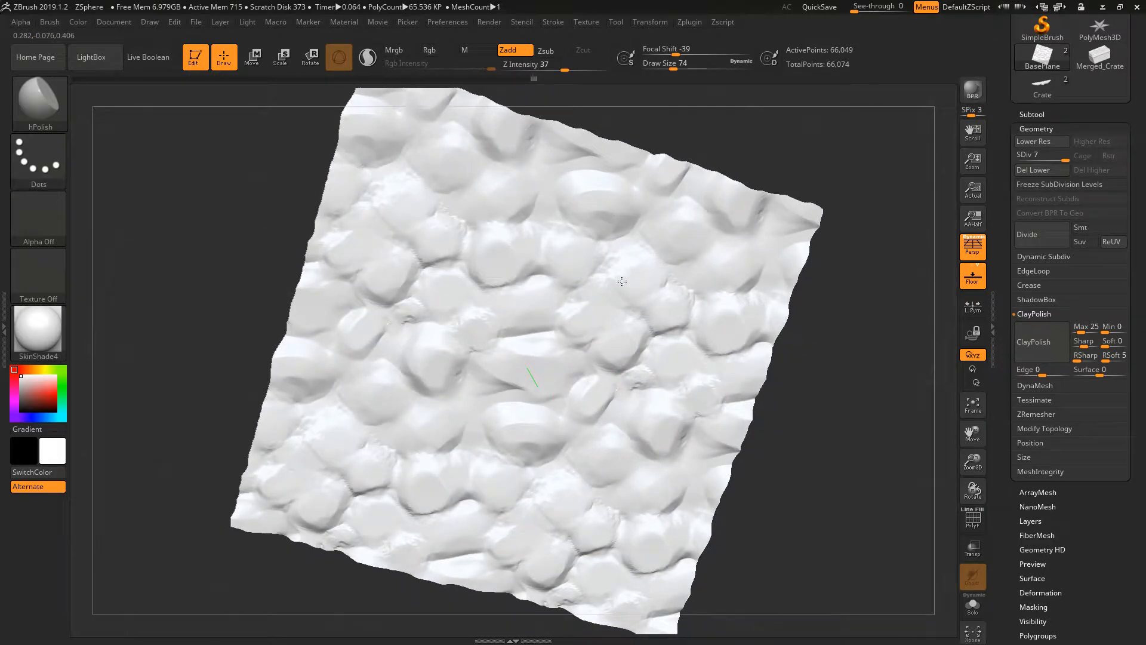
mouse_move(556, 293)
ctrl+right_down()
mouse_move(522, 260)
mouse_move(672, 262)
mouse_move(590, 389)
ctrl+right_up()
right_drag(555, 352, 531, 346)
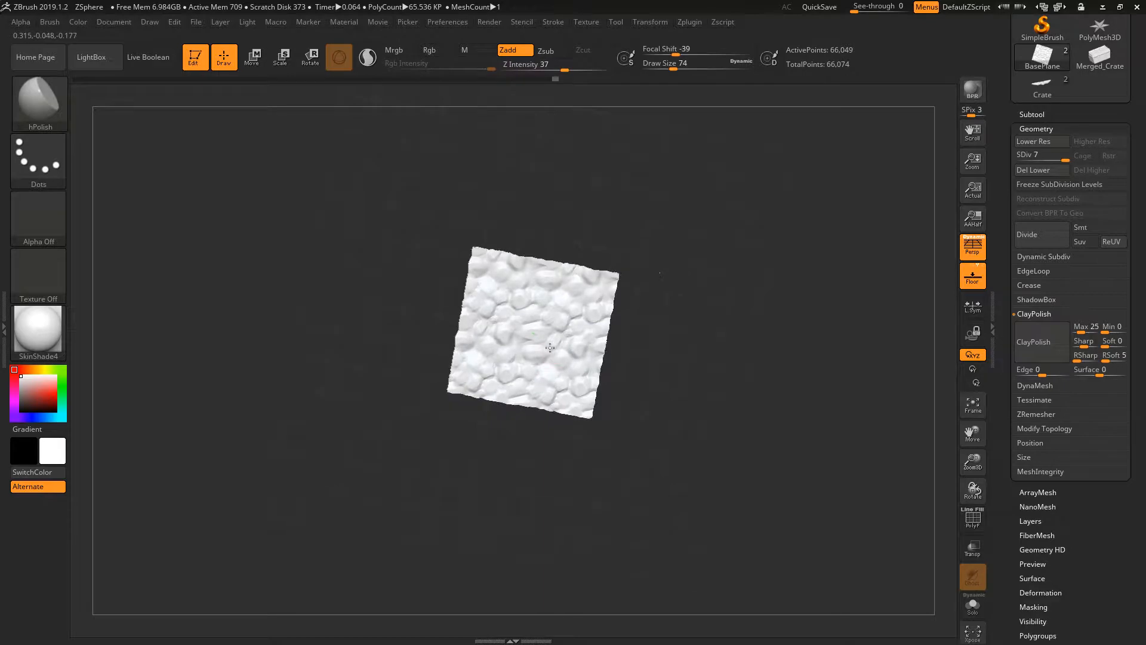
right_click(490, 287)
Apply ClayPolish to the whole plane and clear the mask it leaves behind
ctrl+right_drag(643, 326, 719, 334)
click(1036, 342)
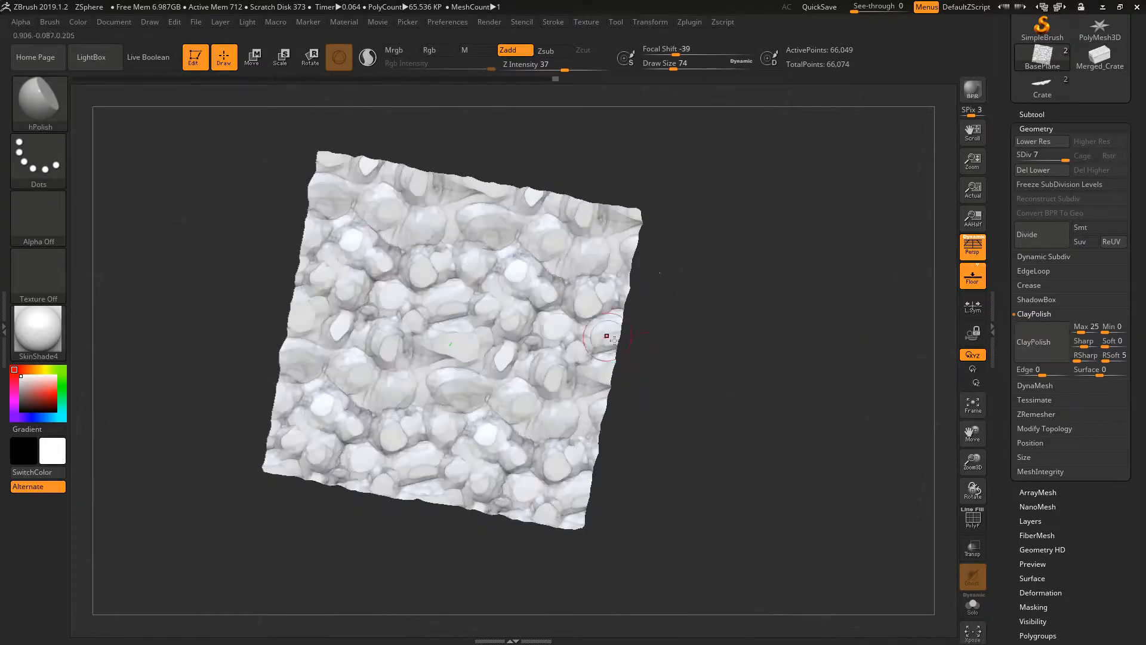
ctrl+drag(692, 314, 746, 363)
Switch back to the ClayBuildup brush for further sculpting near the plane's centre
mouse_move(555, 343)
right_down()
mouse_move(675, 340)
mouse_move(487, 341)
mouse_move(521, 388)
mouse_move(494, 364)
right_up()
key(b)
key(c)
key(b)
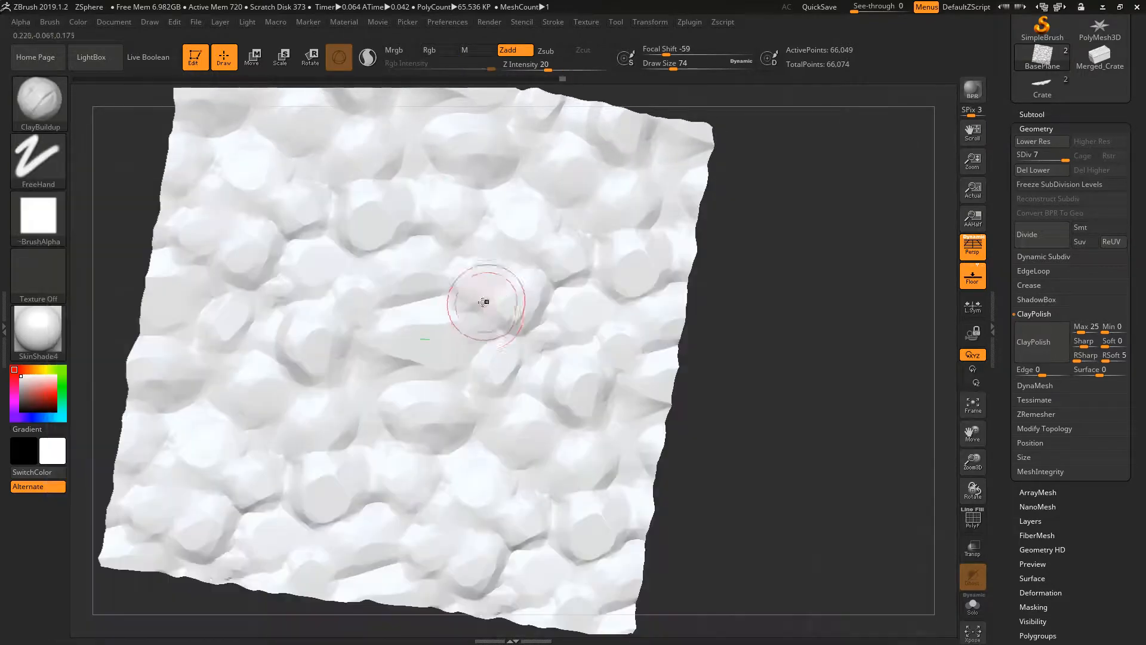
Set the Draw Size to 29 and build up small pebbles in the crevices around the plane's central rock
key(space)
drag(484, 306, 471, 308)
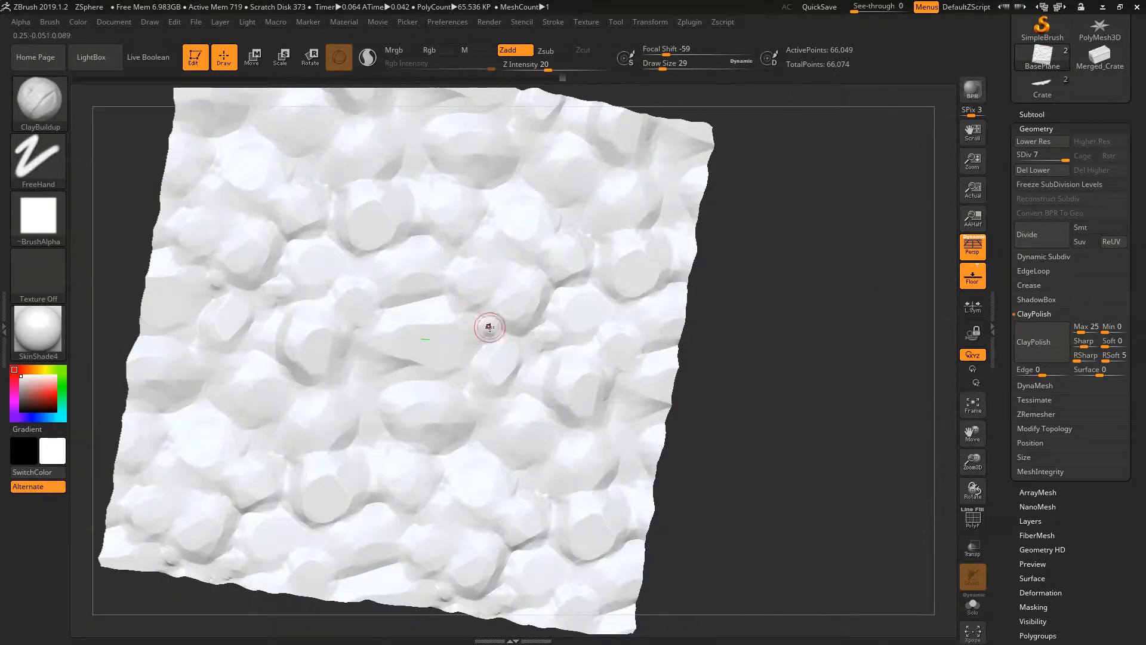
drag(488, 340, 522, 346)
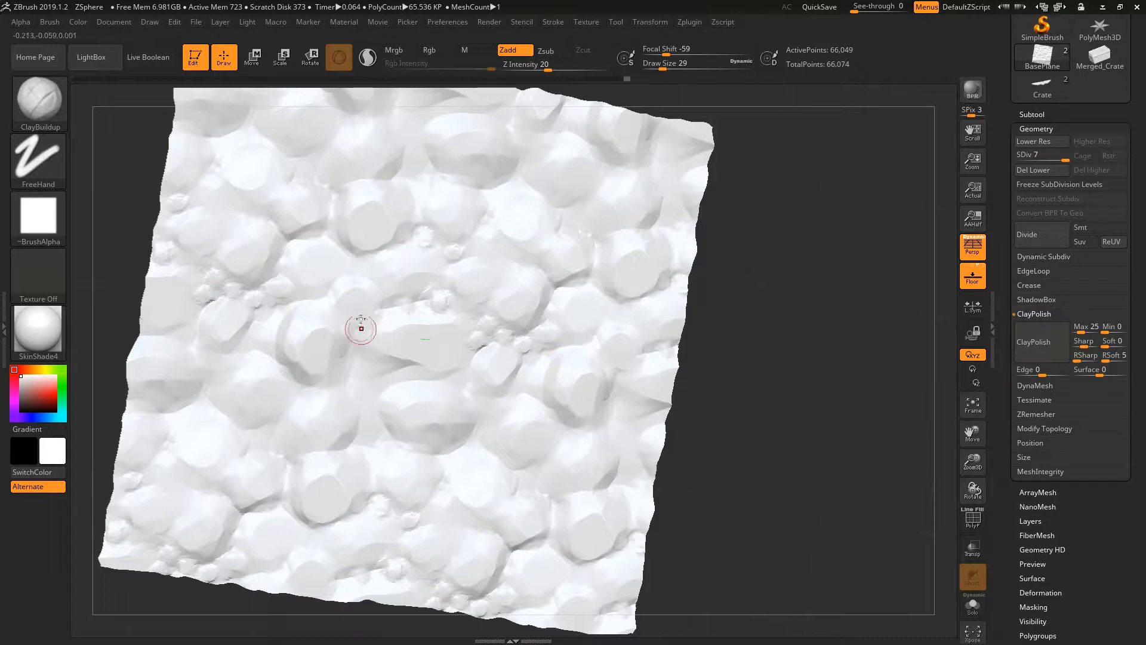
Set the brush to Draw Size 35 and Focal Shift -62, and fill more crevices between the large rocks with small lumps
right_click(325, 232)
click(330, 230)
right_click(331, 235)
drag(335, 249, 324, 235)
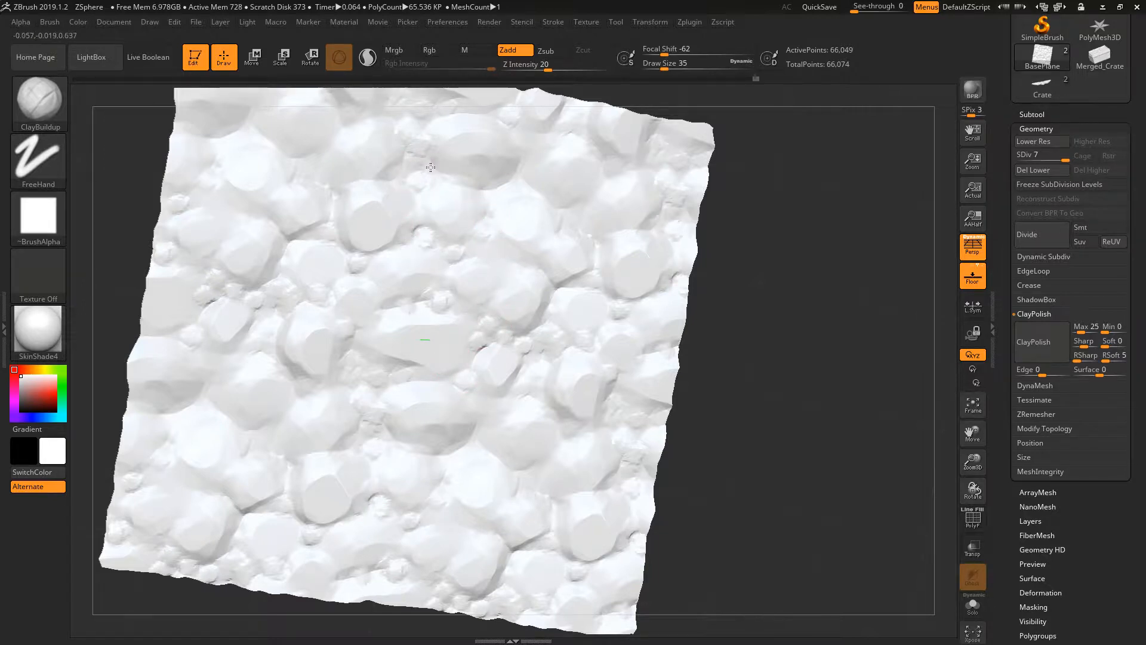
mouse_move(498, 338)
mouse_down()
mouse_move(486, 332)
mouse_move(487, 353)
mouse_move(514, 399)
mouse_move(486, 425)
mouse_up()
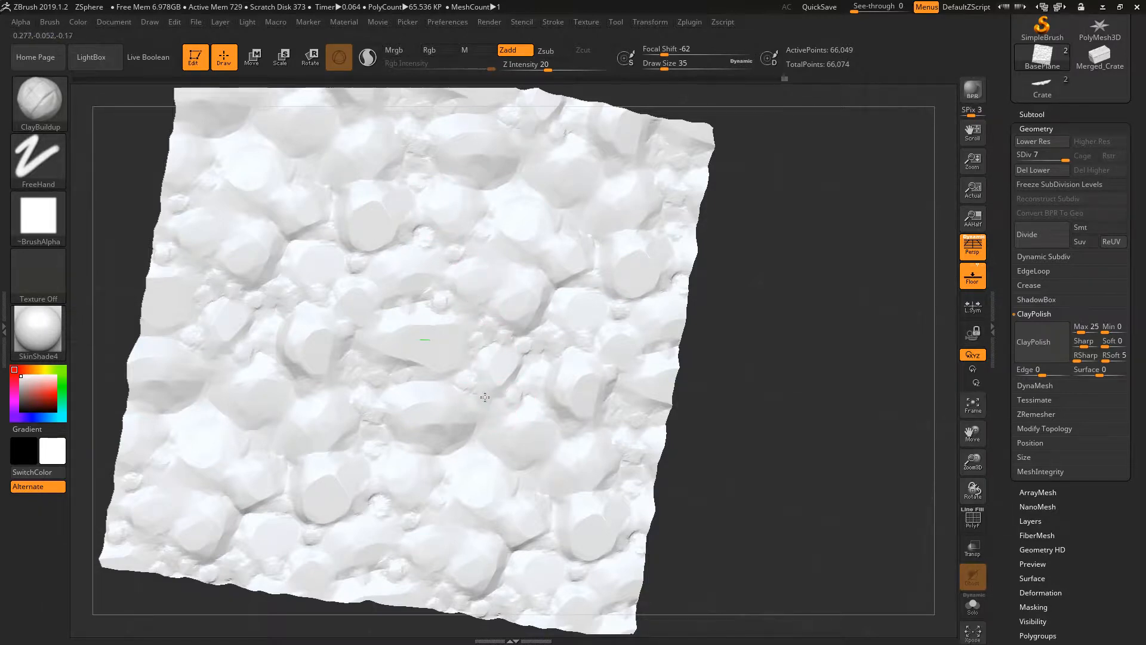
drag(450, 376, 449, 386)
drag(492, 425, 491, 444)
Apply ClayPolish to the whole plane to sharpen the newly built pebbles
mouse_move(492, 466)
ctrl+right_down()
mouse_move(521, 332)
mouse_move(511, 332)
mouse_move(511, 415)
ctrl+right_up()
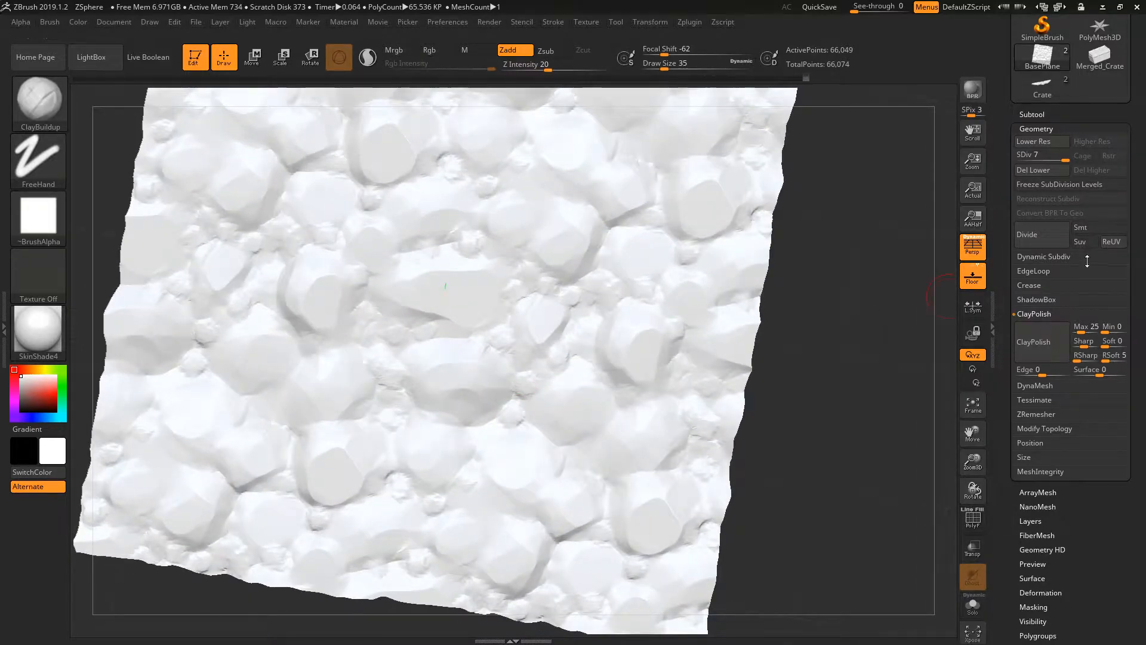
click(1038, 340)
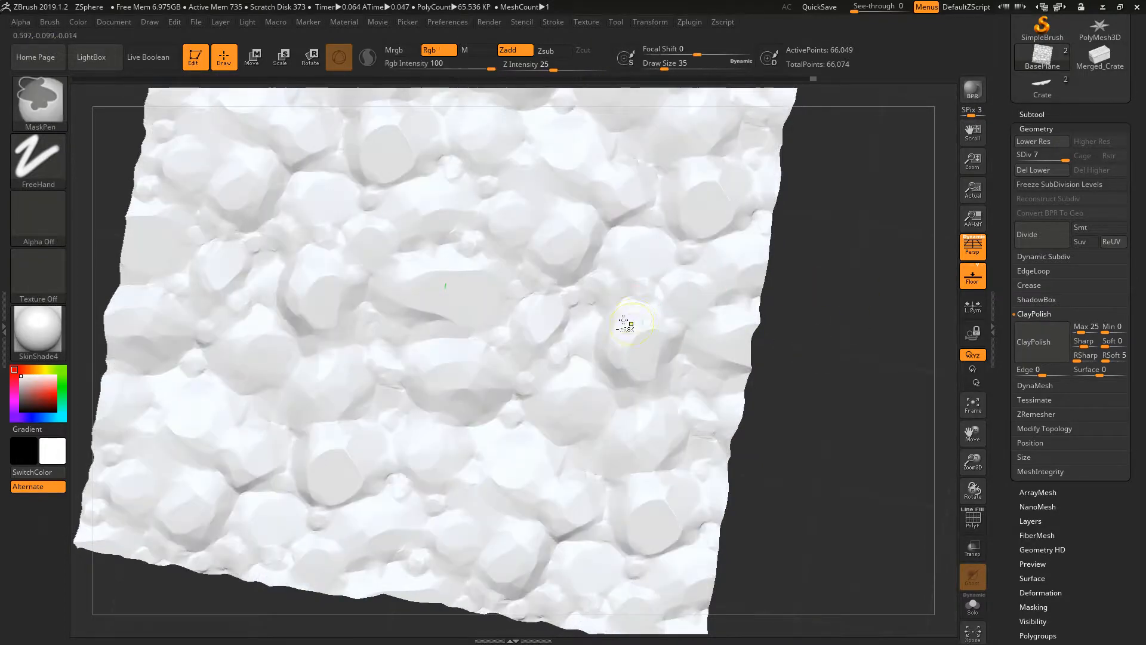
Add tiny pebbles in the gap below the plane's centre at Draw Size 11, and raise the Draw Size to 16
mouse_move(621, 320)
right_down()
mouse_move(532, 326)
mouse_move(573, 340)
mouse_move(602, 486)
mouse_move(573, 435)
mouse_move(576, 404)
right_up()
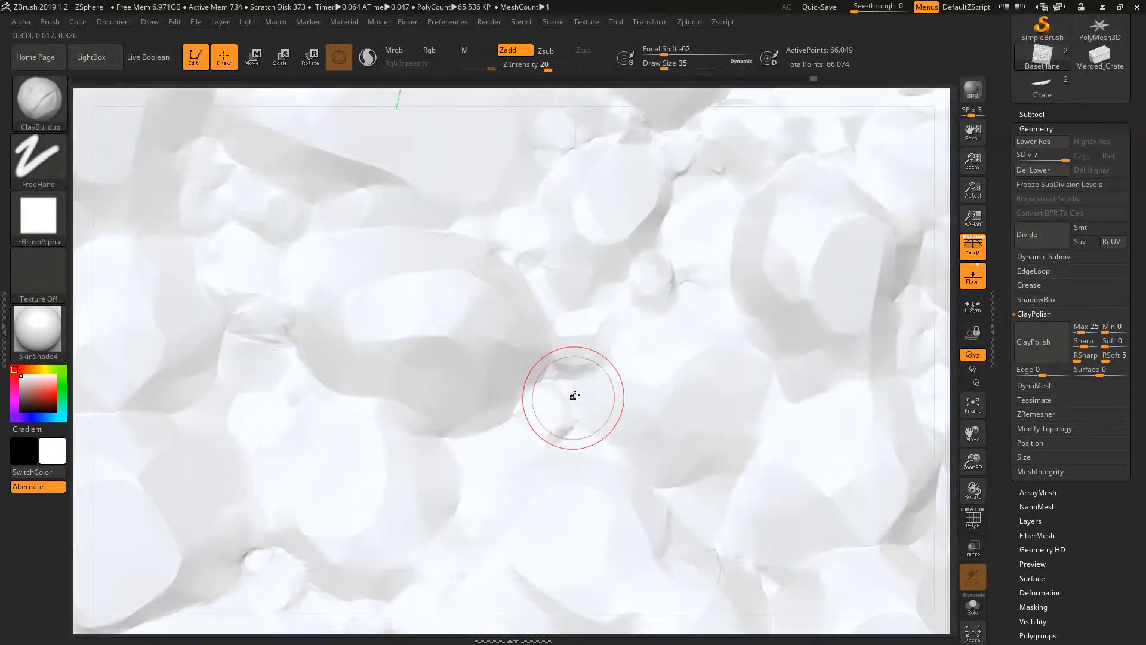
key(space)
drag(565, 391, 565, 391)
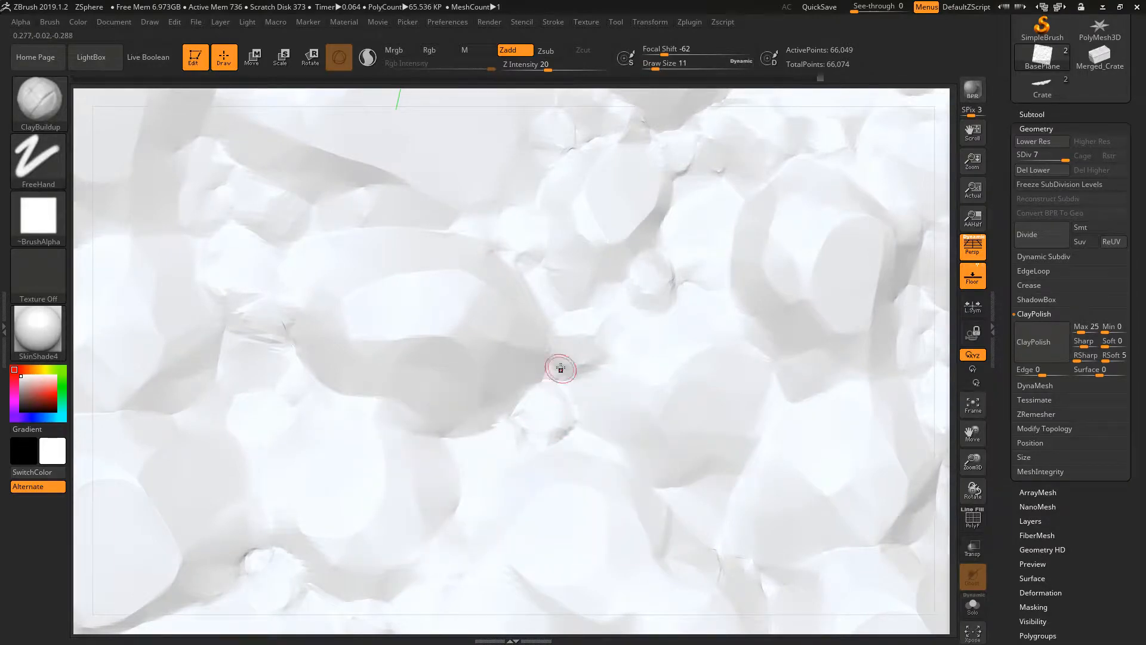
ctrl+right_drag(581, 401, 571, 361)
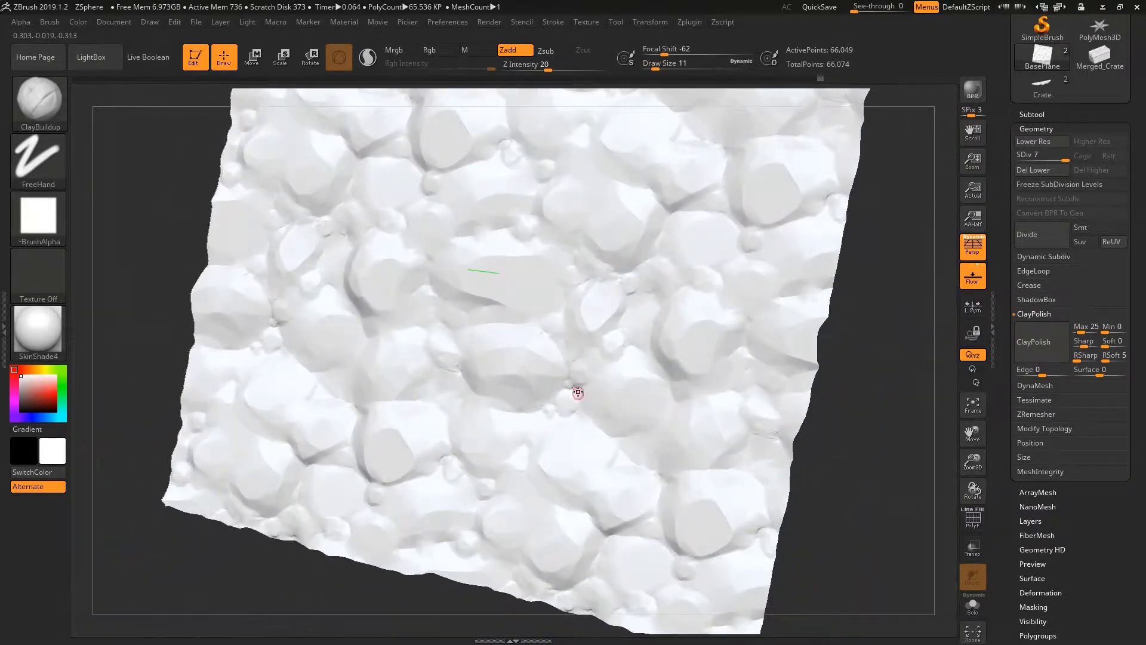
key(space)
click(571, 399)
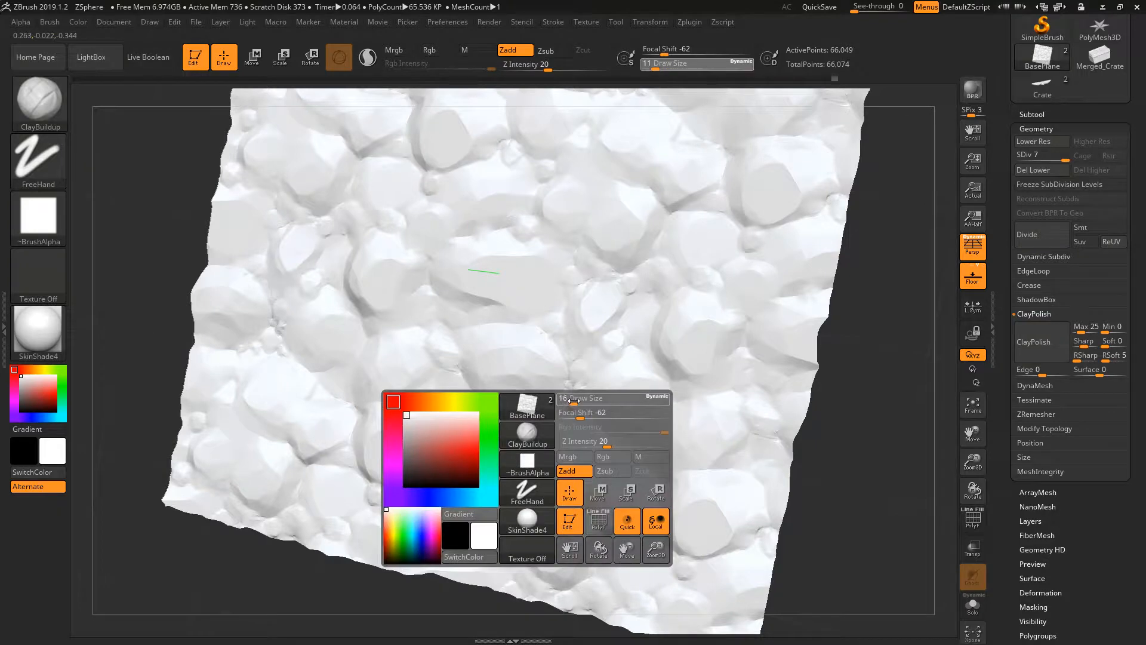
Set the Draw Size to 35 and build up more pebbles and clay in the gaps between the large rocks
key(space)
mouse_move(545, 407)
mouse_down()
mouse_move(560, 408)
mouse_move(549, 409)
mouse_up()
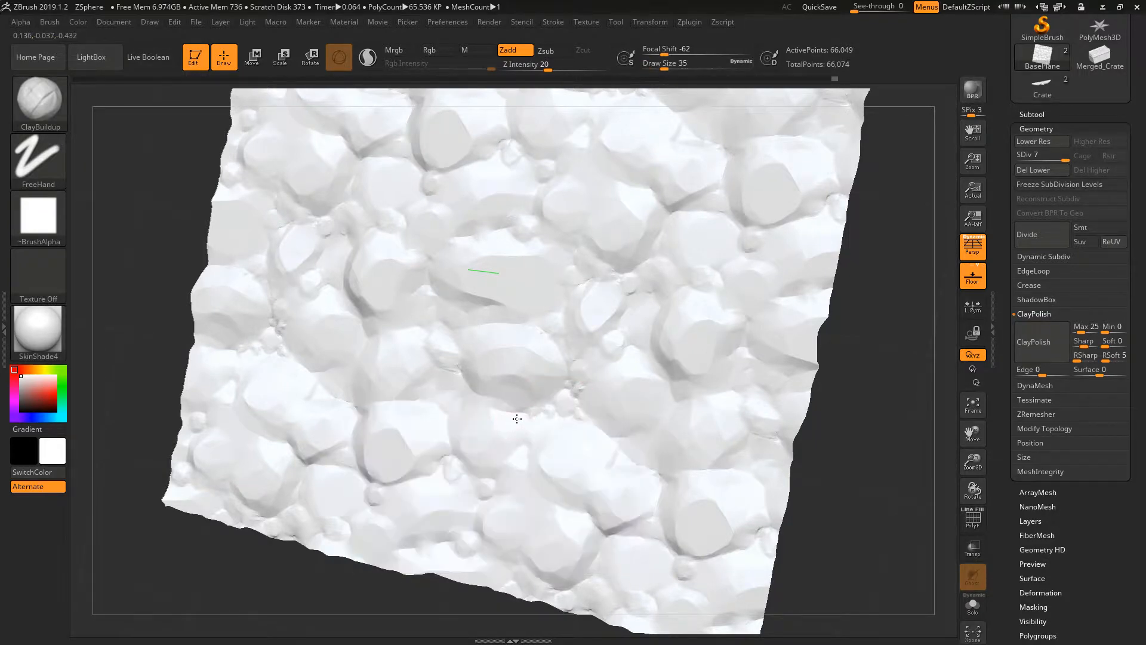
right_drag(459, 401, 458, 371)
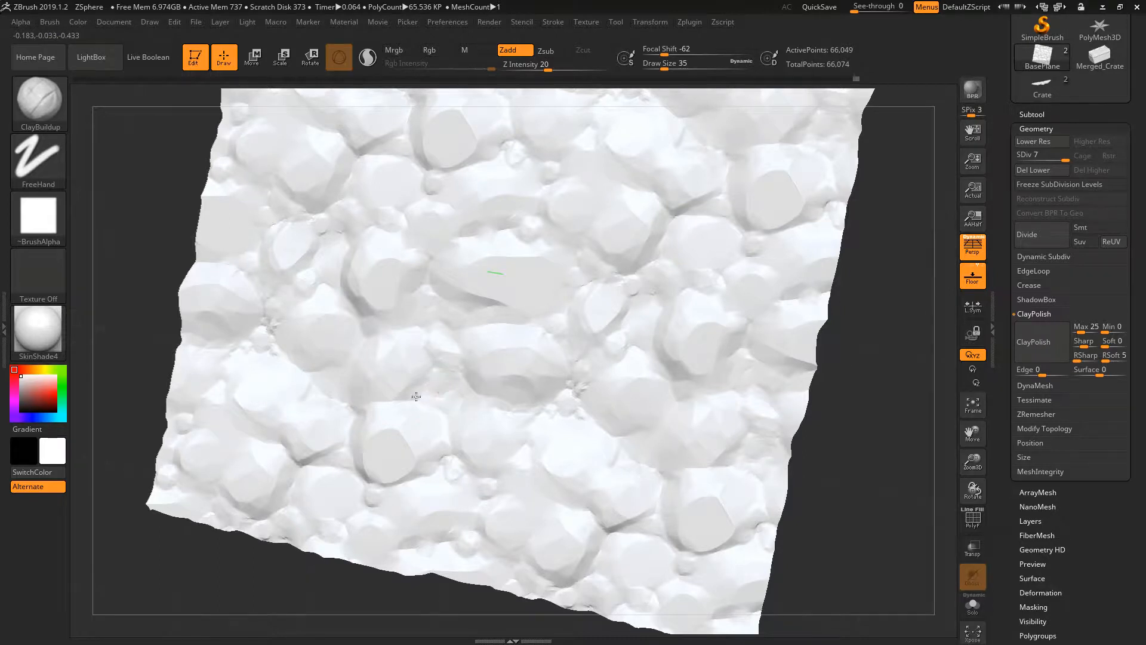
right_drag(468, 391, 468, 388)
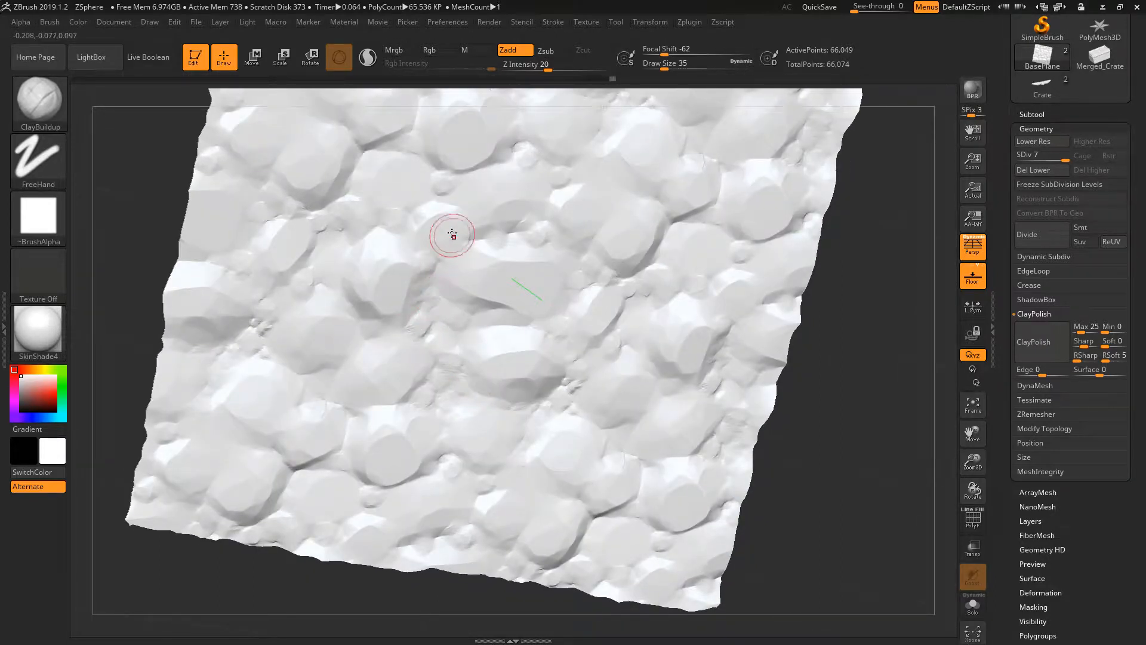
right_drag(542, 231, 575, 274)
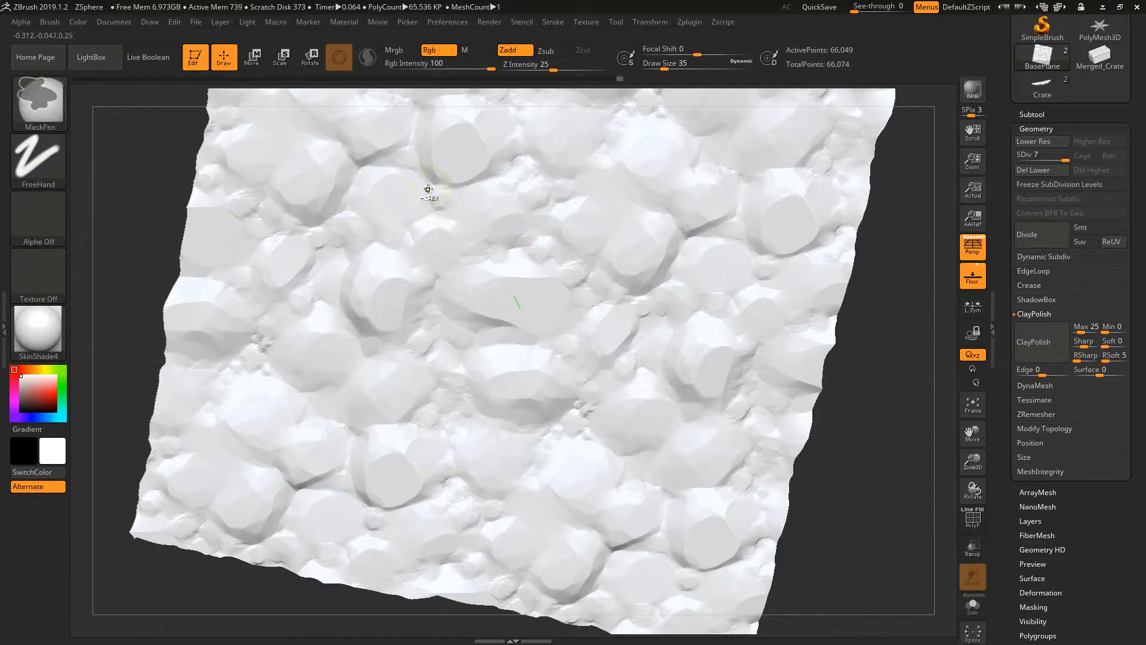
Undo the mask stroke near the upper rocks and apply ClayPolish to the whole plane again
ctrl+drag(418, 178, 425, 185)
key(ctrl+z)
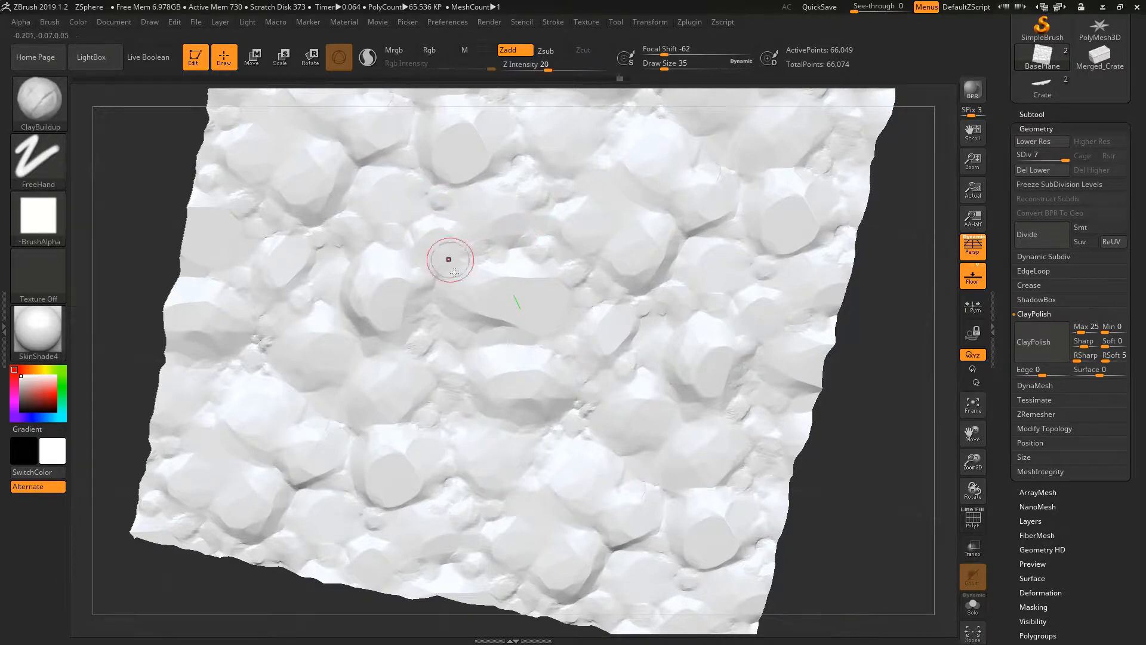
click(1042, 355)
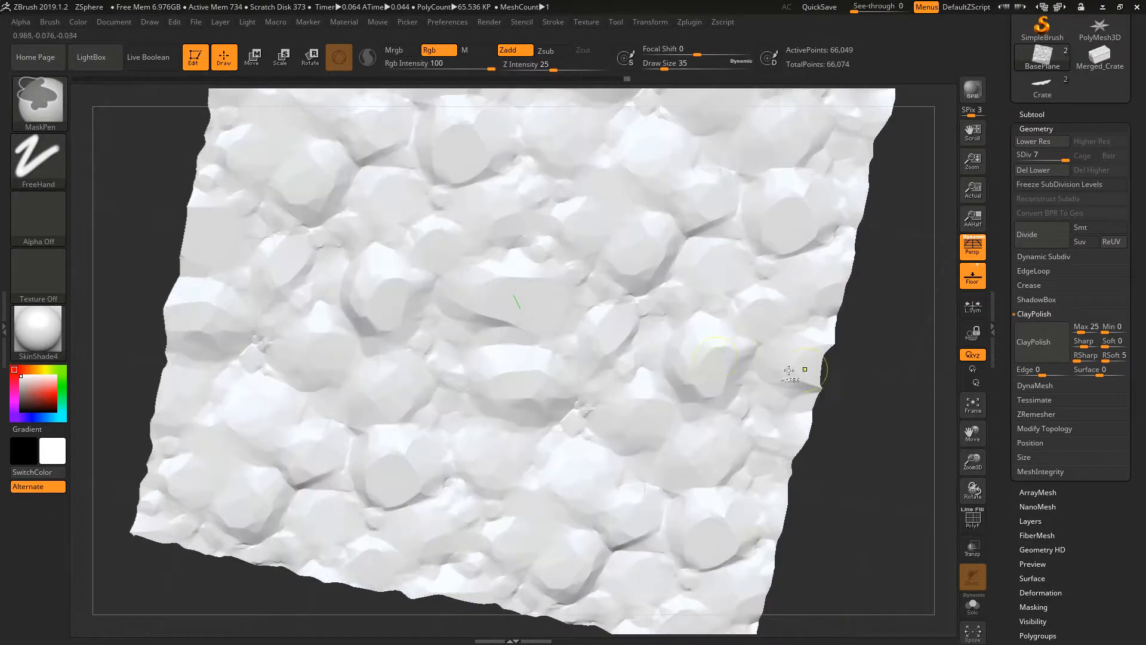
Divide the plane to subdivision level 8 and toggle the polyframe display to check the mesh density
mouse_move(809, 359)
ctrl+right_down()
mouse_move(683, 257)
mouse_move(686, 412)
mouse_move(704, 325)
mouse_move(633, 310)
mouse_move(663, 361)
mouse_move(633, 292)
mouse_move(647, 316)
mouse_move(637, 378)
mouse_move(632, 324)
mouse_move(634, 388)
mouse_move(662, 344)
ctrl+right_up()
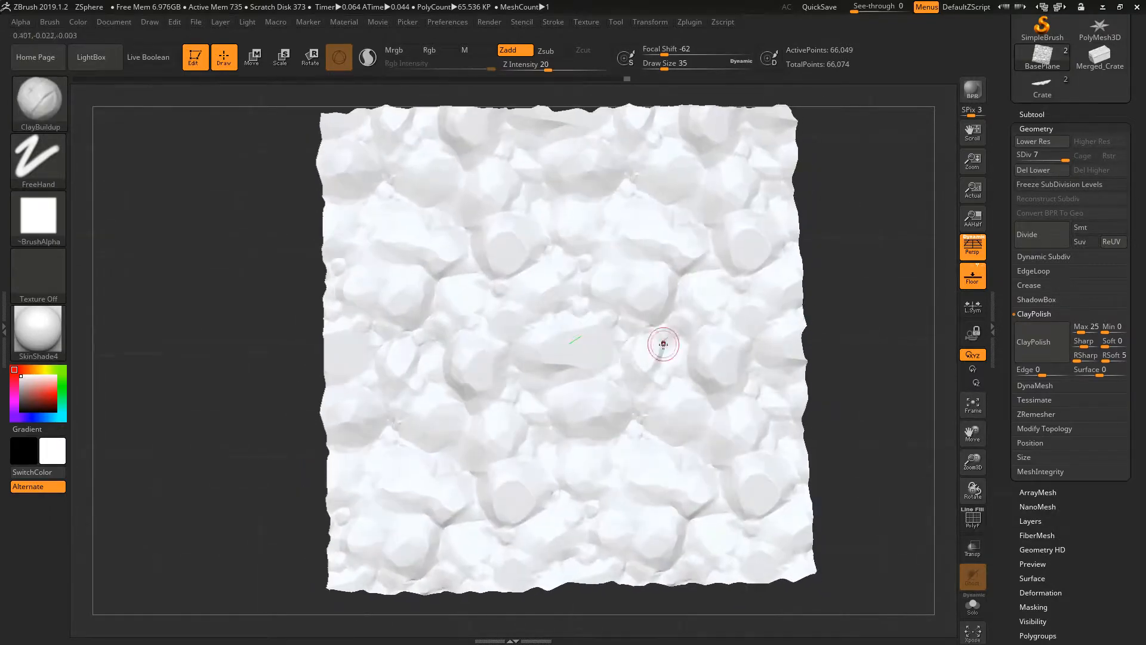
right_drag(684, 241, 678, 292)
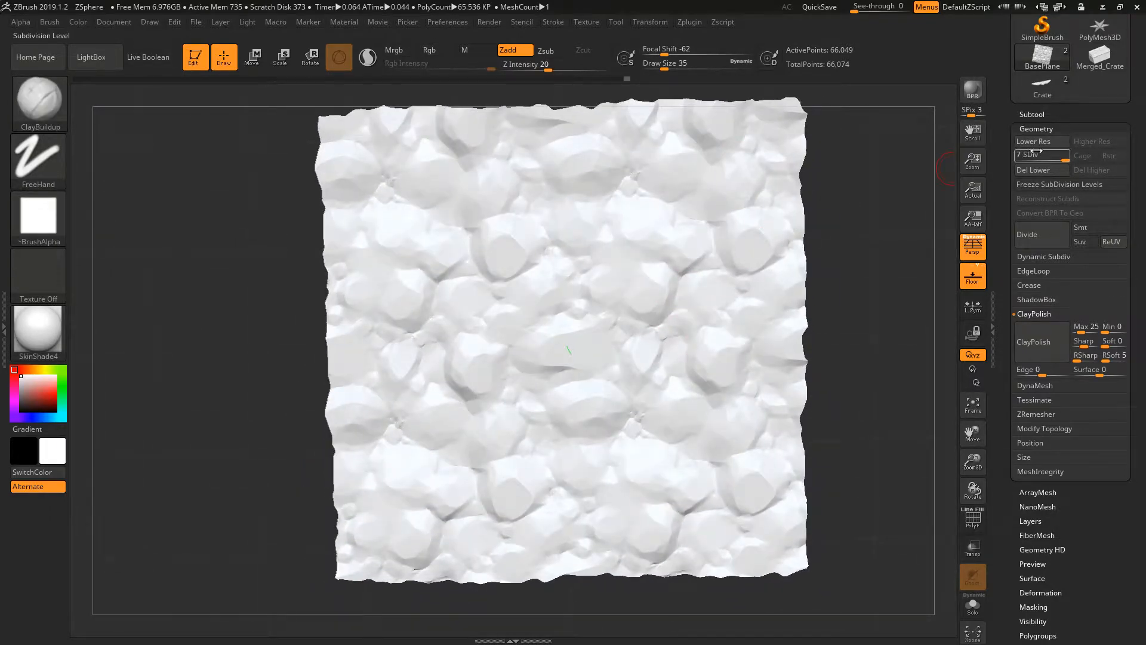
key(ctrl)
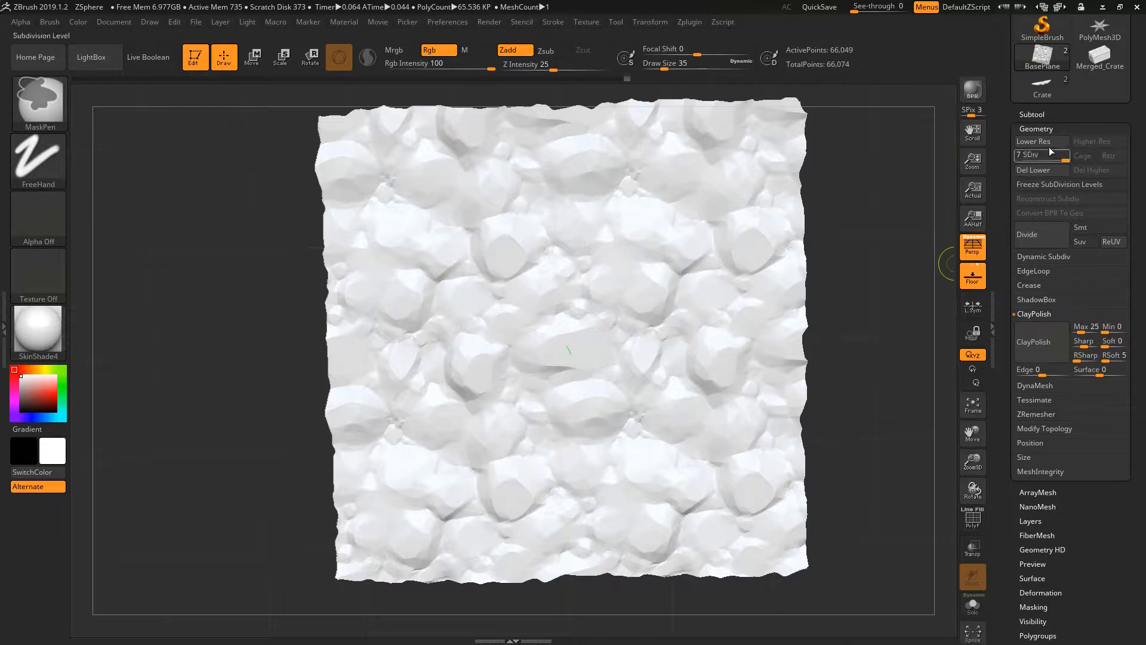
key(ctrl+d)
mouse_move(598, 289)
ctrl+right_down()
mouse_move(612, 350)
mouse_move(518, 262)
ctrl+right_up()
key(shift+f)
key(shift+f)
Run ClayPolish on the subdivided plane and clear the mask it leaves behind
click(1042, 343)
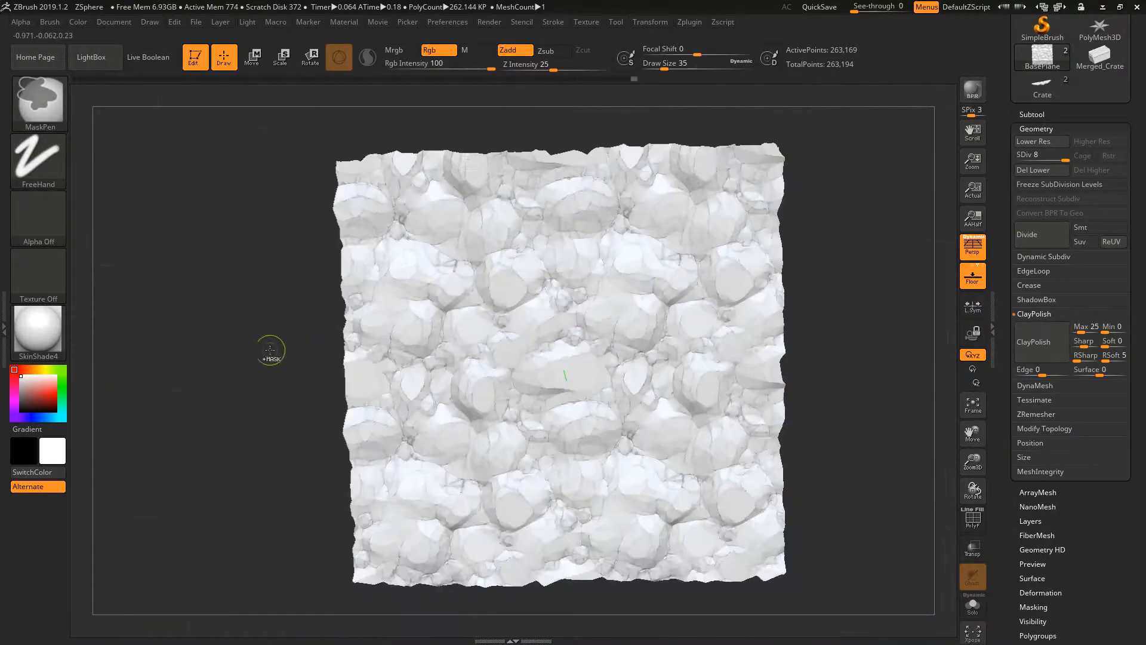
ctrl+drag(271, 358, 289, 376)
Flatten rock faces near the plane's centre with the hPolish brush at Draw Size 80 and Z Intensity 37
ctrl+right_drag(614, 309, 583, 336)
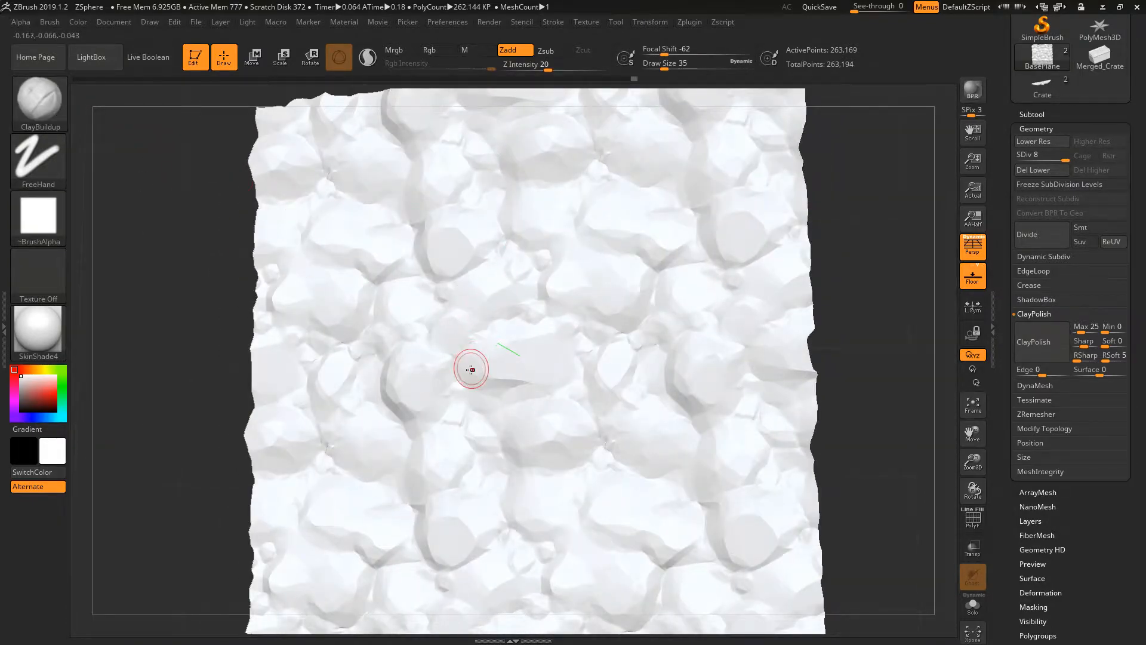
key(b)
key(h)
key(p)
mouse_move(557, 388)
ctrl+right_down()
mouse_move(569, 468)
mouse_move(589, 446)
ctrl+right_up()
key(space)
mouse_move(590, 445)
mouse_down()
mouse_move(625, 454)
mouse_move(604, 449)
mouse_up()
mouse_move(602, 447)
ctrl+right_down()
mouse_move(555, 366)
mouse_move(535, 388)
ctrl+right_up()
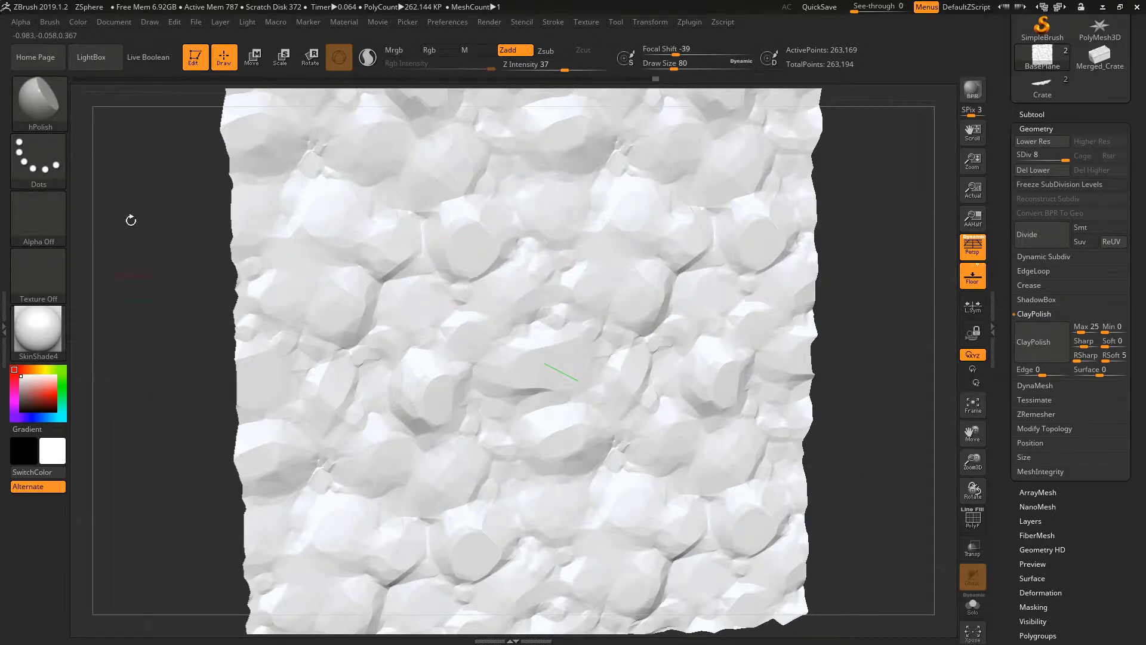
Switch to the Standard brush and set its alpha to Alpha 07
key(b)
key(s)
key(t)
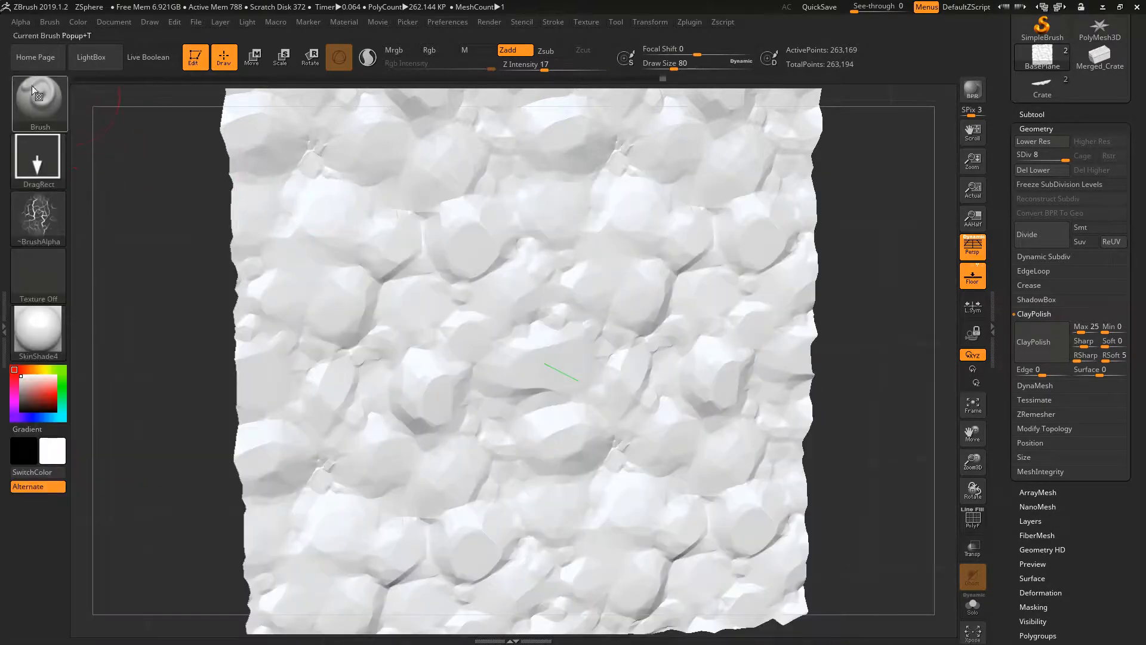
click(50, 20)
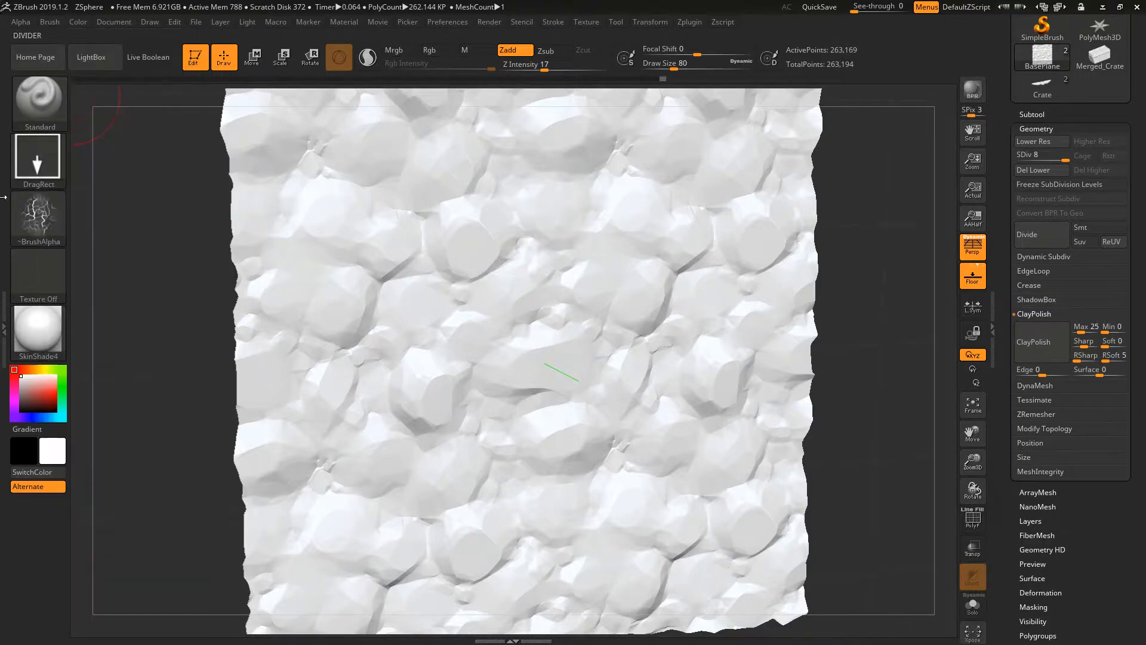
click(21, 215)
click(24, 217)
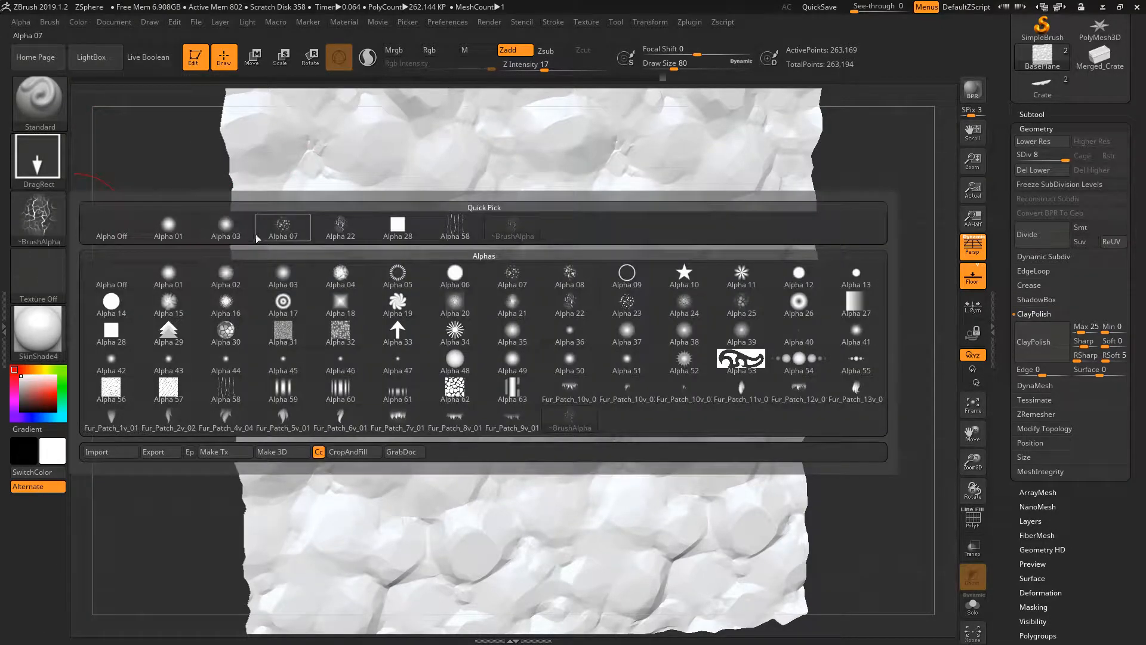
click(281, 231)
Set the Standard brush to Draw Size 17 and Z Intensity 34 for stamping fine detail near the central rock
ctrl+right_drag(332, 293, 489, 433)
key(space)
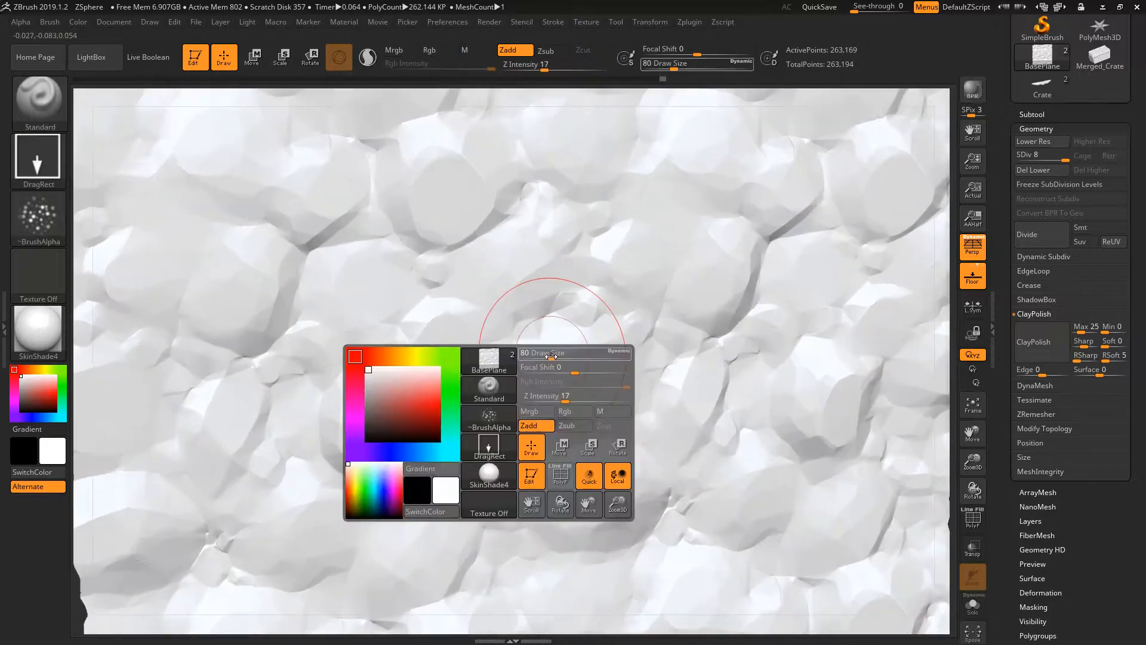
drag(551, 354, 537, 353)
mouse_move(545, 320)
shift+right_down()
mouse_move(575, 306)
mouse_move(566, 338)
mouse_move(553, 309)
shift+right_up()
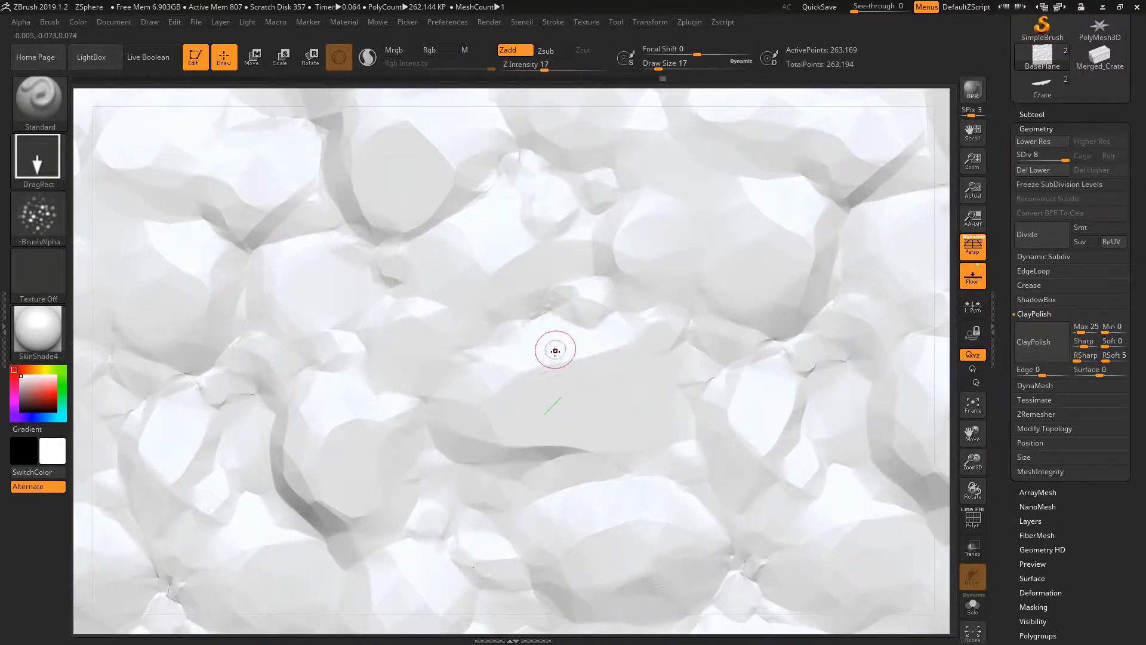
key(space)
drag(591, 394, 605, 397)
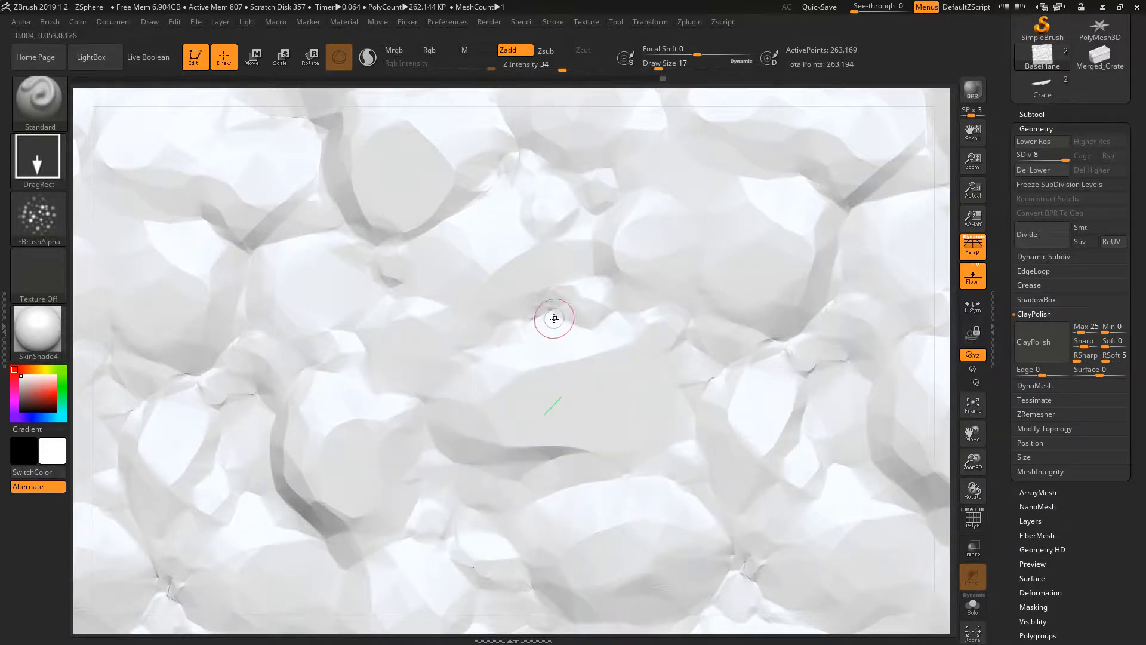
Stamp fine gravel detail with Alpha 07 into the crevices along the upper, left and lower edges of the central rock
drag(551, 312, 559, 350)
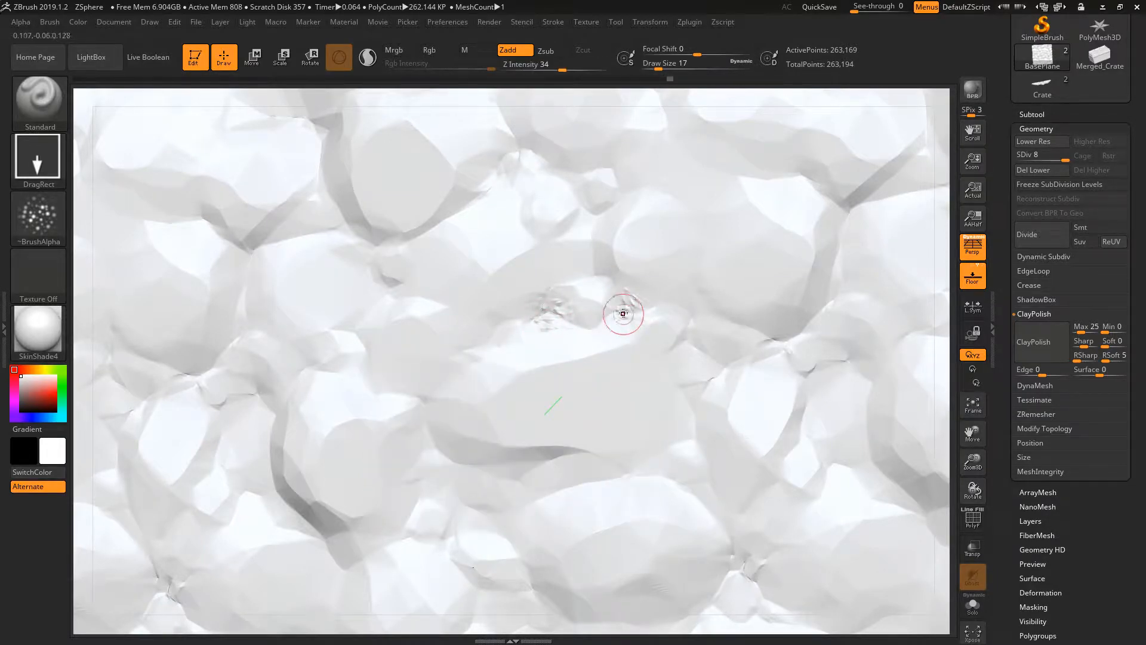
drag(618, 295, 620, 344)
mouse_move(582, 349)
ctrl+right_down()
mouse_move(559, 321)
mouse_move(585, 310)
ctrl+right_up()
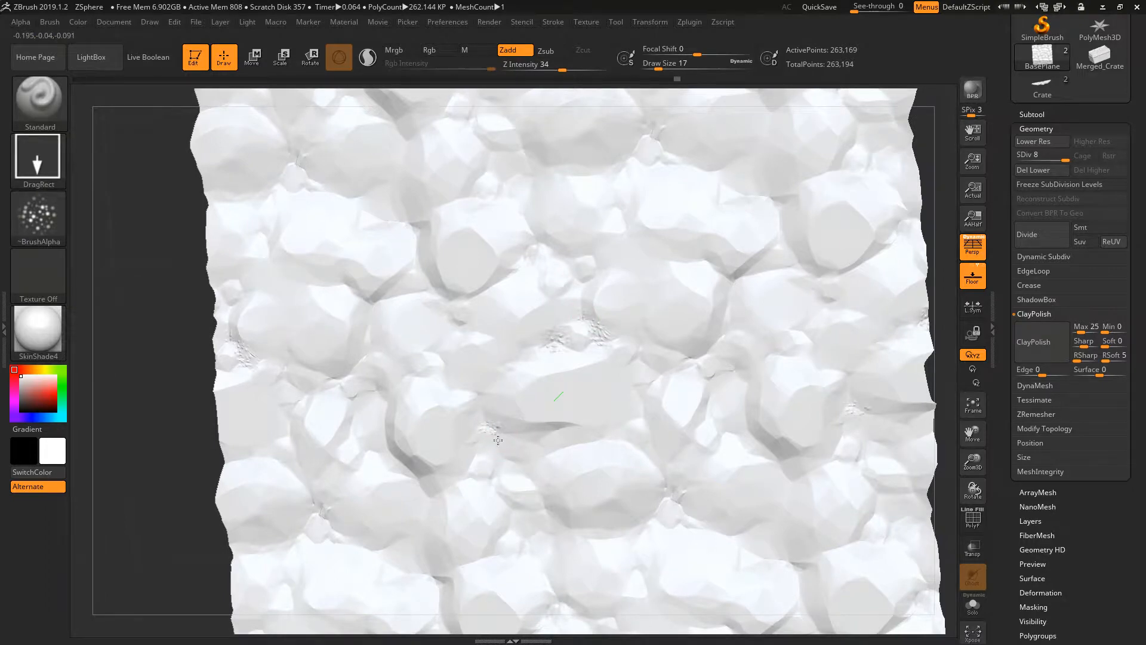
drag(477, 402, 486, 425)
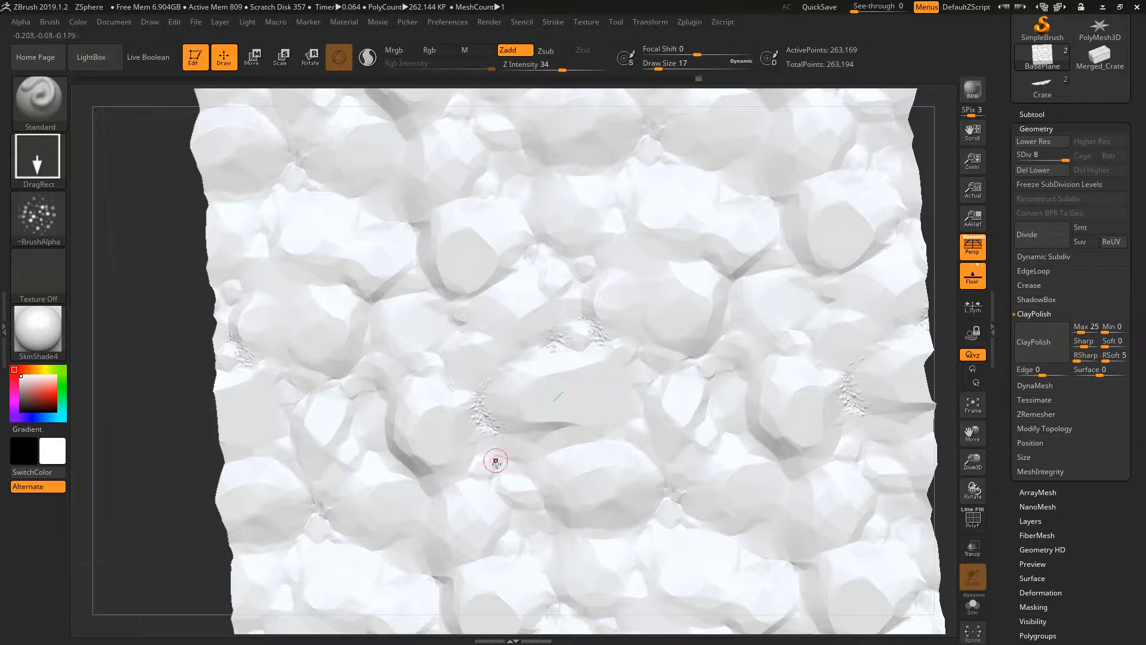
mouse_move(511, 463)
ctrl+right_down()
mouse_move(490, 518)
mouse_move(501, 367)
ctrl+right_up()
mouse_move(506, 421)
alt+right_down()
mouse_move(555, 476)
mouse_move(503, 323)
mouse_move(509, 388)
mouse_move(522, 351)
alt+right_up()
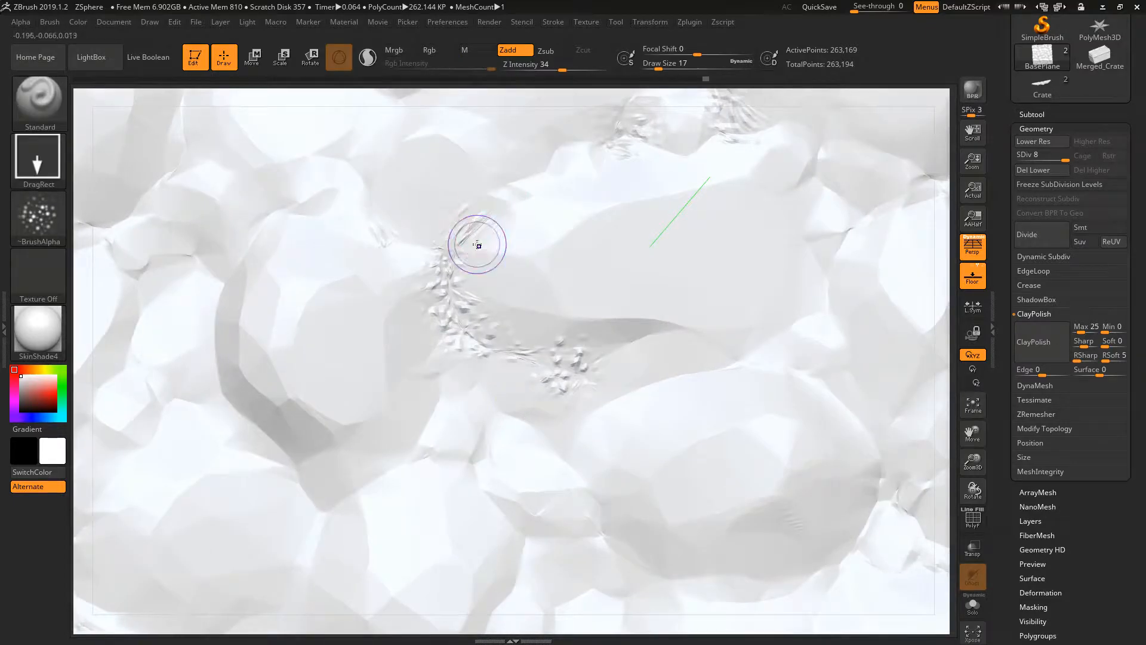
Examine the stamped gravel against the polyframe up close, and check how it reads from a distance
key(shift+f)
key(shift+f)
ctrl+right_drag(481, 226, 495, 270)
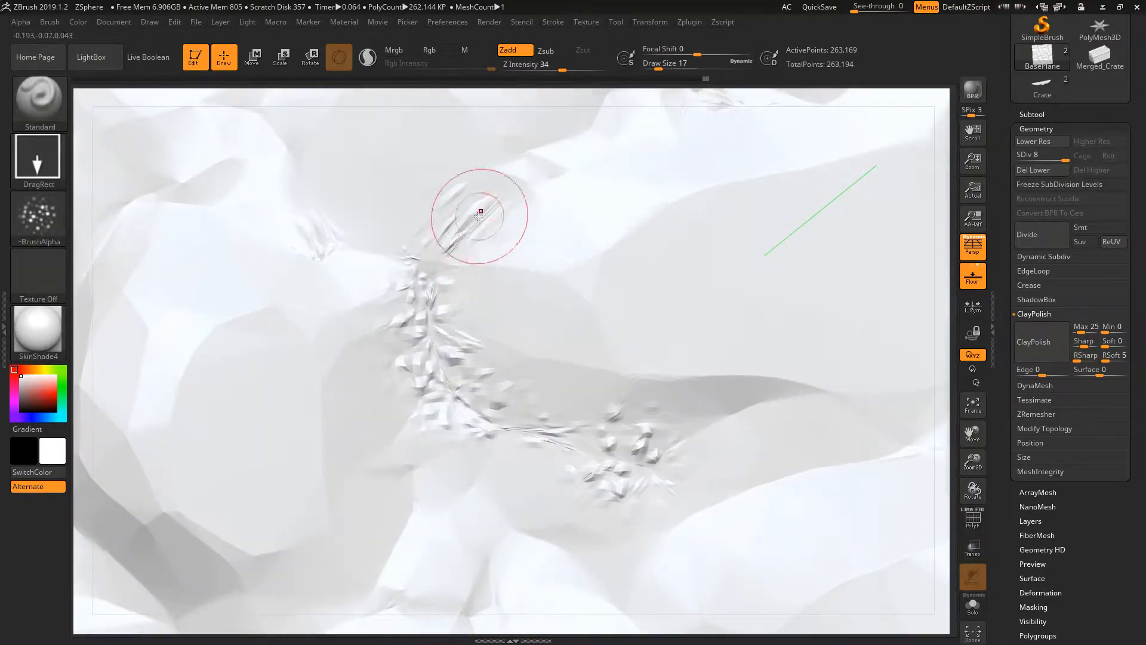
ctrl+right_drag(481, 338, 466, 333)
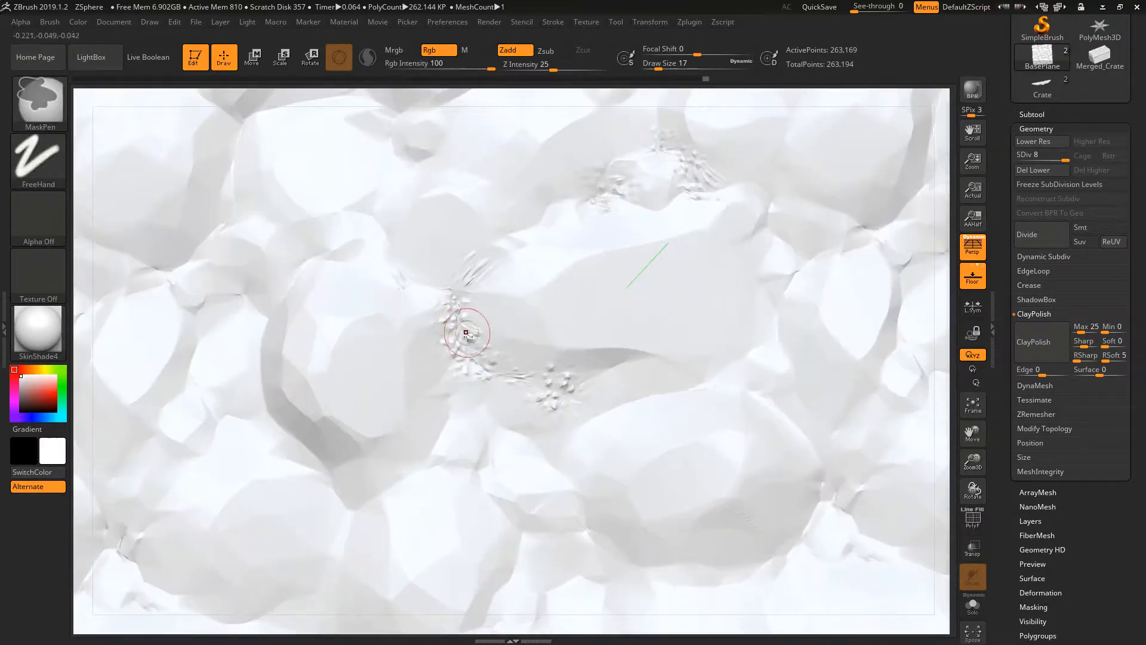
ctrl+right_drag(481, 286, 461, 277)
mouse_move(660, 308)
ctrl+right_down()
mouse_move(618, 320)
mouse_move(666, 356)
ctrl+right_up()
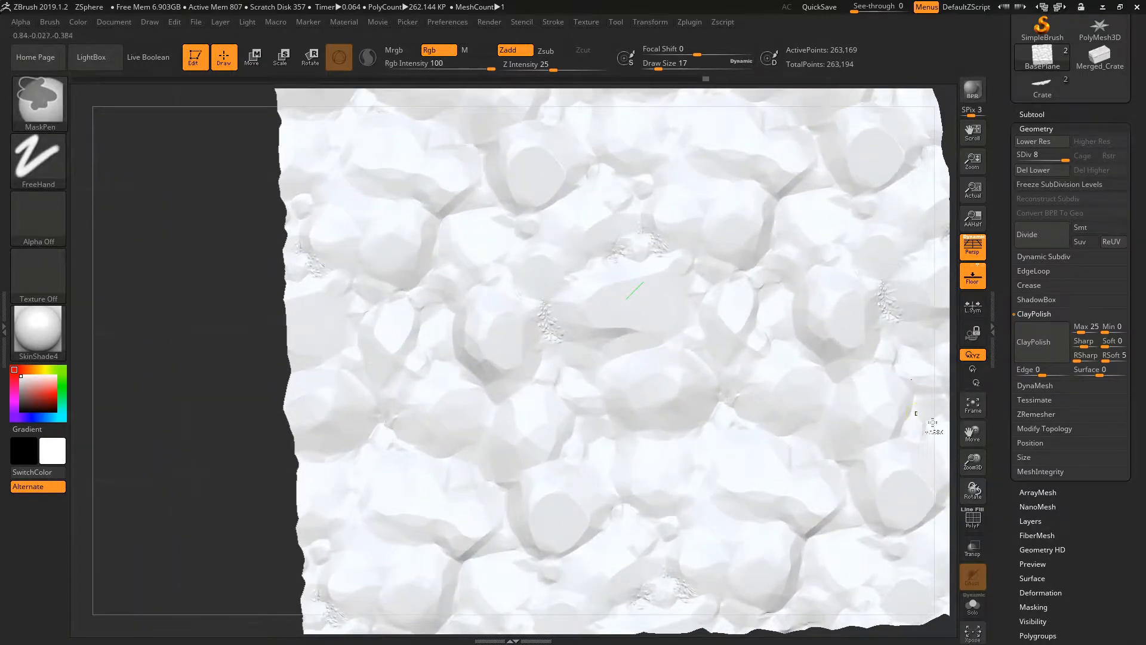
click(1038, 414)
click(1040, 328)
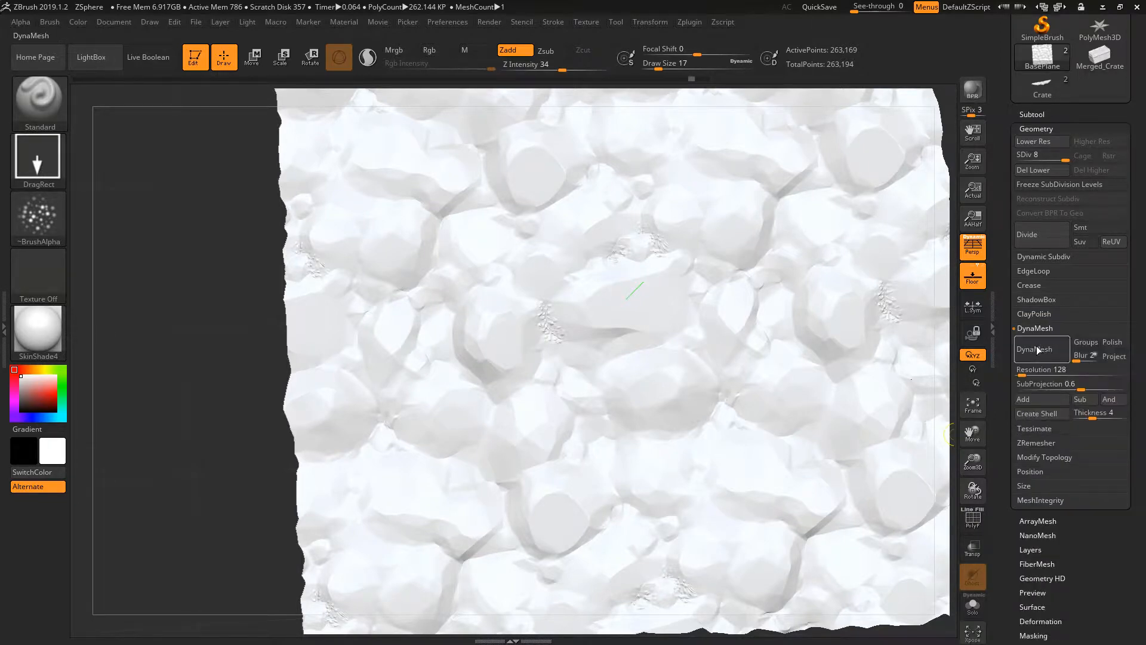
drag(954, 346, 575, 346)
right_drag(574, 346, 513, 326)
alt+right_drag(591, 326, 531, 320)
right_drag(719, 371, 649, 313)
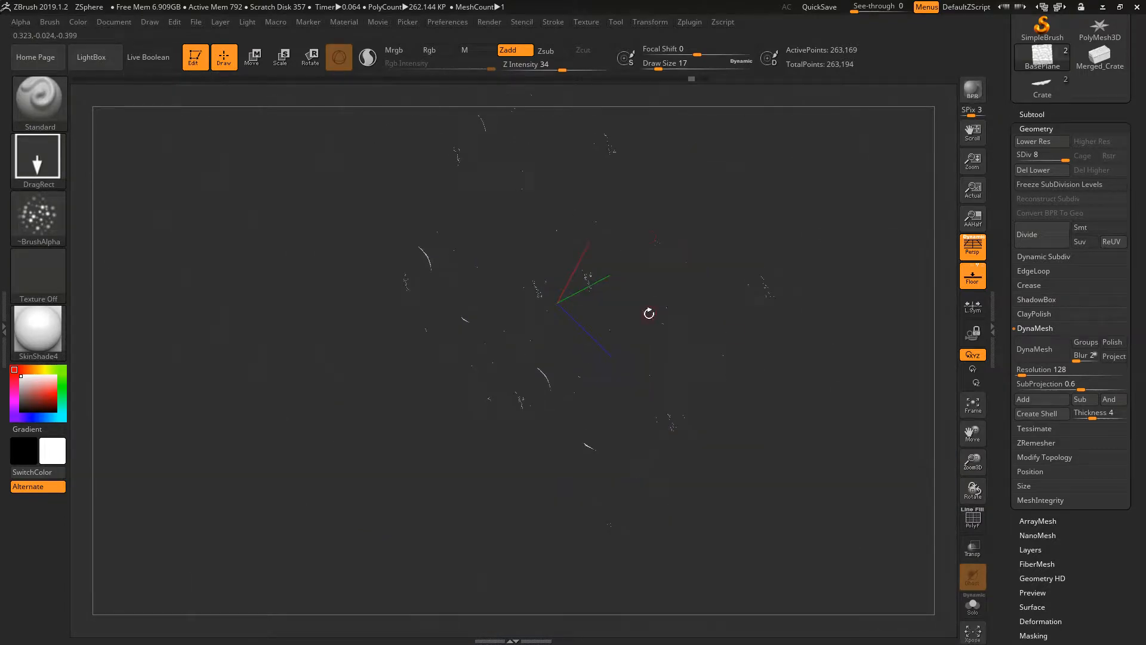
mouse_move(506, 410)
right_down()
mouse_move(520, 340)
mouse_move(545, 332)
mouse_move(520, 313)
mouse_move(555, 299)
mouse_move(570, 263)
mouse_move(562, 404)
mouse_move(582, 406)
right_up()
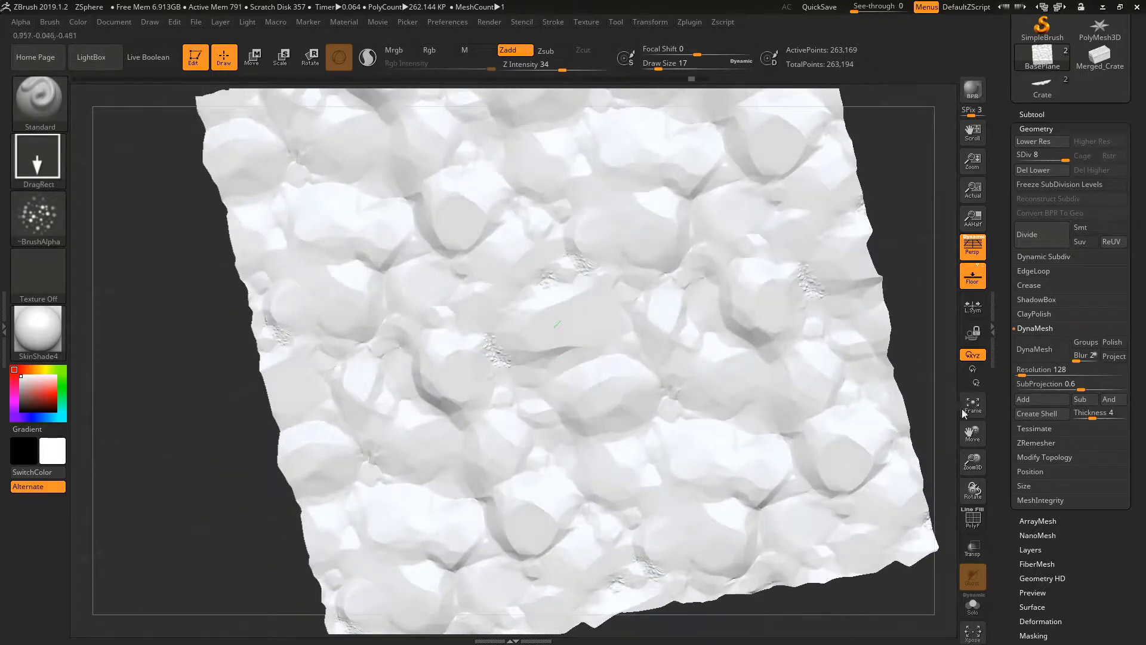
Remesh the rocky surface with ZRemesher at the same polygon count, with Adapt turned off and AdaptiveSize at 50
click(1041, 443)
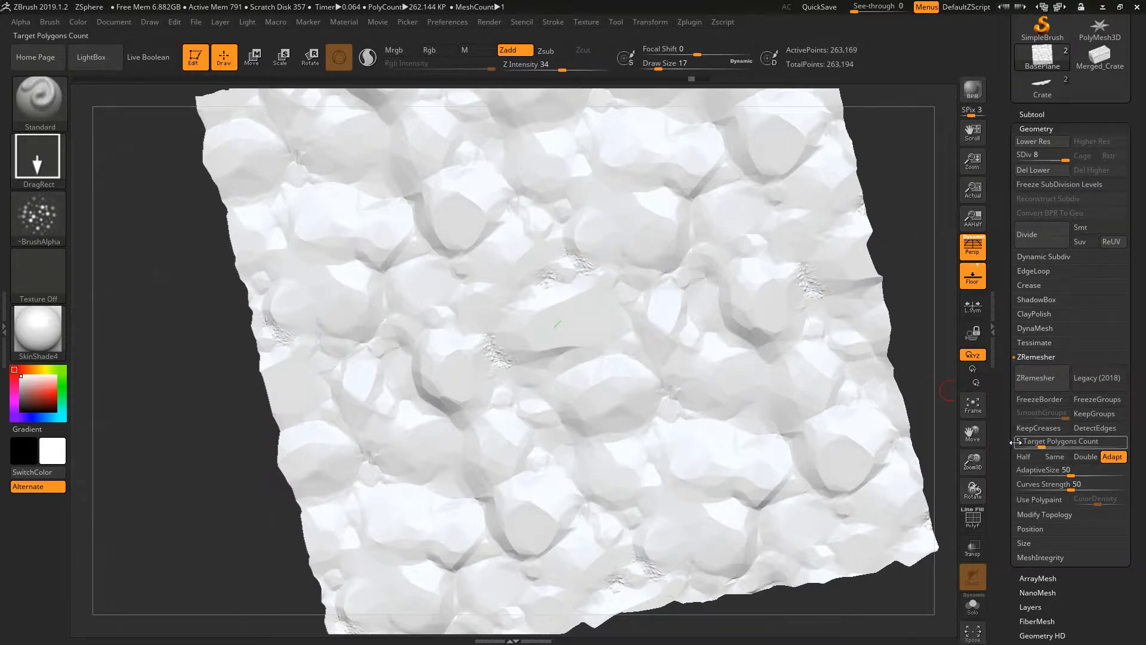
click(1055, 457)
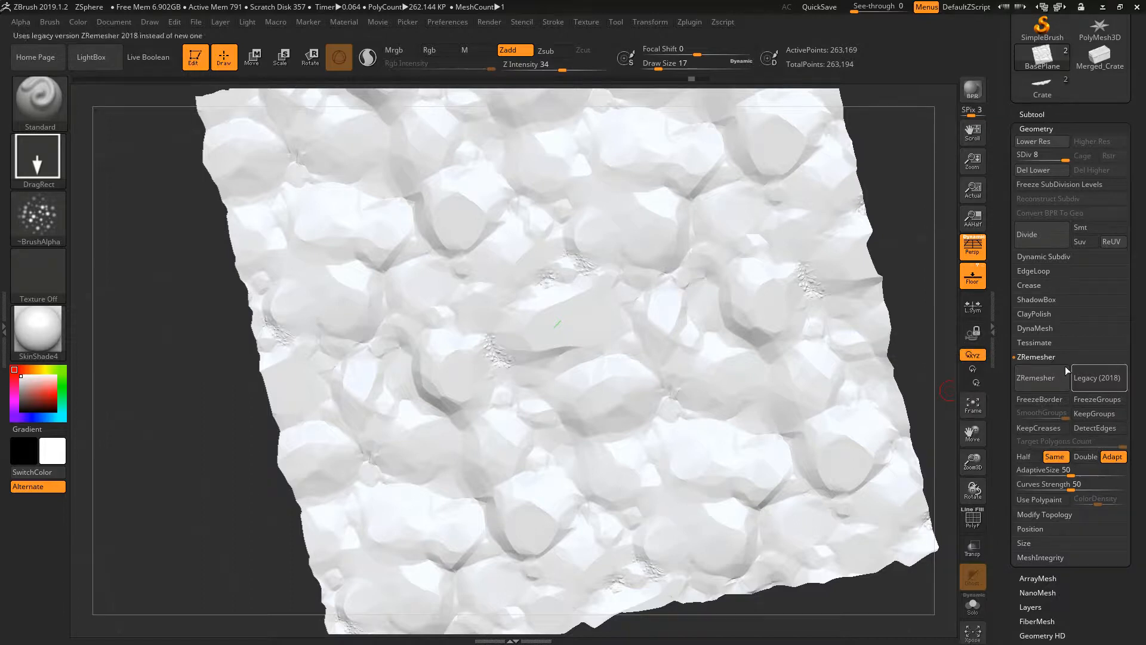
click(1121, 472)
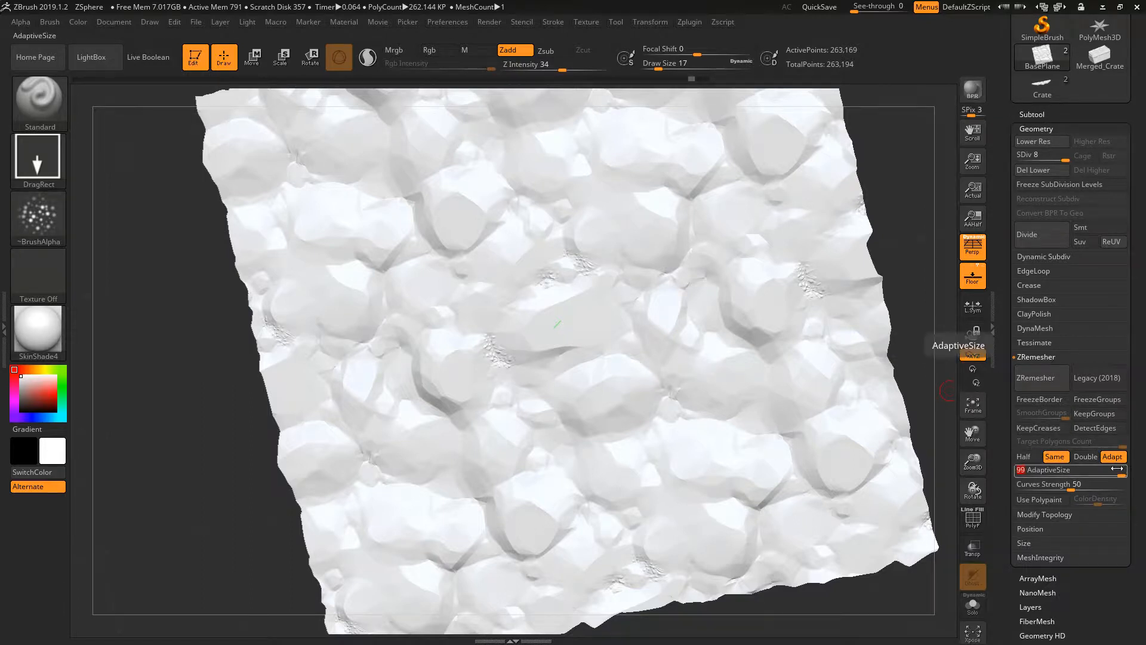
click(1117, 459)
key(ctrl)
click(1067, 470)
drag(1062, 474, 1053, 474)
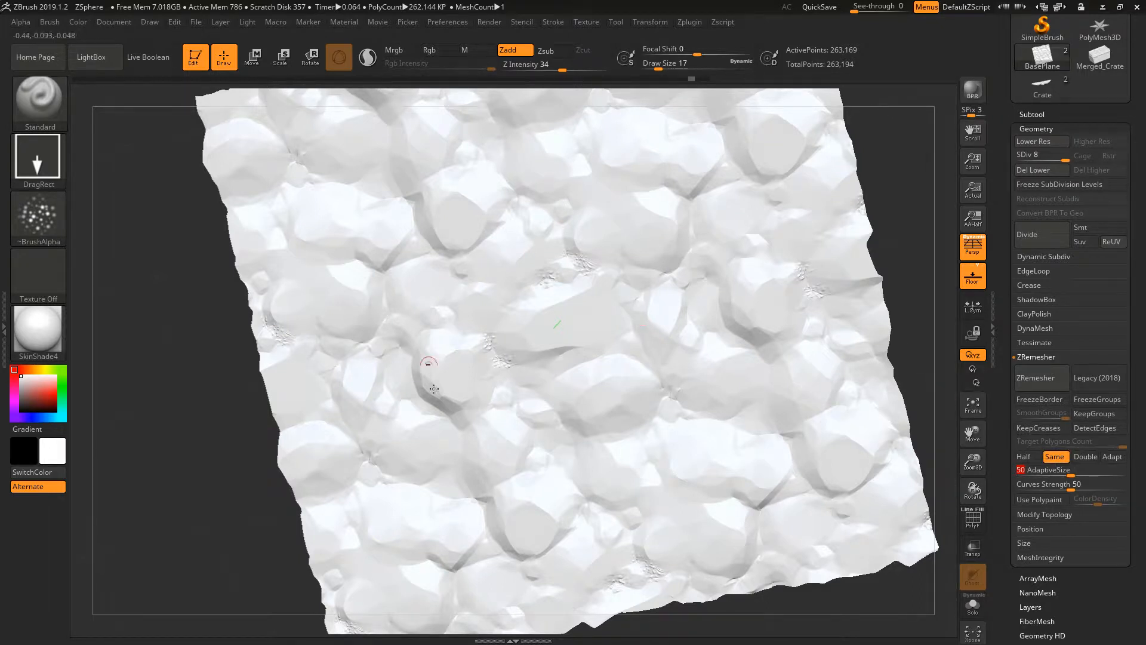
click(1039, 382)
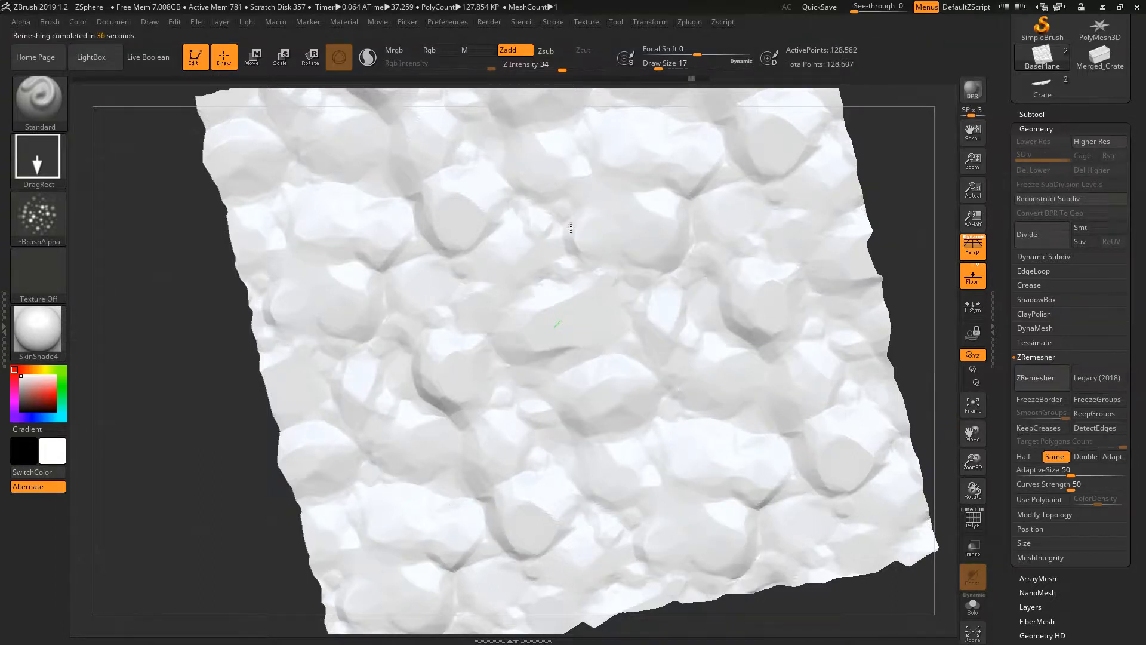
Examine the remeshed rock surface up close with the polyframe turned on and off, checking the edge flow around the rocks
mouse_move(611, 316)
right_down()
mouse_move(493, 389)
mouse_move(529, 404)
mouse_move(498, 356)
mouse_move(517, 376)
mouse_move(506, 325)
mouse_move(527, 361)
mouse_move(540, 358)
mouse_move(520, 263)
mouse_move(570, 364)
mouse_move(647, 337)
mouse_move(602, 263)
mouse_move(555, 299)
mouse_move(524, 260)
mouse_move(537, 310)
mouse_move(525, 311)
right_up()
key(shift+f)
key(shift+f)
key(shift+f)
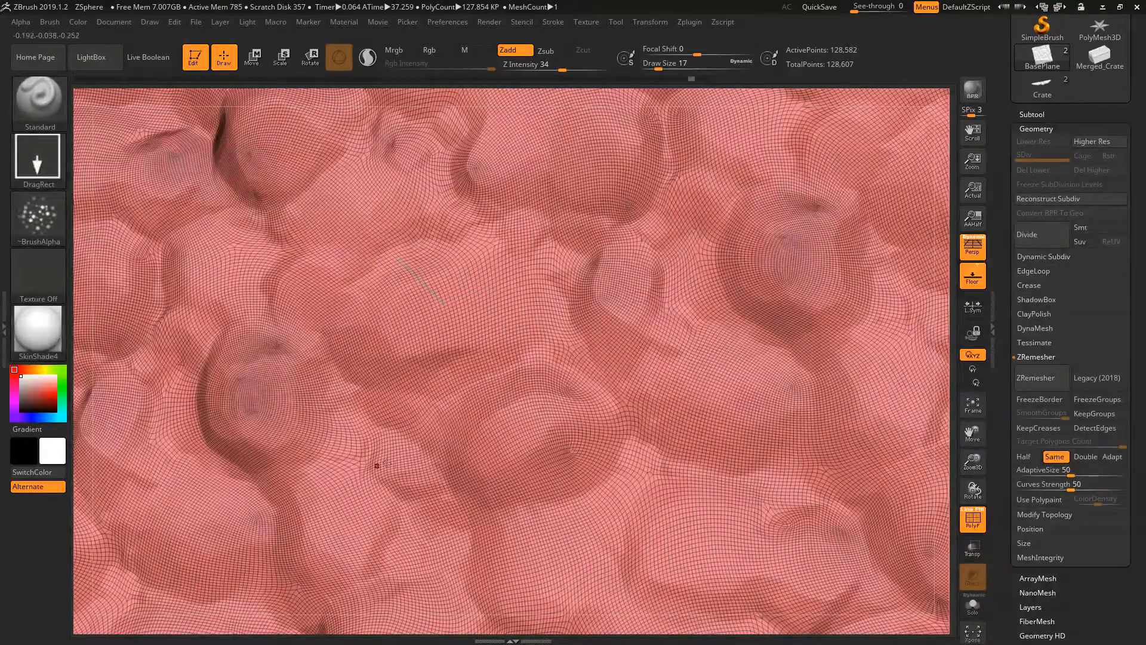
mouse_move(722, 322)
right_down()
mouse_move(710, 343)
mouse_move(649, 326)
mouse_move(621, 334)
mouse_move(511, 268)
mouse_move(523, 241)
right_up()
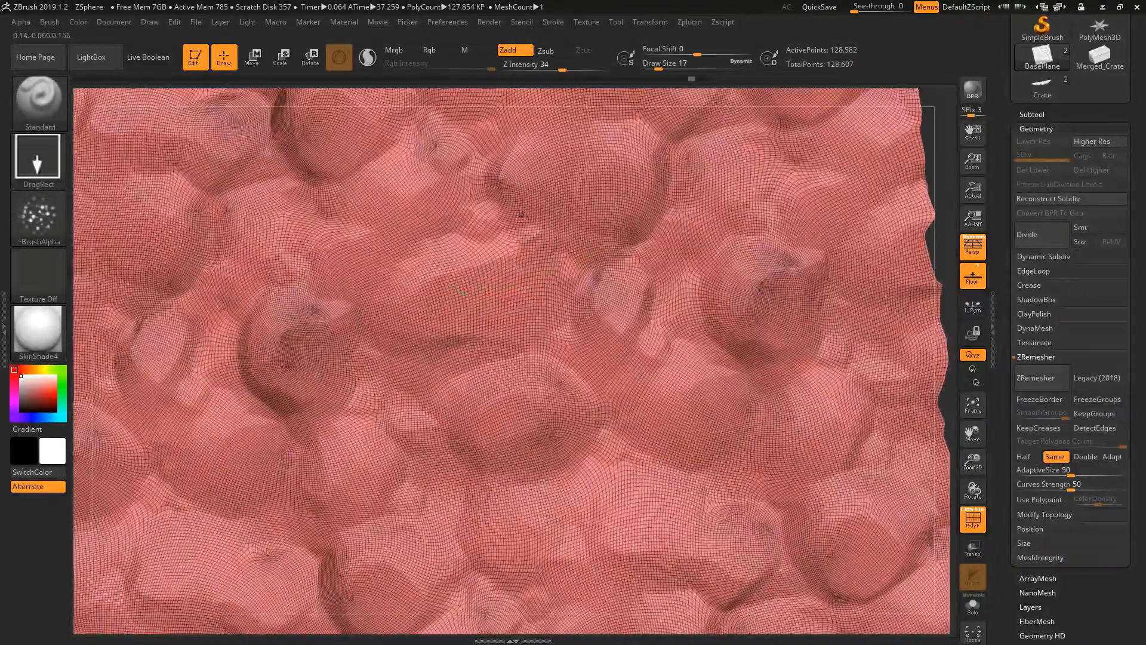
key(shift+f)
key(shift+f)
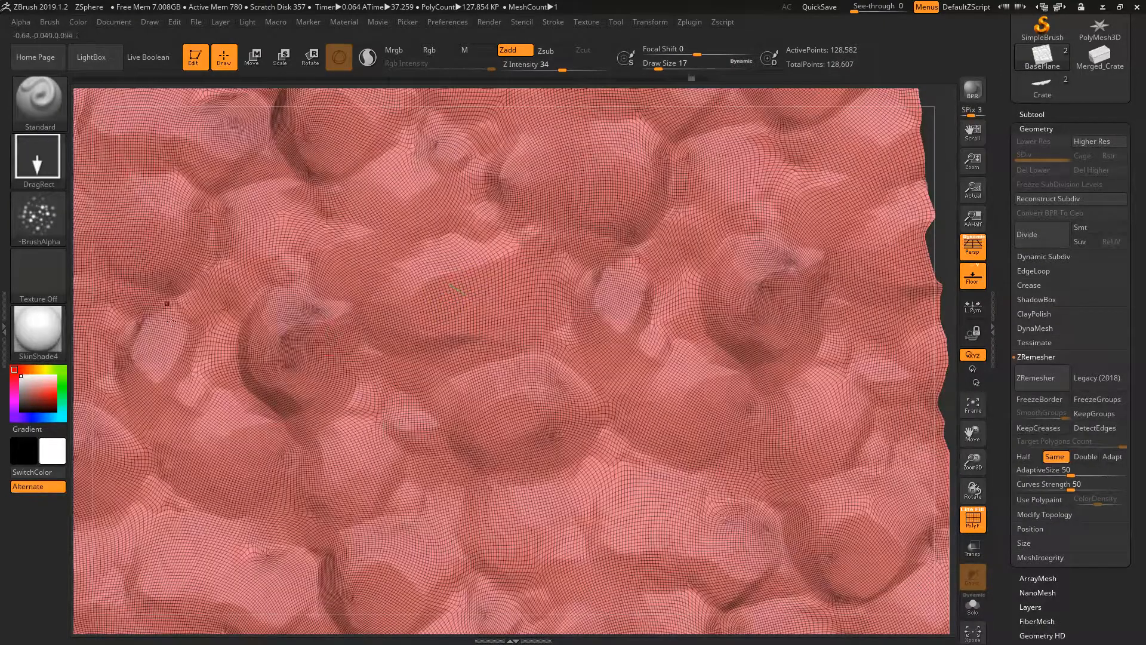
key(shift+f)
mouse_move(558, 379)
ctrl+right_down()
mouse_move(440, 345)
mouse_move(484, 356)
mouse_move(840, 185)
ctrl+right_up()
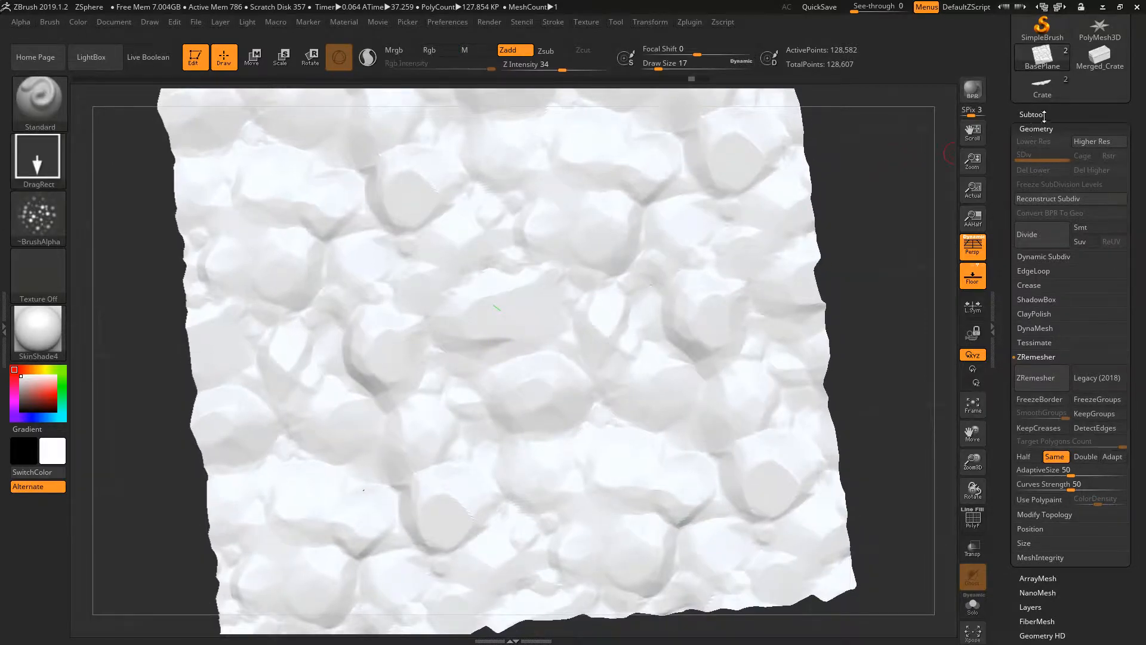
Divide the remeshed surface to subdivision level 2 with Smt enabled, replacing the first unsmoothed division
key(ctrl)
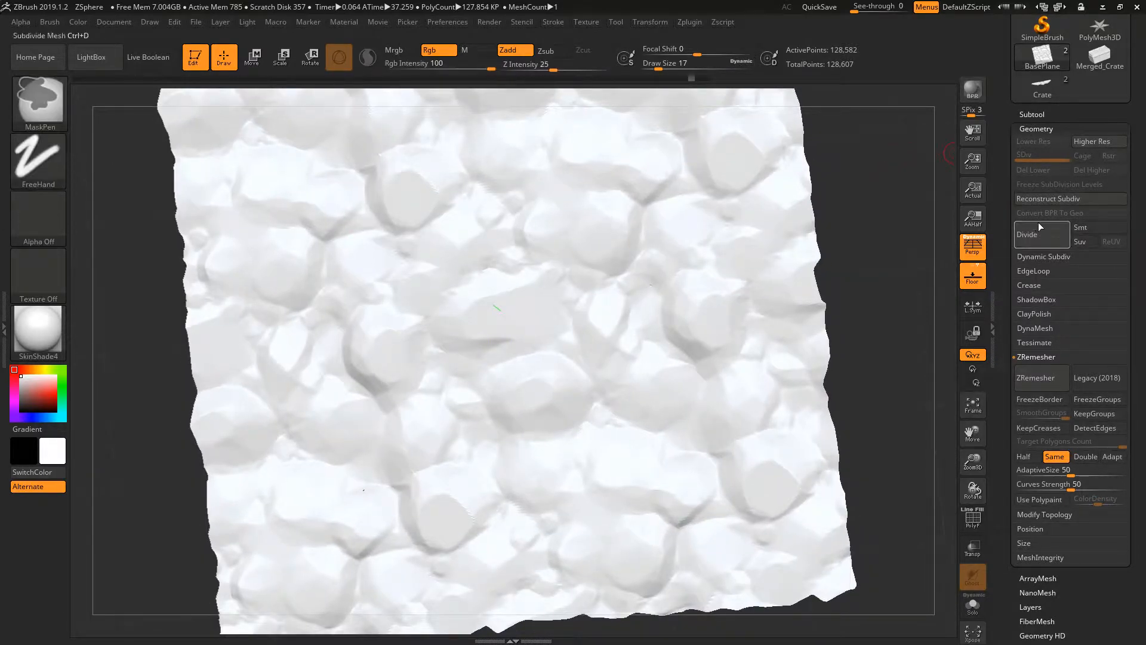
click(1025, 237)
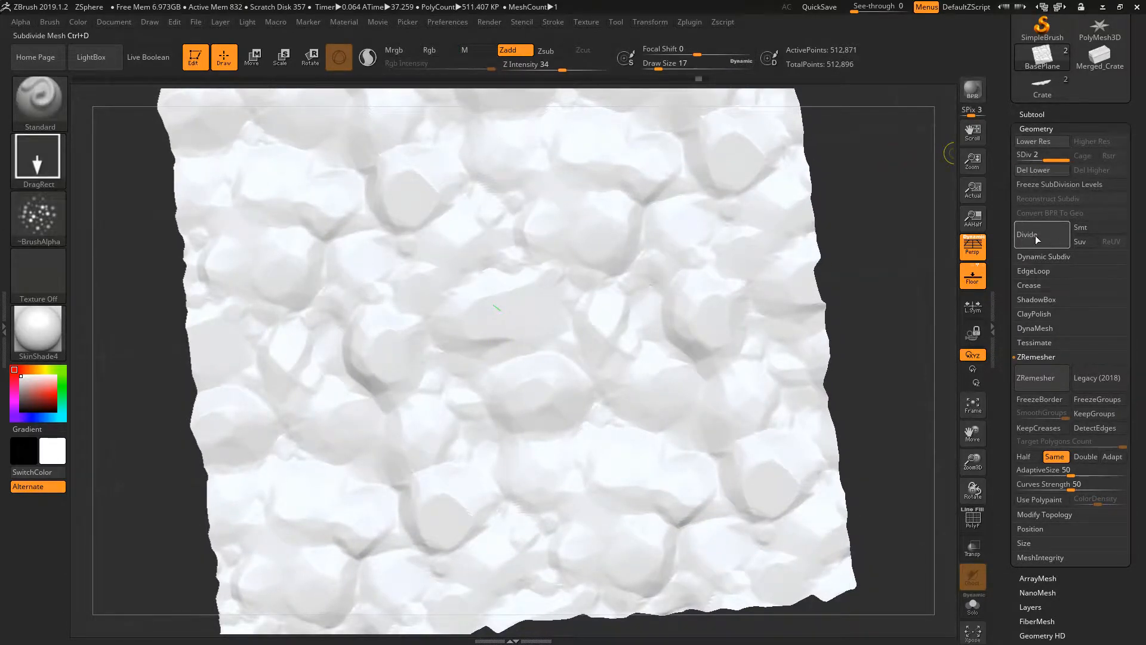
key(shift+d)
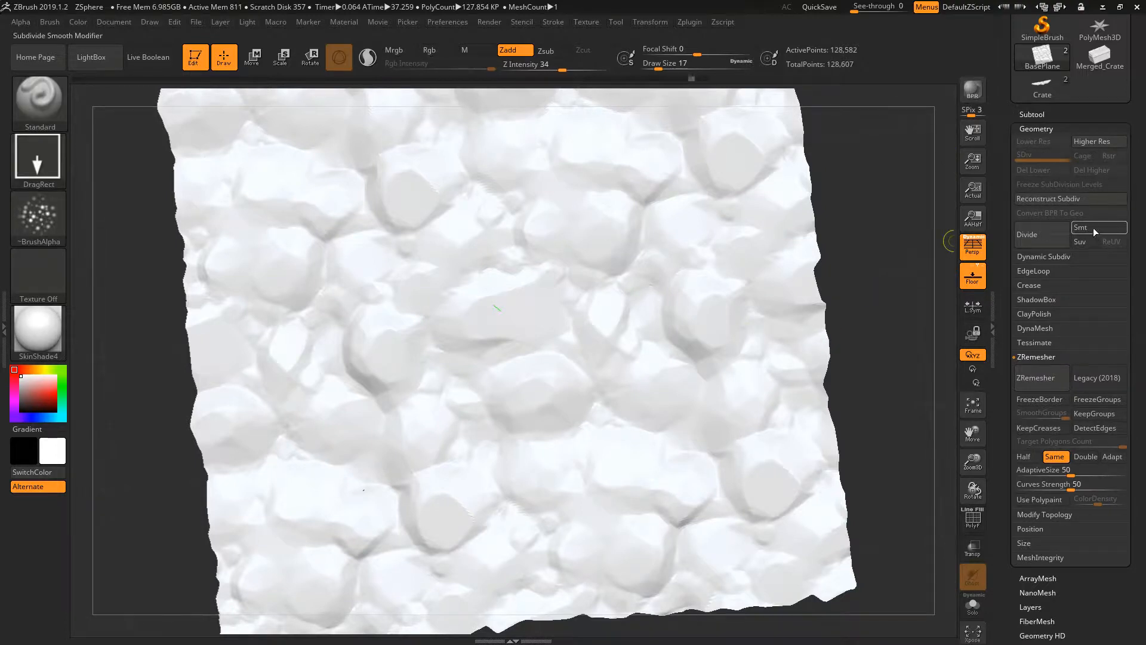
key(d)
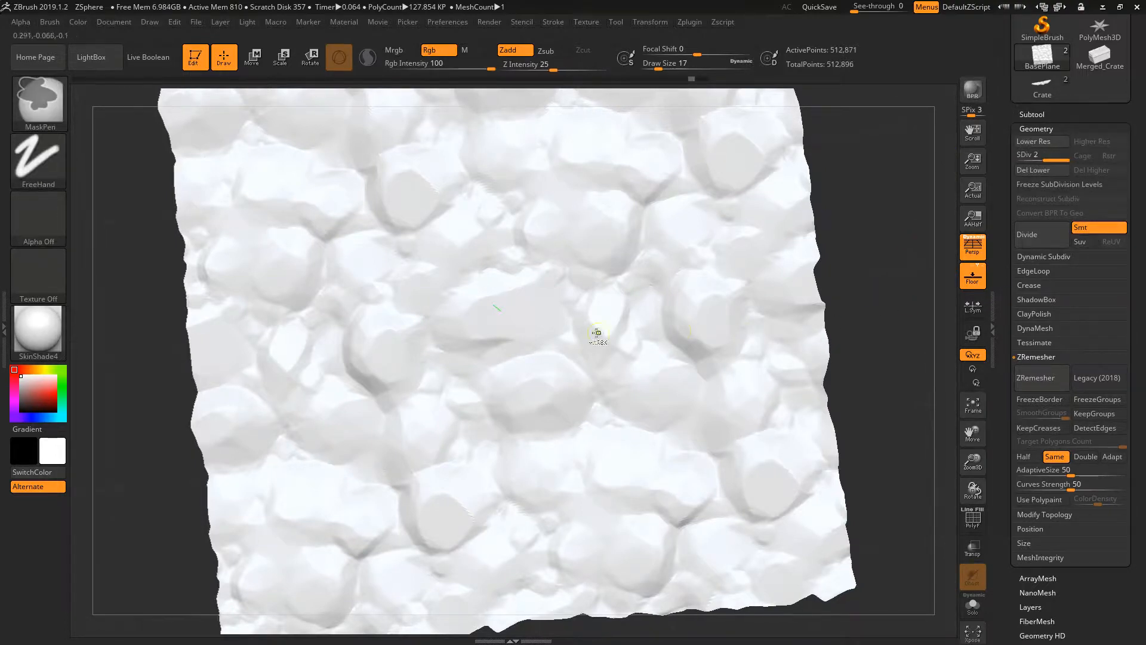
scroll(468, 396, up, 3)
scroll(315, 208, down, 5)
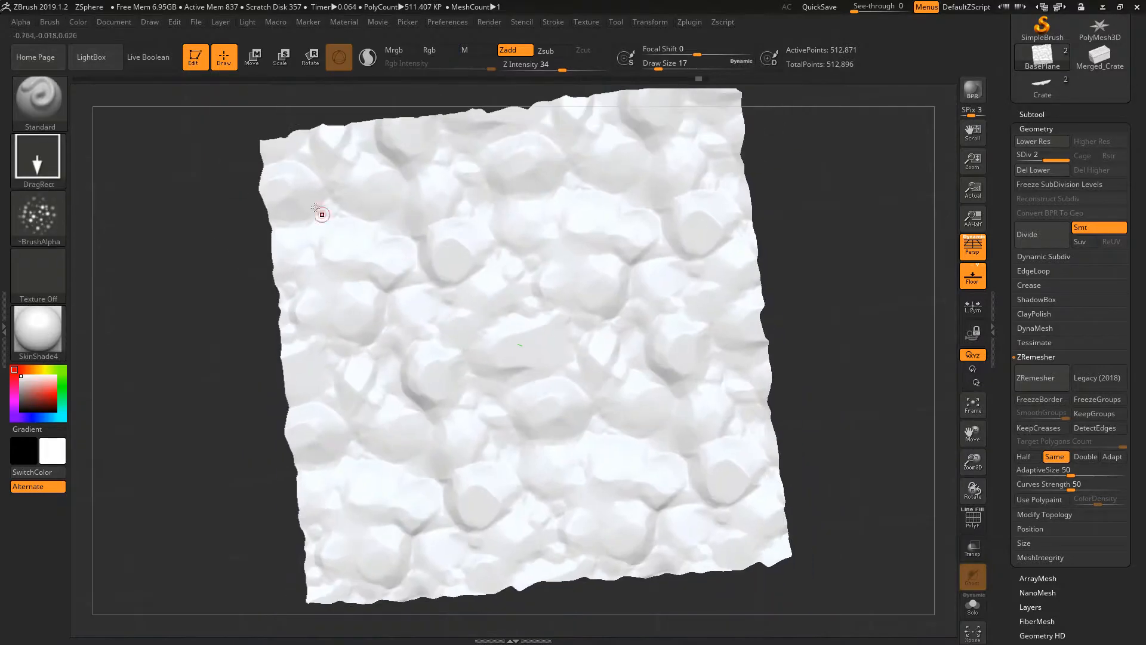
Undo the test stamp and stamp gravel beside the central rock using Draw Size 59 and Z Intensity 10
scroll(460, 378, up, 5)
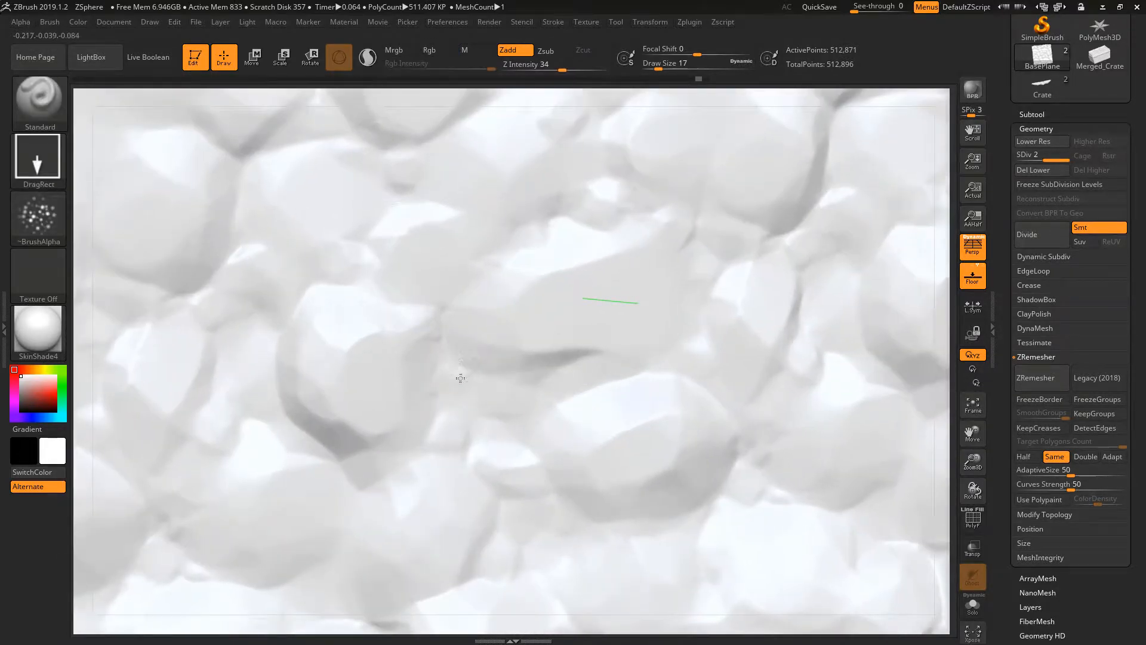
drag(460, 378, 476, 439)
key(ctrl+z)
key(space)
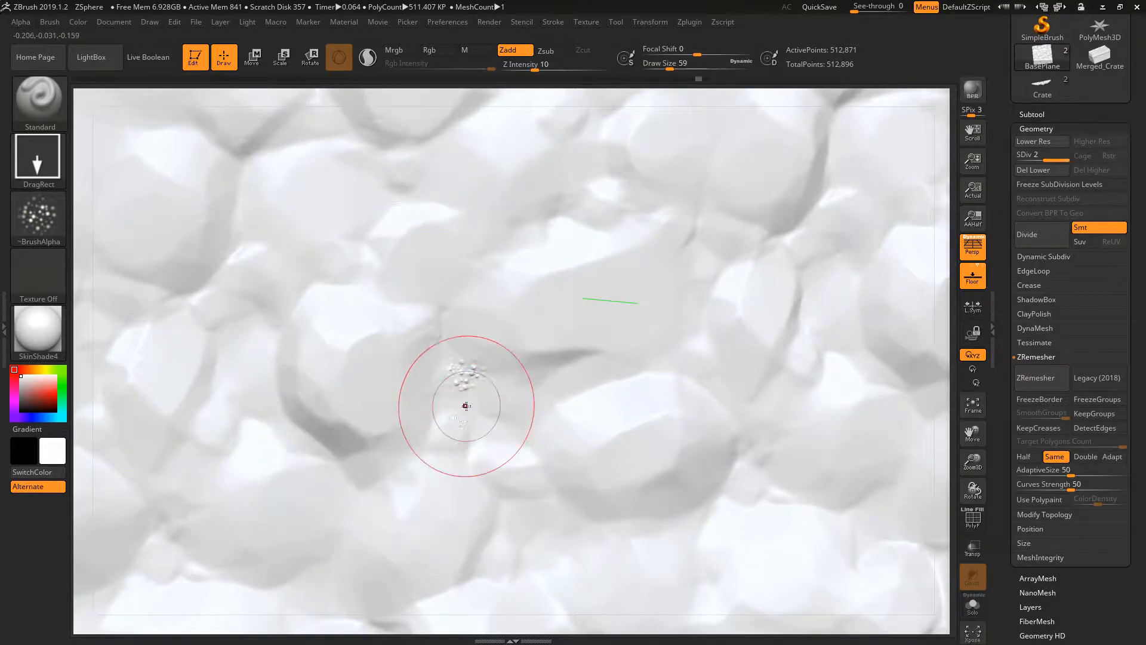
key(ctrl)
mouse_move(462, 424)
ctrl+right_down()
mouse_move(456, 411)
mouse_move(476, 425)
mouse_move(479, 490)
mouse_move(484, 427)
mouse_move(561, 524)
mouse_move(519, 438)
mouse_move(501, 440)
mouse_move(530, 493)
mouse_move(455, 360)
ctrl+right_up()
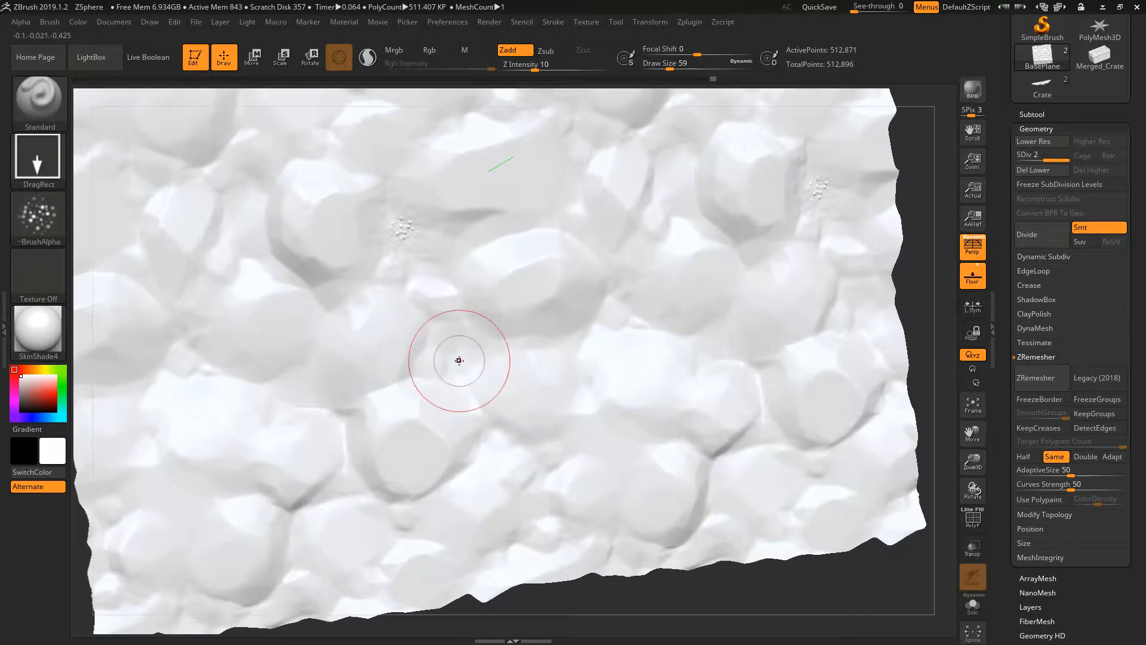
Set the brush to Draw Size 33 and Z Intensity 14 and stamp gravel into the crevices below and around the central rock
key(space)
drag(470, 375, 482, 412)
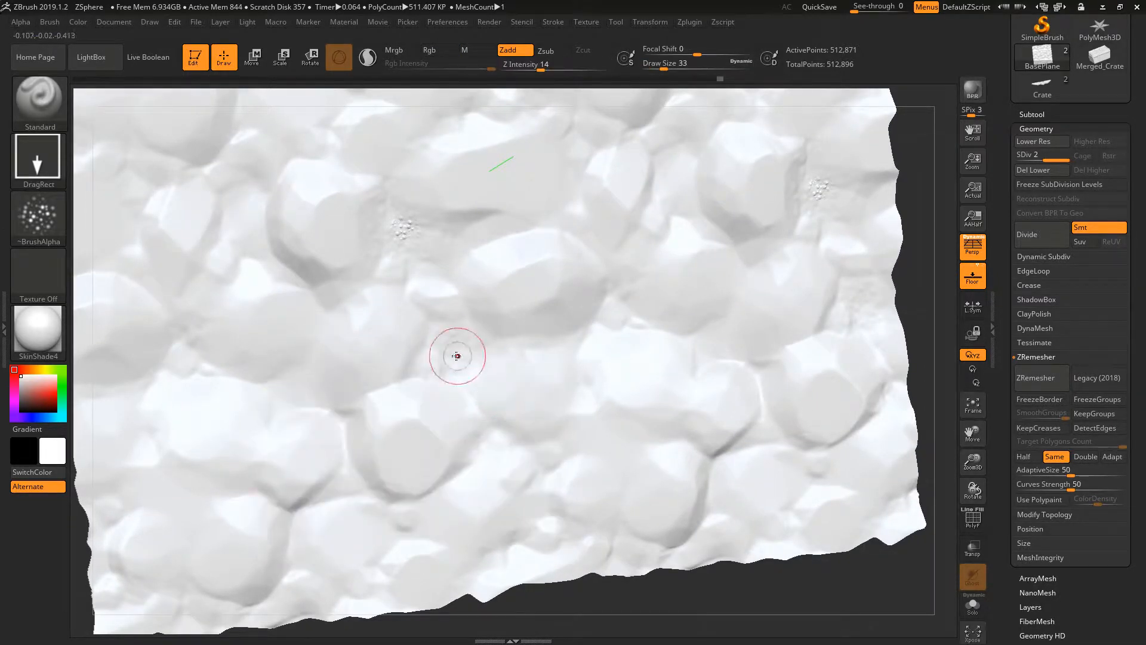
drag(443, 340, 456, 358)
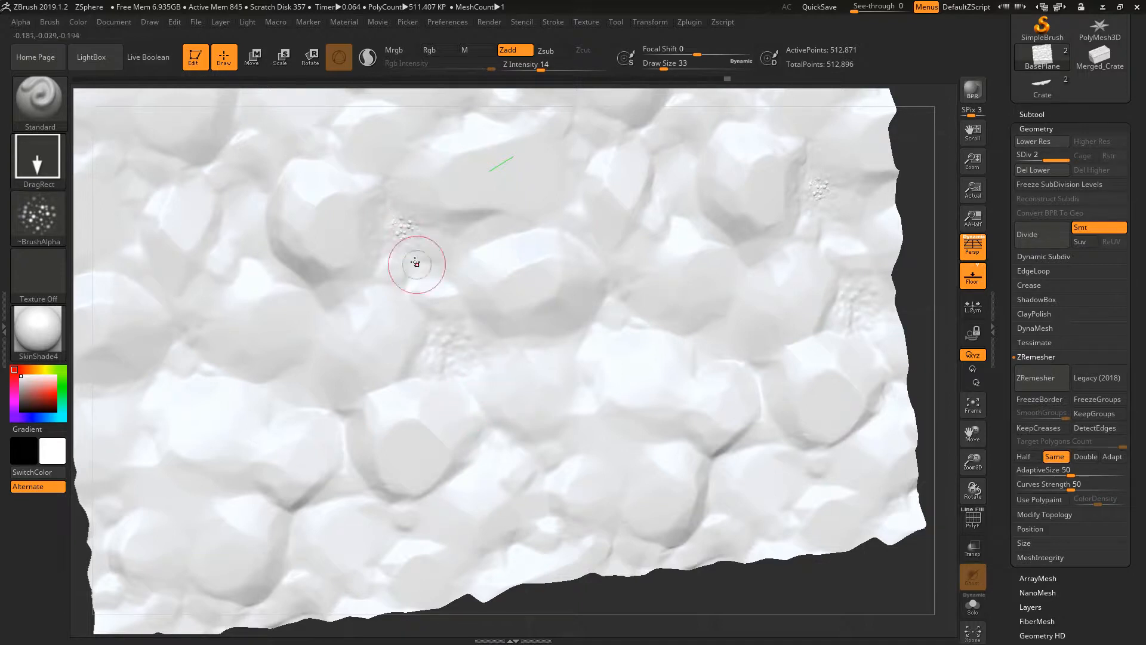
ctrl+right_drag(406, 244, 437, 279)
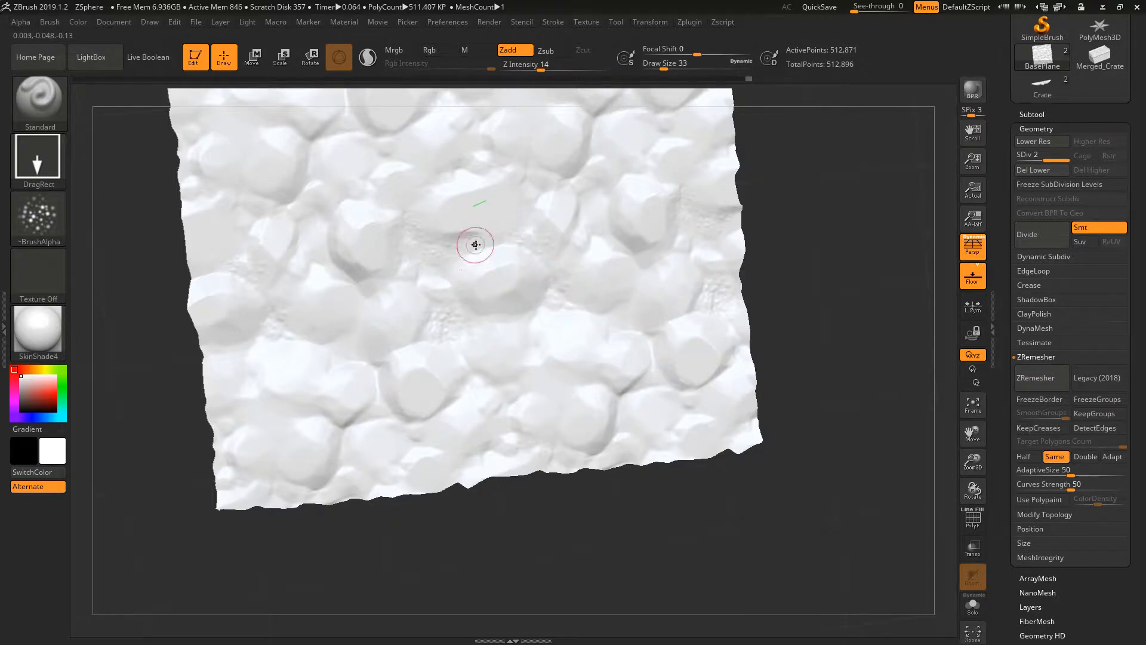
mouse_move(561, 302)
ctrl+right_down()
mouse_move(512, 294)
mouse_move(514, 311)
ctrl+right_up()
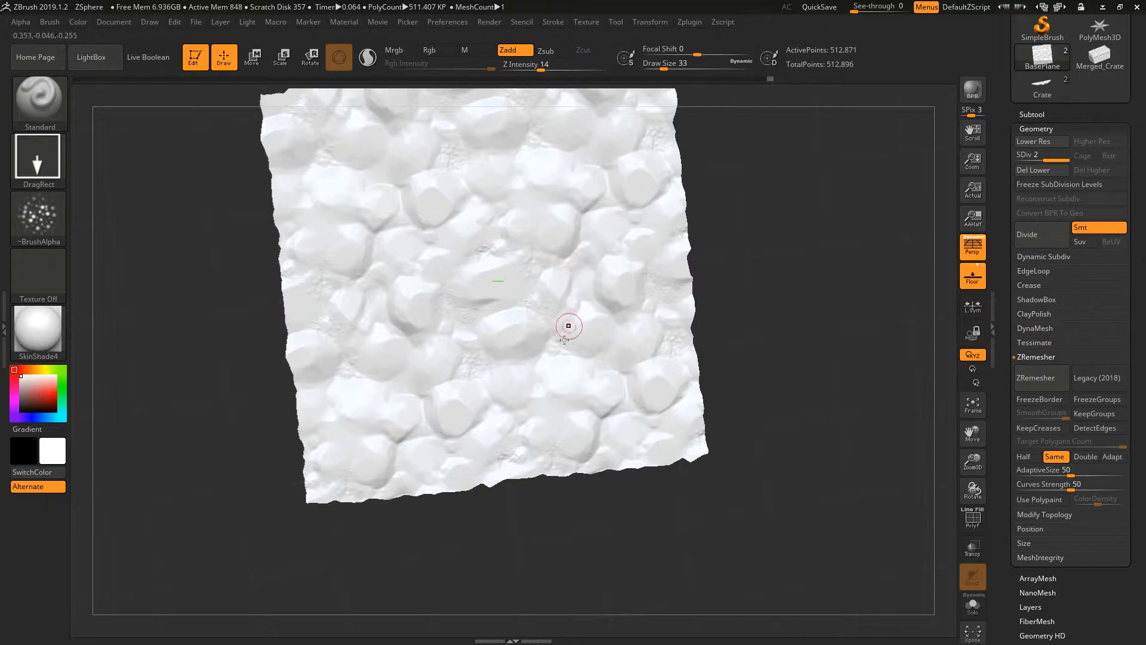
Continue stamping gravel into the remaining crevices between the rocks across the whole tile
key(shift)
key(shift)
key(shift)
mouse_move(553, 261)
ctrl+right_down()
mouse_move(555, 394)
mouse_move(522, 338)
ctrl+right_up()
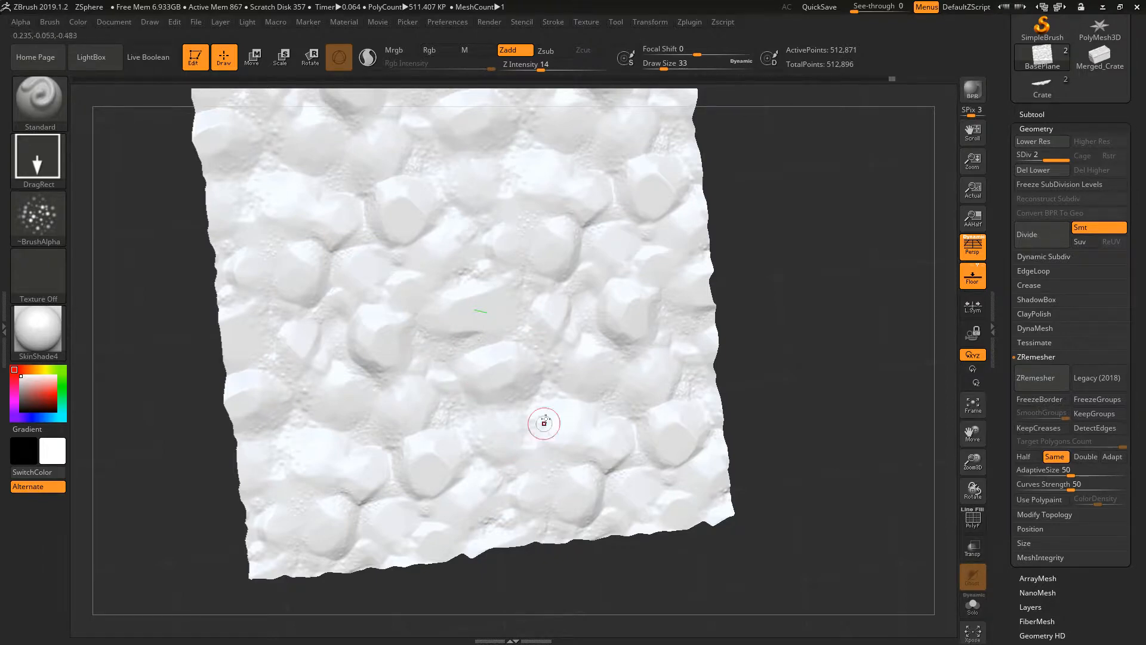
ctrl+right_drag(560, 377, 546, 340)
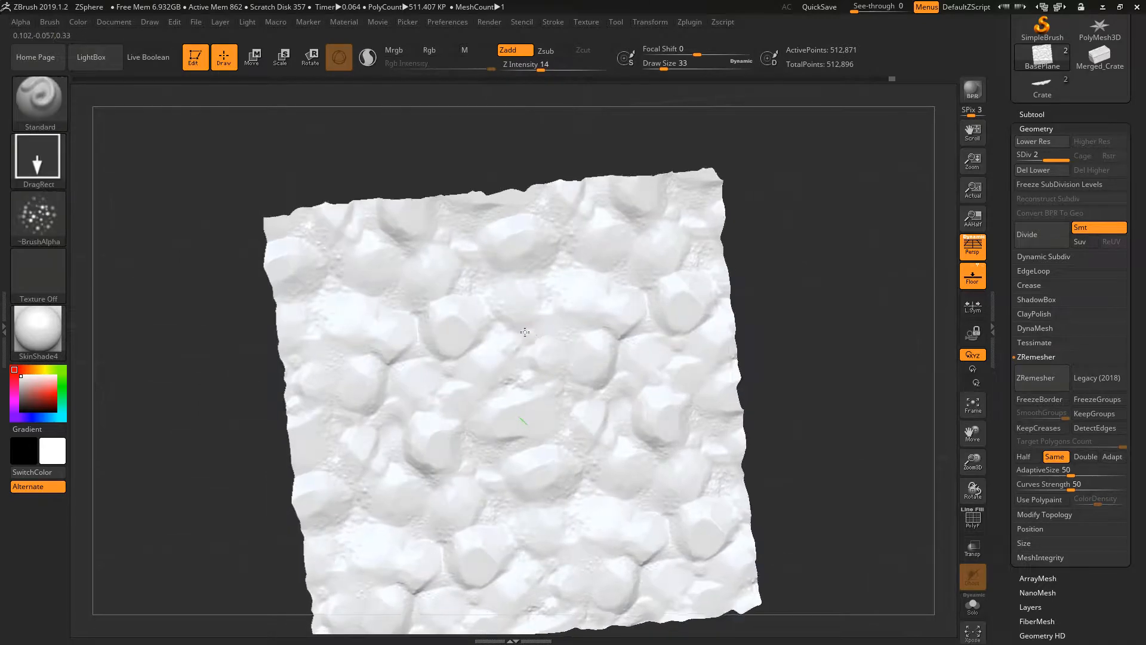
mouse_move(555, 263)
right_down()
mouse_move(503, 295)
mouse_move(527, 397)
mouse_move(488, 286)
right_up()
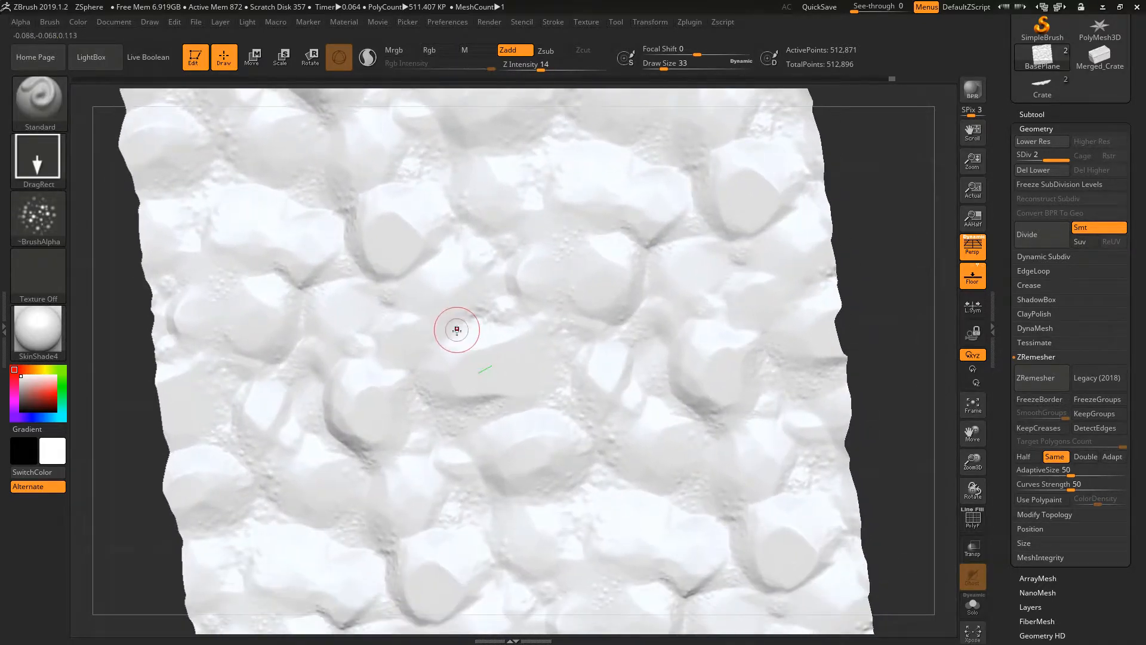
ctrl+right_drag(522, 350, 522, 292)
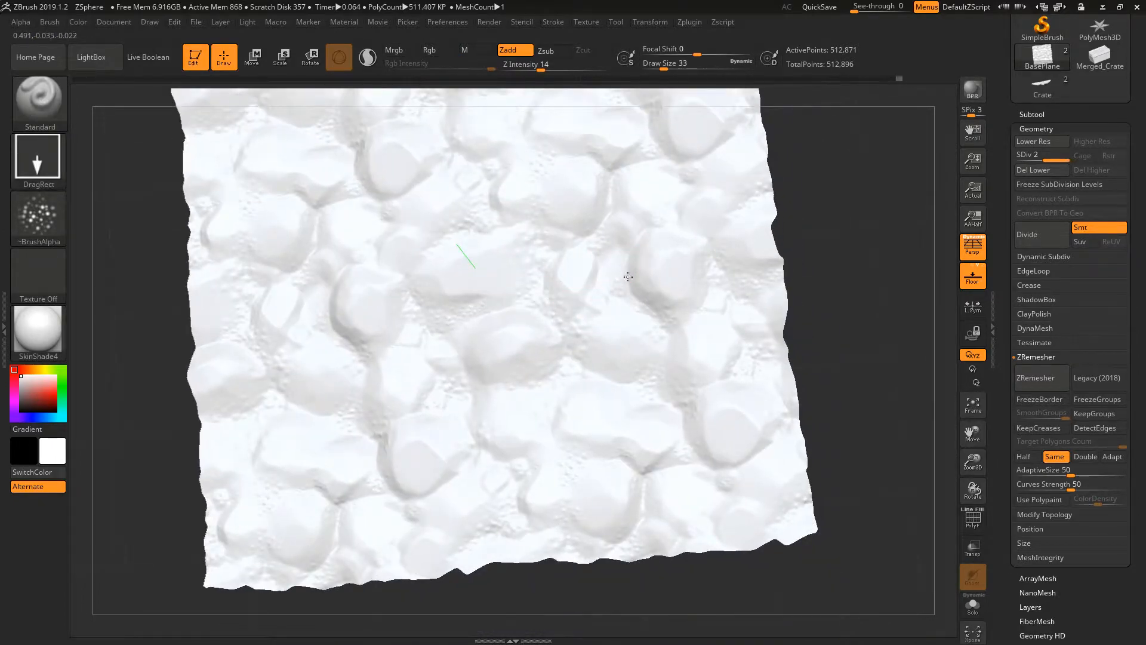
right_drag(625, 298, 630, 301)
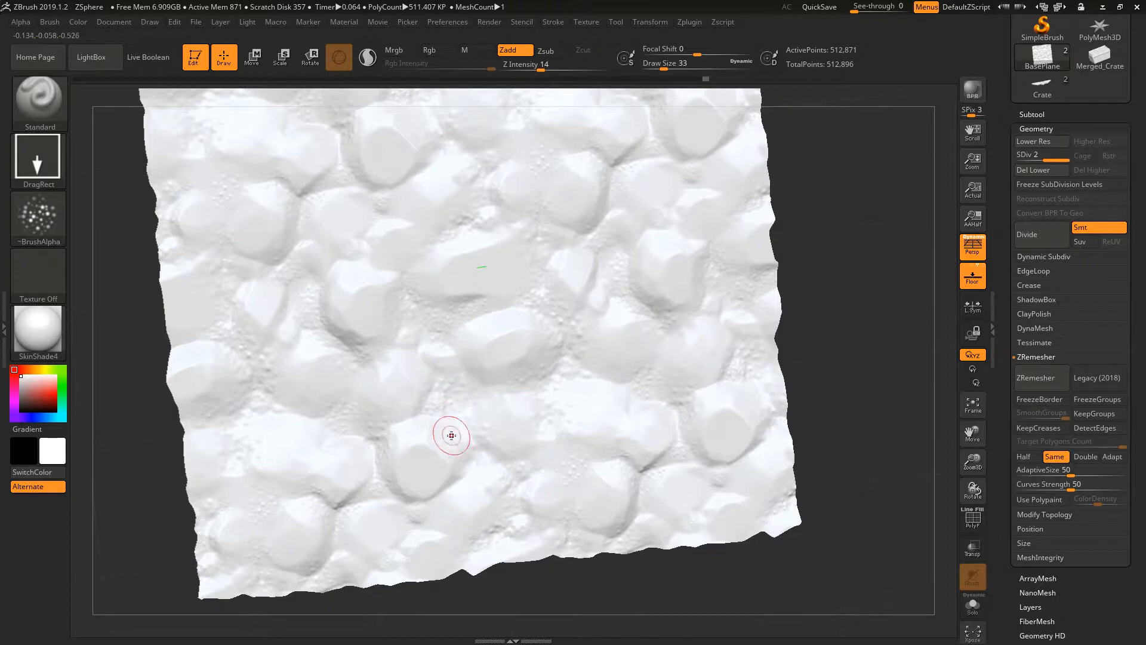
Change the brush alpha to Alpha 23 and stamp its finer pebble pattern into the crevices between the rocks
click(38, 236)
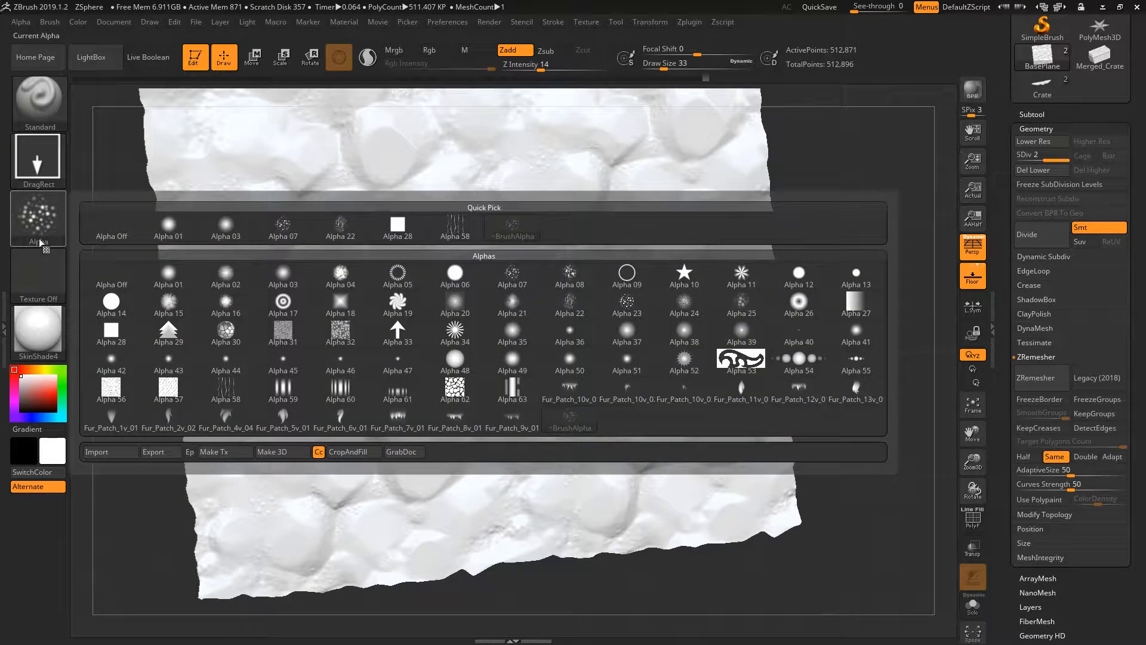
mouse_move(463, 241)
mouse_move(333, 236)
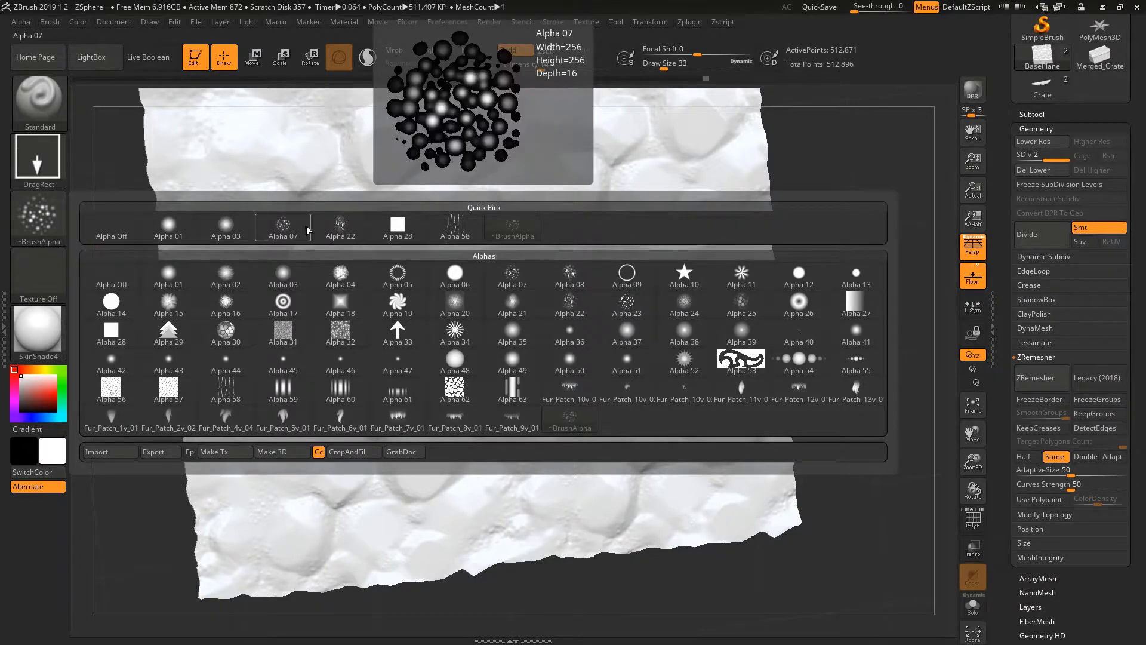
click(626, 303)
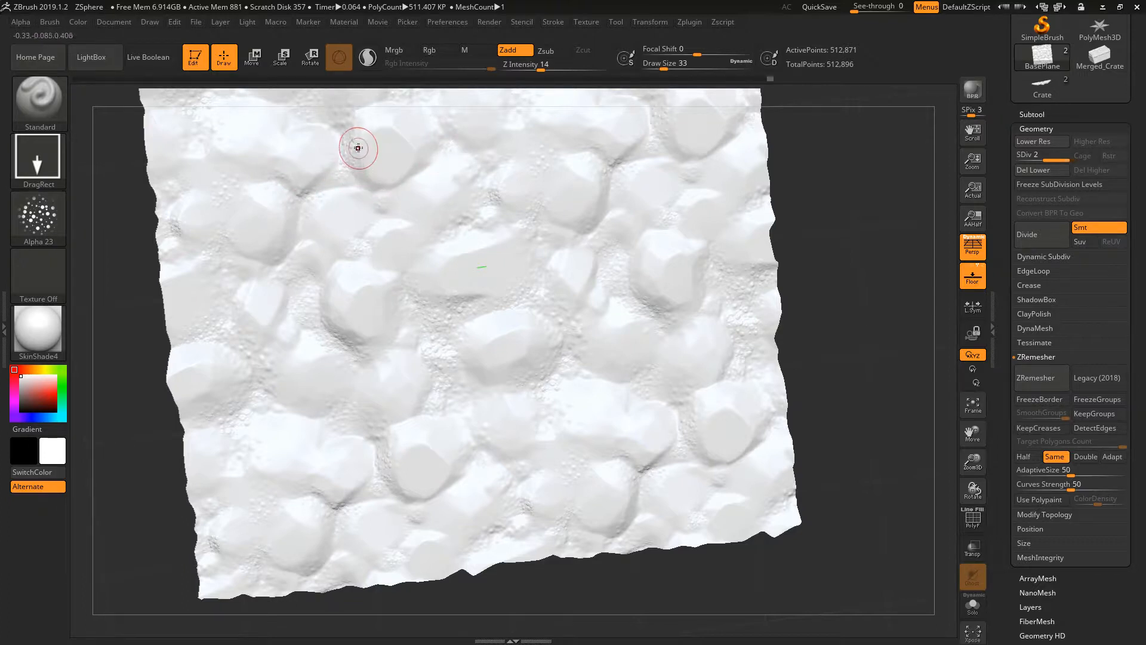
key(shift)
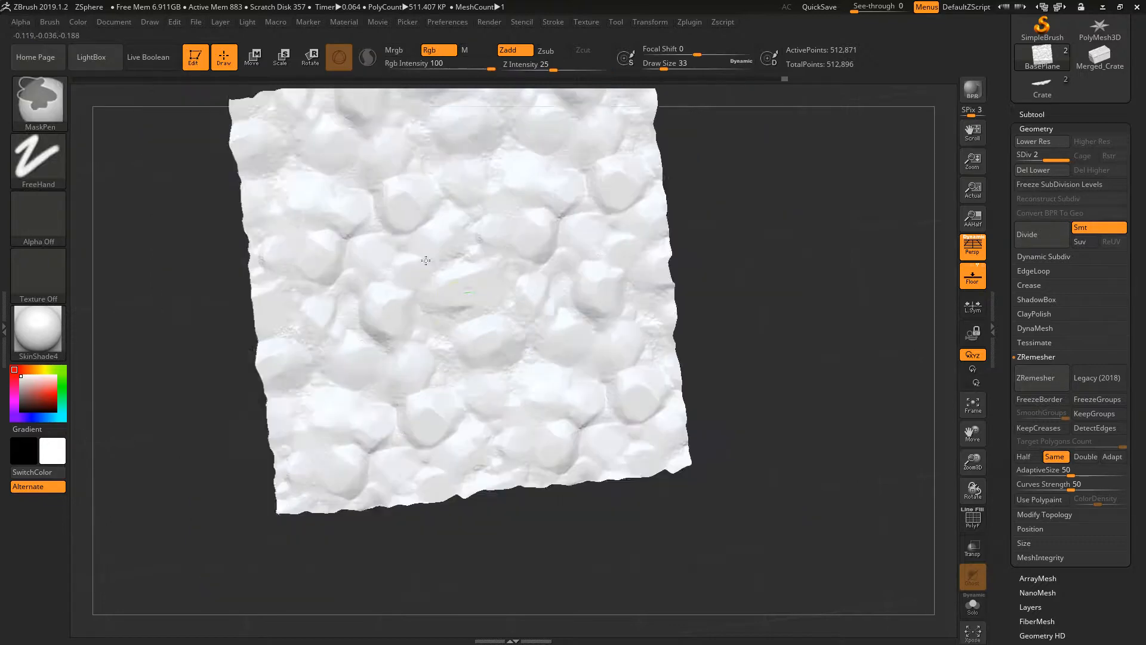
ctrl+right_drag(425, 260, 432, 241)
ctrl+right_drag(477, 316, 464, 335)
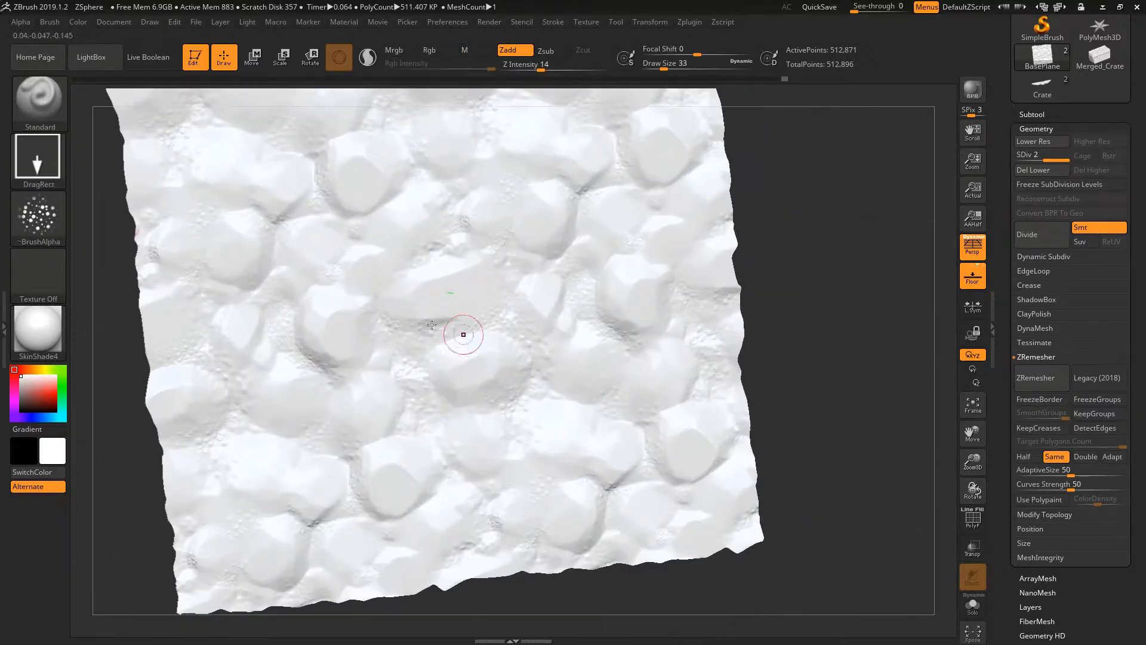
Change the brush alpha to Alpha 22 and stamp its branching crack detail into the crevices between the rocks
click(38, 218)
click(340, 226)
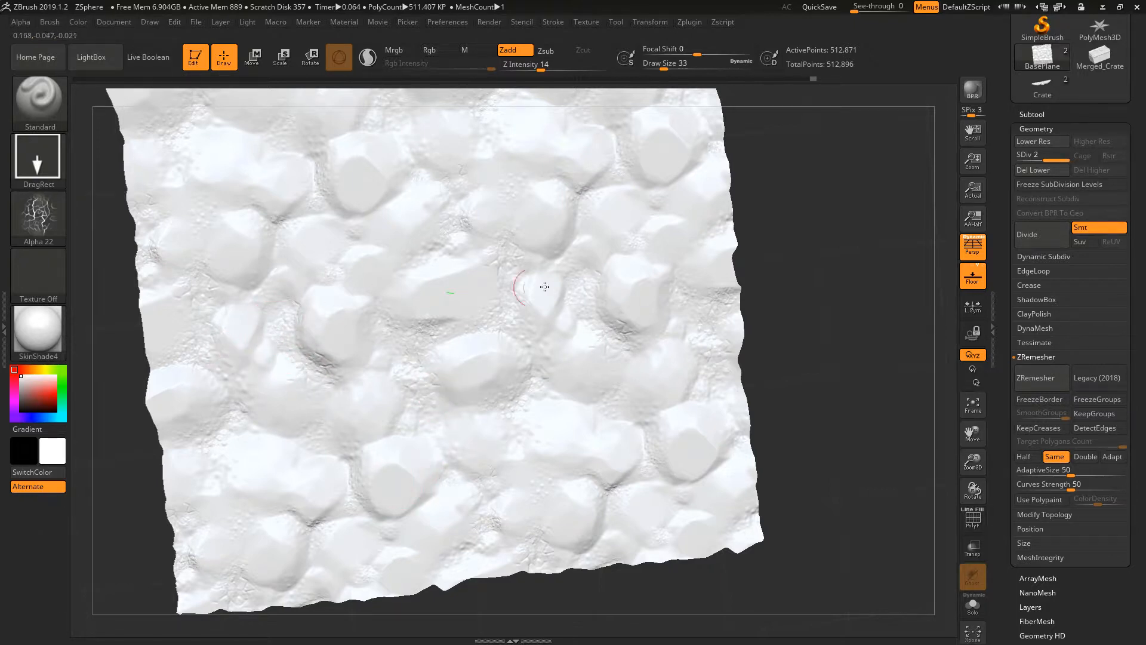
Change the brush alpha to Alpha 58, stamp its long streaks onto the central rocks and smooth the stamped marks
mouse_move(336, 209)
right_down()
mouse_move(316, 208)
mouse_move(439, 239)
mouse_move(438, 190)
right_up()
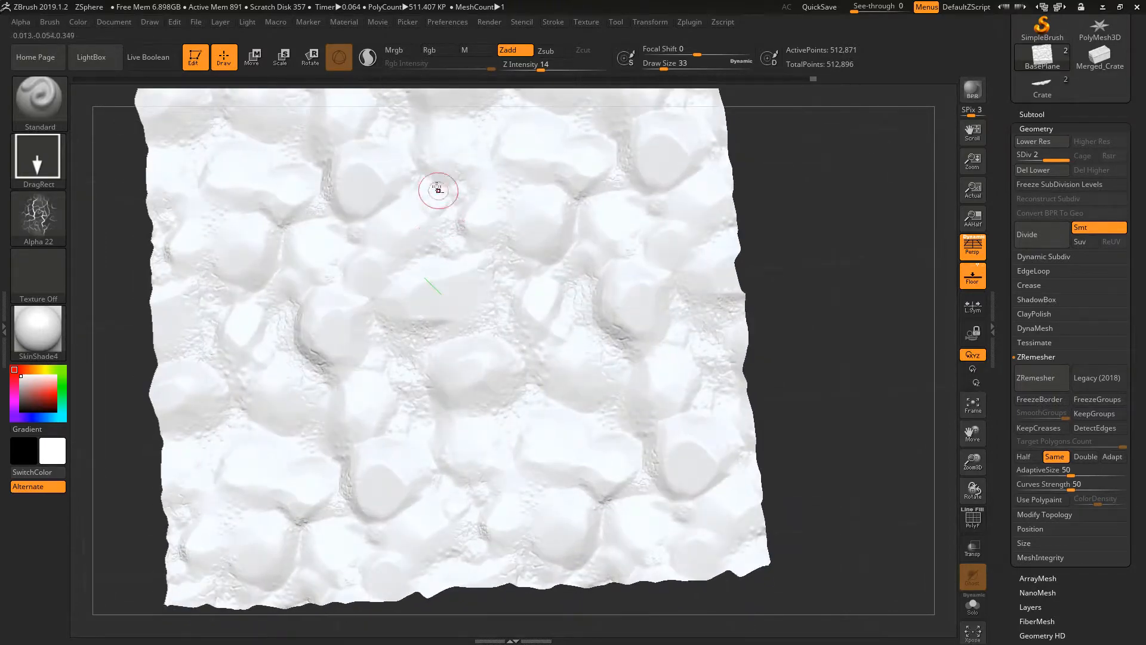
right_drag(438, 234, 443, 250)
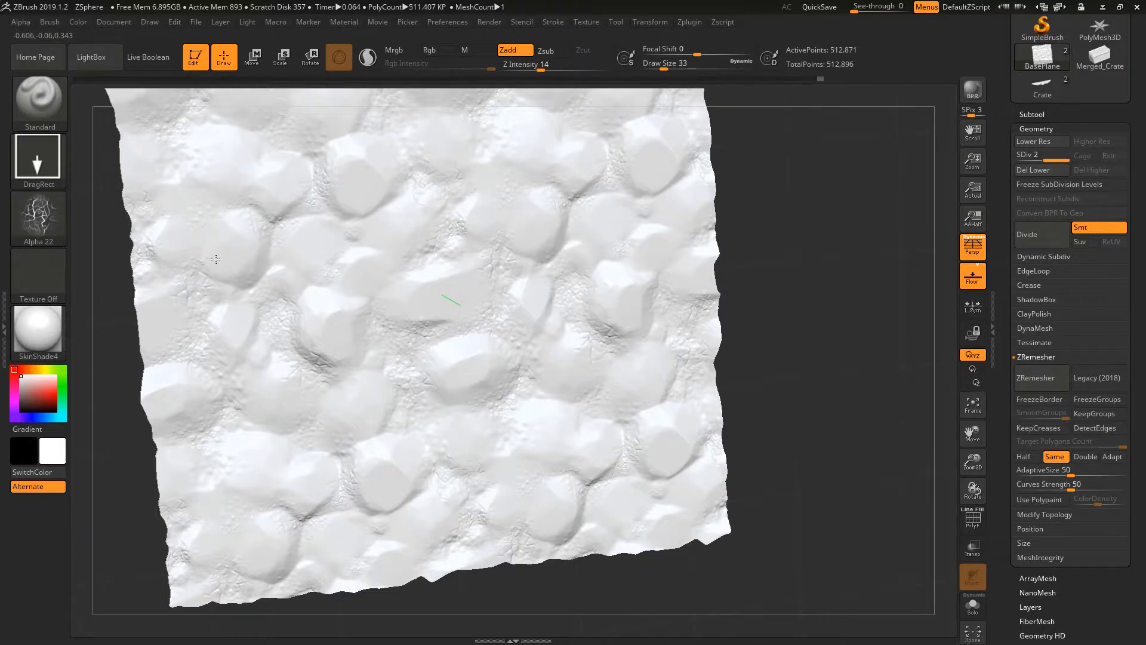
right_drag(441, 398, 498, 406)
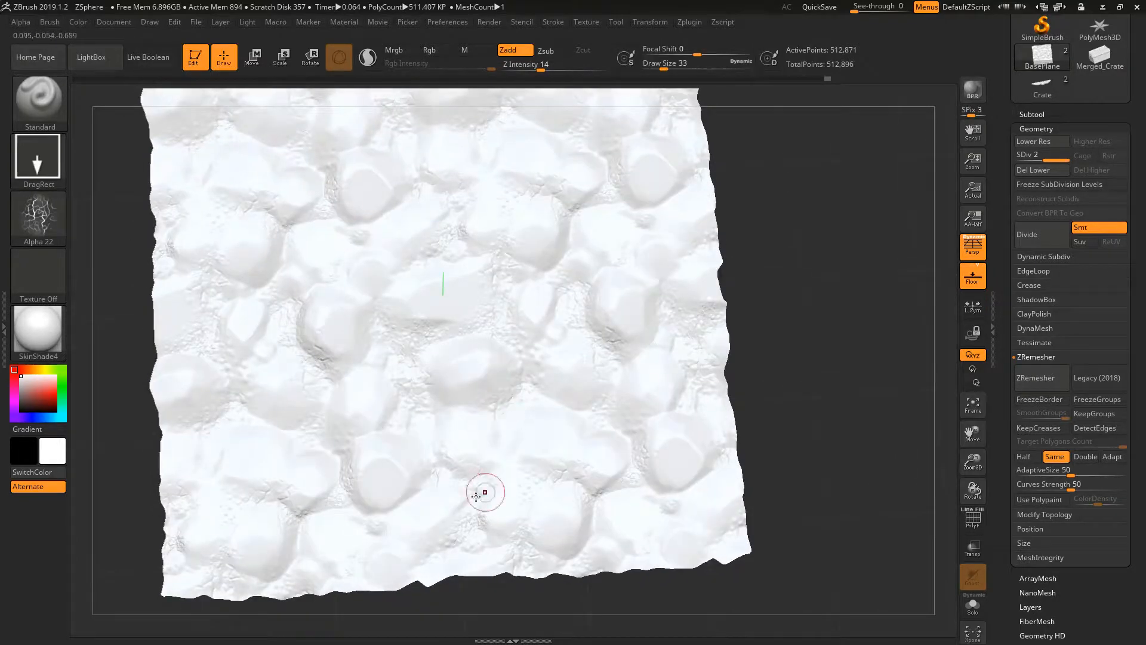
click(59, 224)
click(499, 231)
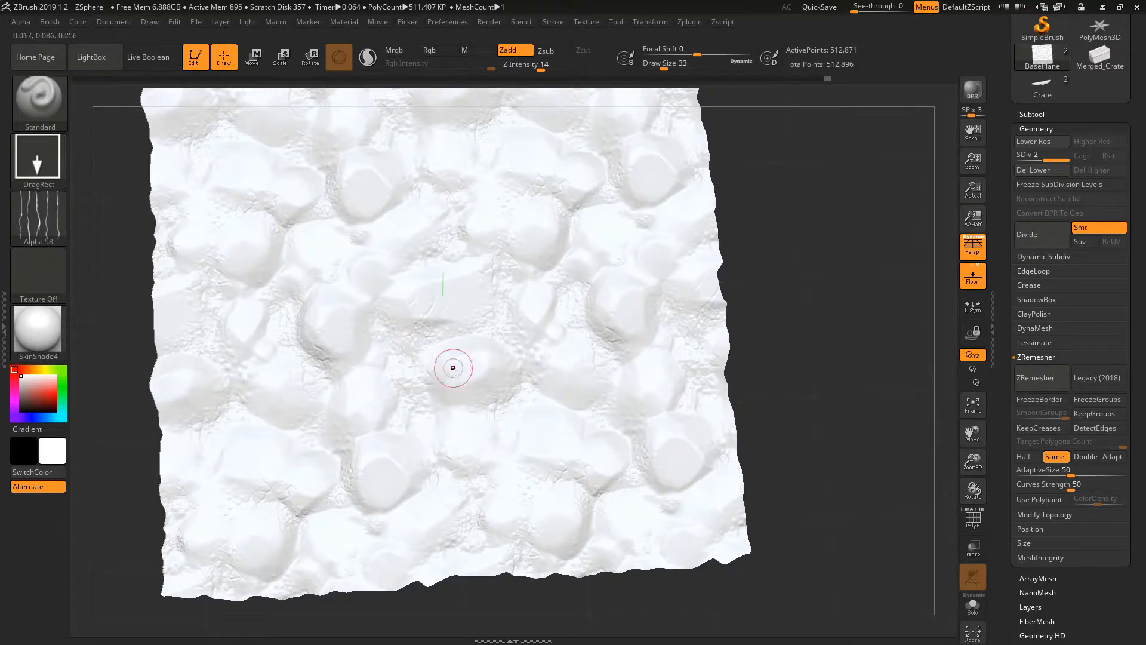
key(shift)
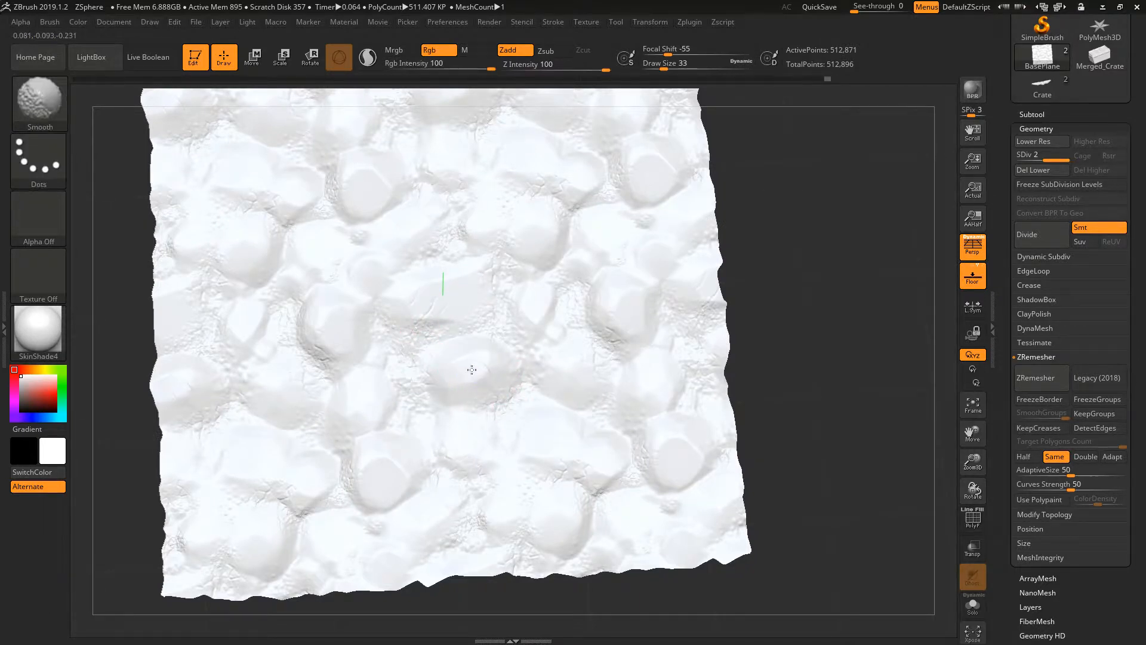
mouse_move(445, 312)
ctrl+right_down()
mouse_move(476, 386)
mouse_move(493, 501)
ctrl+right_up()
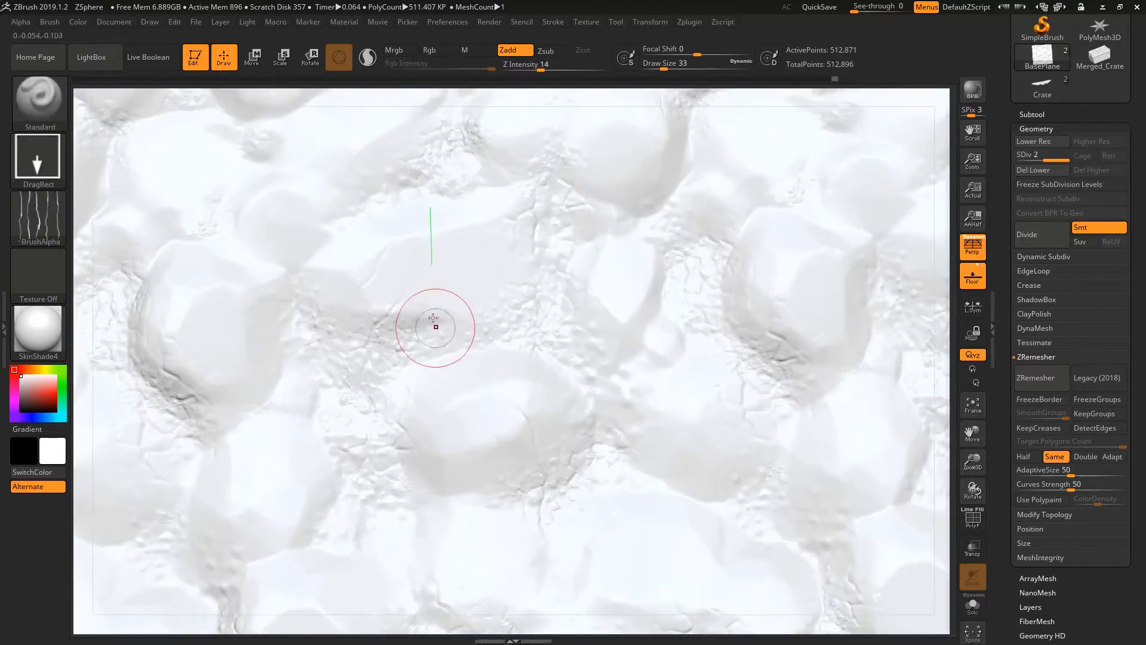
key(ctrl)
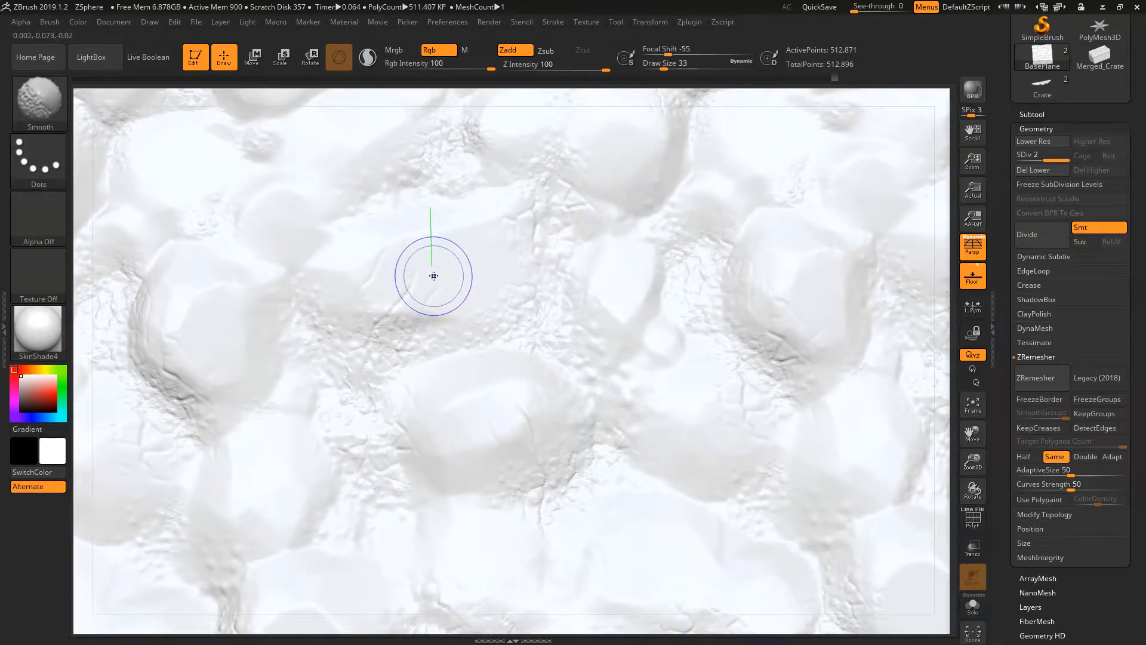
ctrl+right_drag(478, 321, 448, 294)
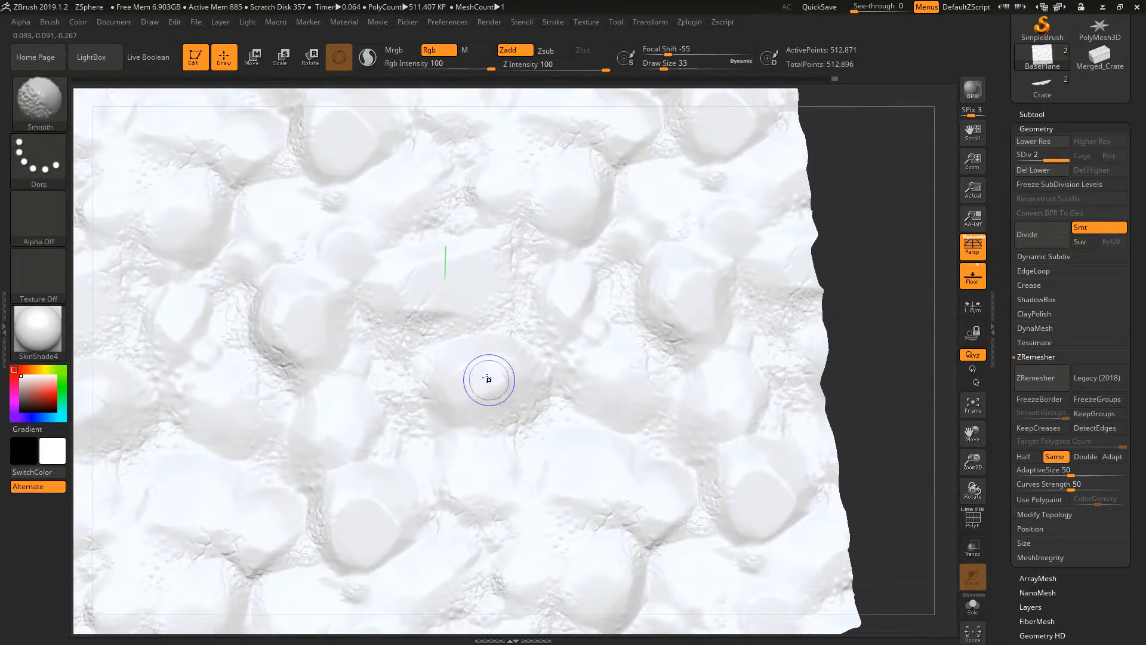
key(ctrl)
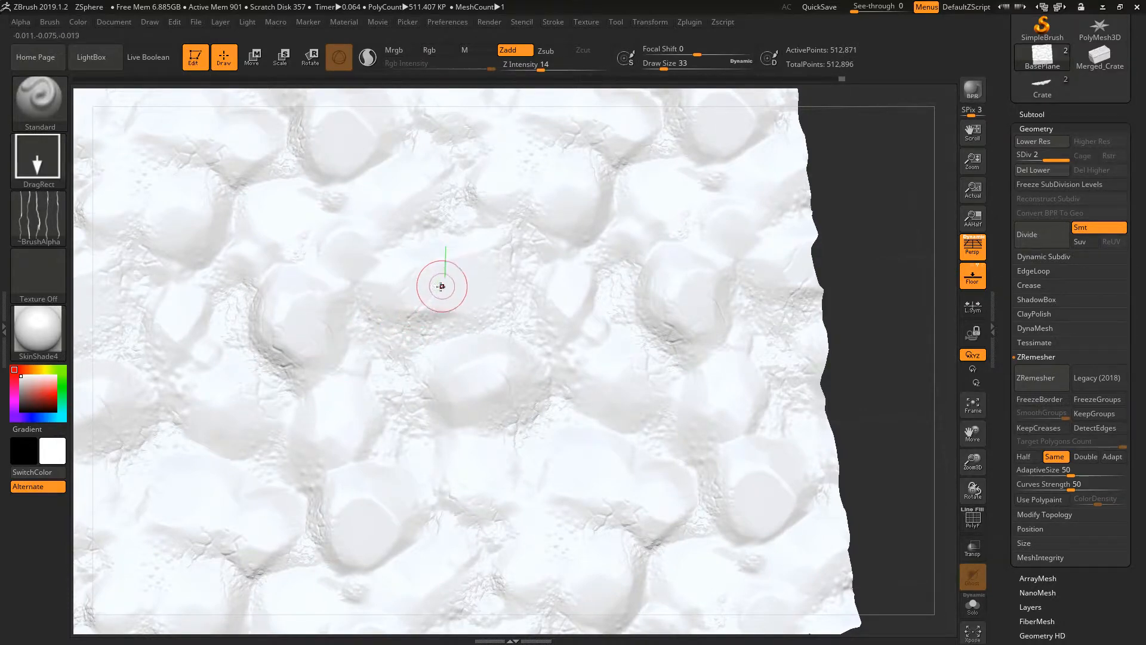
Continue stamping the streak alpha over the other rocks and crevices of the tile, softening marks with Smooth
mouse_move(443, 284)
ctrl+right_down()
mouse_move(412, 281)
mouse_move(429, 257)
mouse_move(406, 232)
ctrl+right_up()
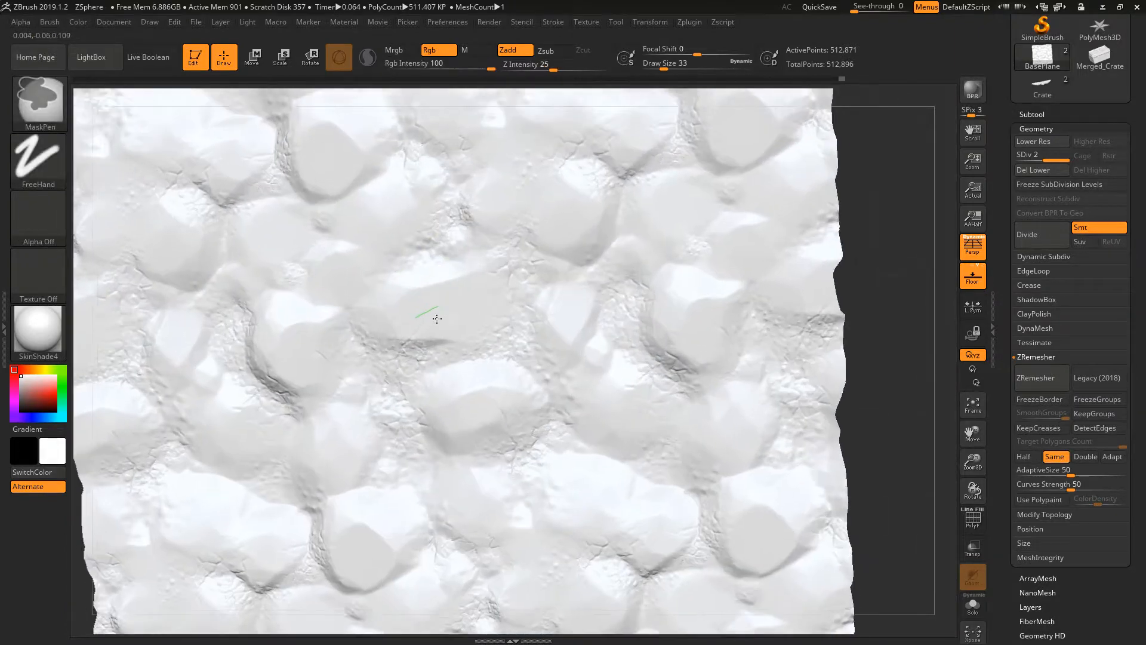
key(shift)
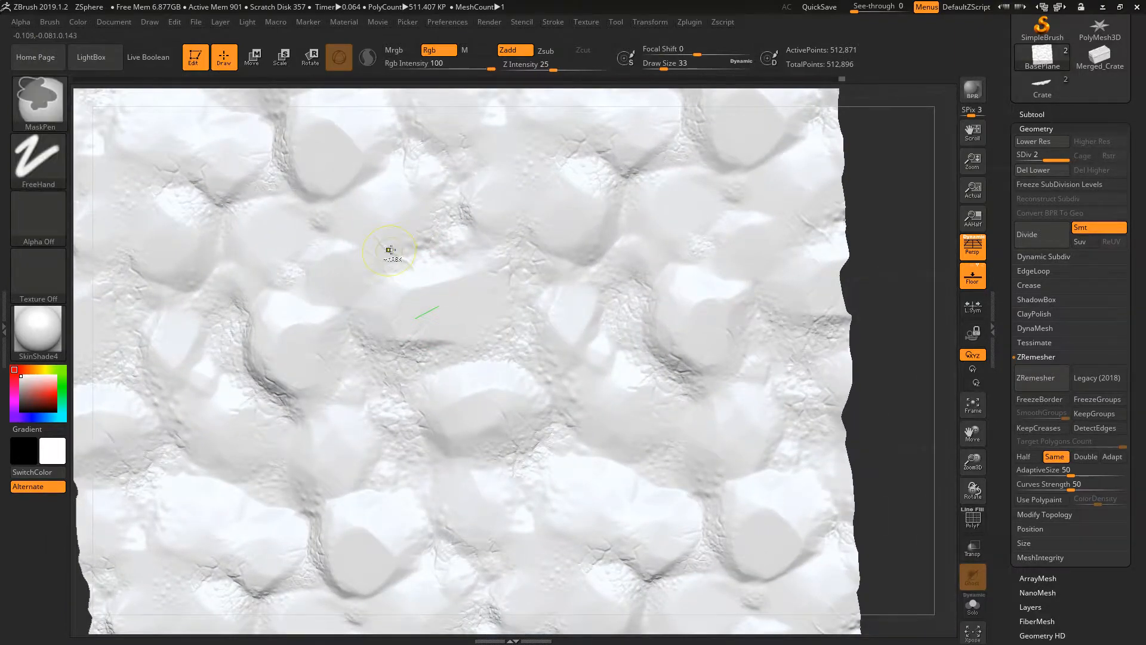
mouse_move(373, 237)
right_down()
mouse_move(439, 189)
mouse_move(457, 209)
mouse_move(370, 199)
mouse_move(358, 238)
mouse_move(312, 251)
mouse_move(369, 174)
mouse_move(411, 191)
mouse_move(494, 301)
mouse_move(519, 393)
right_up()
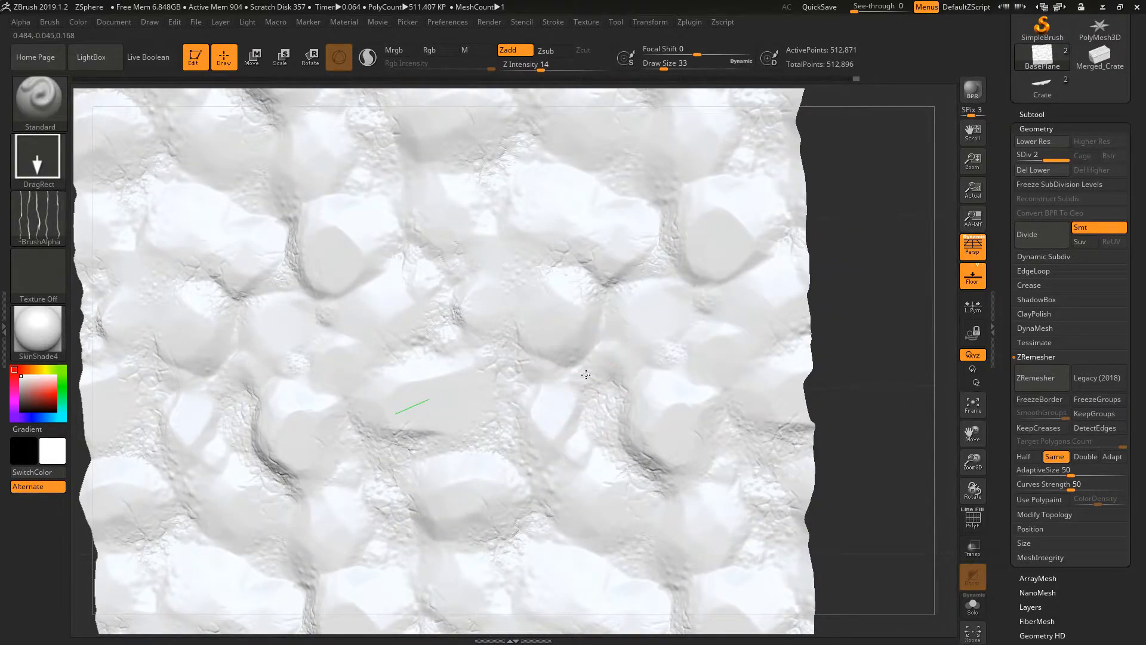
key(shift)
key(shift)
ctrl+right_drag(544, 212, 514, 144)
mouse_move(506, 310)
right_down()
mouse_move(496, 332)
mouse_move(574, 365)
right_up()
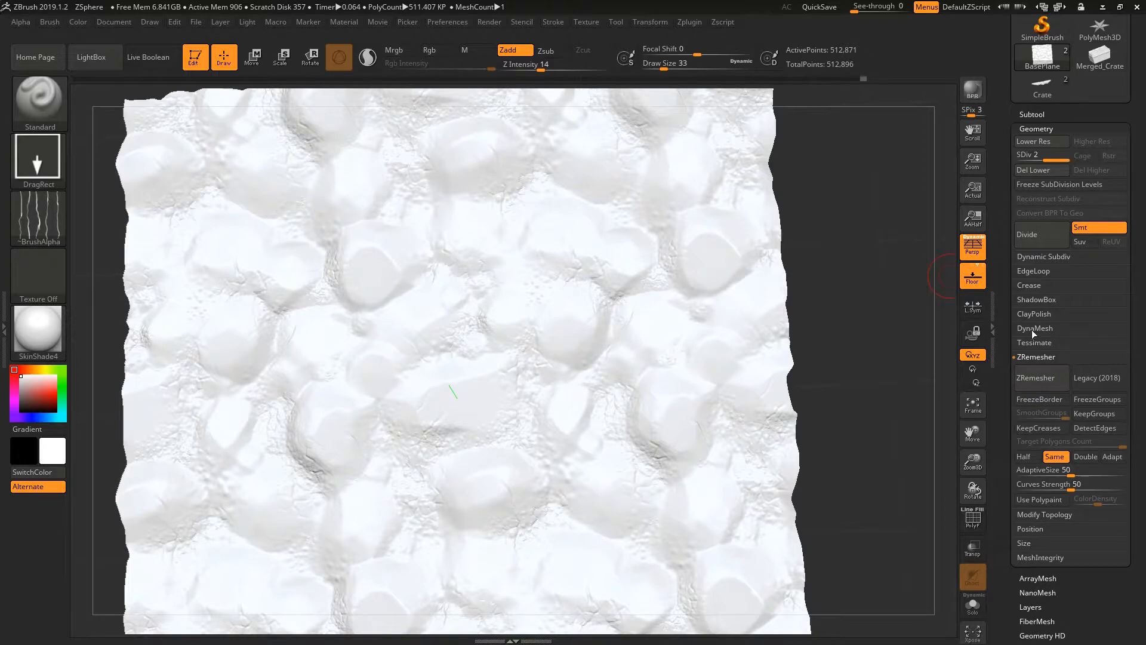
Try ClayPolish with Max 25 on the whole rock surface, check the detail up close and undo it
click(1033, 314)
click(1041, 361)
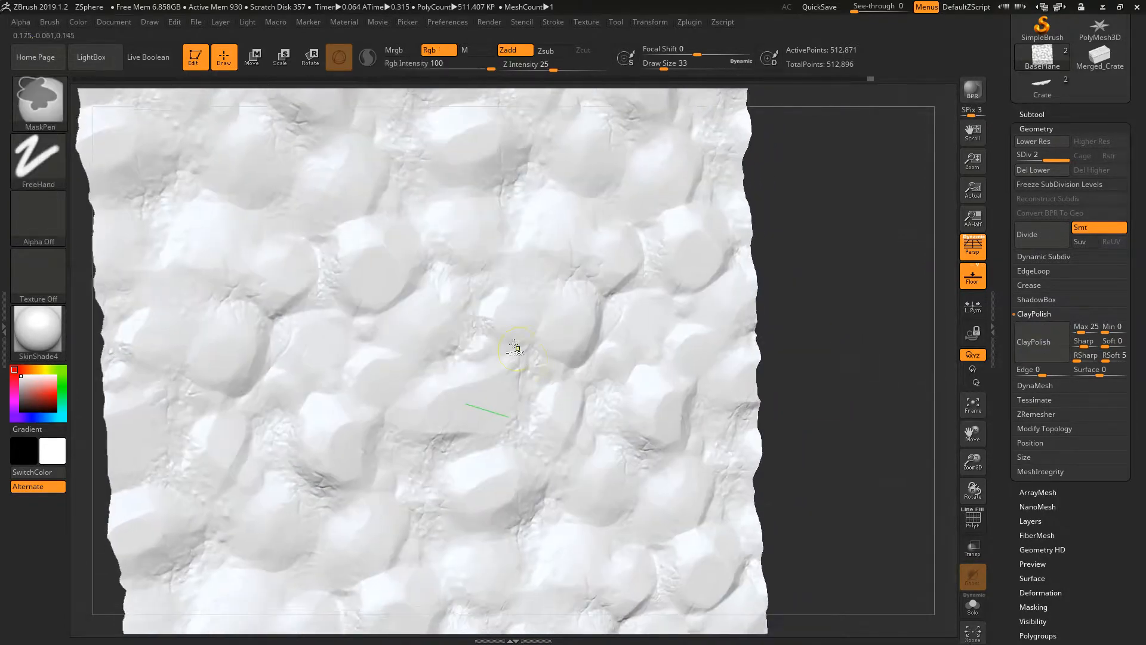
ctrl+right_drag(514, 350, 494, 326)
mouse_move(493, 388)
ctrl+right_down()
mouse_move(528, 499)
mouse_move(469, 407)
ctrl+right_up()
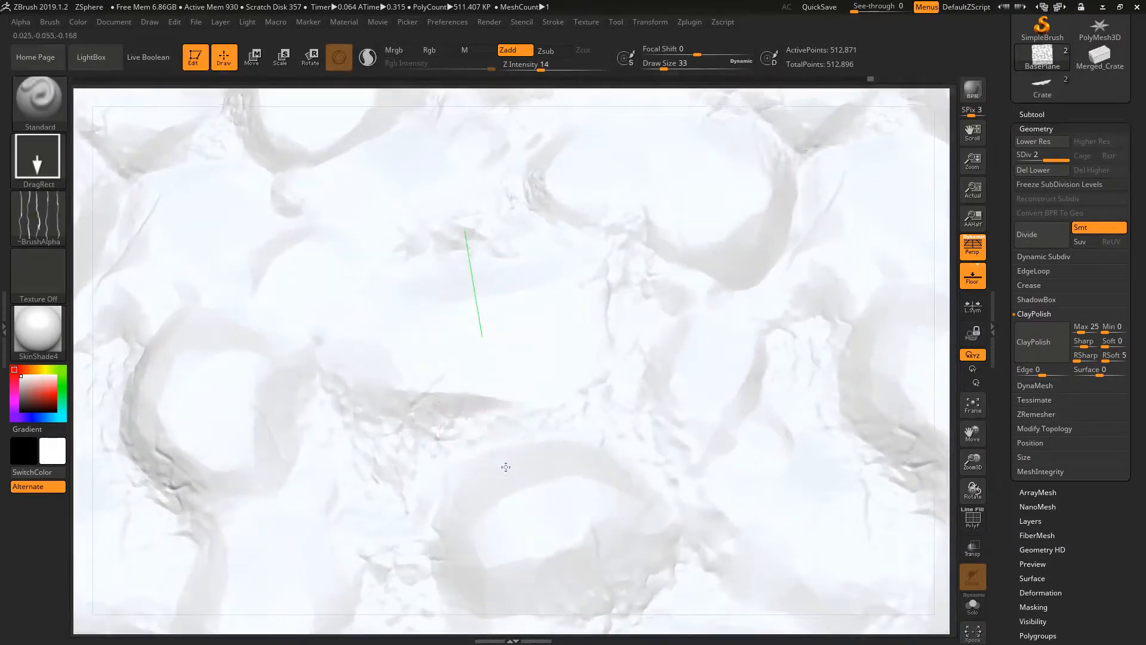
right_drag(503, 465, 502, 463)
ctrl+right_drag(622, 339, 531, 253)
ctrl+click(517, 370)
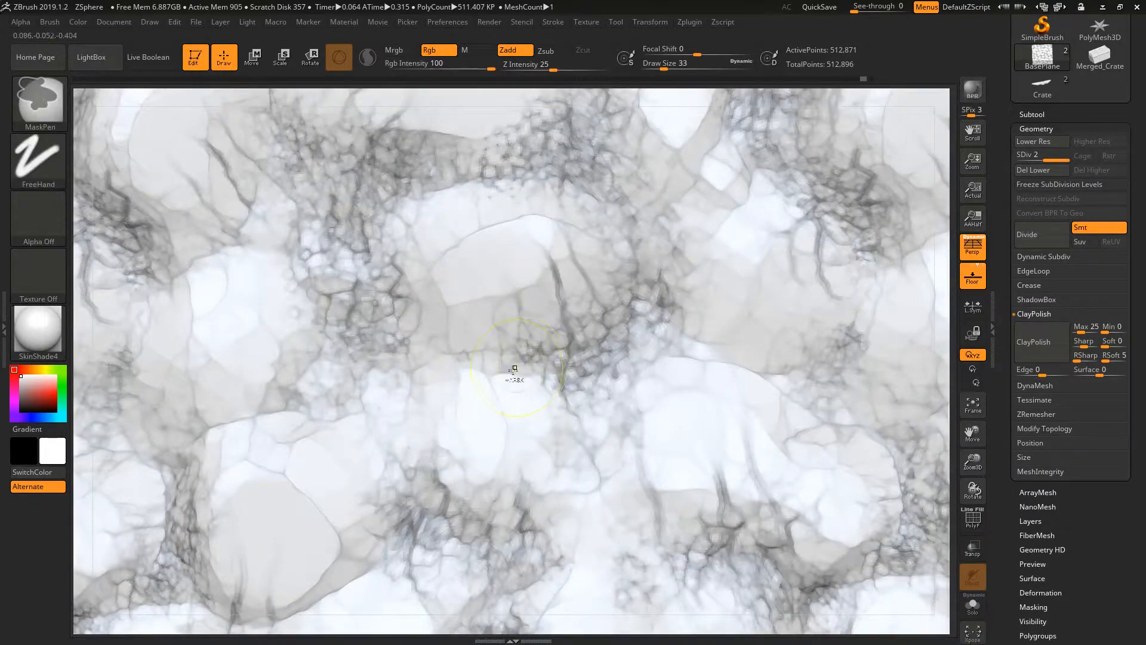
ctrl+click(516, 370)
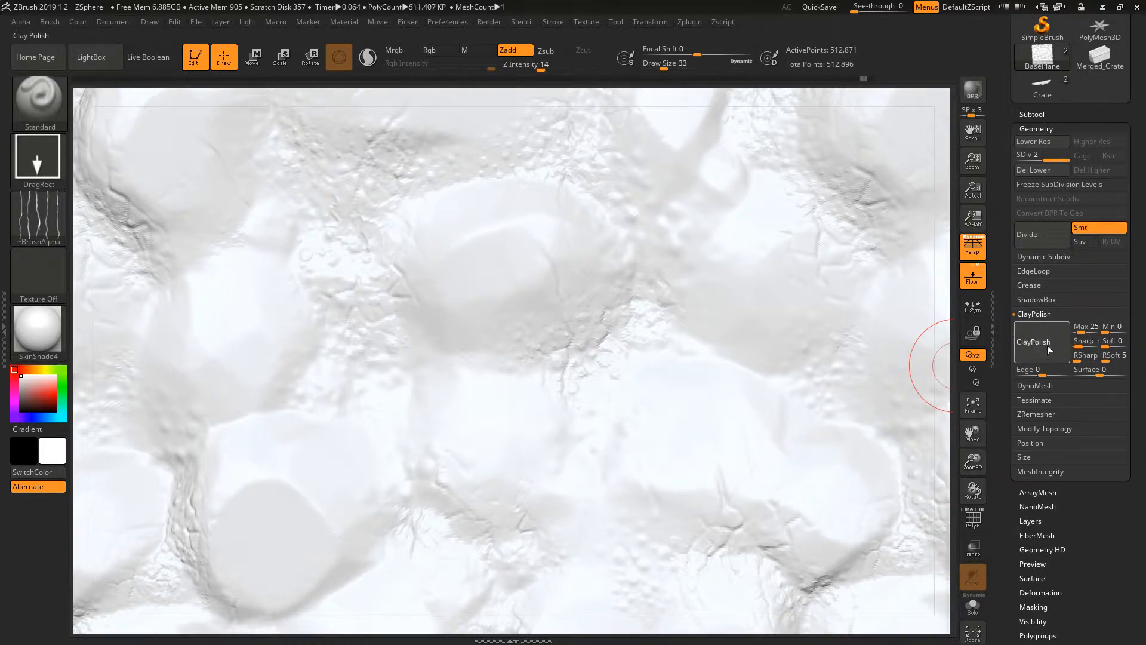
Apply ClayPolish with Max 25 to the whole rock surface and clear the mask
ctrl+click(517, 332)
key(f)
ctrl+drag(808, 222, 704, 299)
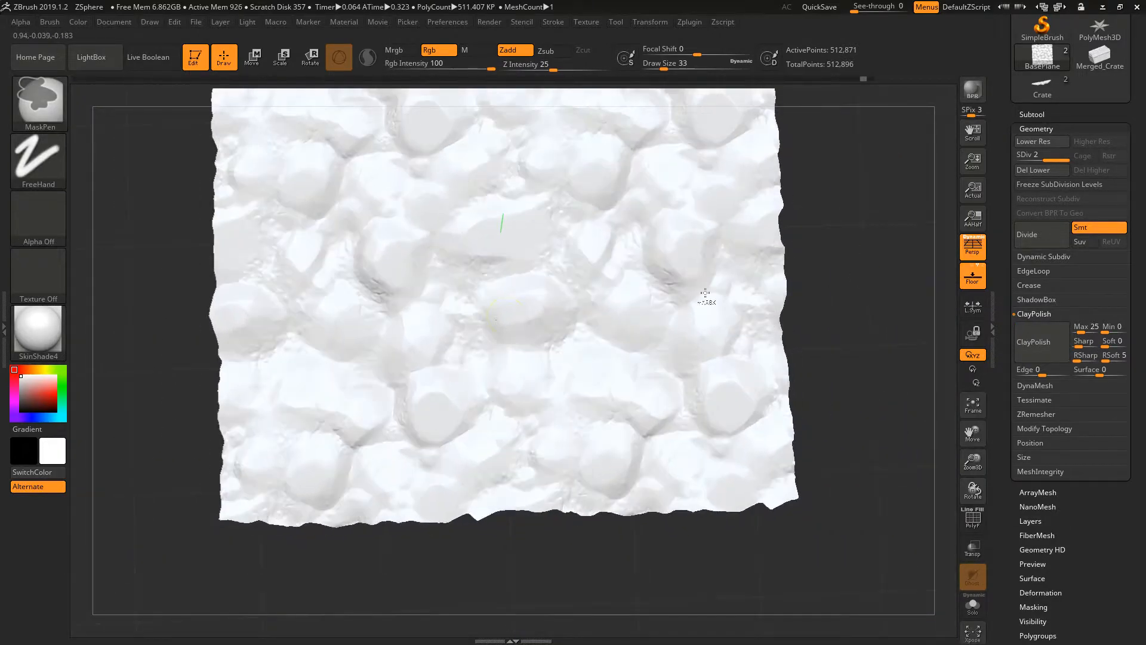
ctrl+right_drag(703, 299, 539, 403)
key(f)
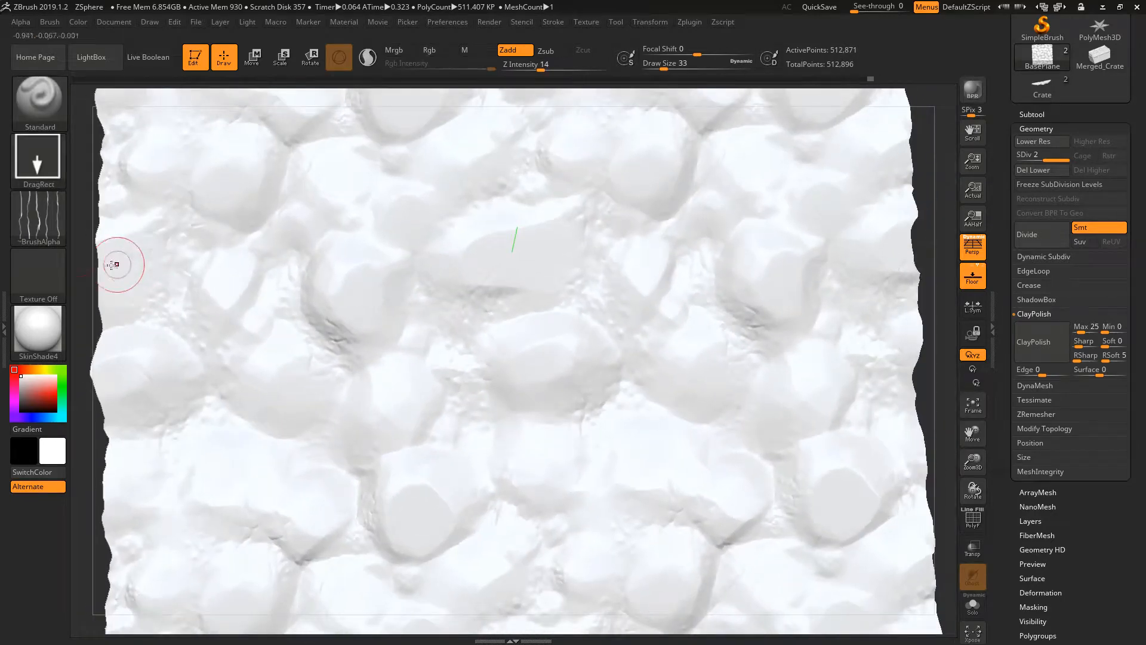
Change the brush alpha to Alpha 07 and stamp its speckled grit into the crevices between the rocks across the tile
click(29, 221)
click(283, 227)
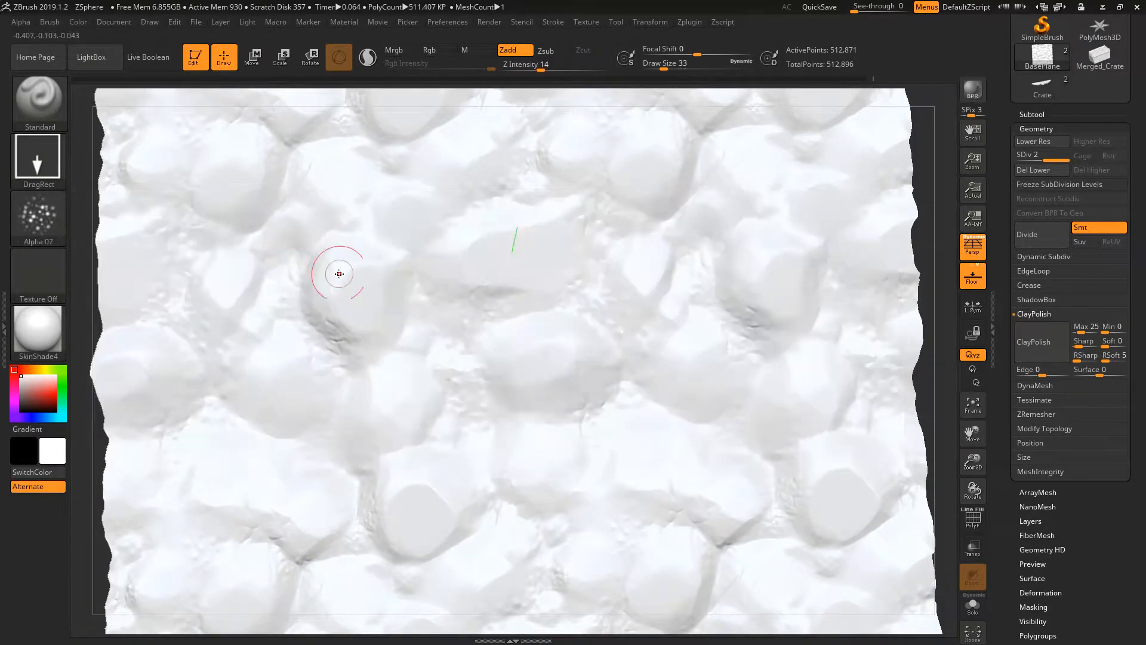
drag(482, 457, 483, 470)
mouse_move(565, 281)
ctrl+right_down()
mouse_move(631, 296)
mouse_move(614, 271)
mouse_move(544, 291)
mouse_move(384, 281)
ctrl+right_up()
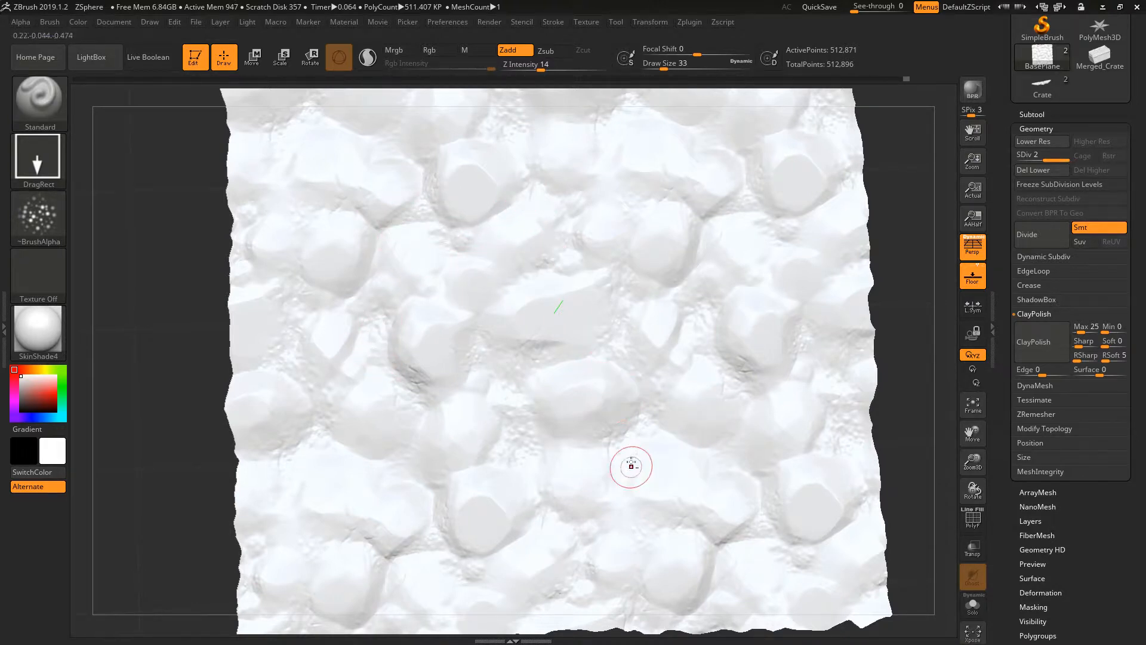
alt+right_drag(631, 466, 554, 376)
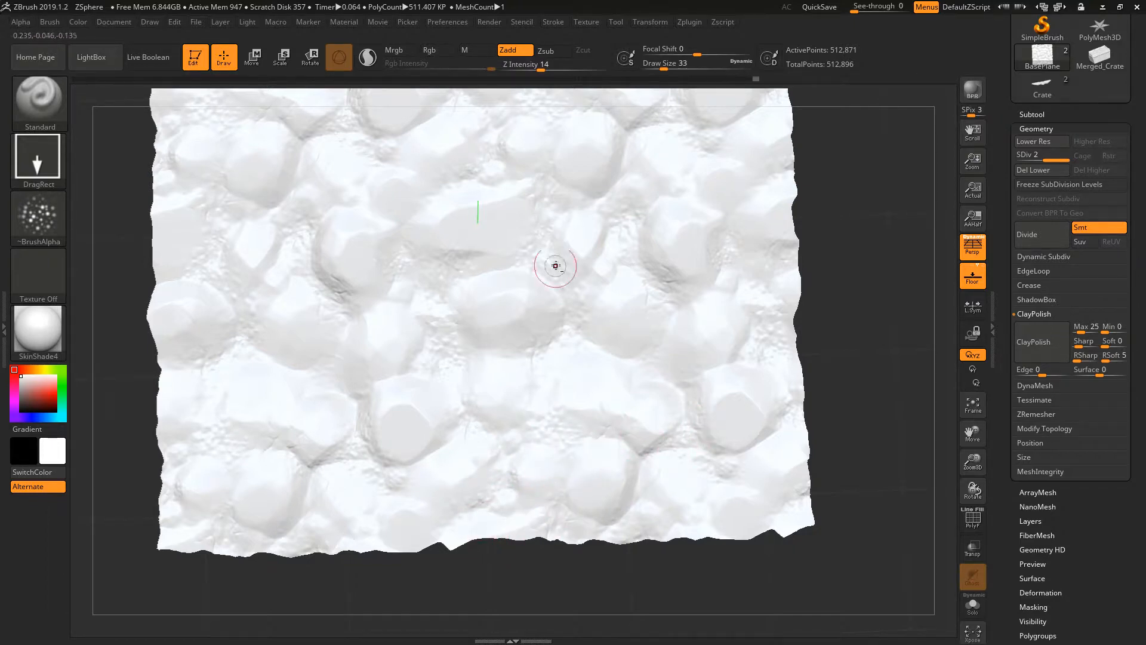
alt+right_drag(555, 265, 565, 381)
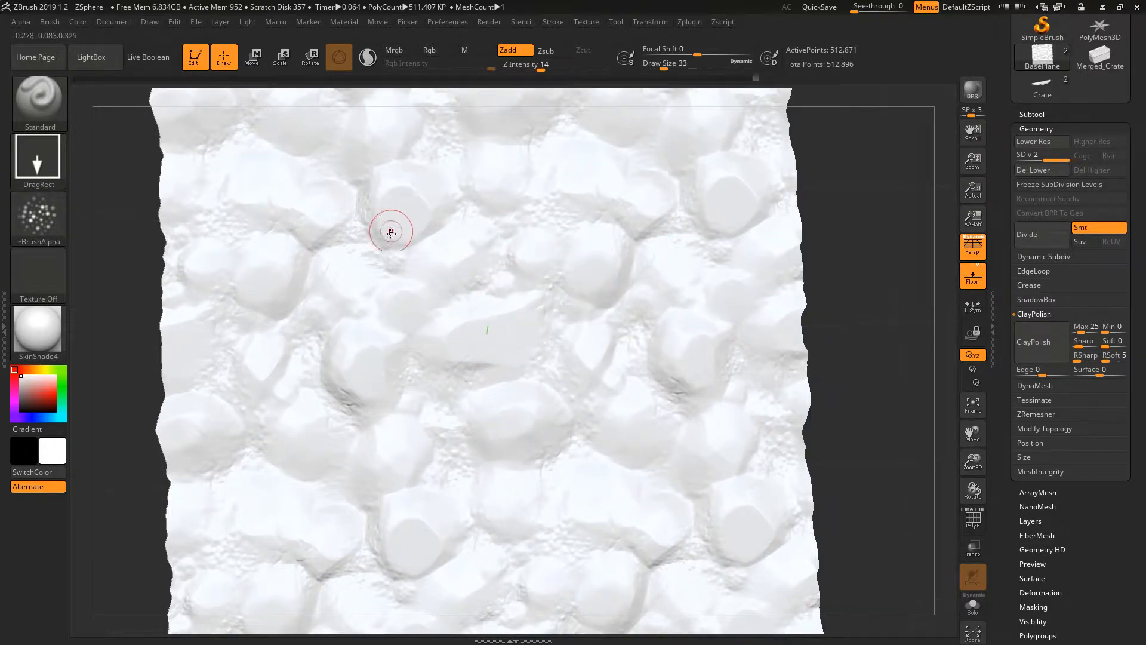
mouse_move(496, 274)
ctrl+right_down()
mouse_move(476, 266)
mouse_move(564, 354)
ctrl+right_up()
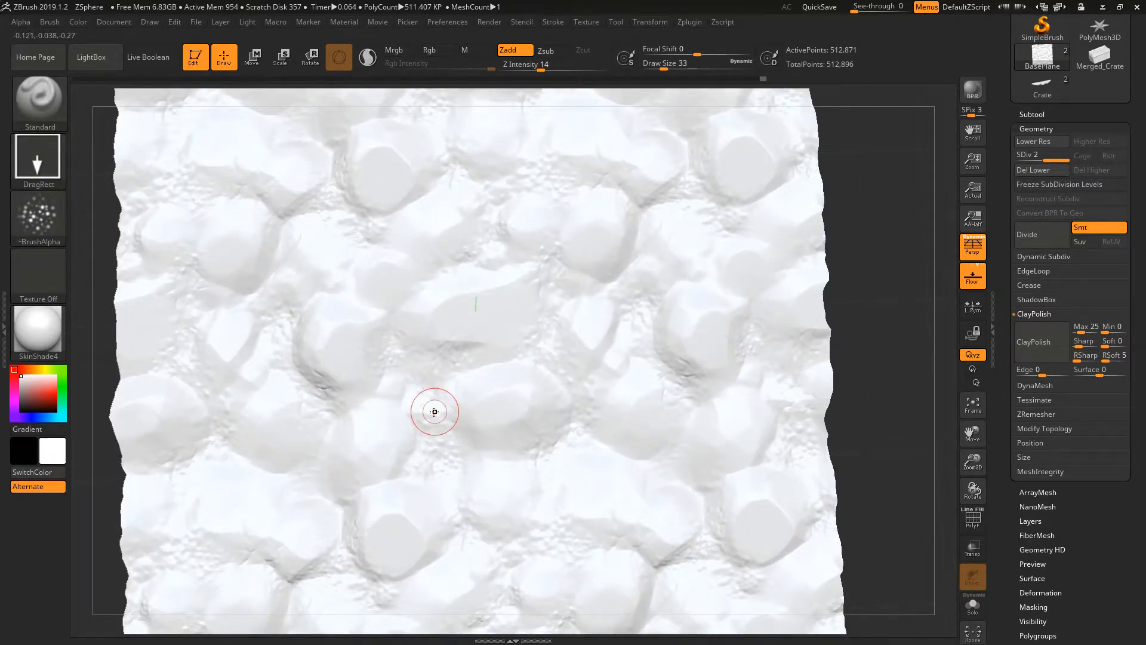
Switch to the hPolish brush and flatten the faces of the central rocks
key(Tab)
key(b)
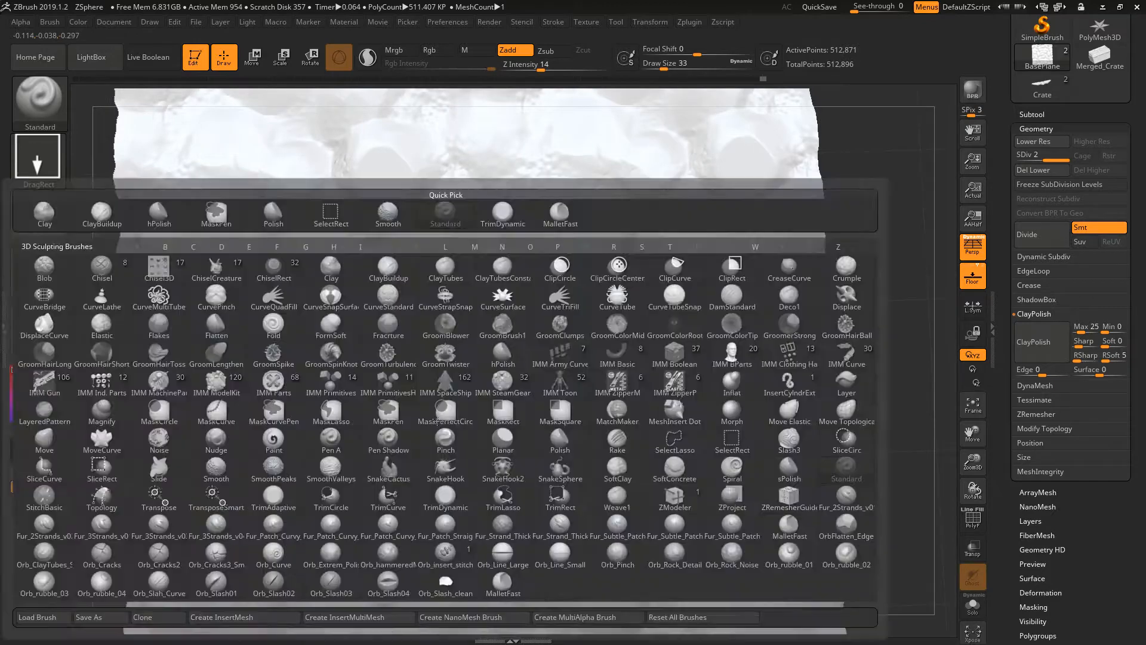
key(h)
key(p)
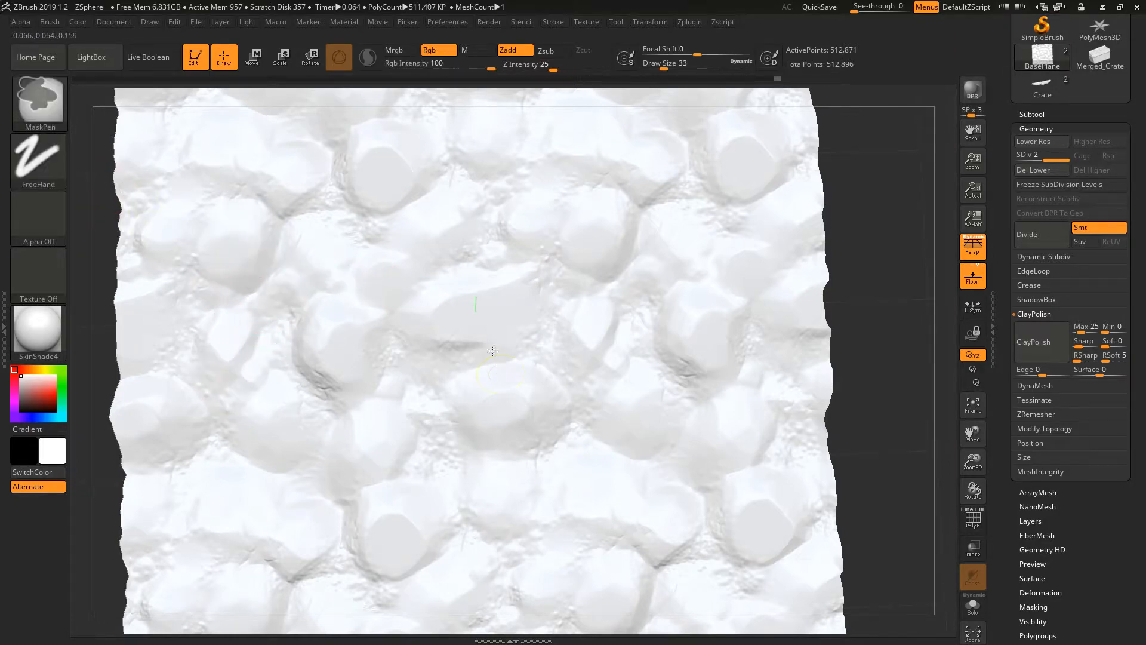
ctrl+right_drag(472, 317, 514, 342)
ctrl+right_drag(593, 304, 576, 335)
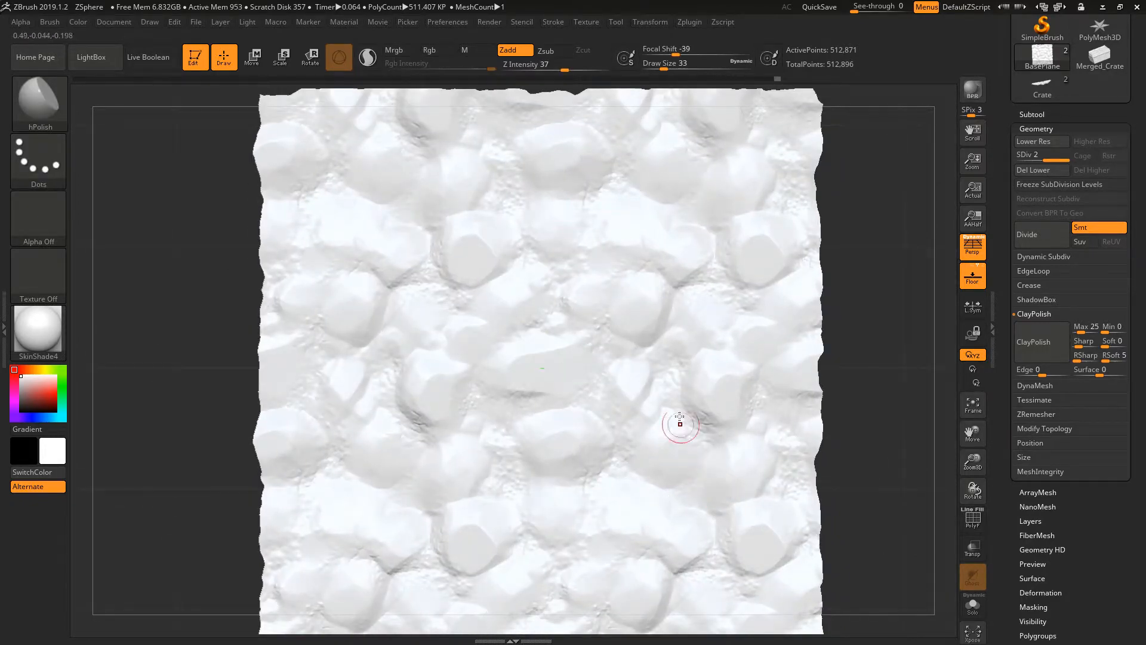
mouse_move(525, 397)
ctrl+right_down()
mouse_move(579, 559)
mouse_move(574, 546)
ctrl+right_up()
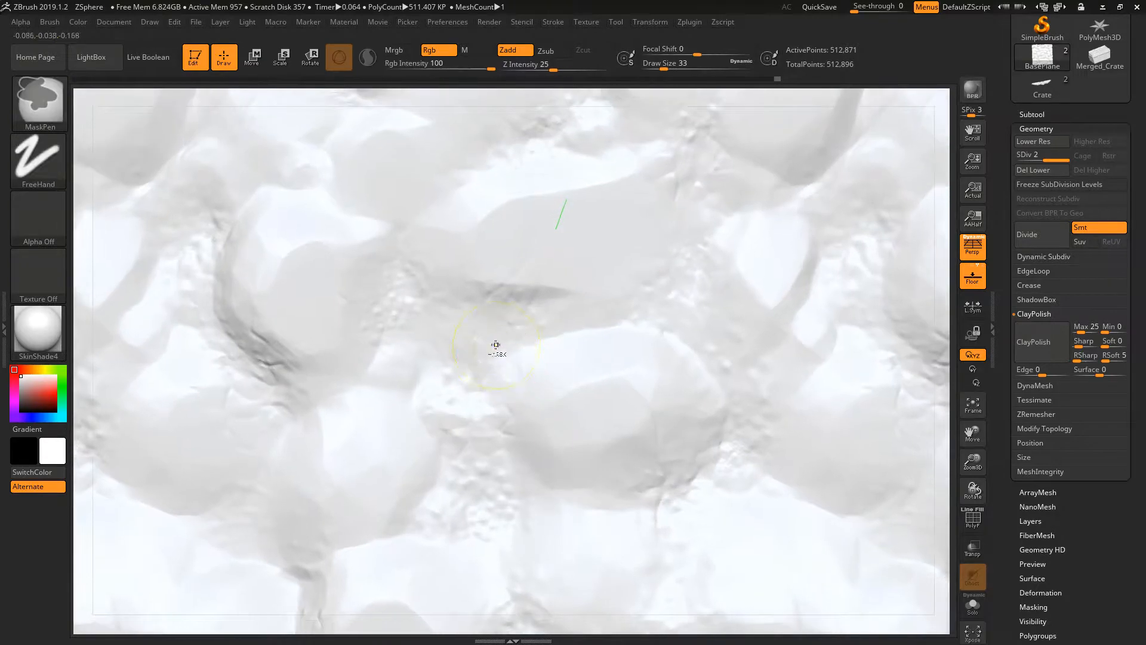
mouse_move(496, 348)
ctrl+right_down()
mouse_move(522, 419)
mouse_move(457, 328)
mouse_move(470, 312)
mouse_move(544, 399)
mouse_move(552, 425)
ctrl+right_up()
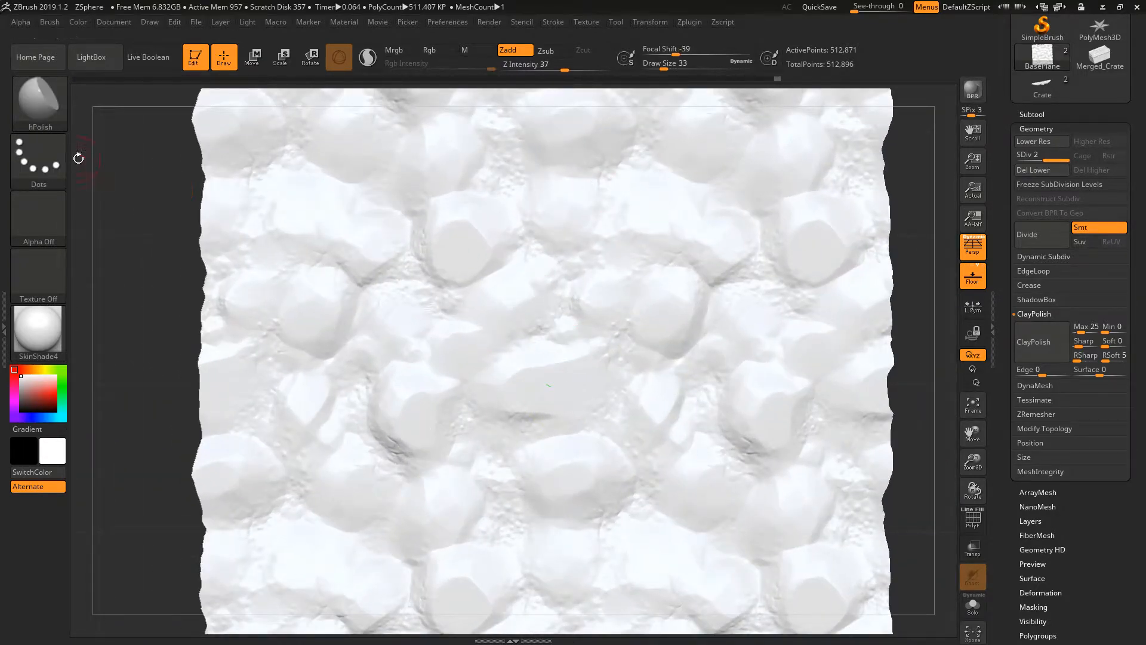
Load the MalletFast brush from the LightBox brush library and set its Draw Size to 51
key(b)
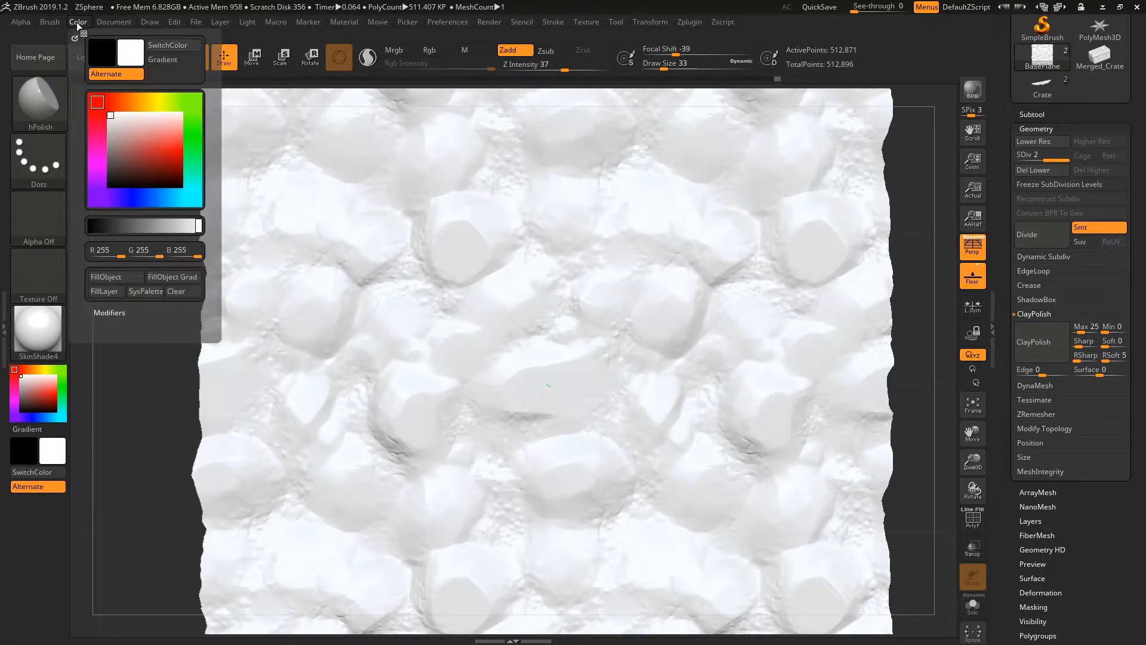
click(96, 58)
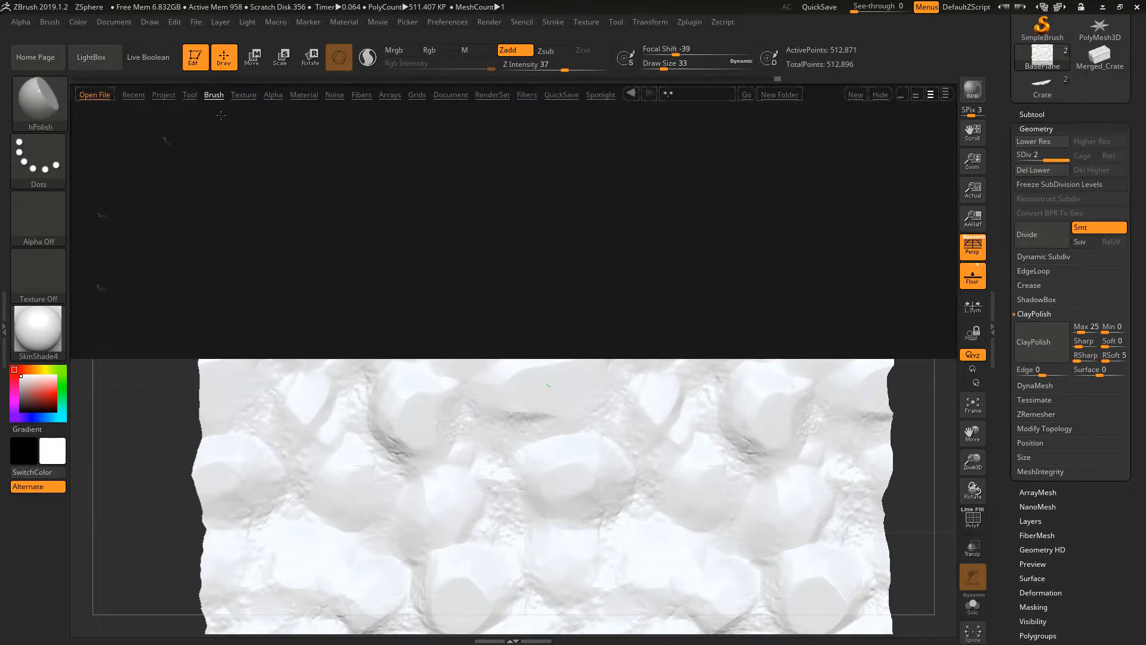
double_click(113, 275)
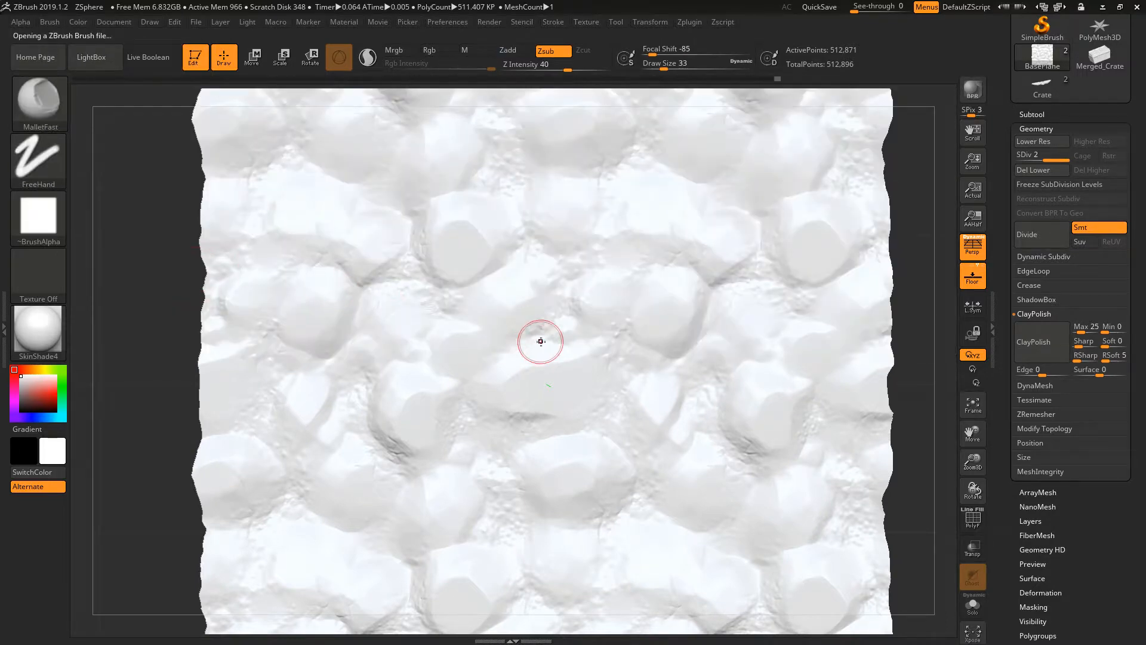
key(space)
drag(541, 341, 548, 342)
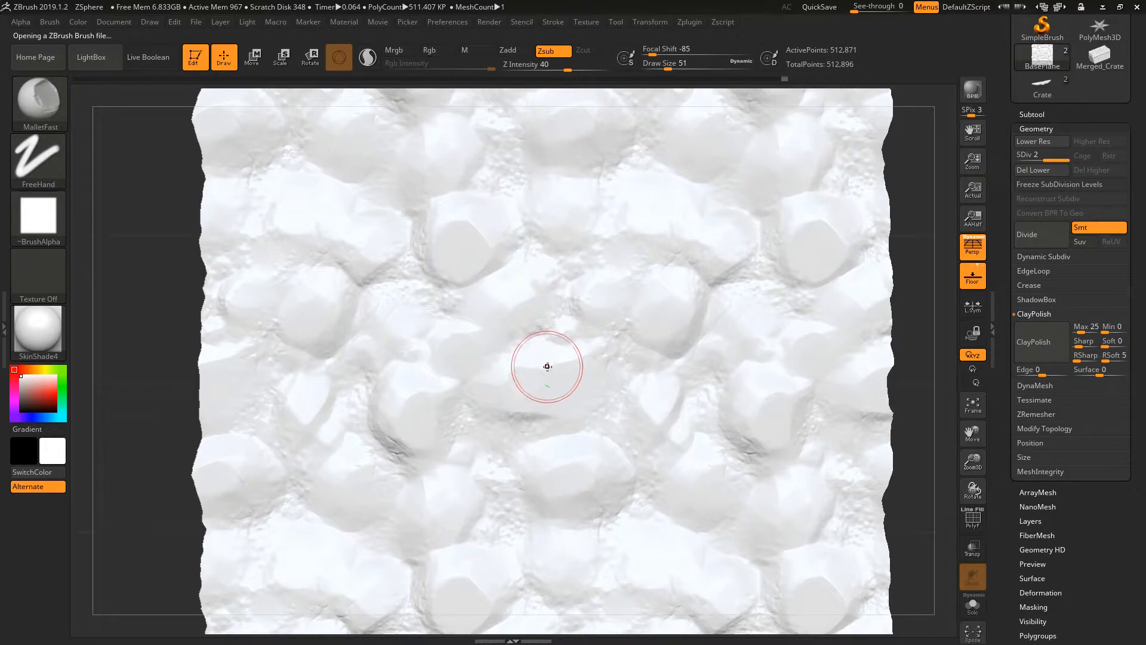
ctrl+right_drag(533, 391, 535, 419)
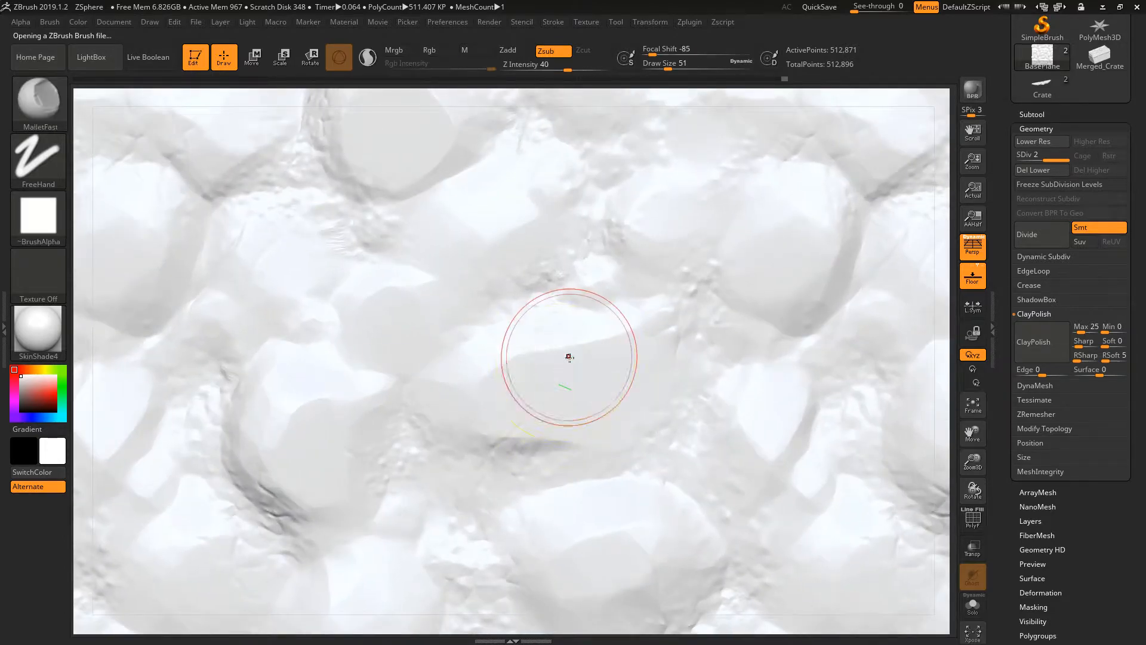
Set the MalletFast Draw Size to 25 and chip the upper edges of the rounded rocks, smoothing the marks where needed
key(space)
drag(569, 357, 559, 357)
click(59, 22)
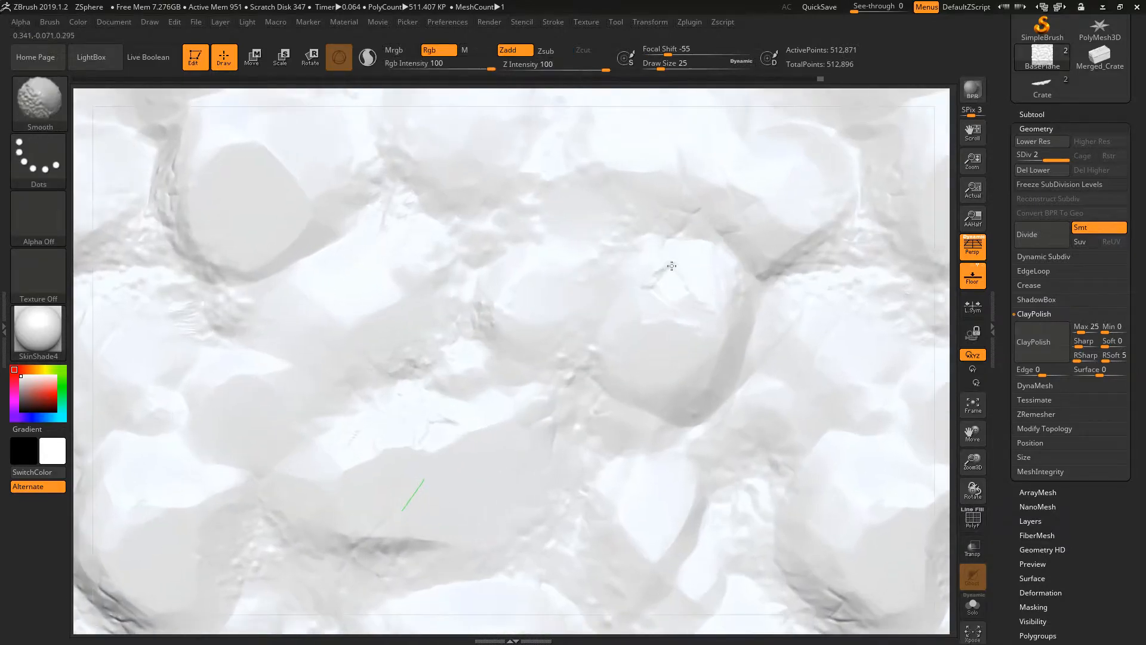
shift+drag(671, 266, 672, 276)
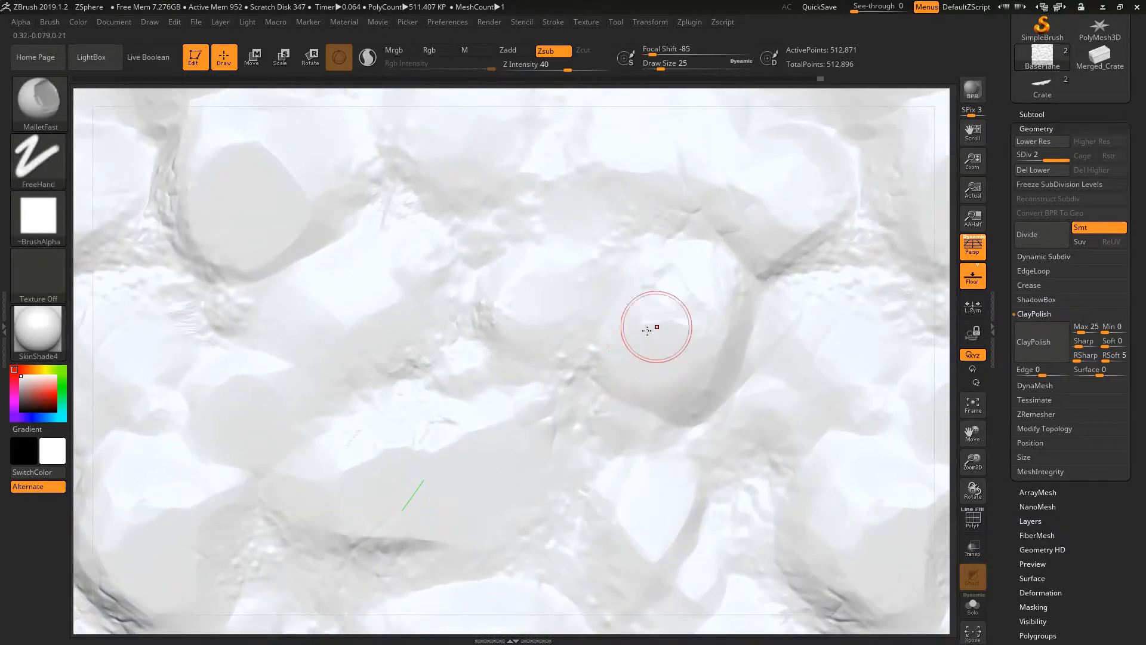
mouse_move(656, 327)
mouse_down()
mouse_move(632, 326)
mouse_move(663, 276)
mouse_up()
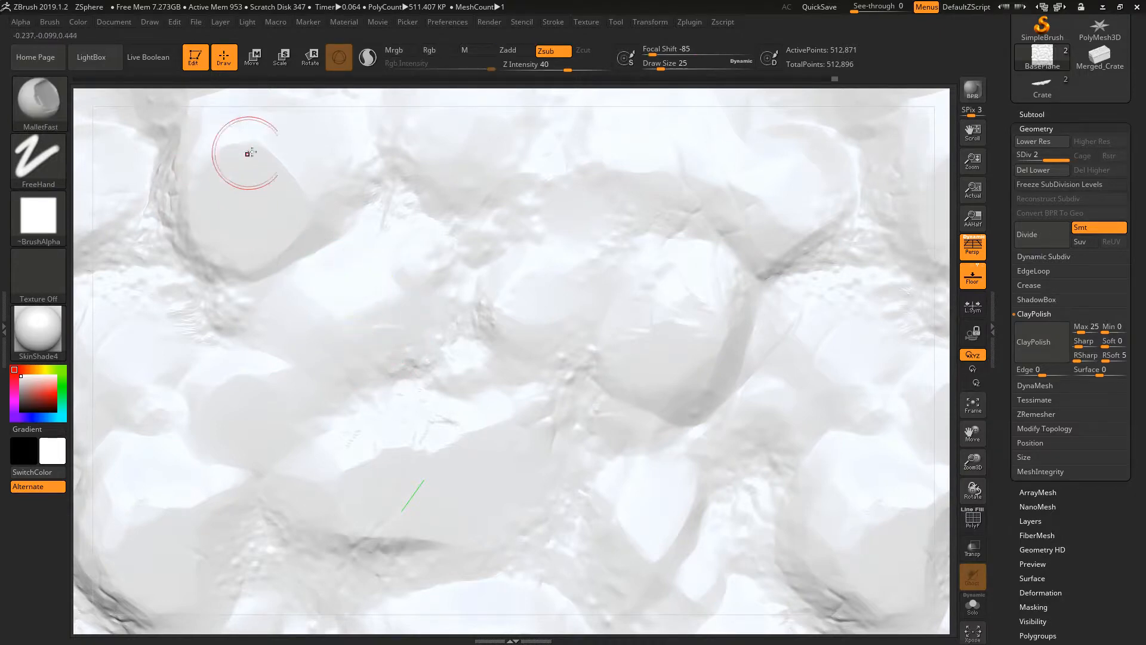
mouse_move(270, 142)
mouse_down()
mouse_move(315, 184)
mouse_move(307, 186)
mouse_up()
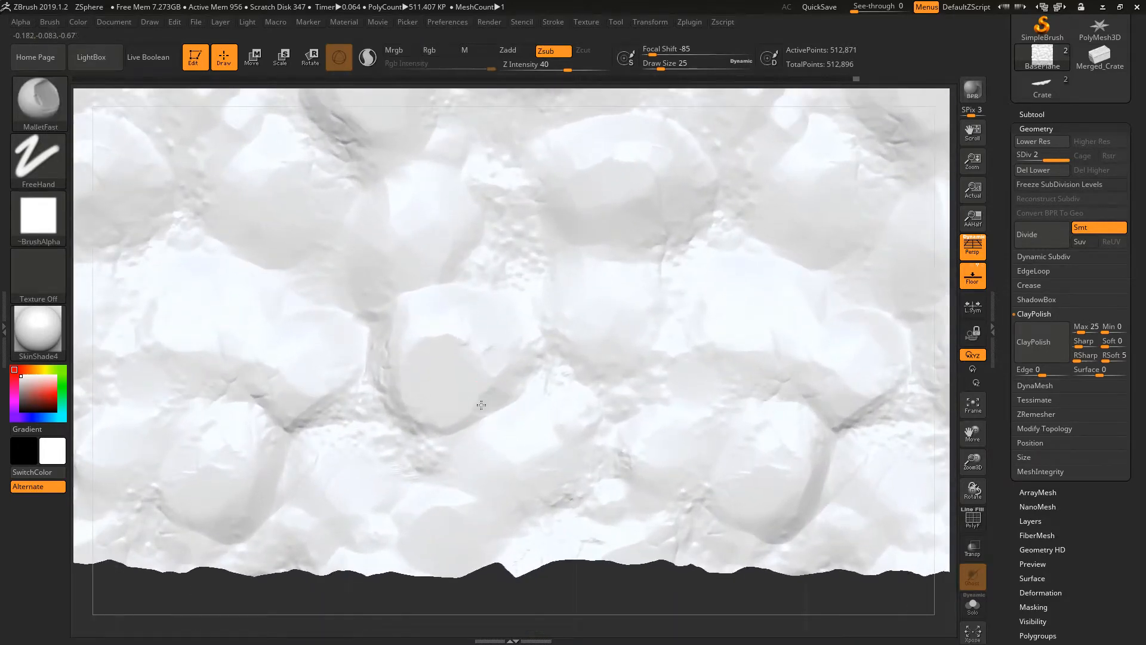
drag(481, 404, 486, 396)
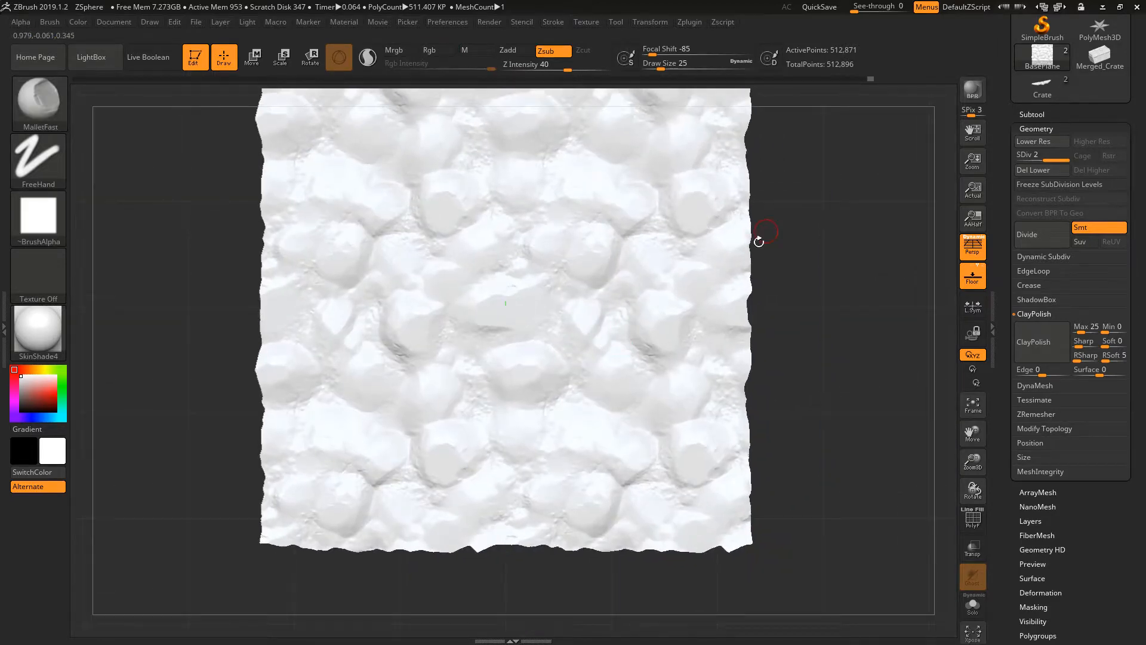
Export the sculpted rock plane in OBJ format as RockPlaneHigh in the SculptedTexturesDemo folder
alt+drag(759, 241, 588, 294)
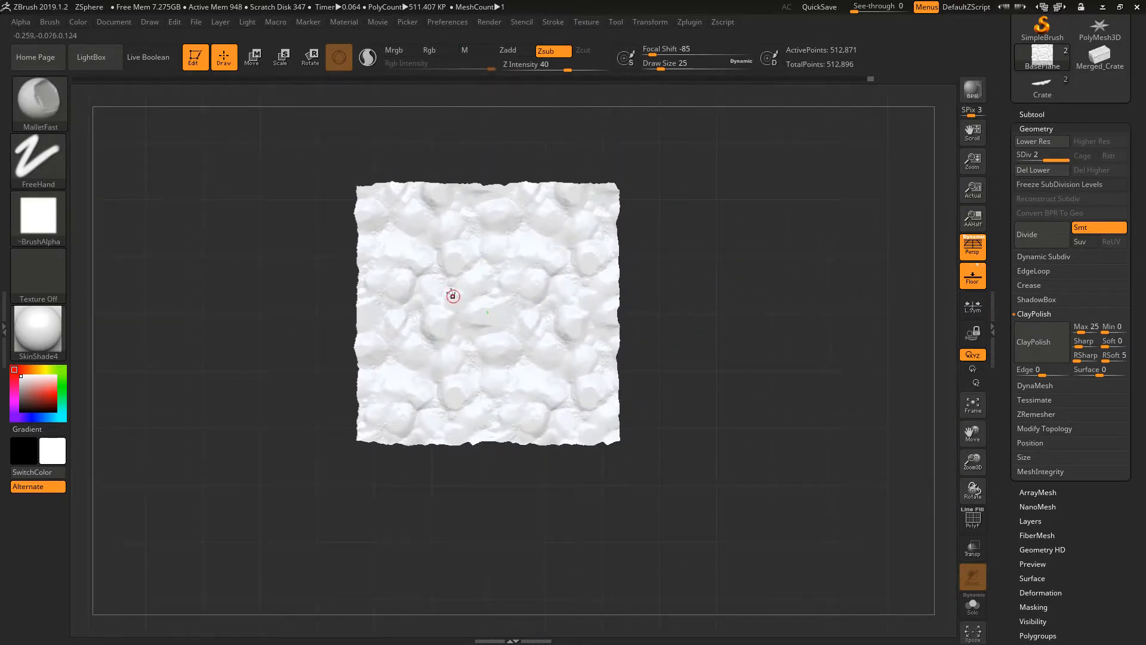
right_drag(453, 295, 430, 220)
mouse_move(405, 300)
ctrl+right_down()
mouse_move(412, 364)
mouse_move(483, 327)
mouse_move(457, 326)
ctrl+right_up()
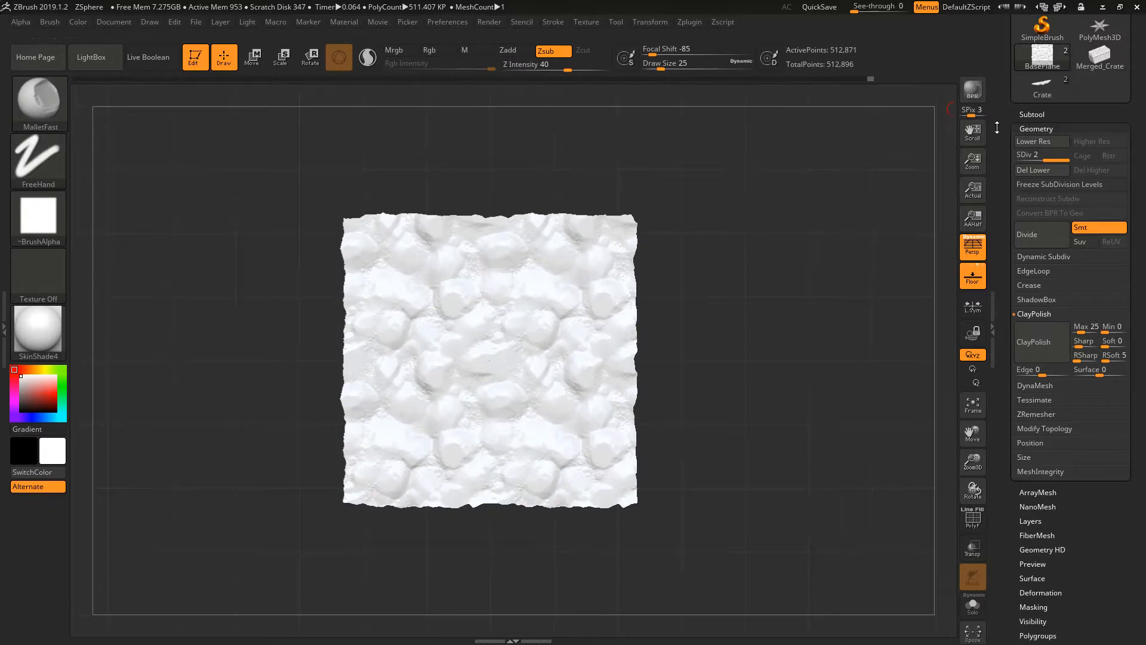
scroll(1003, 119, up, 5)
click(1084, 83)
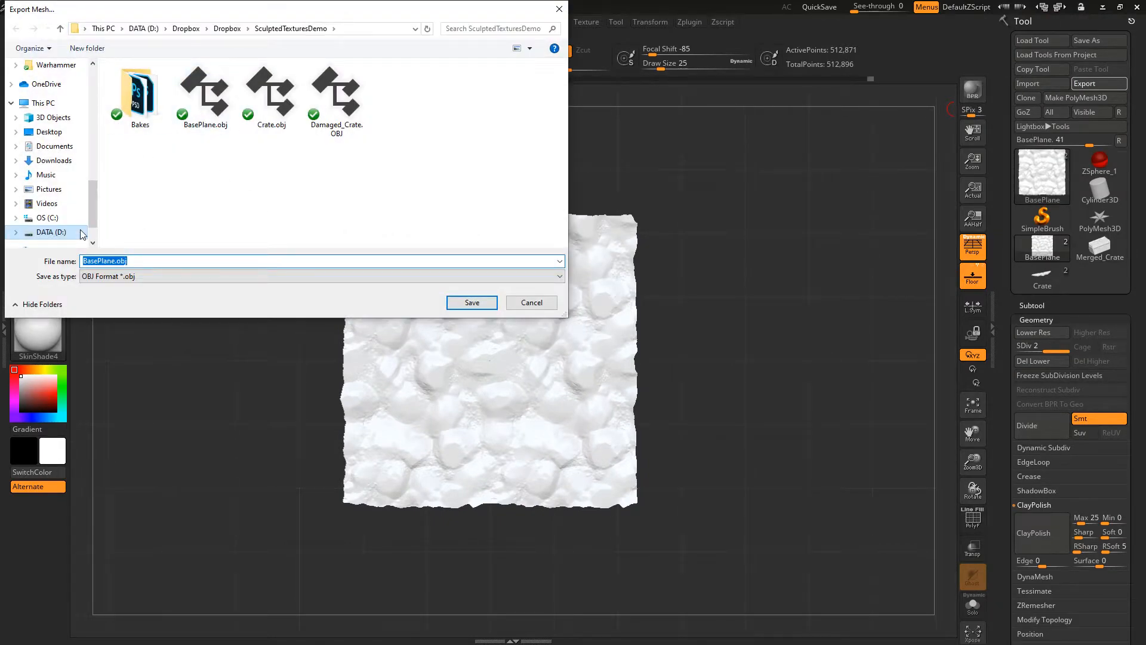
text(RockPlaneHigh)
key(Return)
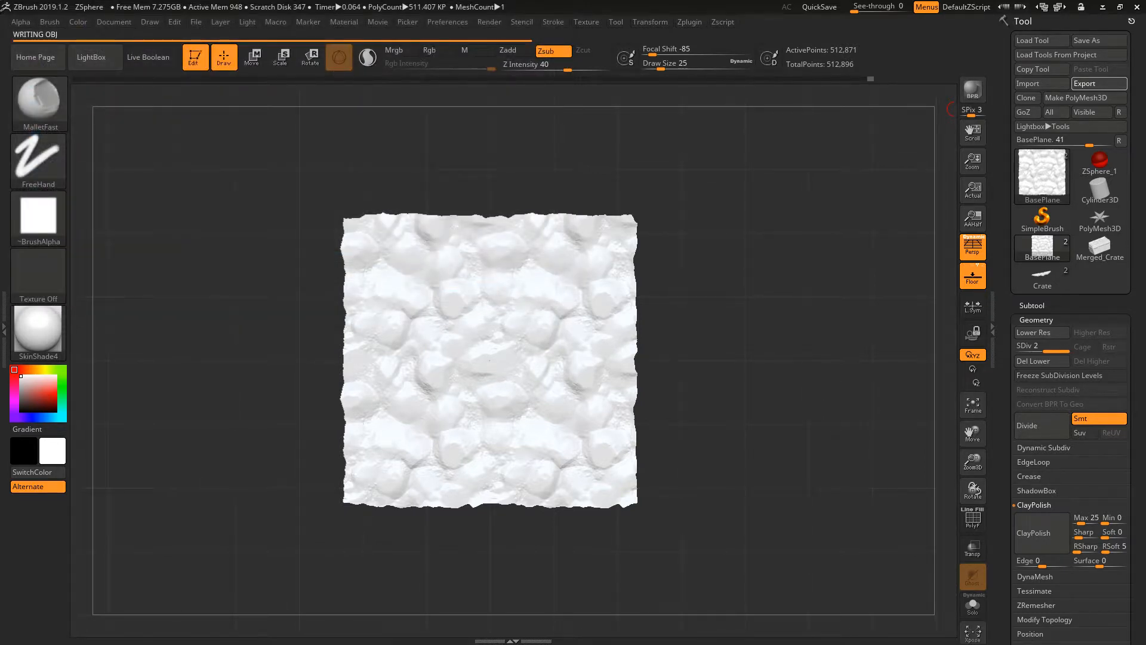
Switch to Marmoset Toolbag and delete the duplicate Plane002 mesh under BasePlane, keeping Plane001
alt+drag(249, 361, 424, 352)
key(alt+Tab)
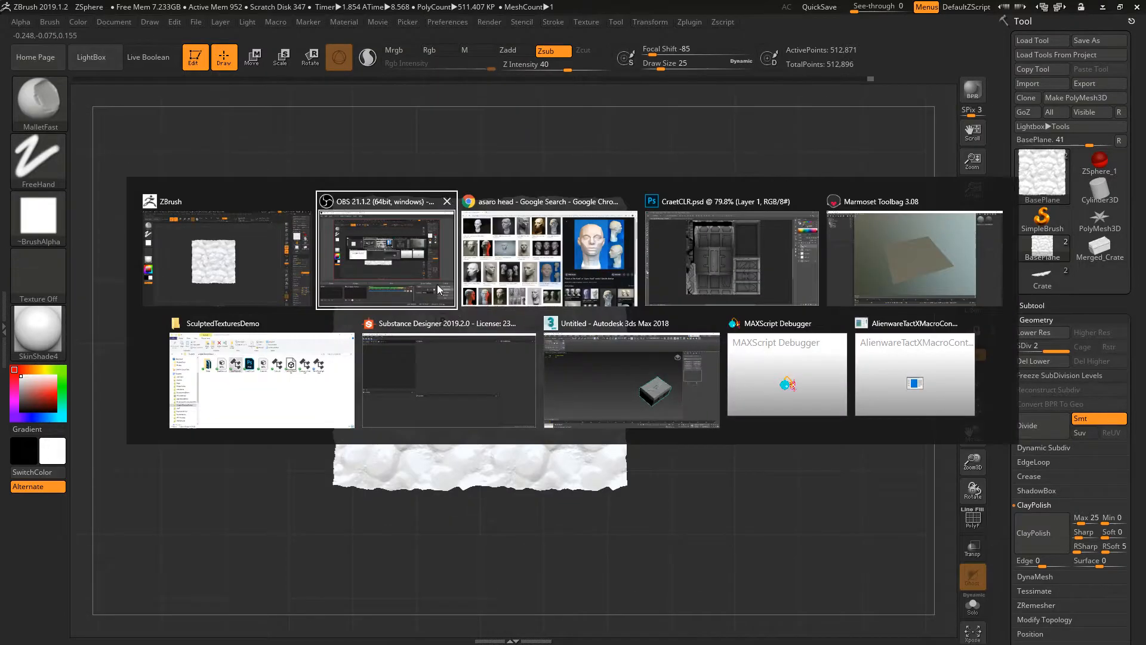
key(alt+Tab)
key(alt+Tab)
key(alt+Tab)
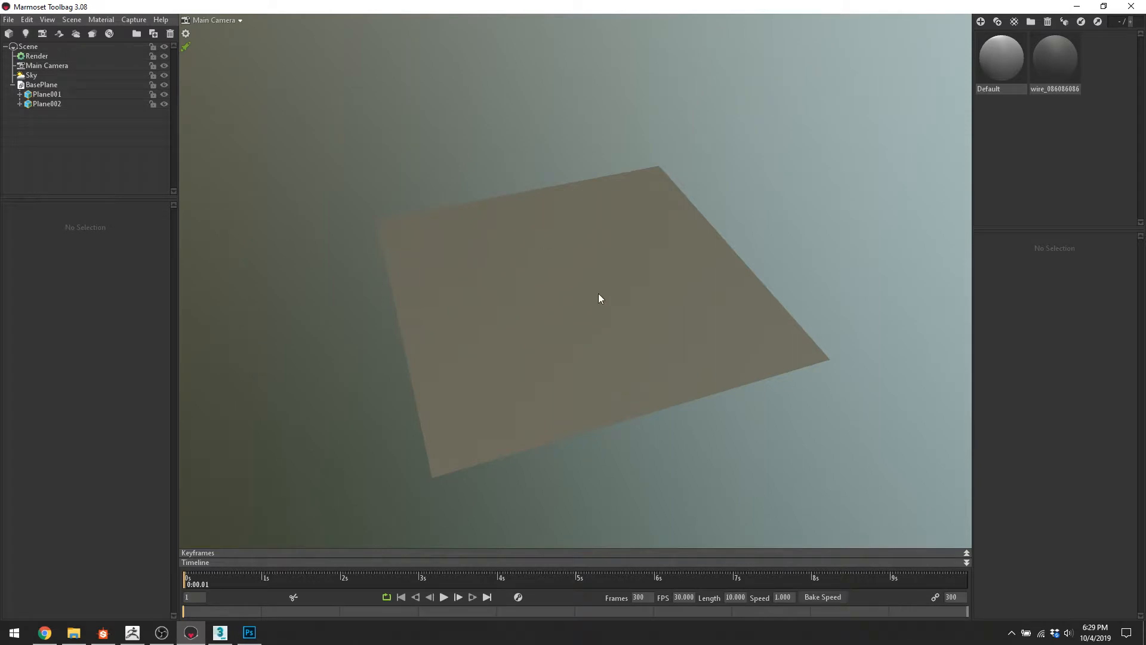
click(599, 297)
drag(599, 297, 291, 184)
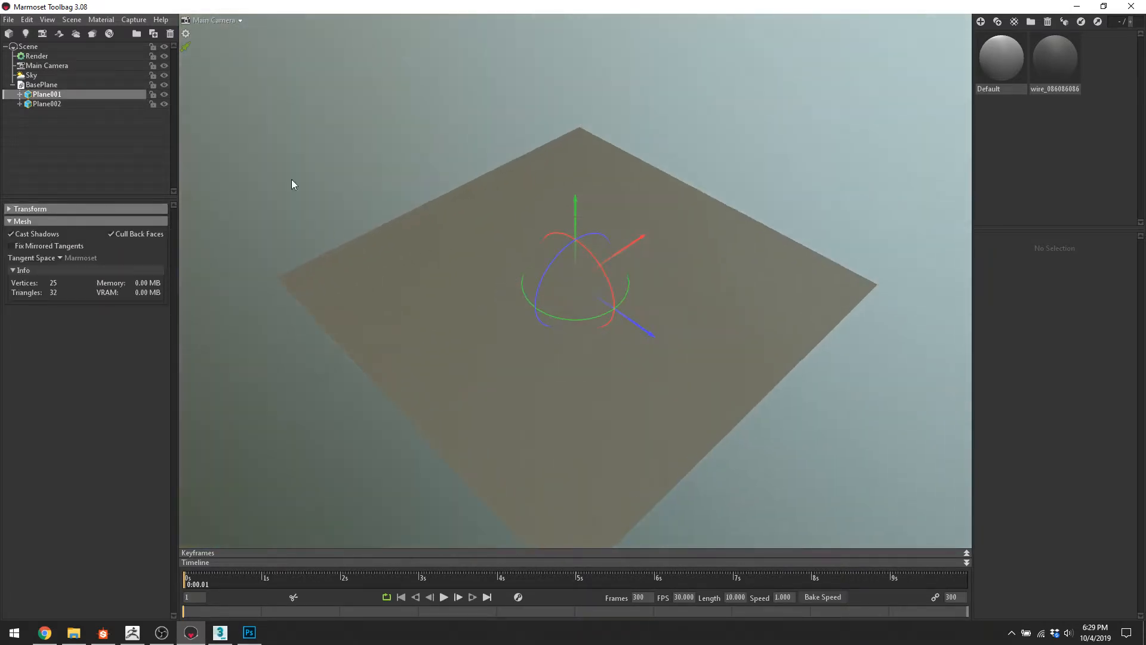
click(350, 312)
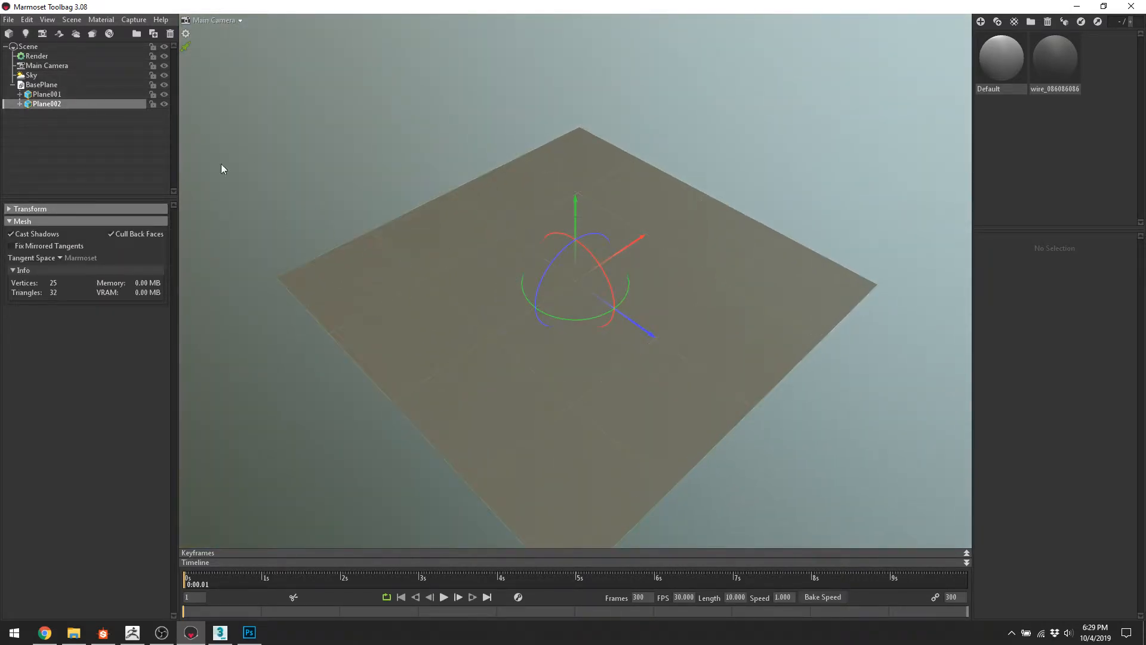
click(78, 93)
click(76, 104)
key(Delete)
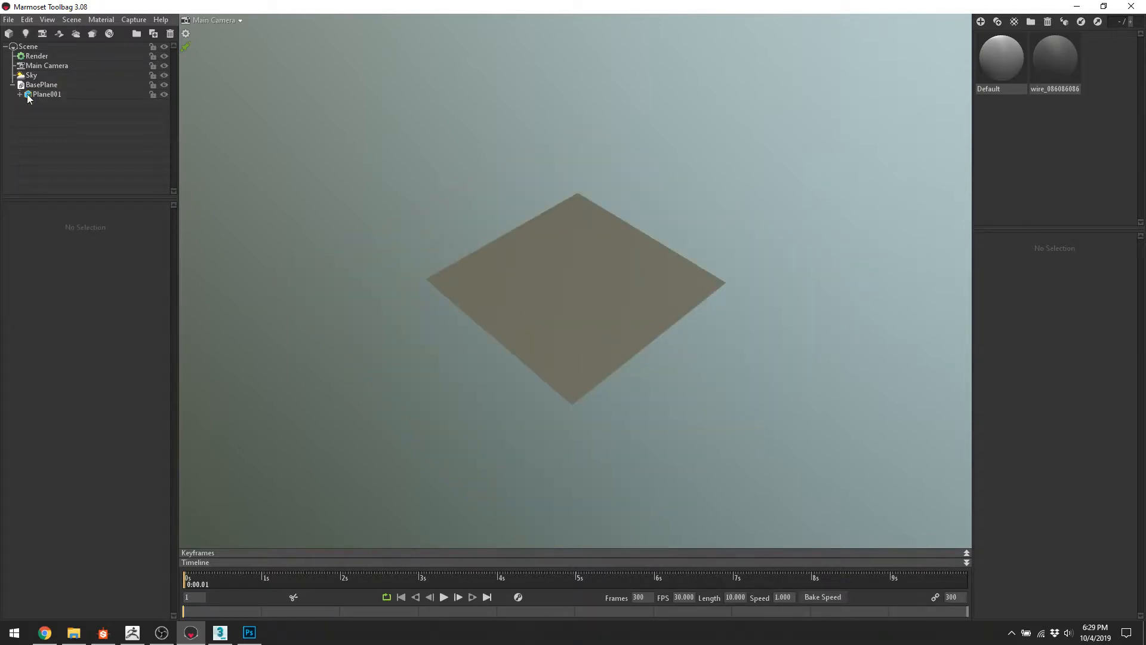
click(488, 318)
Import RockPlaneHigh.OBJ from the SculptedTexturesDemo folder into the Marmoset Toolbag scene
key(alt+Tab)
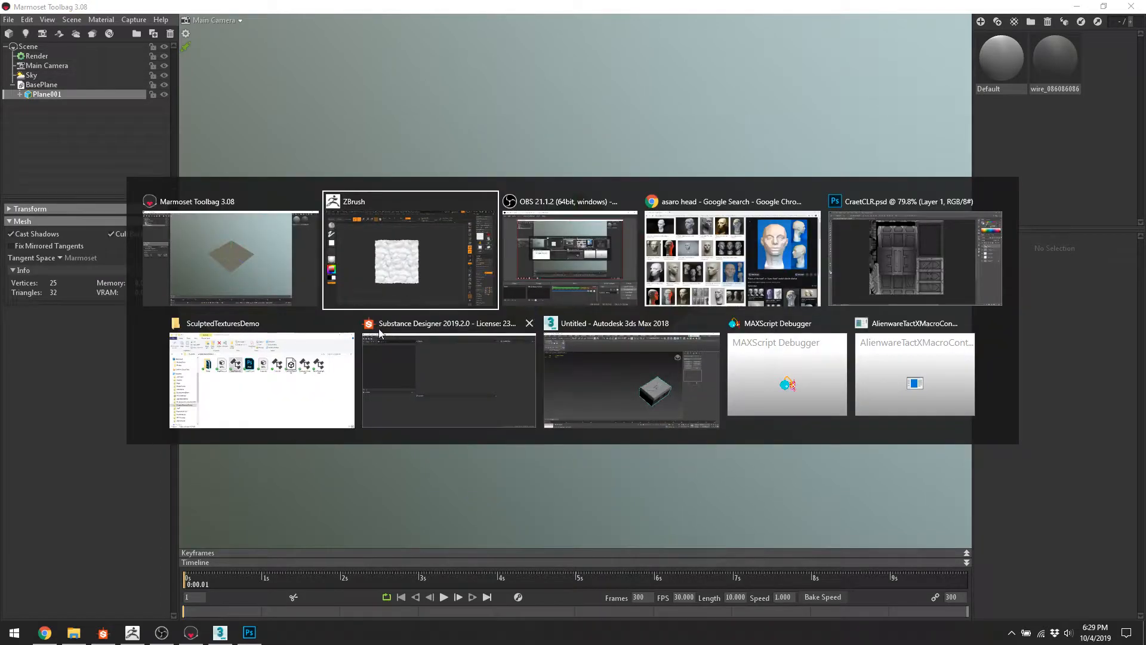
click(213, 379)
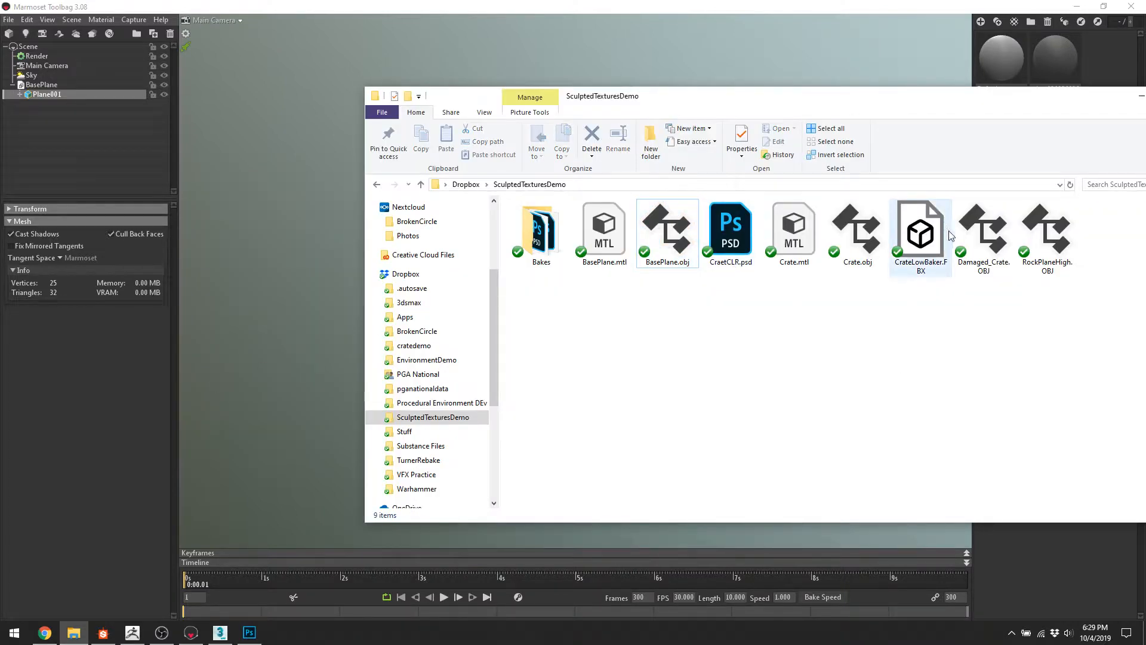
click(1052, 240)
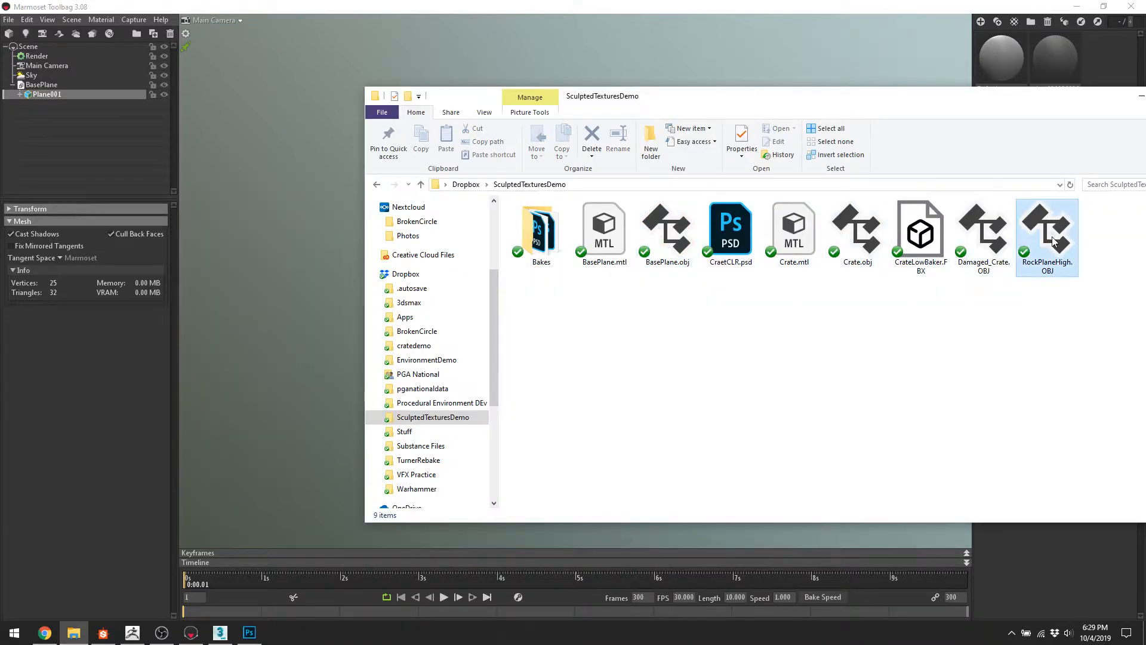
drag(1052, 240, 589, 326)
Adjust the BasePlane's height against the rock sculpt so that it sits beneath the sculpted surface
click(67, 85)
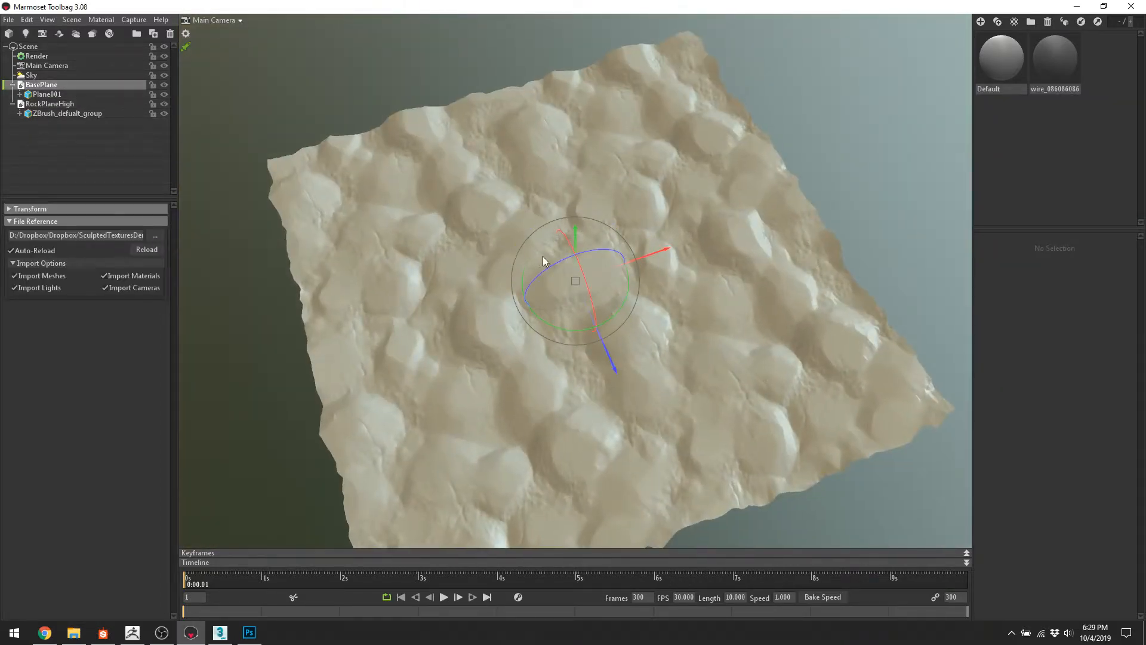
mouse_move(574, 225)
mouse_down()
mouse_move(575, 213)
mouse_move(576, 226)
mouse_up()
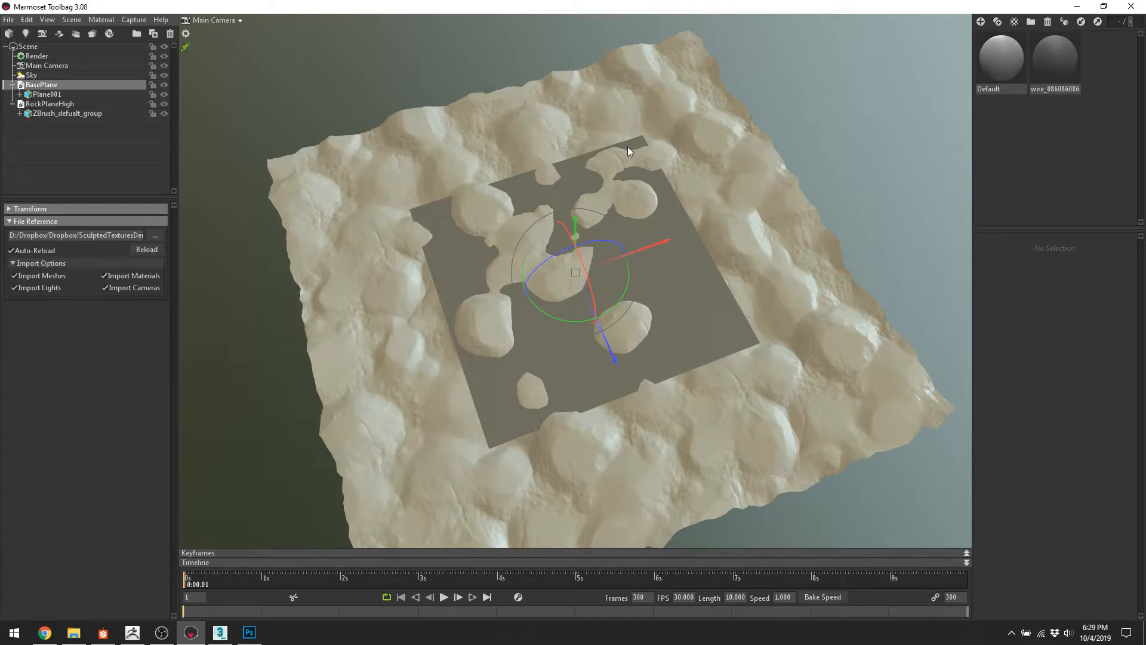
drag(676, 435, 700, 314)
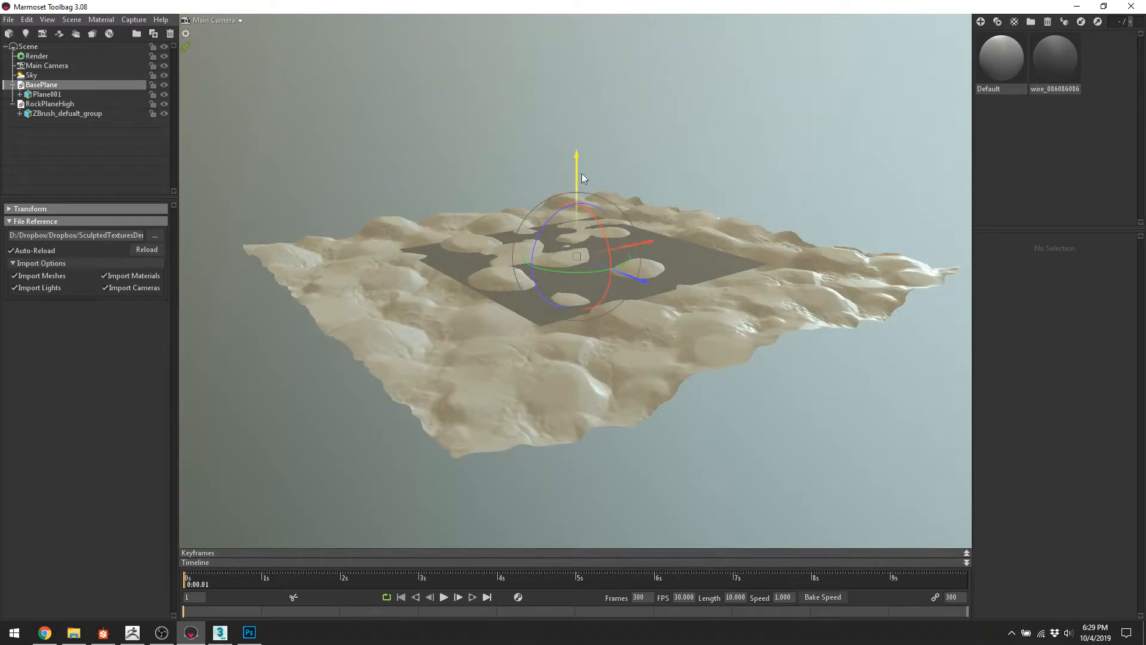
drag(582, 173, 572, 184)
drag(430, 345, 456, 300)
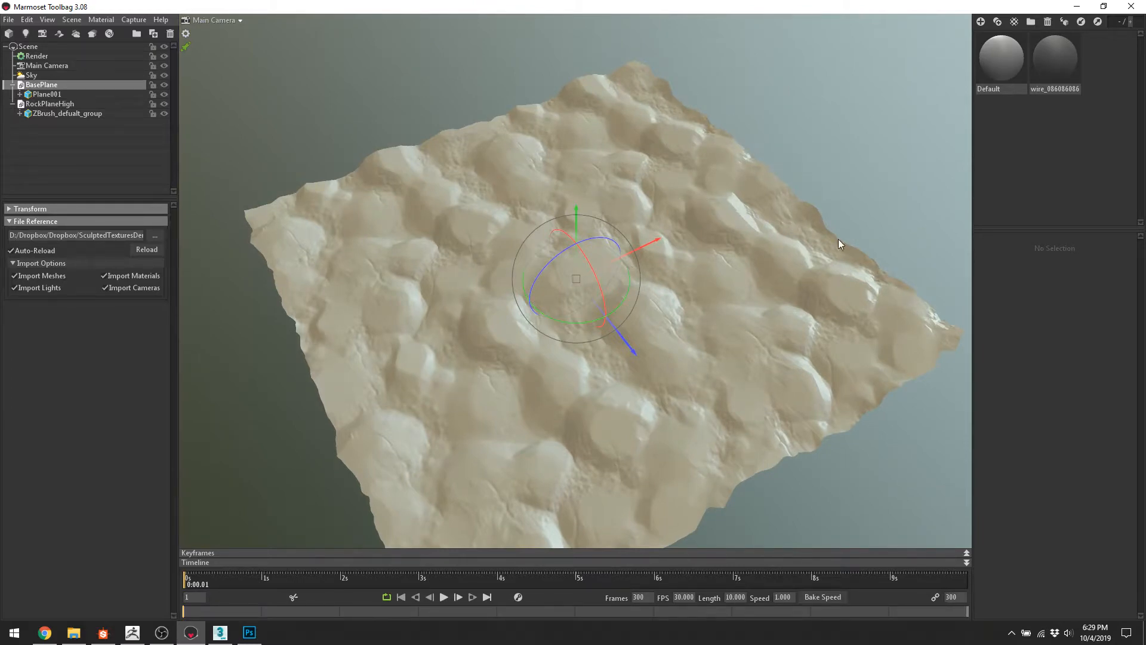
drag(823, 312, 701, 328)
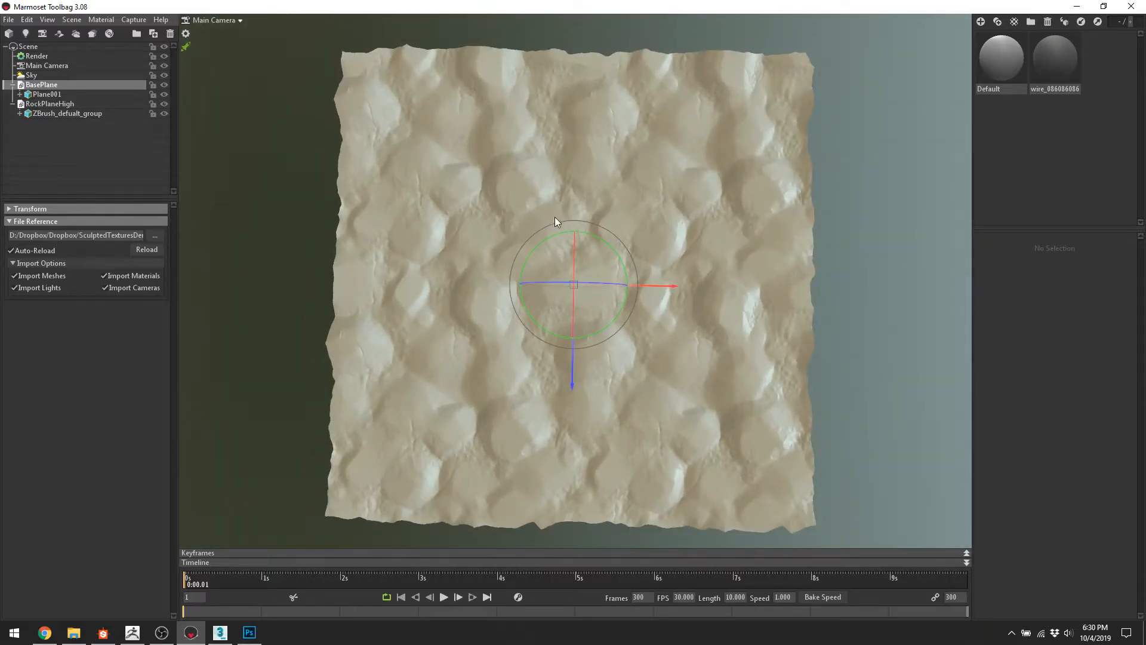
alt+right_drag(589, 281, 585, 319)
alt+drag(578, 362, 603, 316)
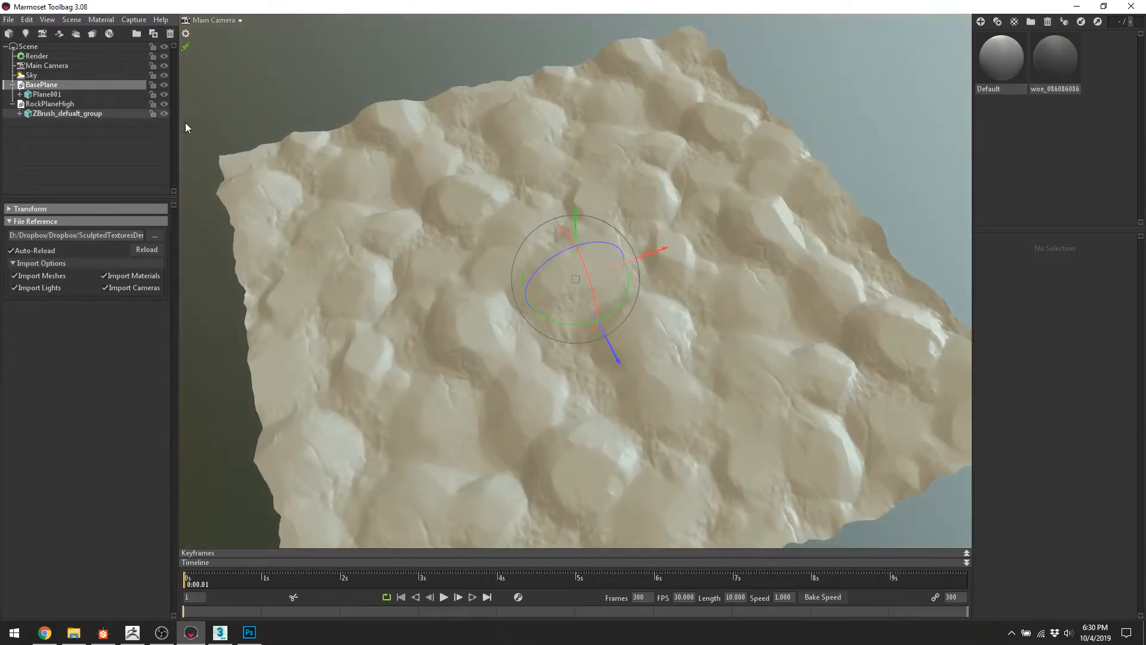
Add a baker to the scene and assign BasePlane as its low mesh and RockPlaneHigh as its high mesh
click(92, 34)
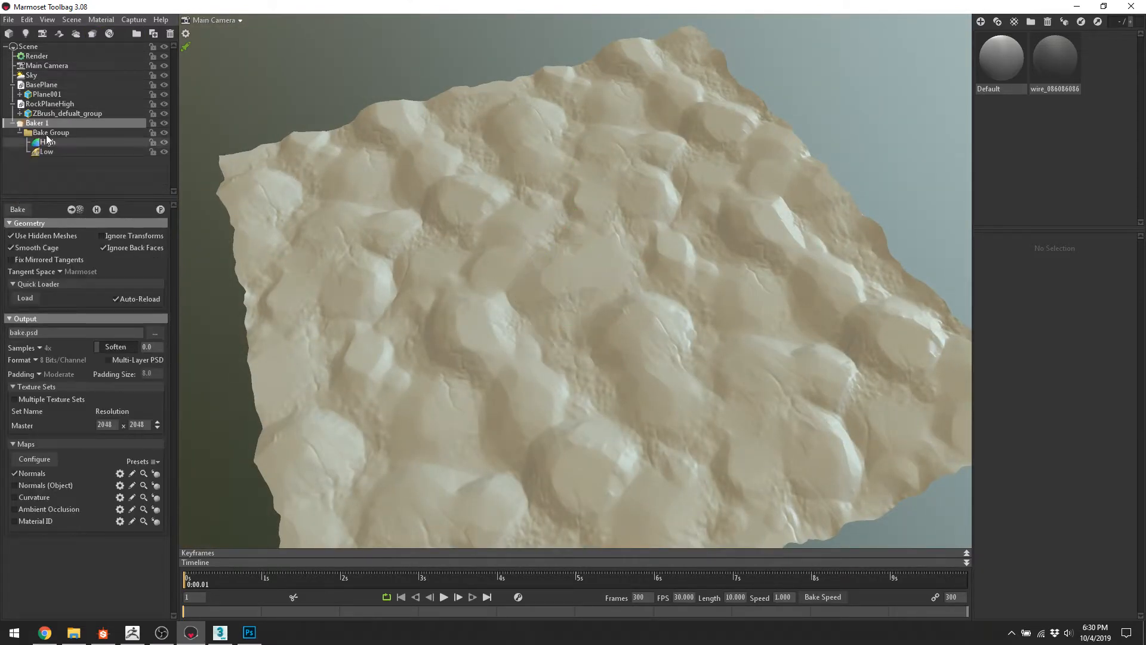
drag(42, 88, 52, 151)
drag(50, 84, 49, 127)
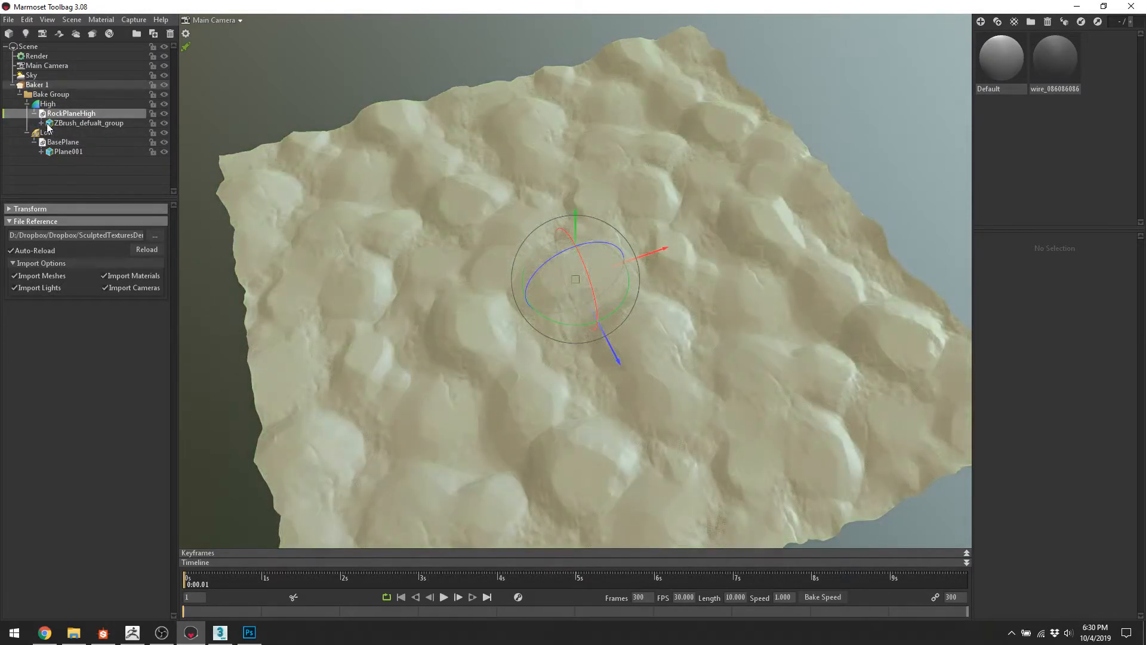
Set the low mesh's cage Max Offset to 23.05 and decline choosing an output path, checking the cage over the rocks
click(47, 132)
drag(454, 310, 486, 259)
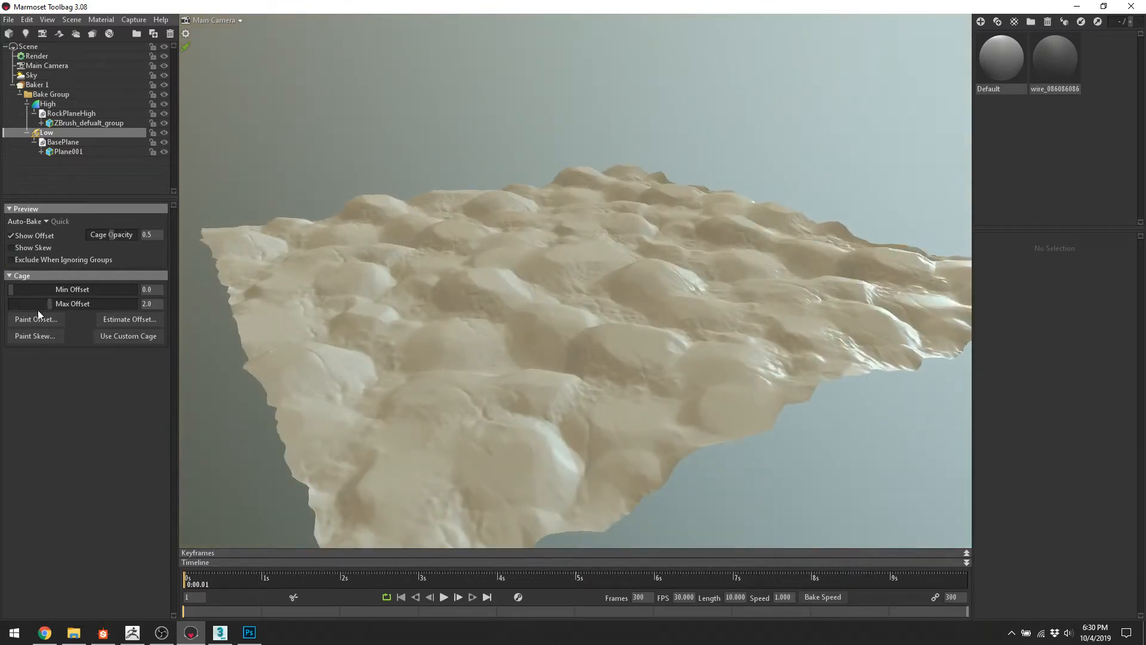
drag(47, 303, 99, 303)
click(643, 359)
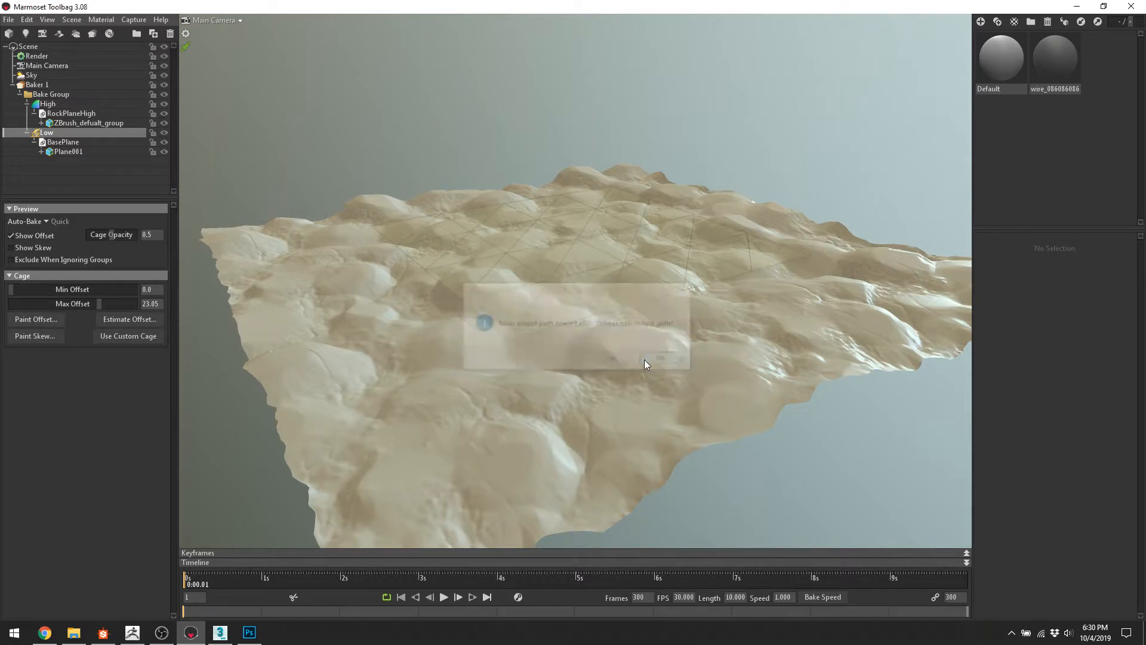
drag(643, 358, 504, 194)
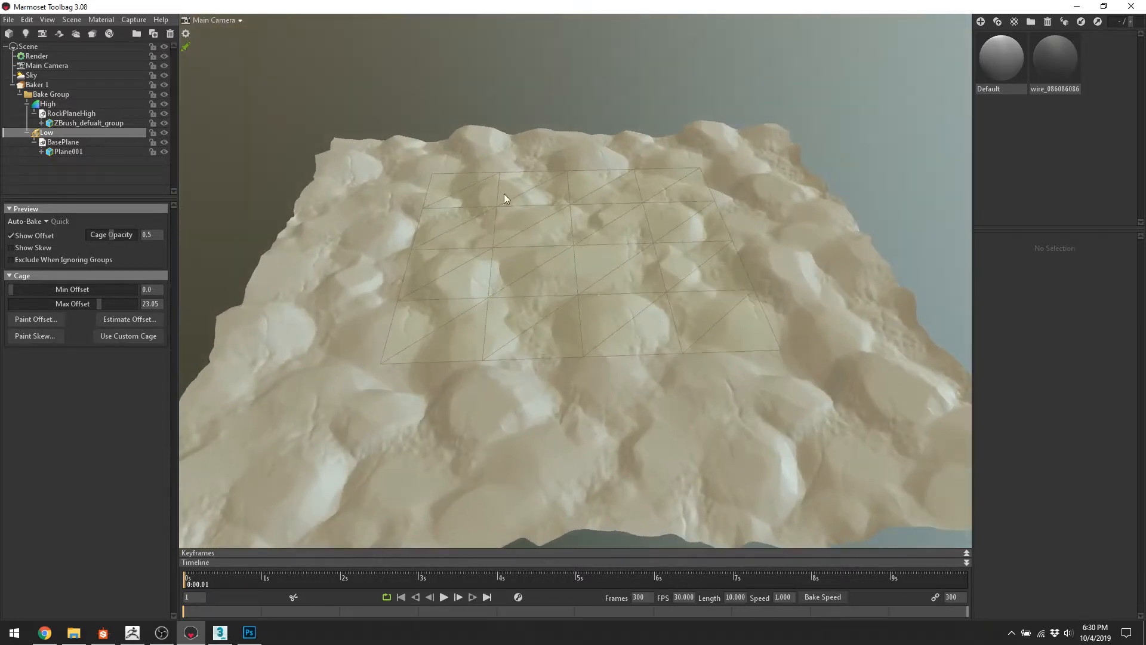
drag(602, 231, 532, 186)
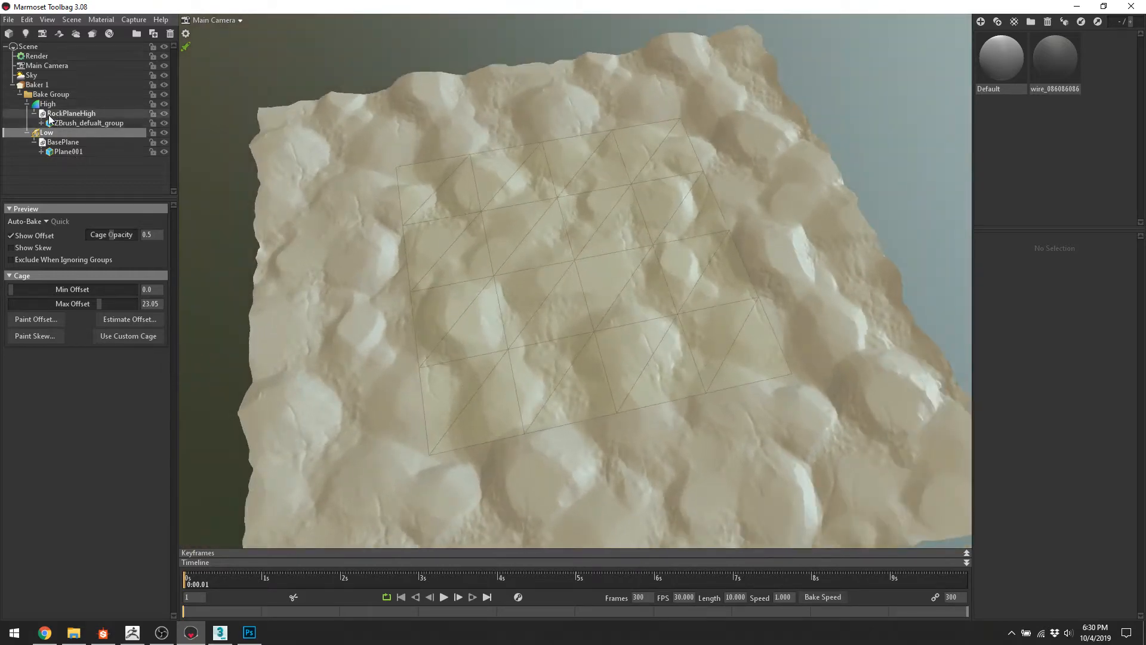
Set Baker 1's output to a PSD file with a name beginning with Rock, in a new PlaneBakes folder inside SculptedTexturesDemo
click(40, 85)
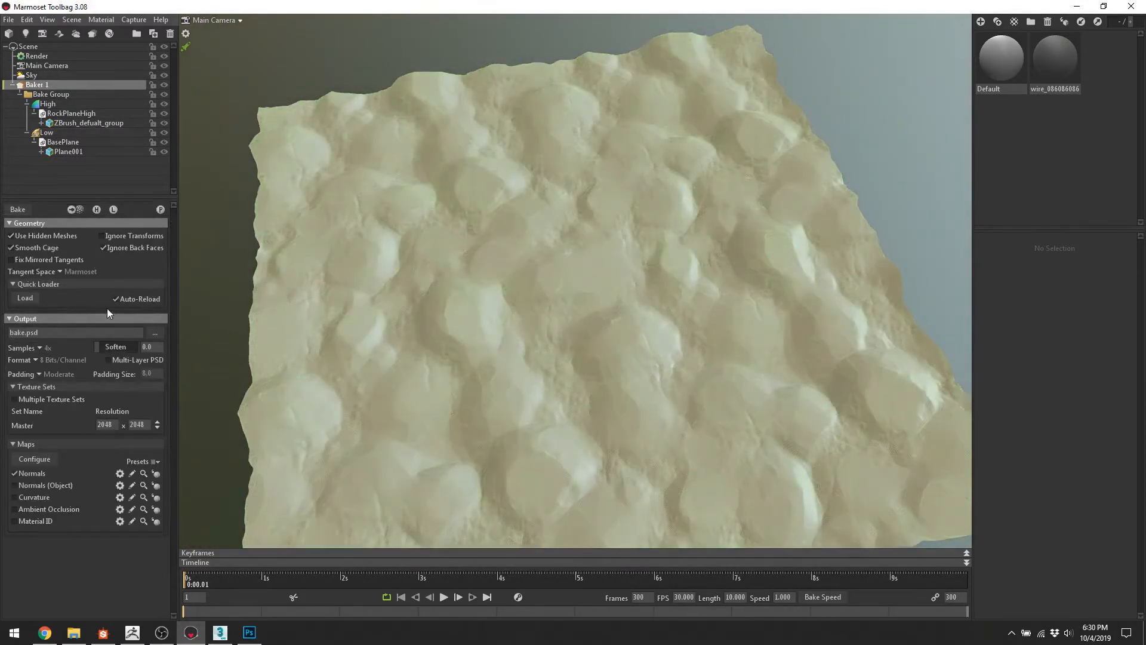
click(155, 333)
click(588, 182)
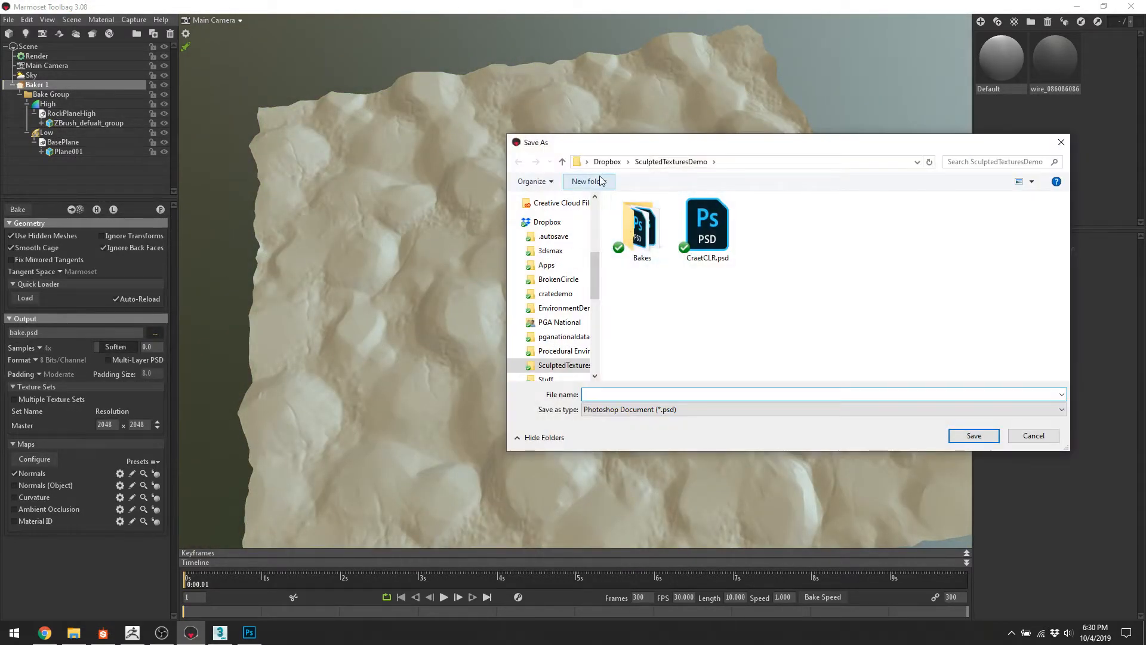
text(P)
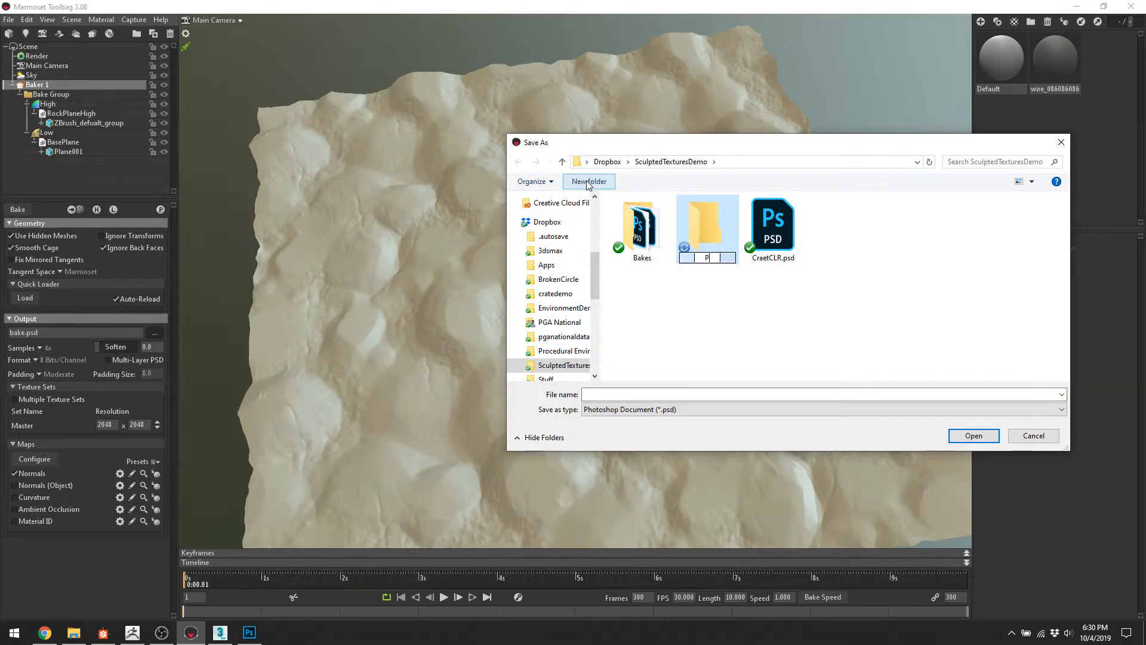
text(laneBakes)
key(Return)
double_click(727, 244)
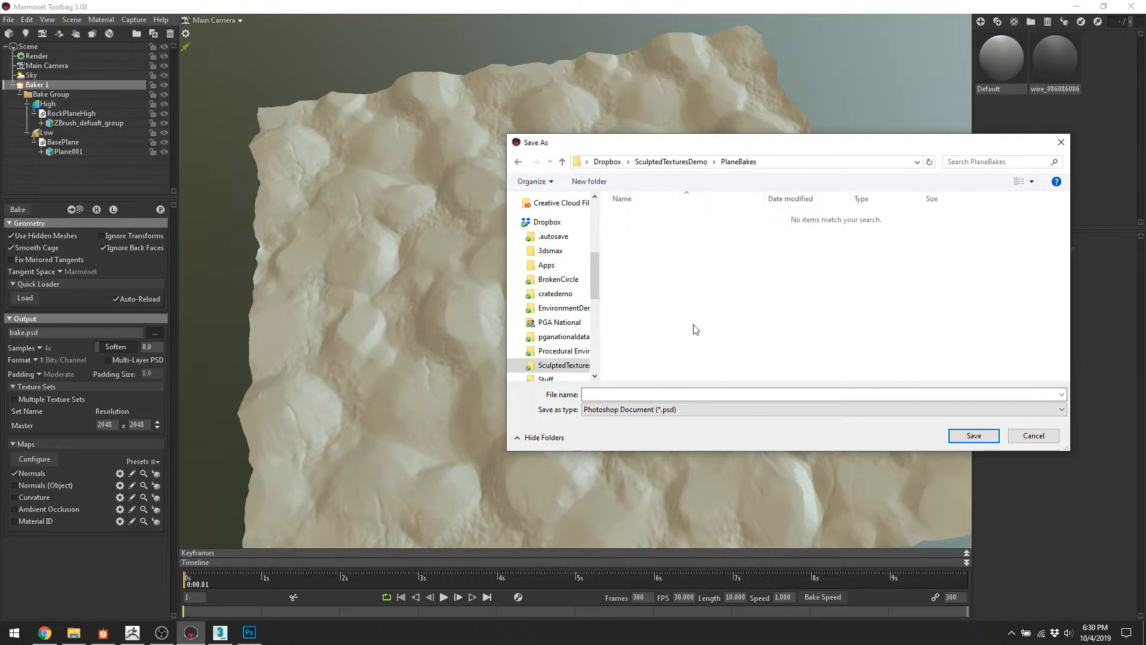
click(677, 395)
text(Rock)
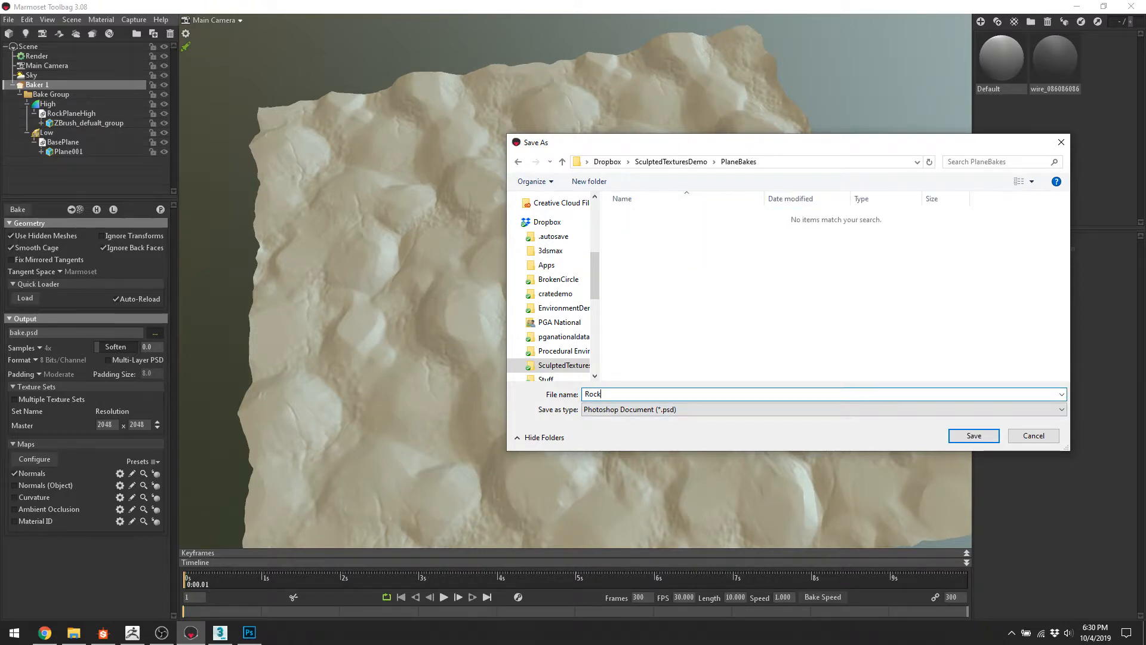
text(plavbeneBake)
key(Return)
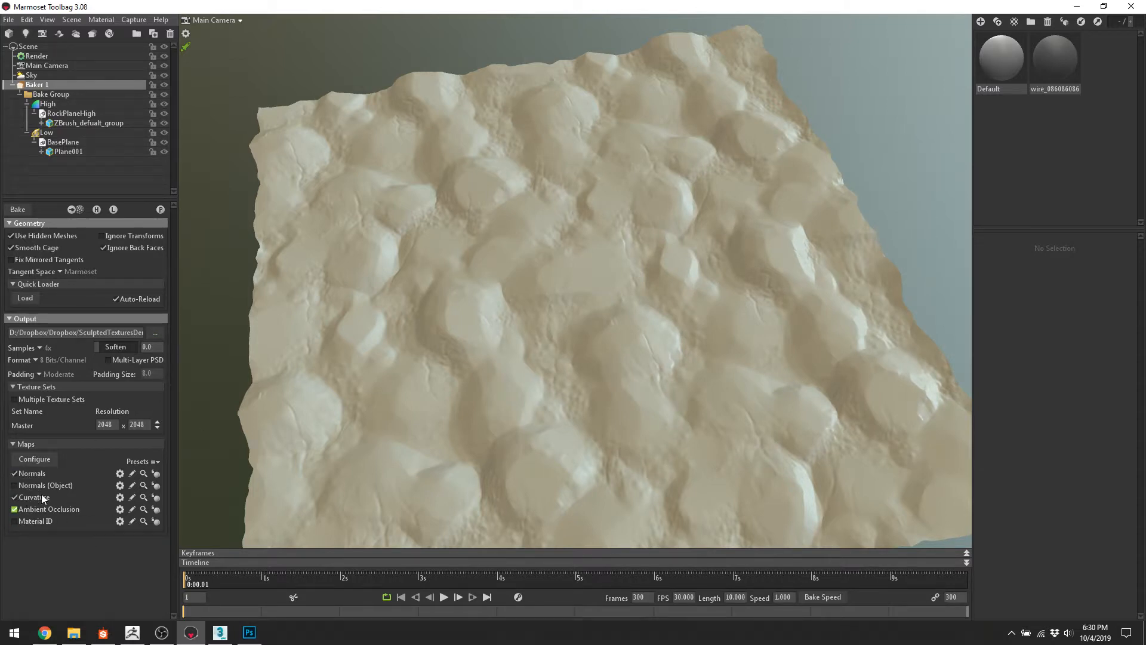
Review the list of maps available for baking in Baker 1 without changing the selection
click(35, 459)
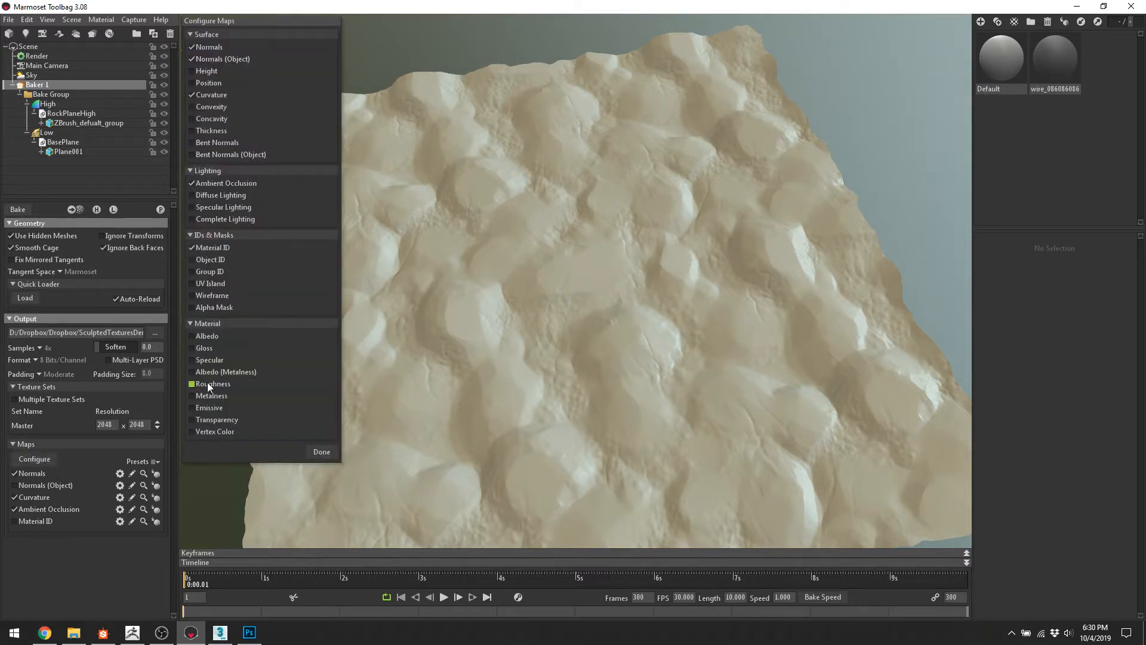
click(323, 450)
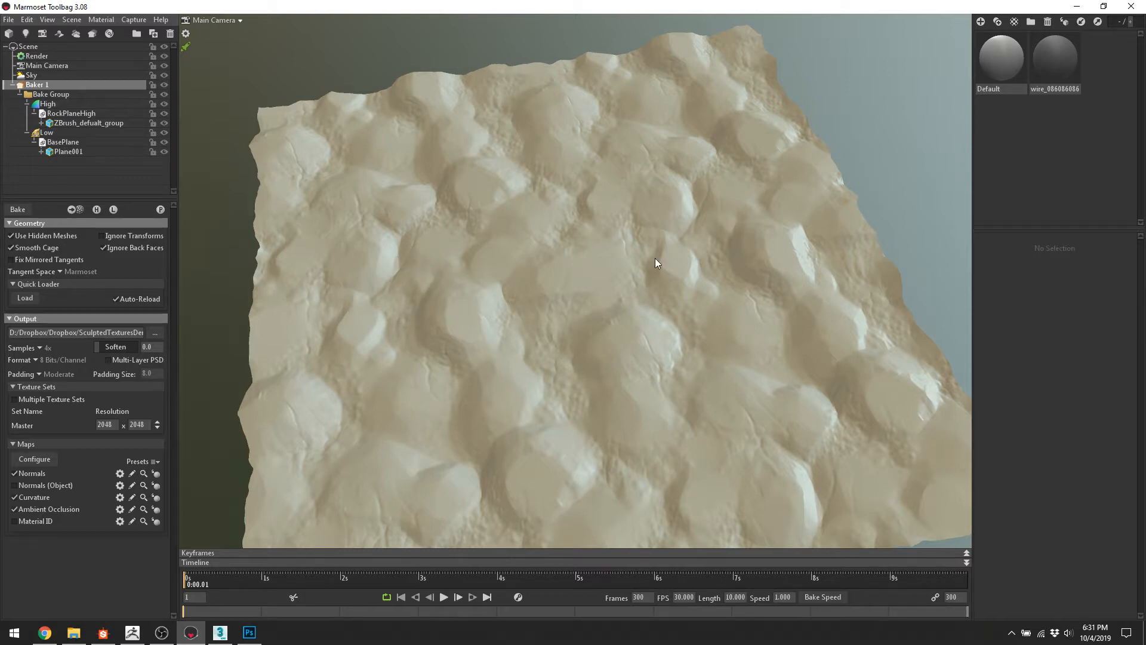
Set the low mesh's cage Max Offset to 23.68, checking the cage's height against the rocks
drag(549, 306, 609, 263)
click(96, 142)
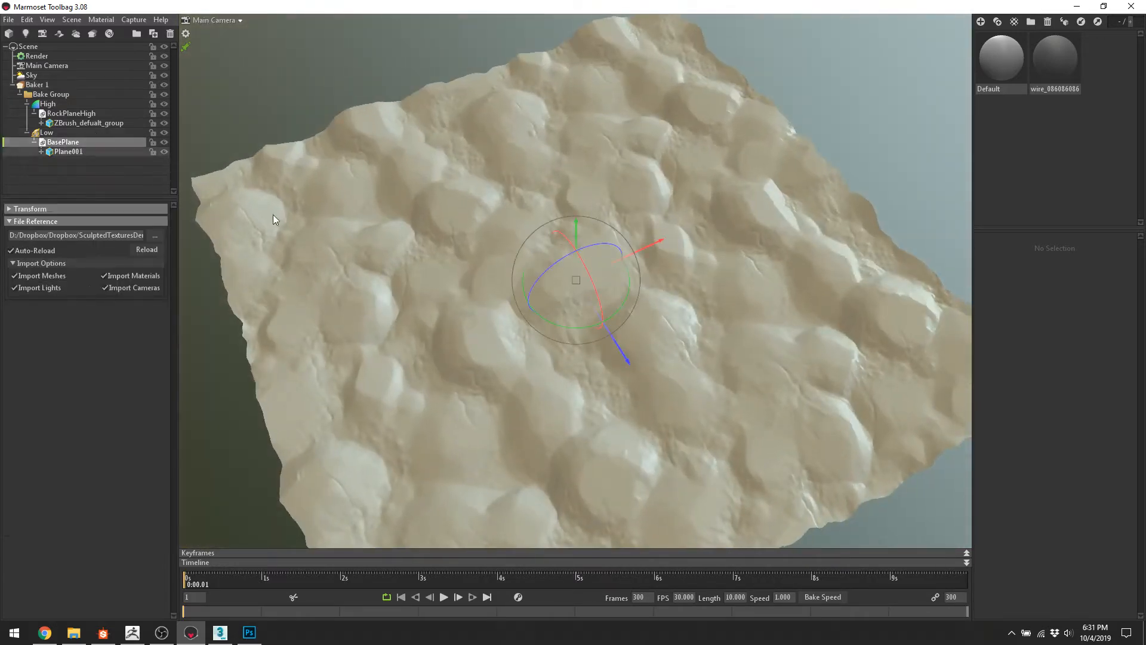
click(100, 135)
drag(564, 293, 560, 213)
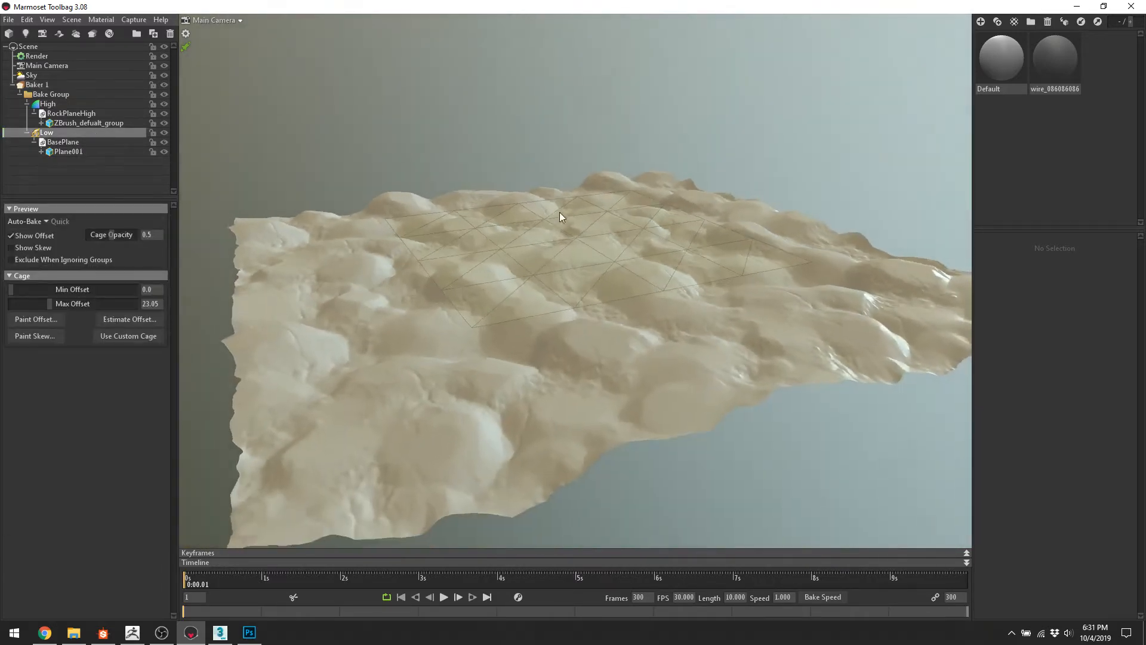
mouse_move(62, 303)
mouse_down()
mouse_move(74, 303)
mouse_move(34, 304)
mouse_move(47, 303)
mouse_up()
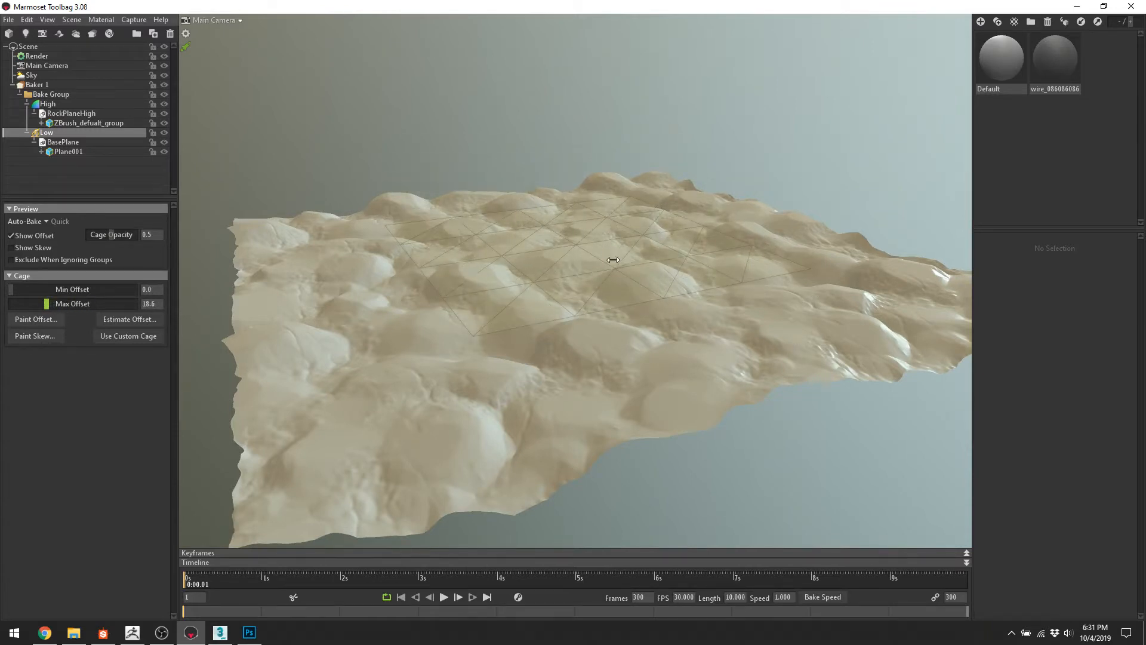
click(634, 74)
drag(634, 74, 417, 120)
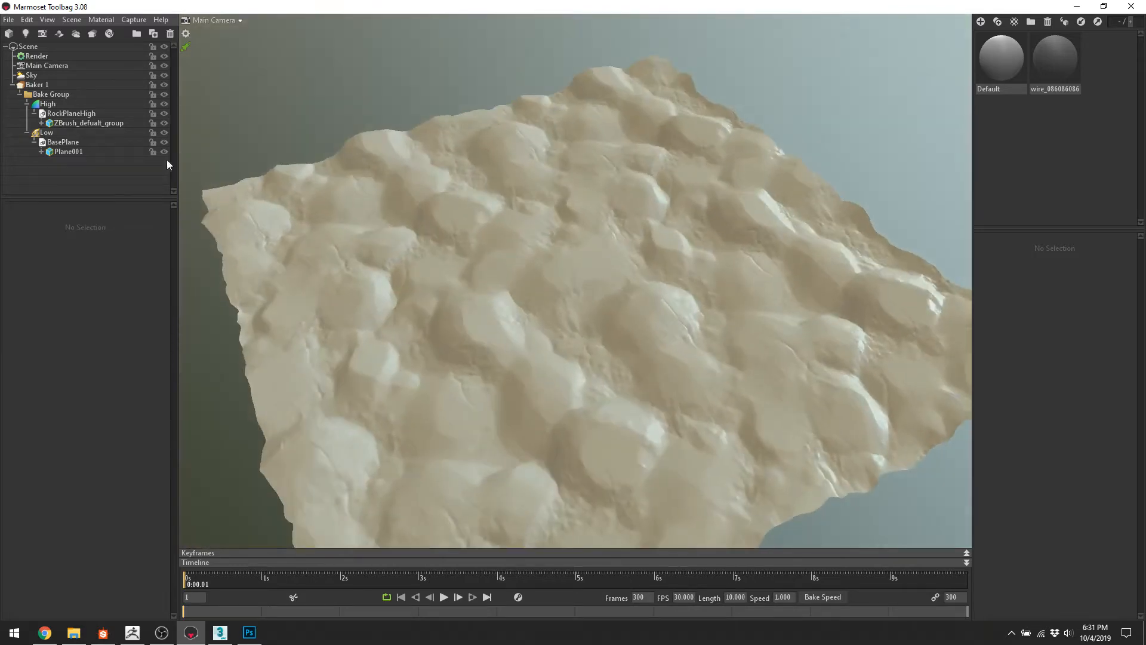
click(91, 132)
drag(47, 304, 52, 304)
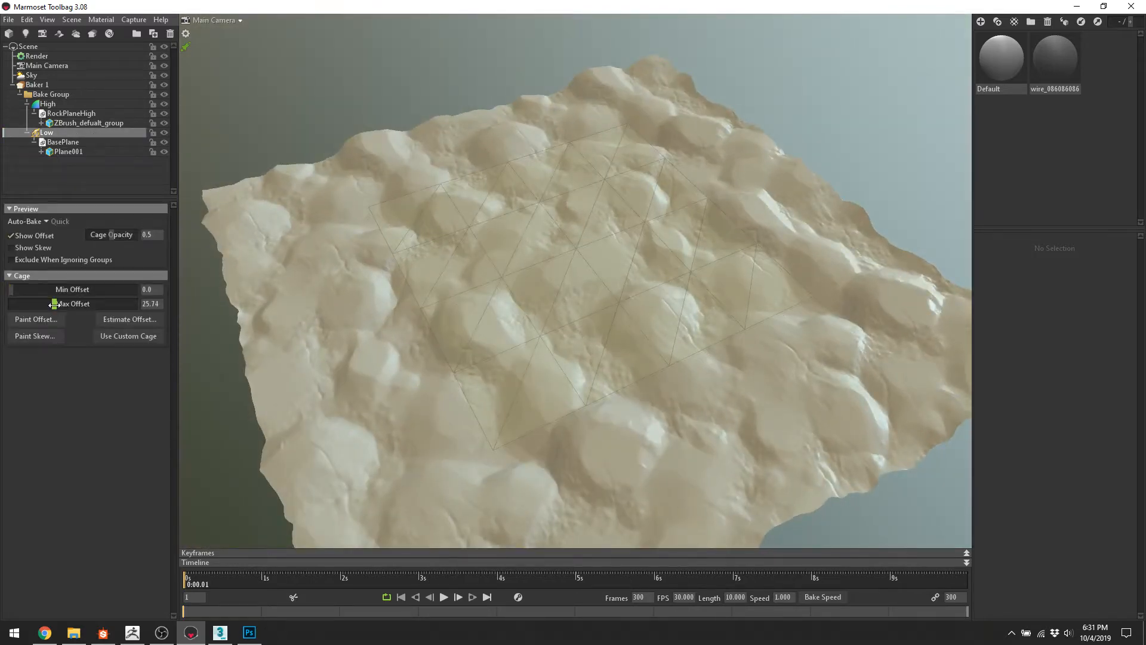
drag(701, 311, 716, 380)
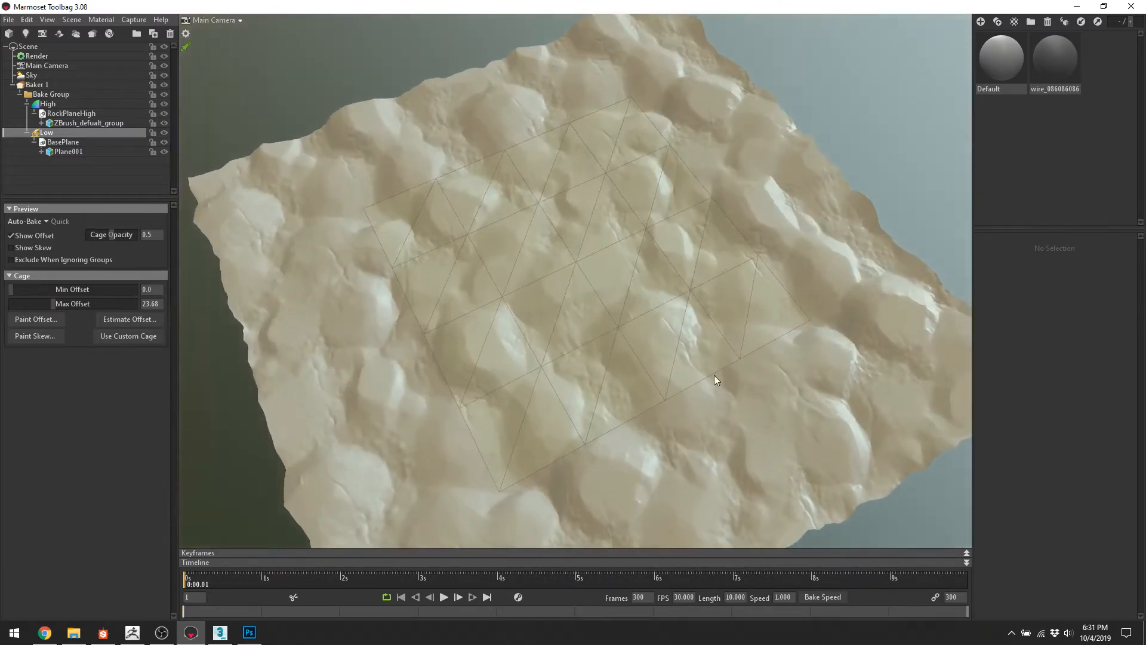
Set Baker 1's output samples to 16x, Soften to 0.5 and padding to Extreme
click(19, 94)
click(37, 84)
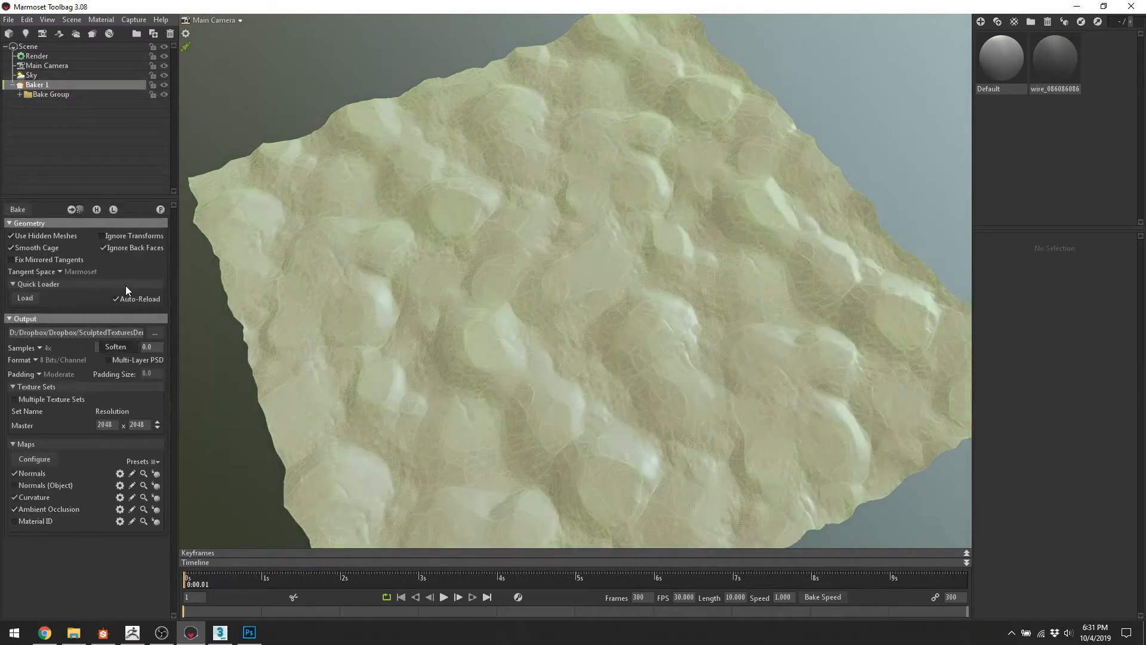
click(44, 349)
click(57, 371)
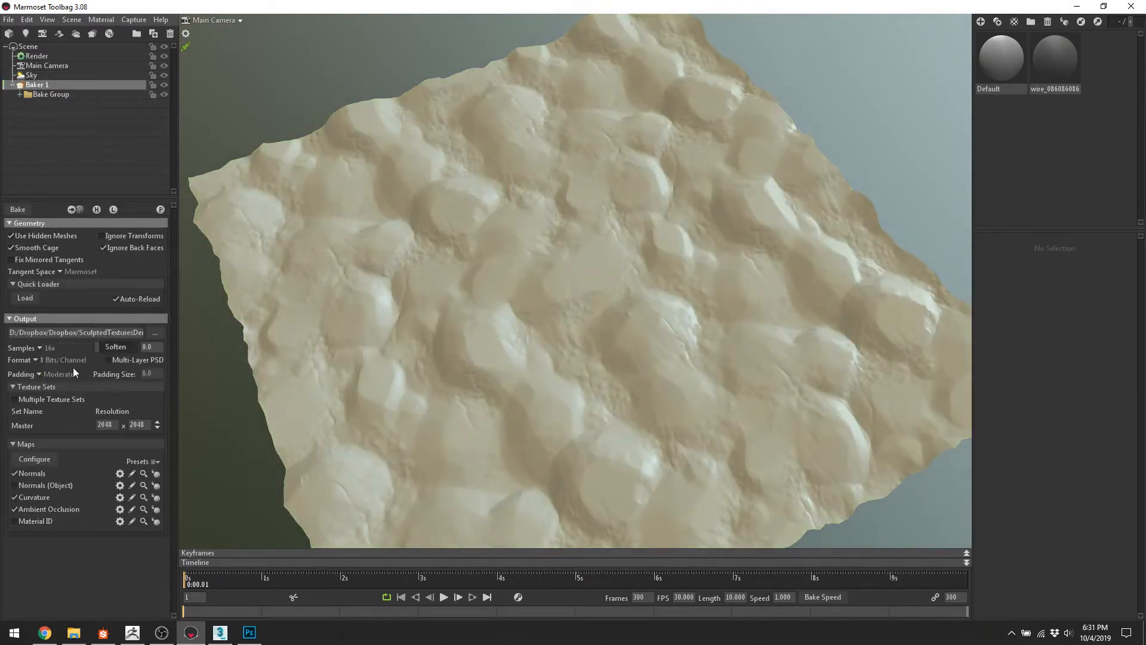
double_click(154, 350)
text(.5)
key(Return)
click(40, 374)
click(60, 399)
Bake the maps and hide the High group so that only BasePlane remains in view
click(23, 208)
click(20, 95)
click(164, 104)
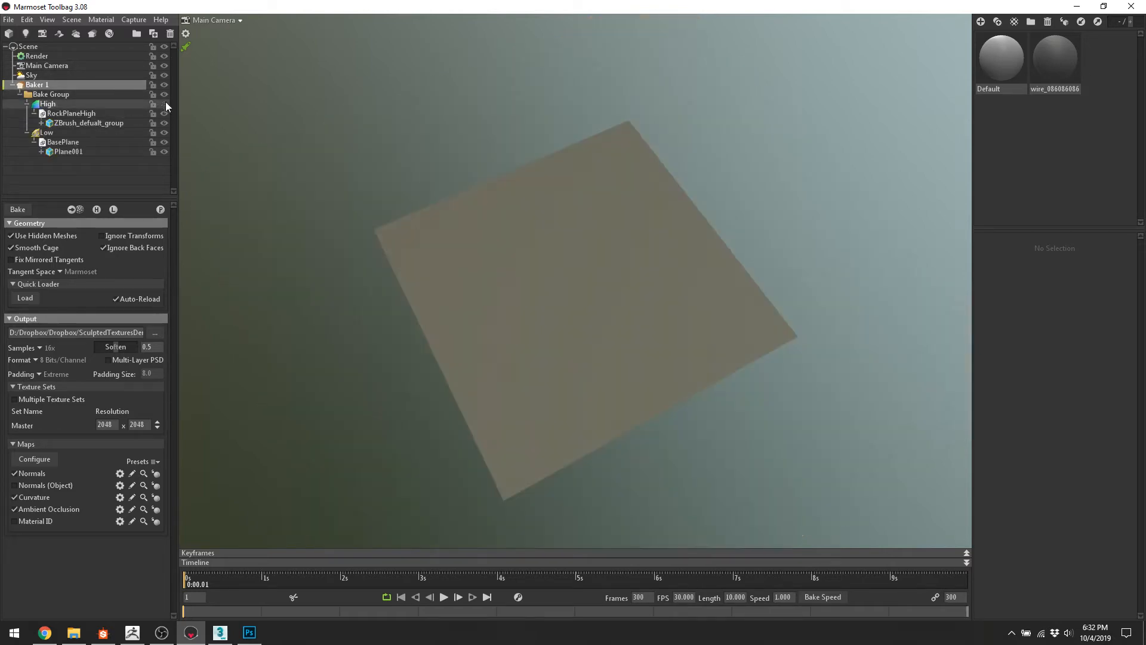
click(89, 133)
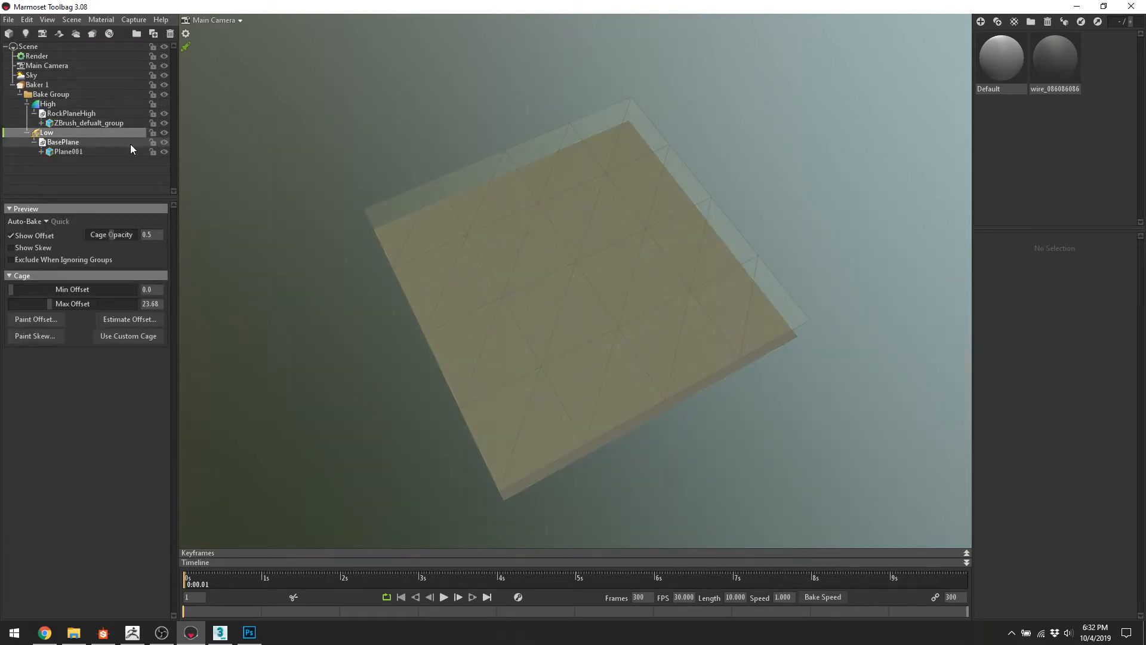
click(164, 143)
click(164, 143)
click(90, 142)
click(34, 142)
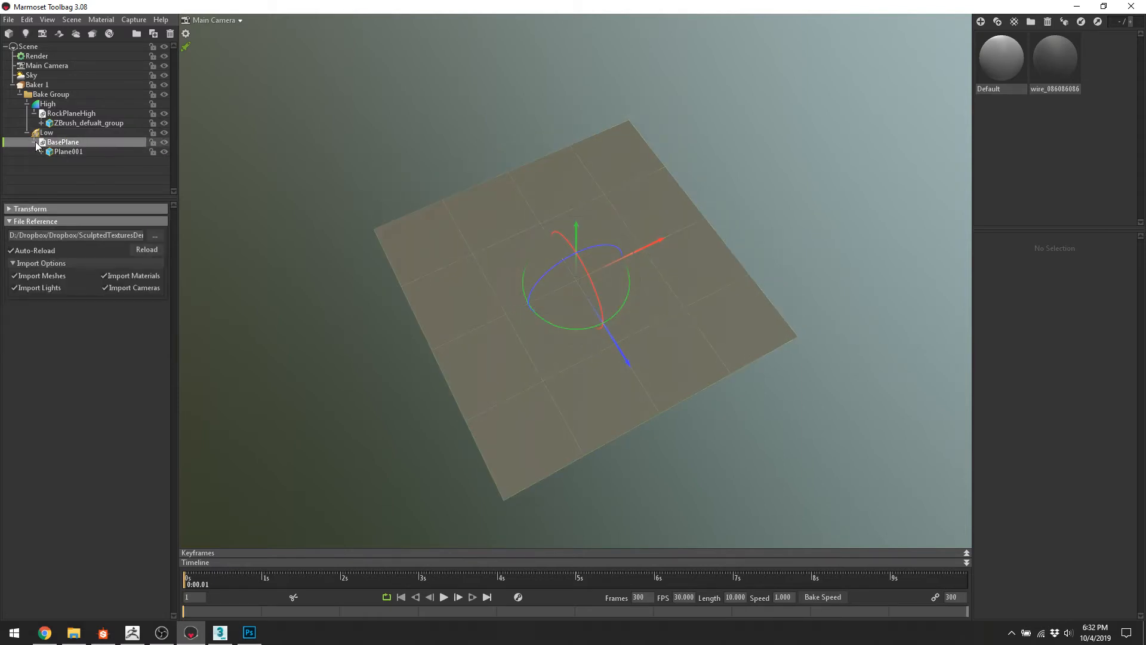
Create a new material, apply it to the plane and load Rockplane_normal.psd as its normal map
click(980, 22)
drag(1054, 60, 691, 292)
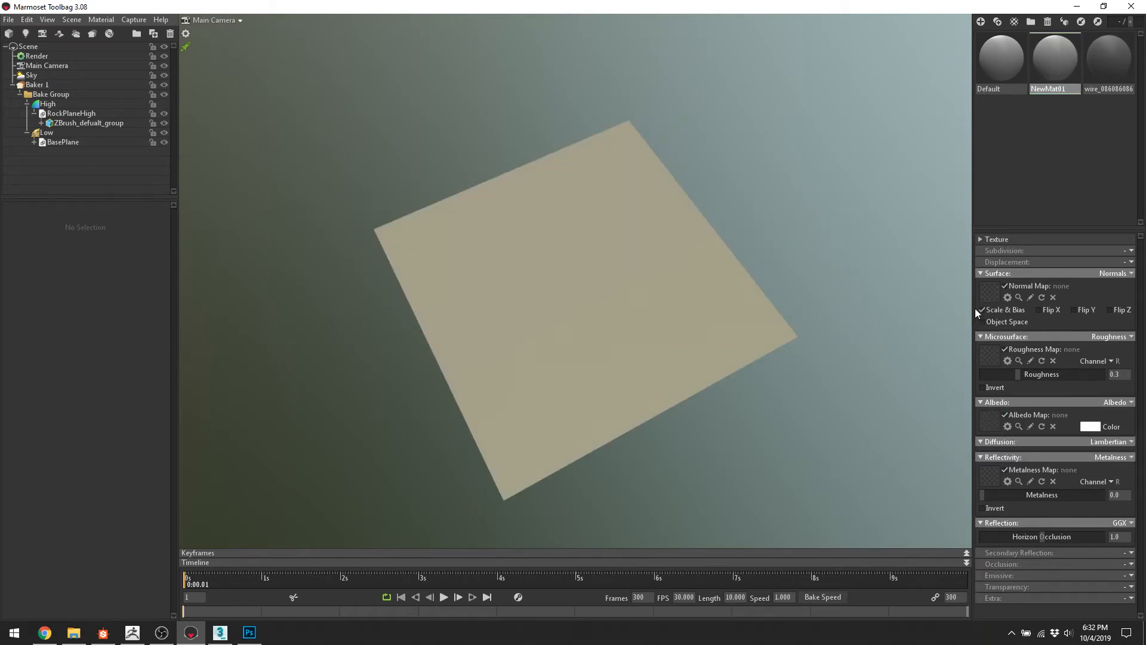
click(997, 287)
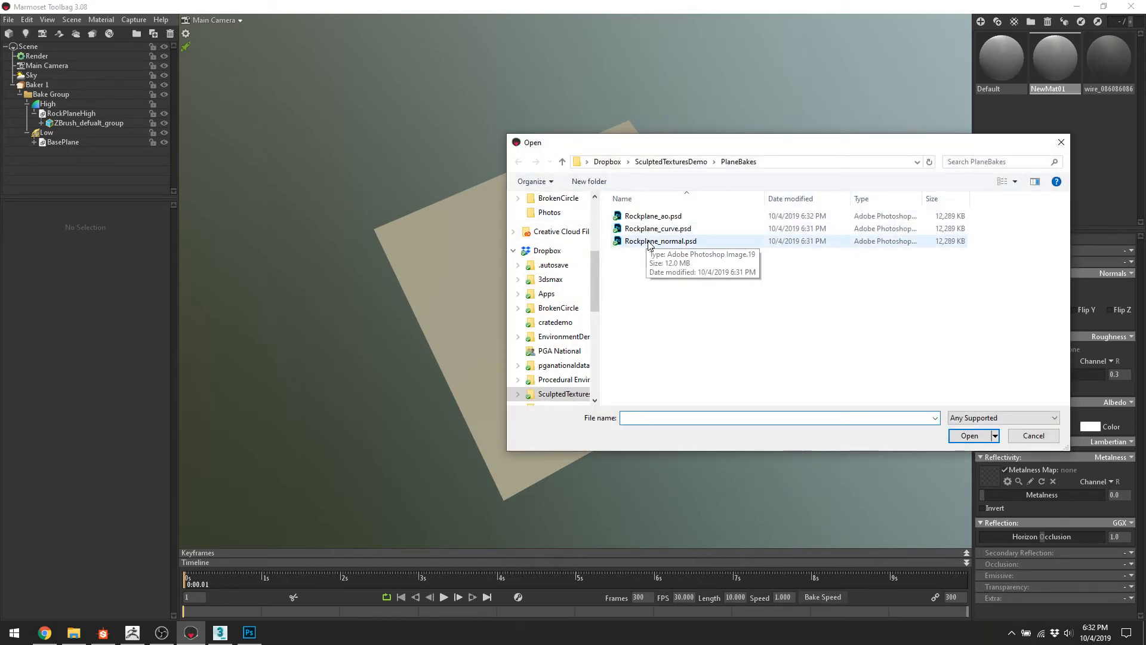
click(651, 242)
double_click(649, 242)
Inspect the baked normal map on the plane in a full-window viewport and from above
scroll(577, 304, up, 3)
double_click(674, 314)
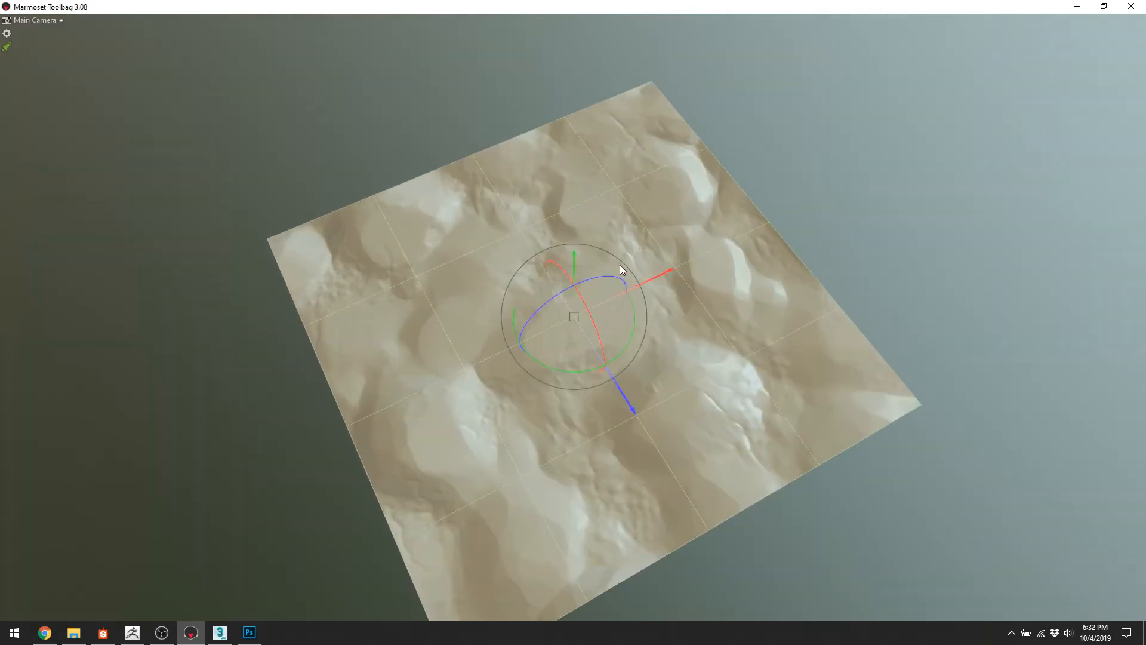
scroll(894, 245, down, 3)
drag(868, 239, 690, 349)
key(ctrl+space)
click(638, 221)
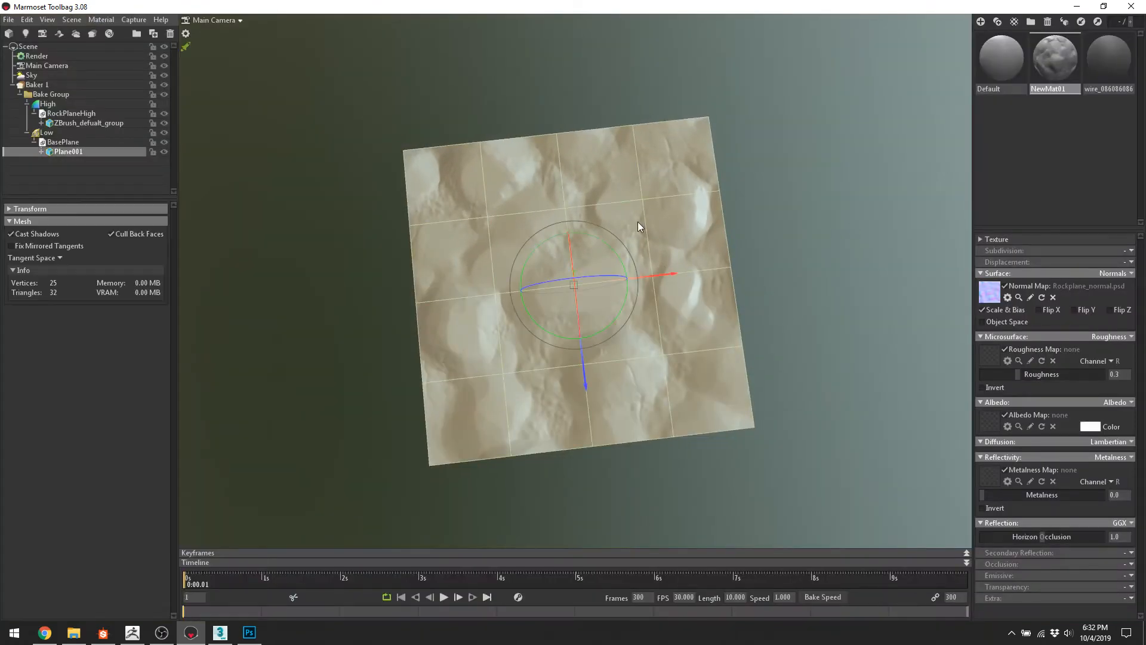
Try a different Texture Tiling on the new material and reset it to 1
click(979, 239)
mouse_move(1016, 253)
mouse_down()
mouse_move(1047, 253)
mouse_move(997, 254)
mouse_up()
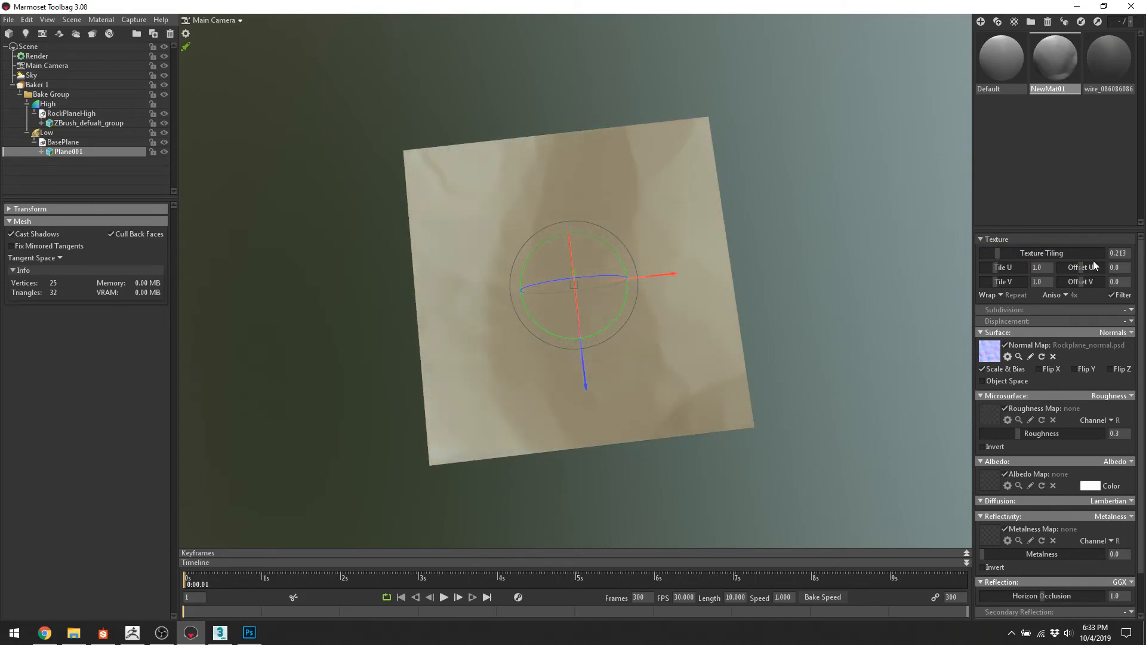
text(1)
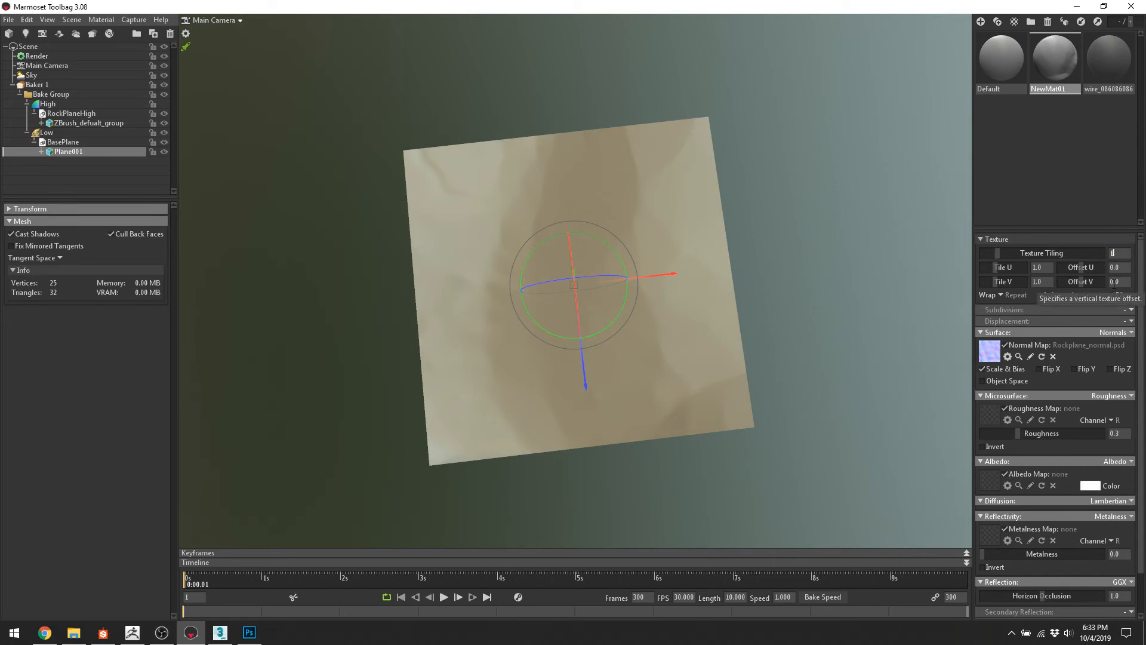
key(Return)
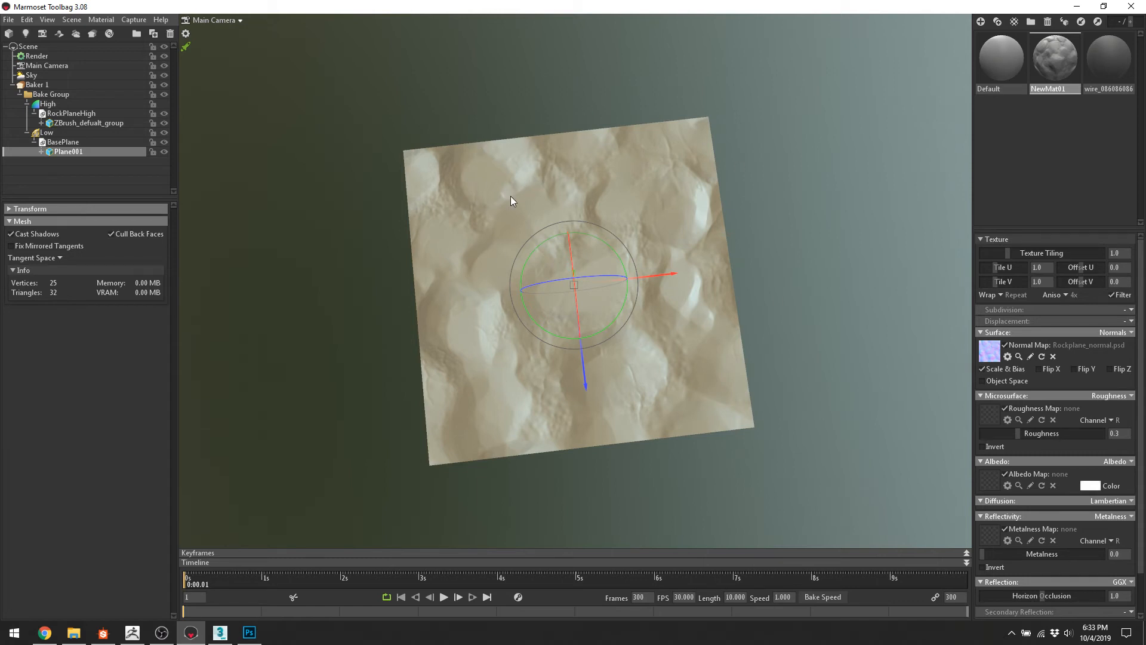
Check the low mesh's cage above the textured plane from a low angle and from above
click(77, 132)
drag(342, 343, 396, 225)
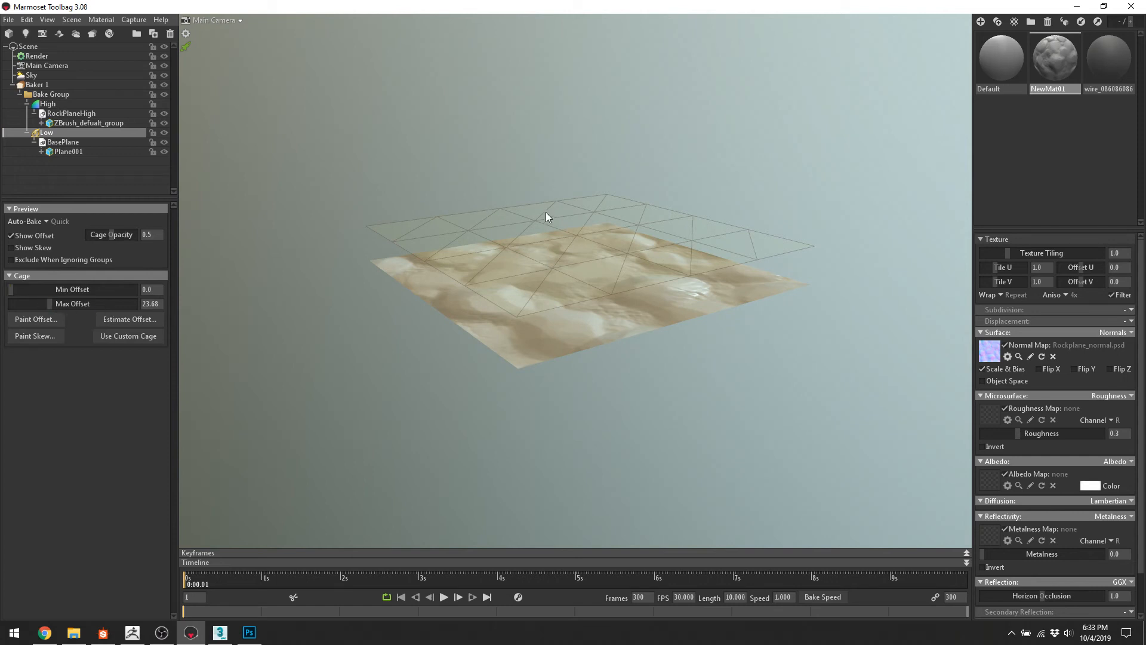
drag(546, 213, 525, 333)
click(315, 195)
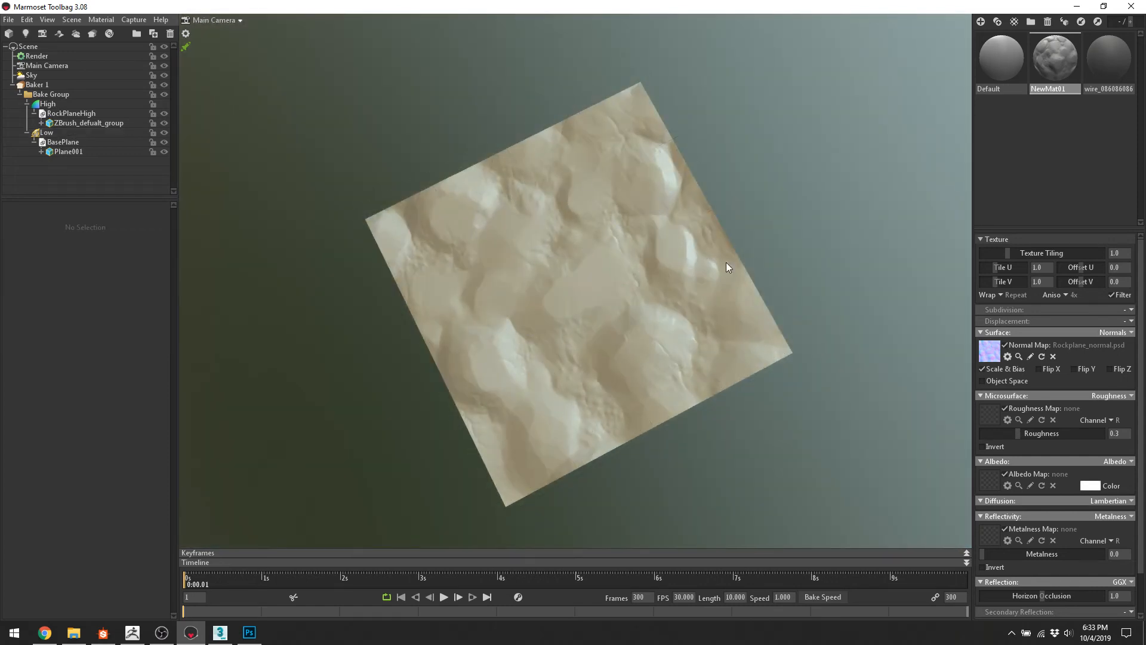
Load Rockplane_ao.psd as the new material's albedo map and enable sRGB Color Space for it
click(995, 485)
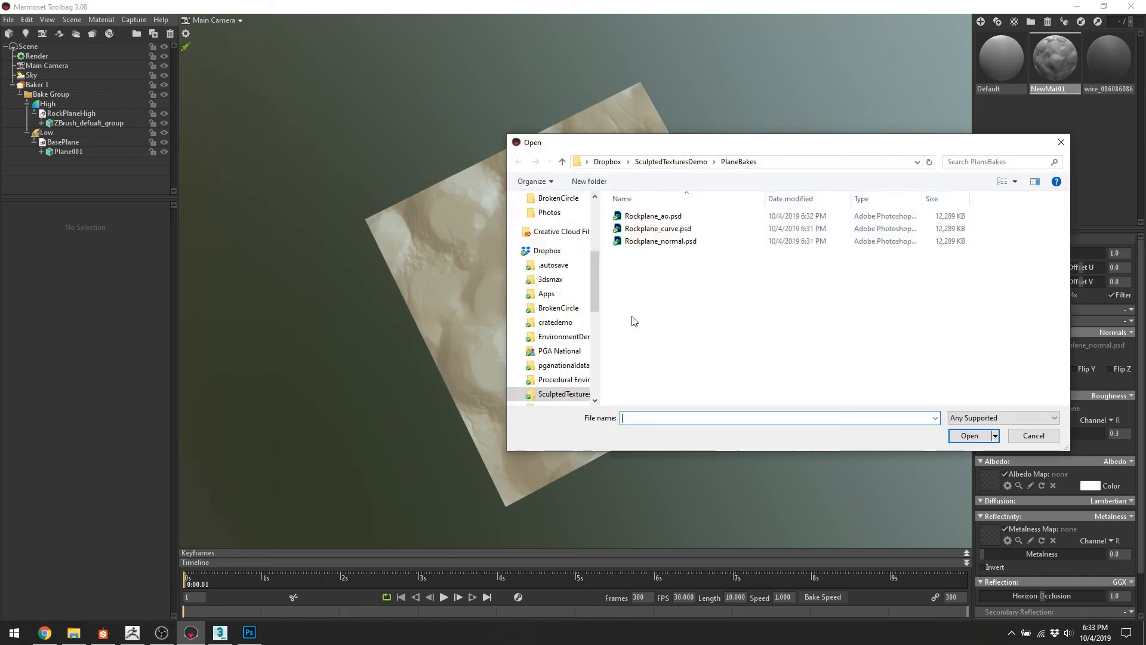
double_click(653, 215)
click(1006, 486)
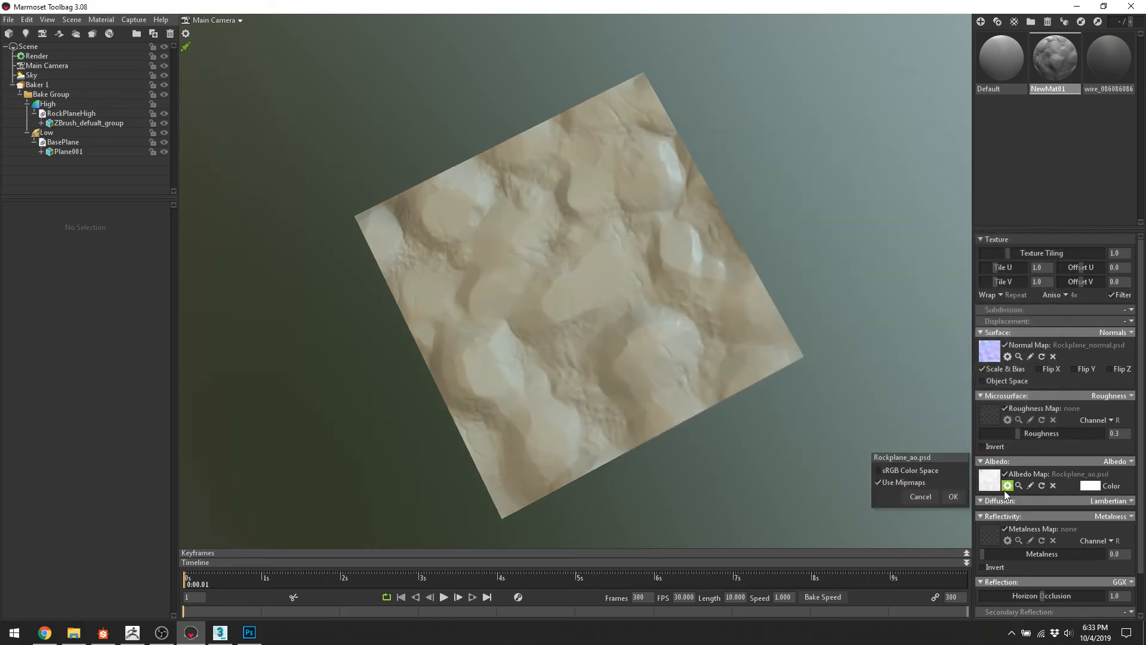
click(918, 469)
click(953, 496)
drag(734, 418, 715, 327)
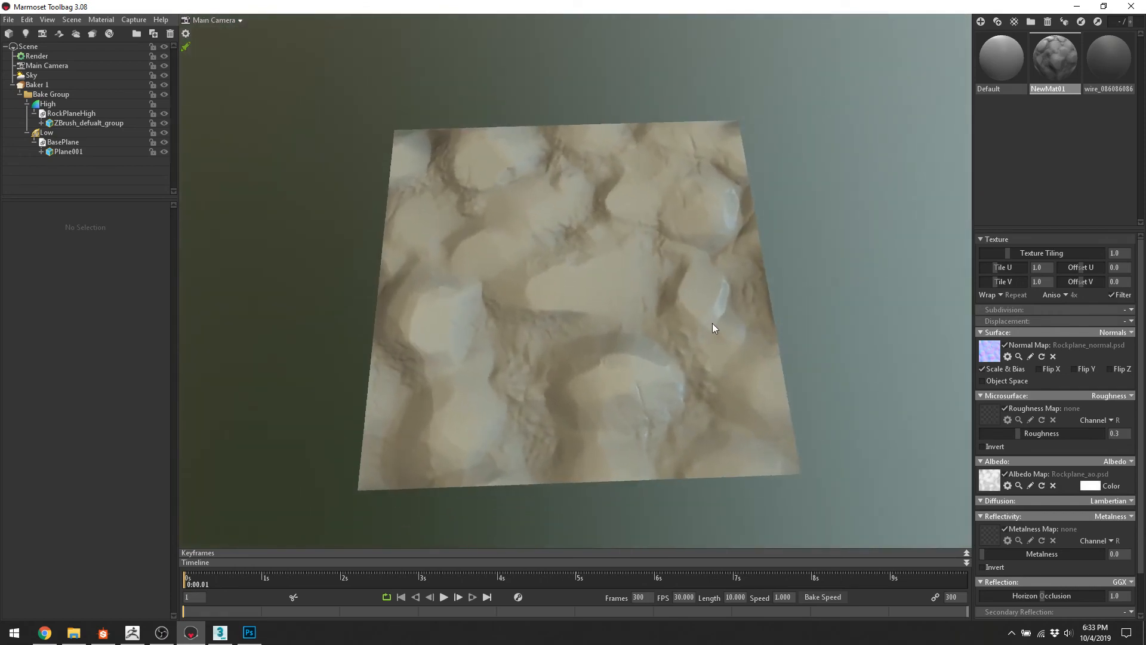
Load Rockplane_curve.psd as the new material's albedo map and examine it across the plane
click(988, 481)
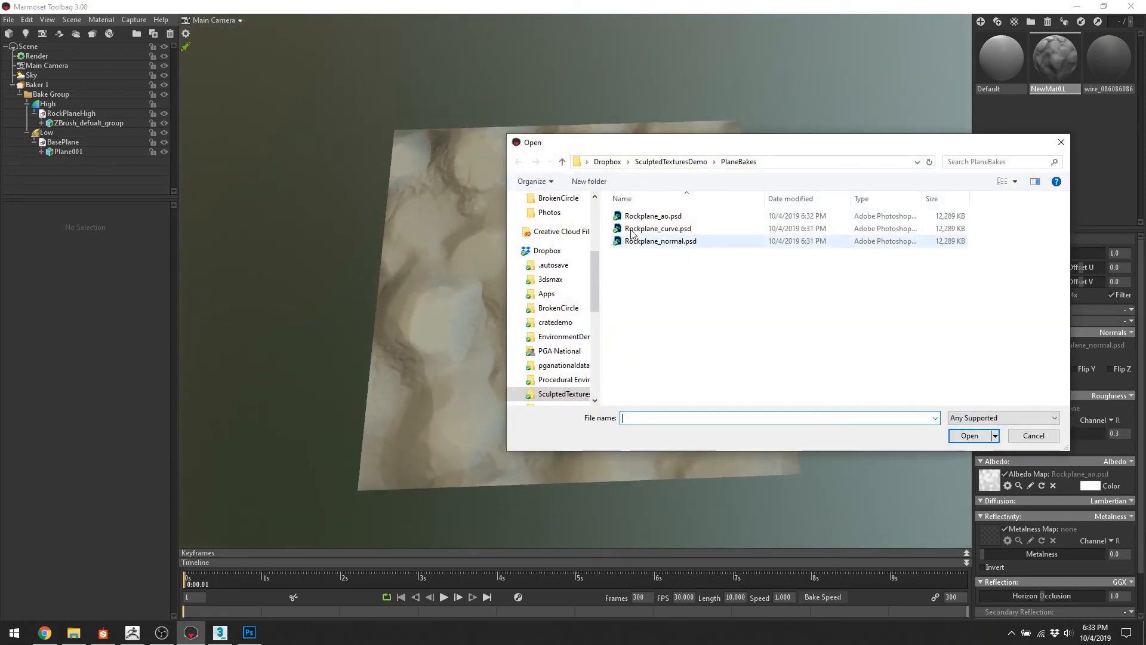
double_click(643, 228)
drag(644, 228, 782, 334)
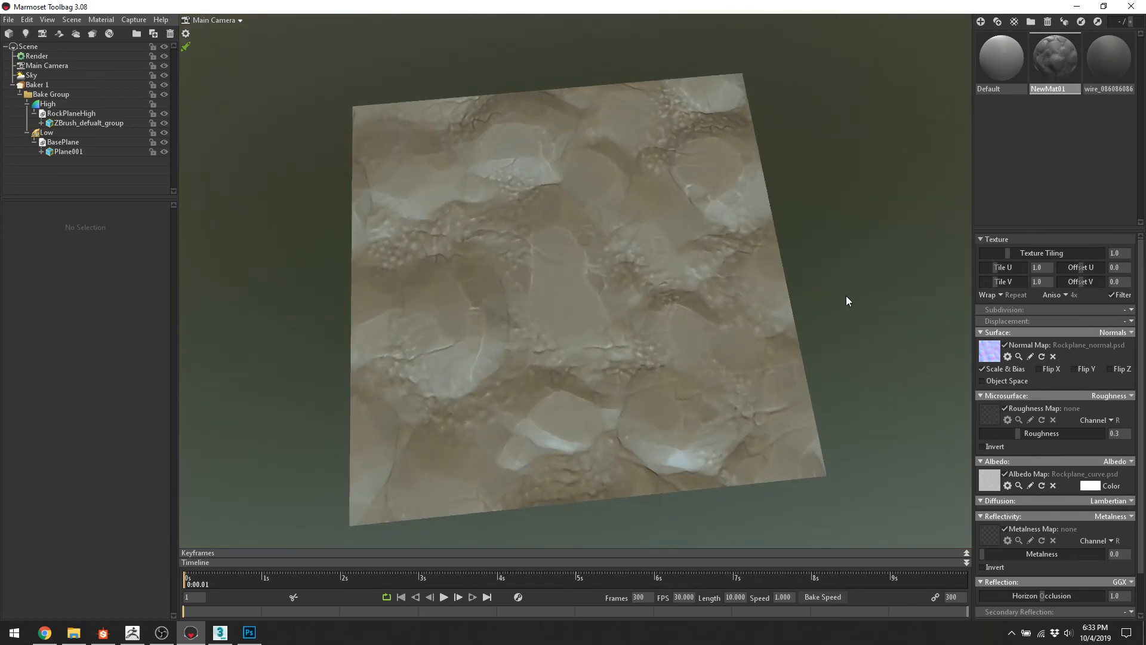
drag(847, 296, 831, 300)
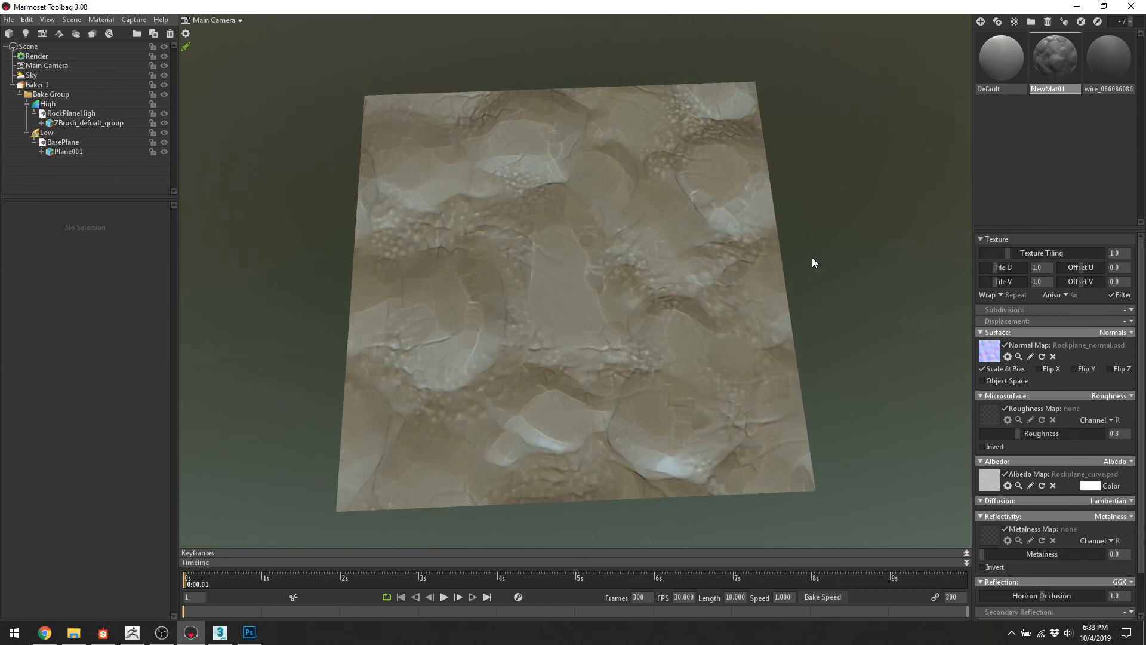
drag(814, 259, 752, 280)
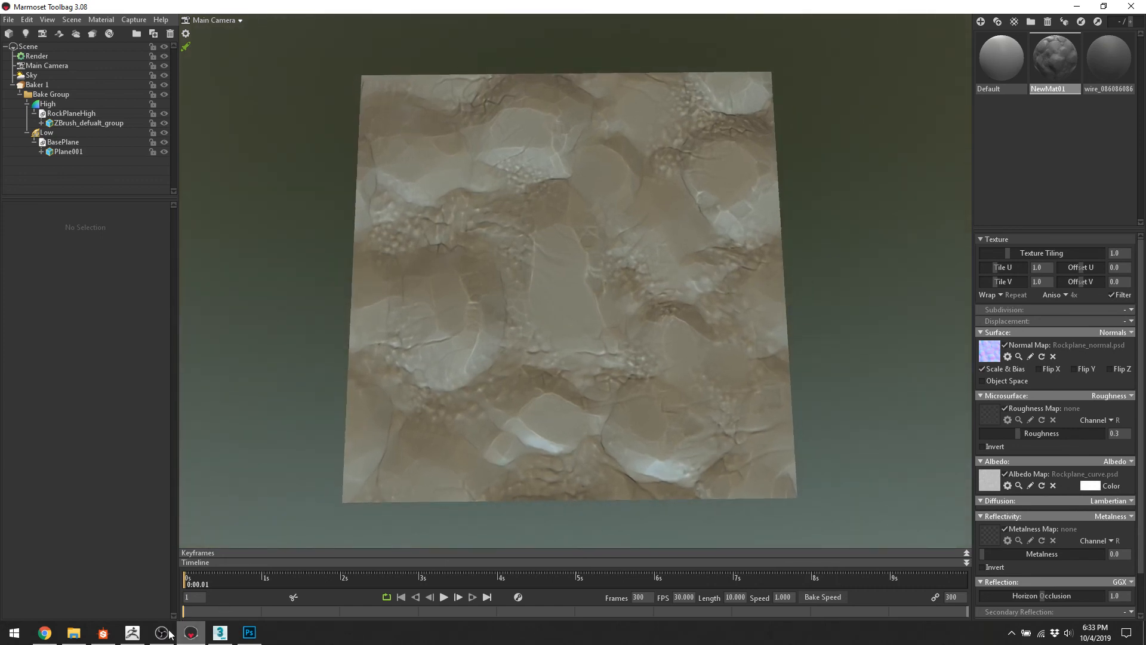